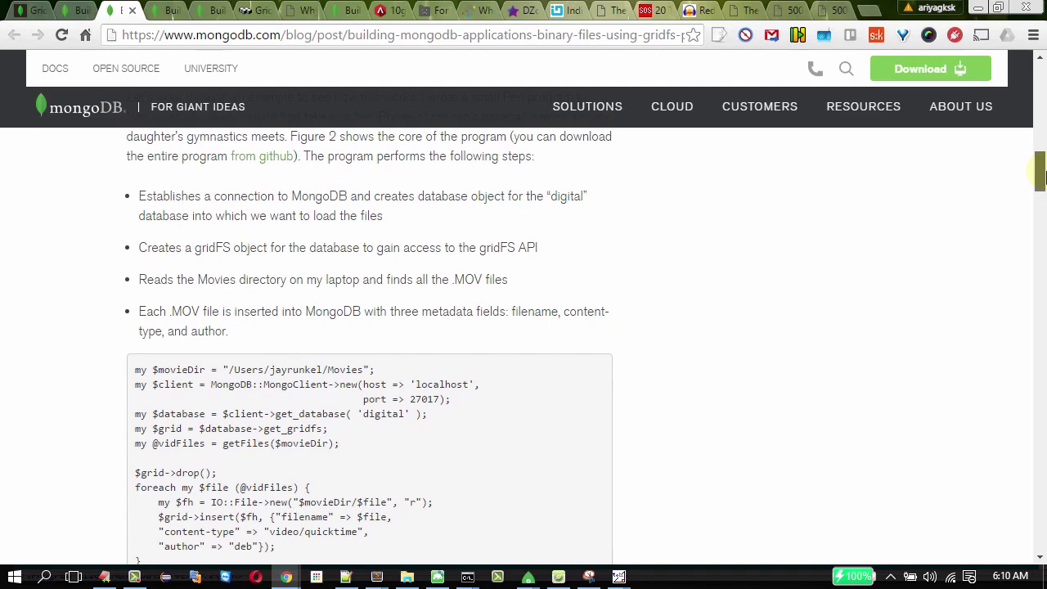
- Review the MongoDB blog posts on how GridFS works and the advantages of storing binary files with it
drag(1041, 176, 1042, 94)
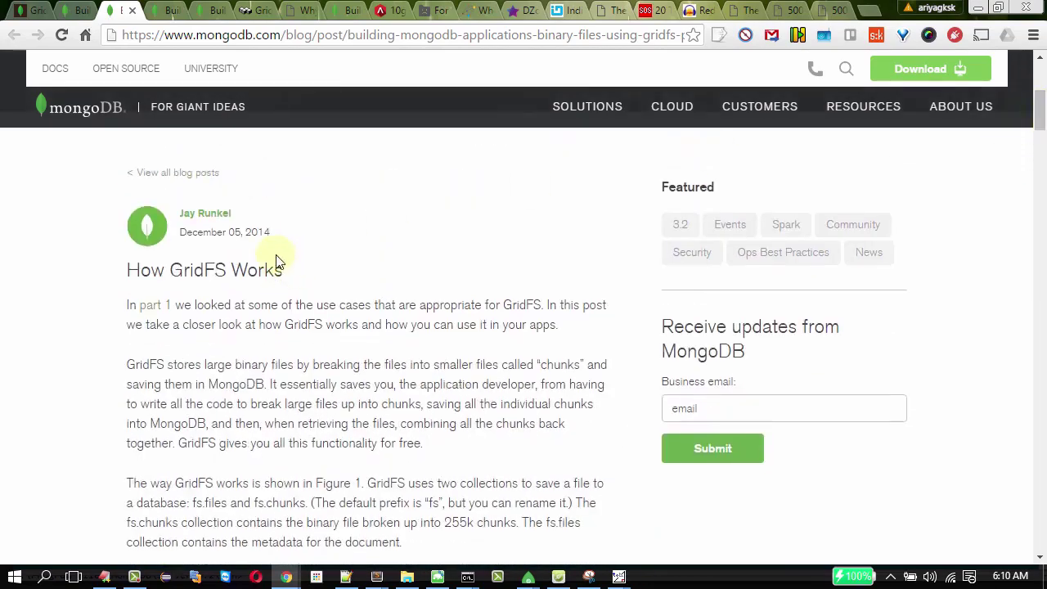
drag(127, 270, 355, 296)
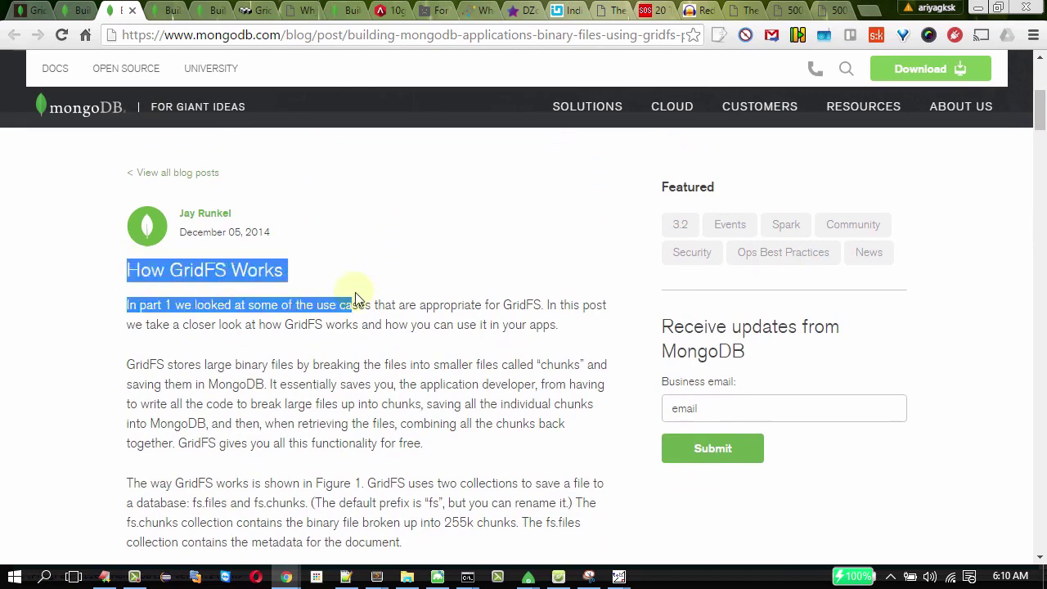
click(417, 263)
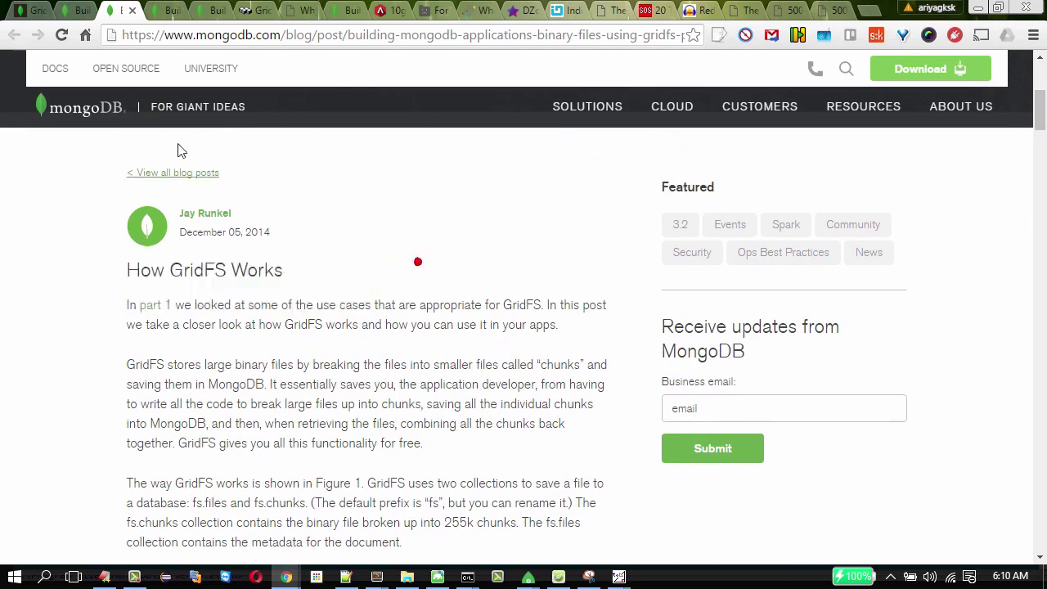
click(85, 9)
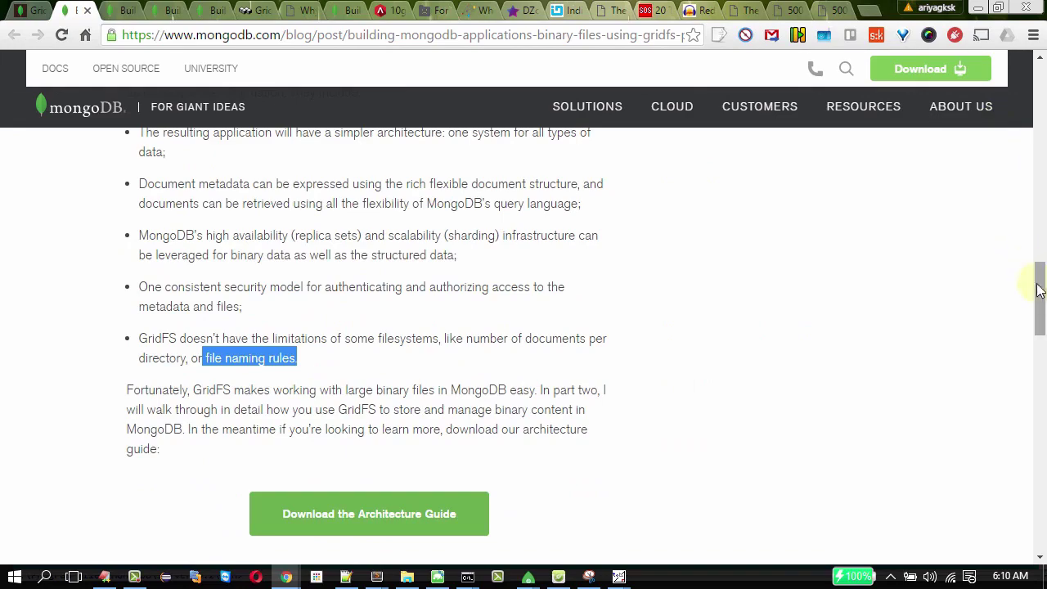
mouse_move(1038, 287)
mouse_down()
mouse_move(1043, 93)
mouse_move(1044, 281)
mouse_up()
click(121, 11)
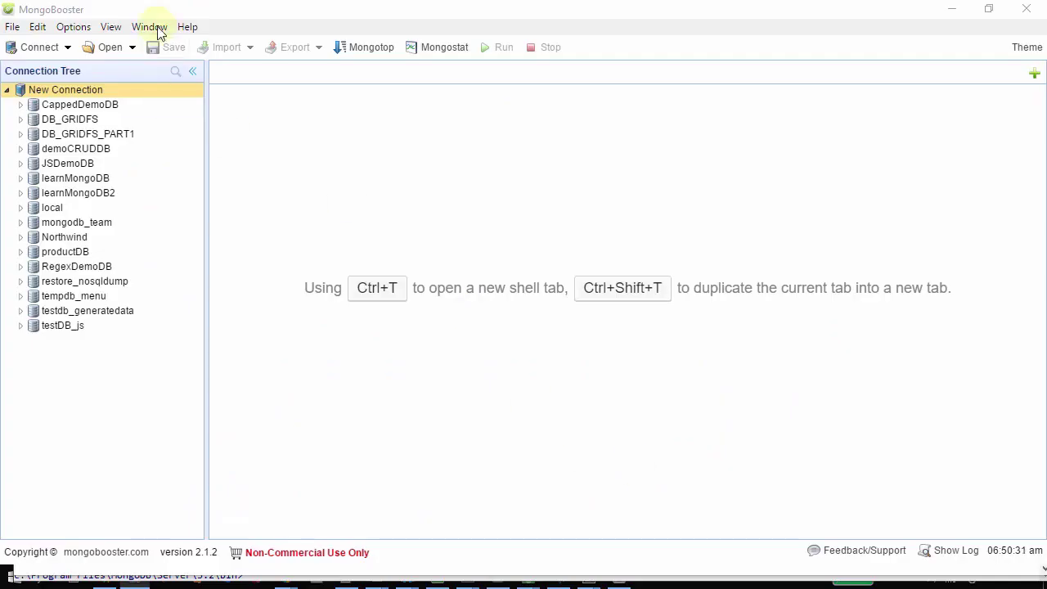
- Switch to MongoBooster and create a database named DB_GRIDFS_ONE_DEMO under New Connection
click(157, 10)
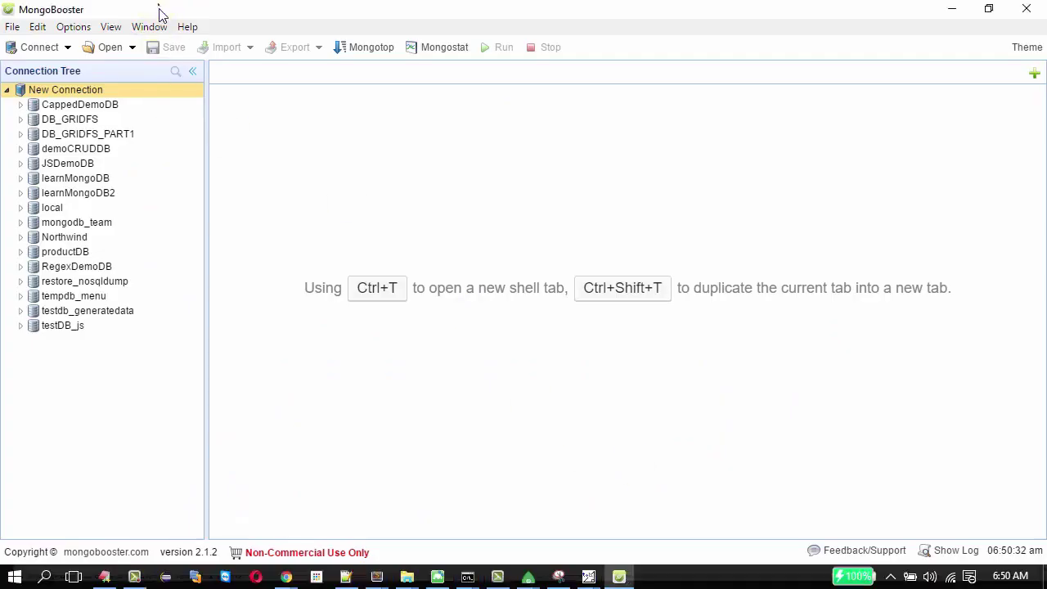
right_click(77, 96)
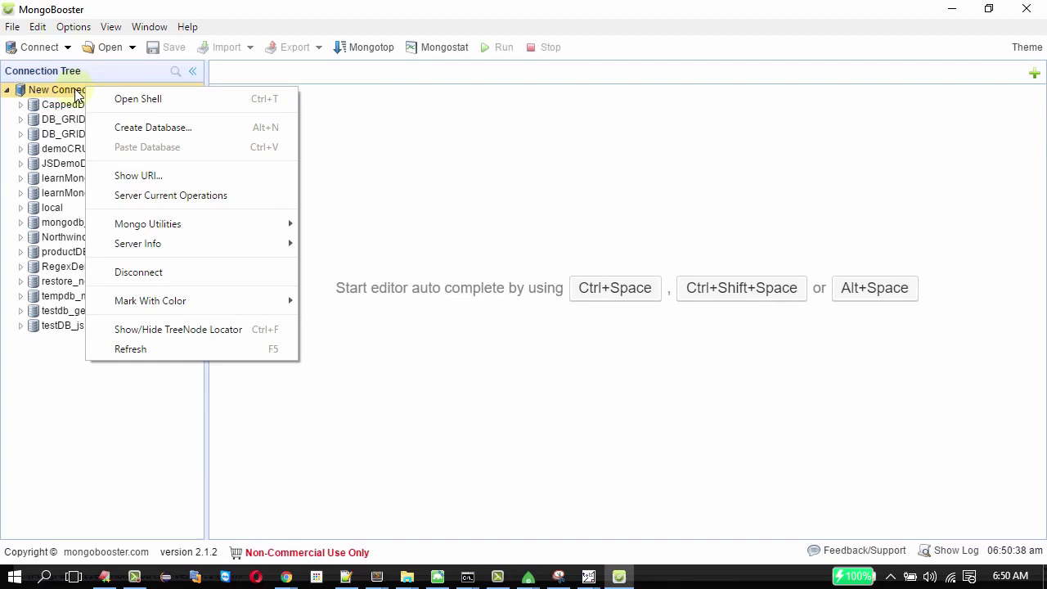
click(149, 127)
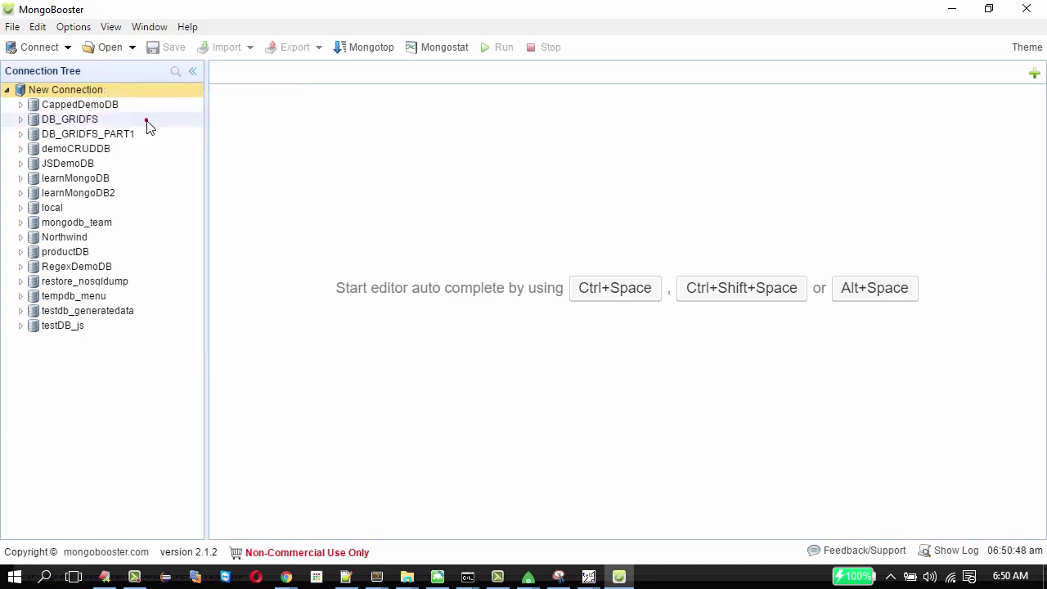
click(435, 315)
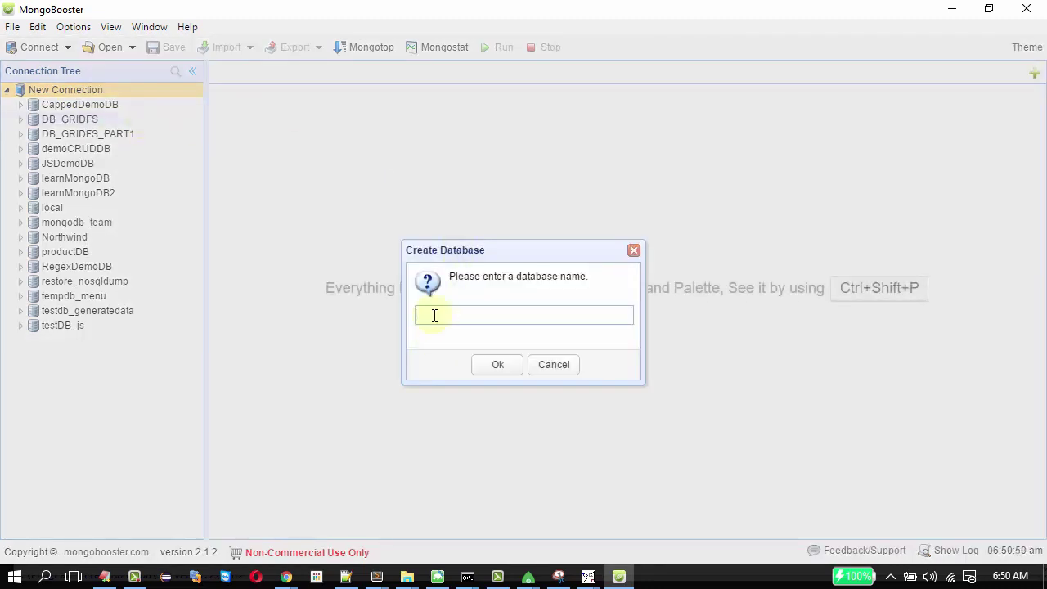
text(chap)
key(BackSpace)
key(BackSpace)
key(BackSpace)
key(BackSpace)
text(D)
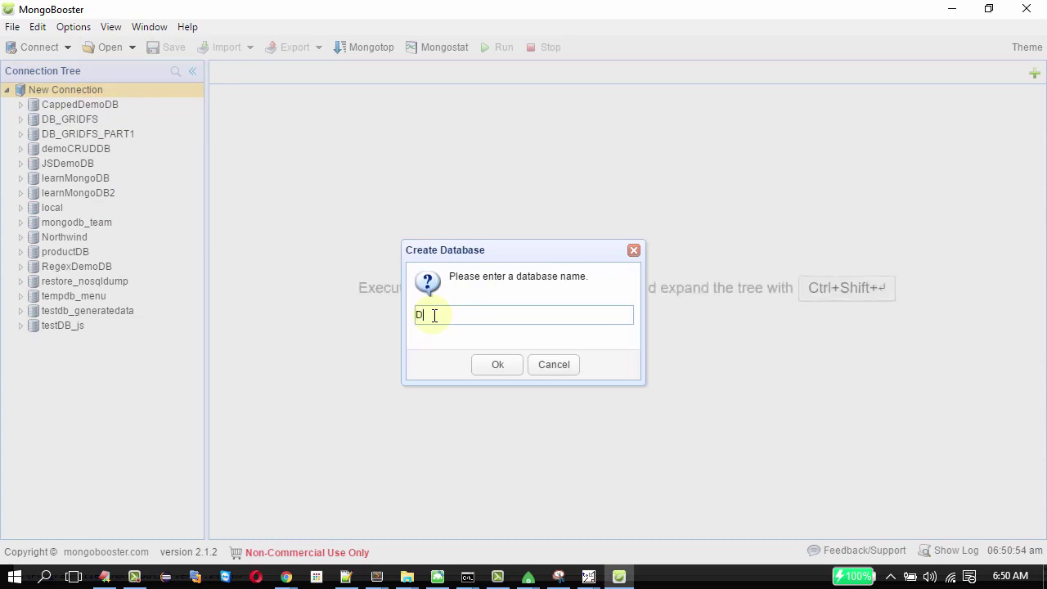
text(B_GRIDFS_ONE_DEMO)
key(Return)
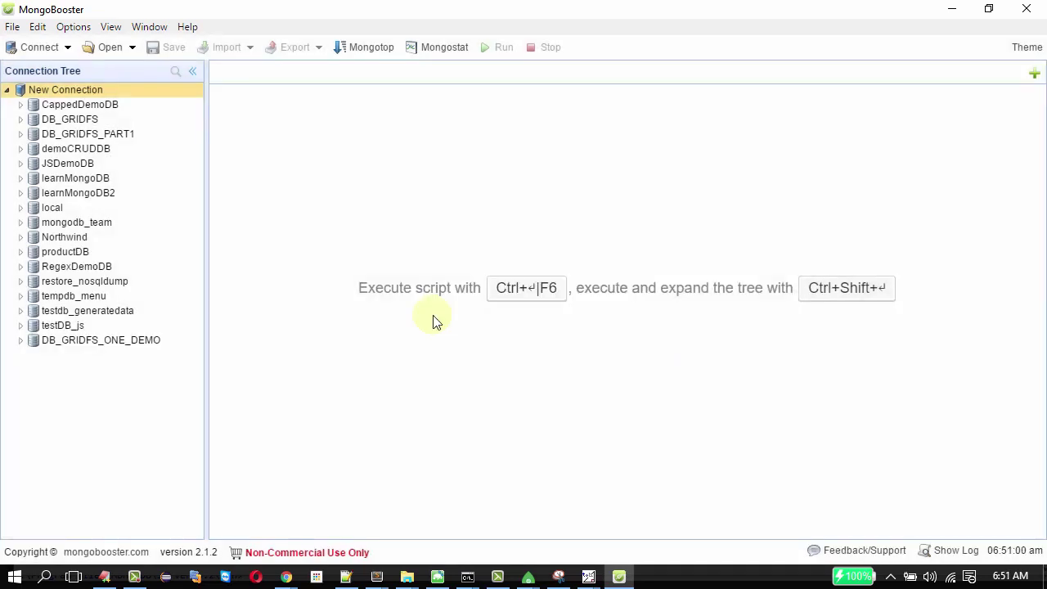
- Create a GridFS bucket named personalVideos in the DB_GRIDFS_ONE_DEMO database
click(87, 344)
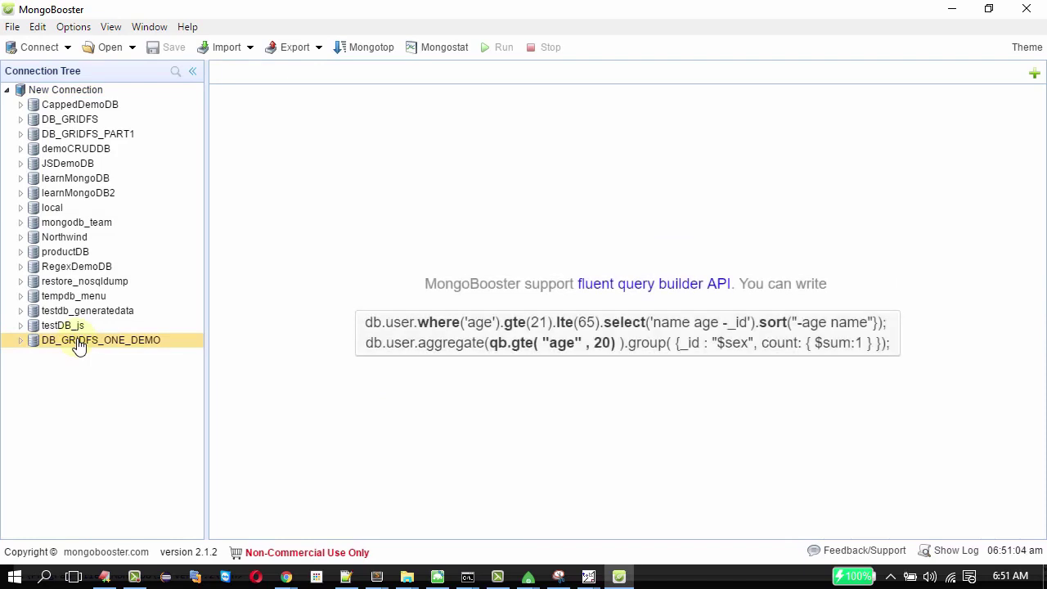
right_click(78, 344)
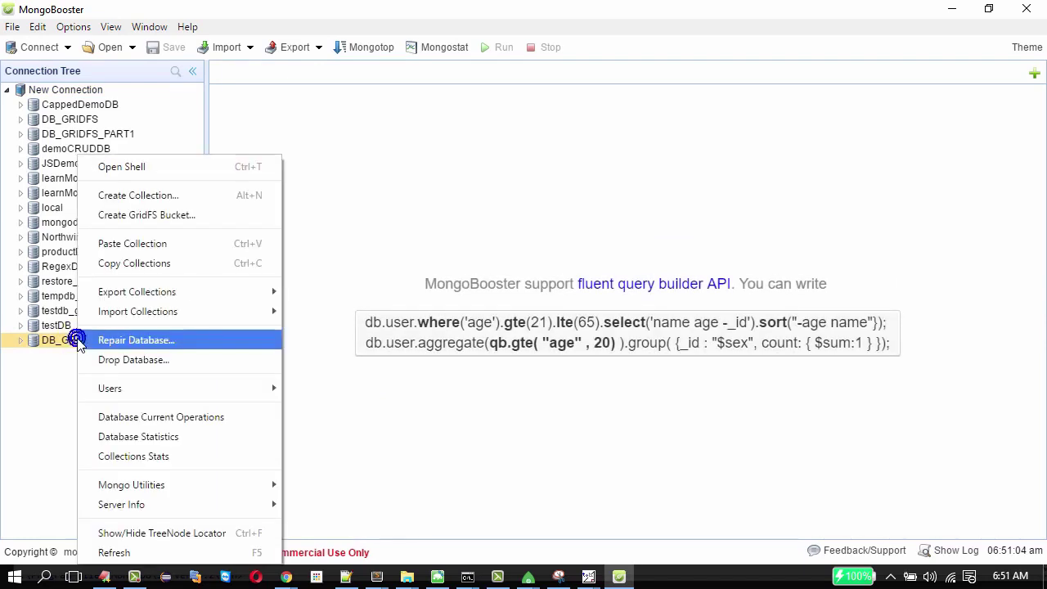
click(144, 215)
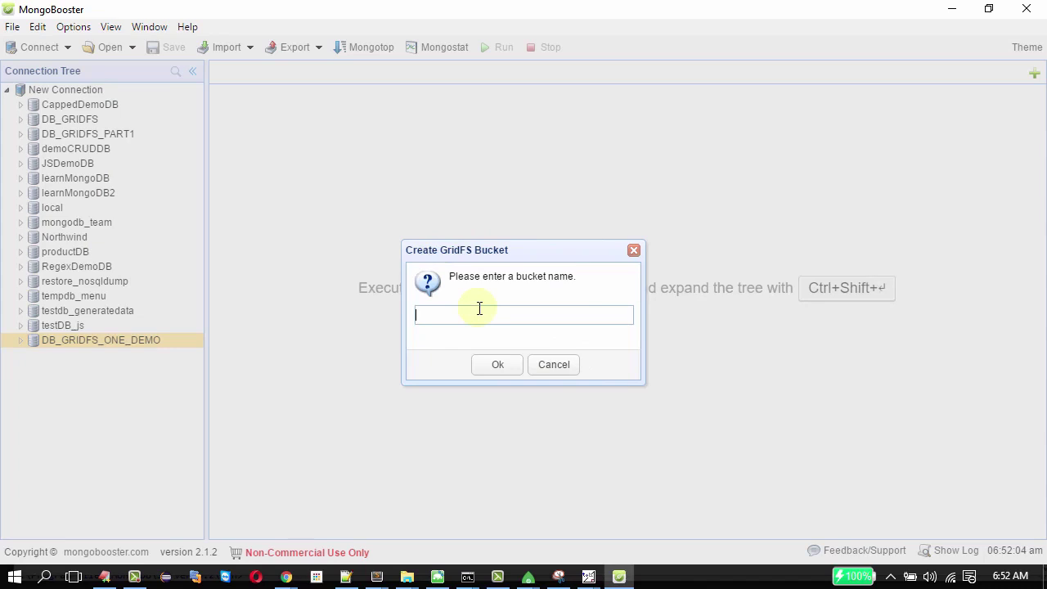
text(personalVideos)
click(503, 366)
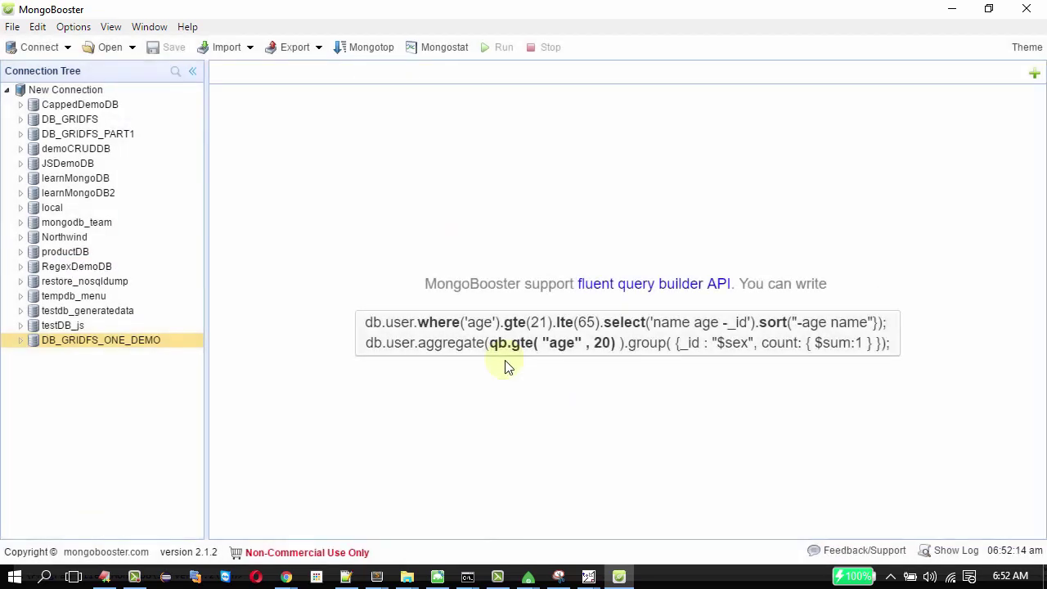
- Expand DB_GRIDFS_ONE_DEMO and its personalVideos bucket, and open the documents of personalVideos.files
click(21, 342)
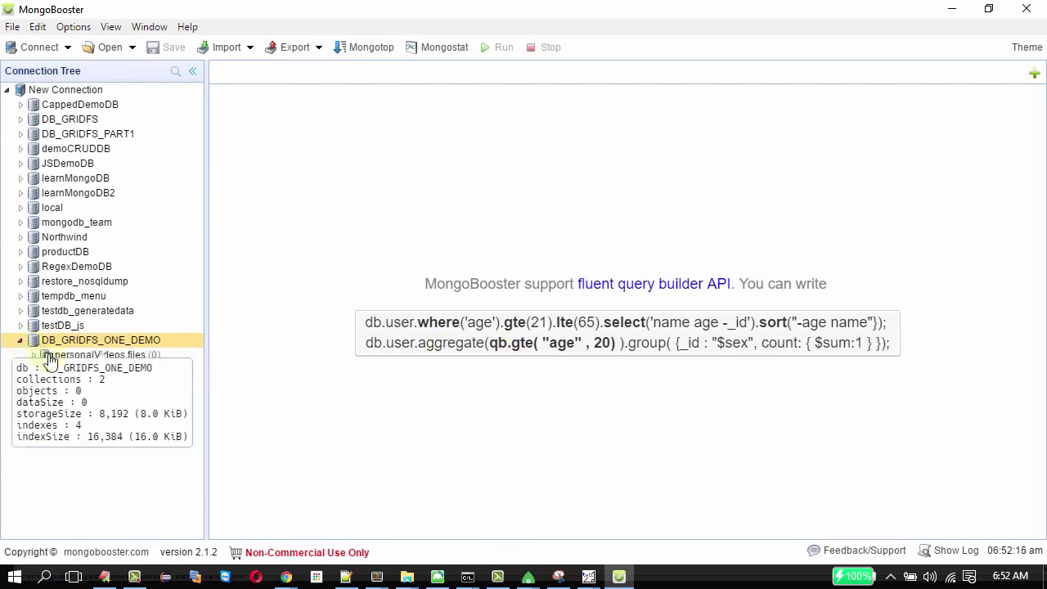
mouse_move(107, 364)
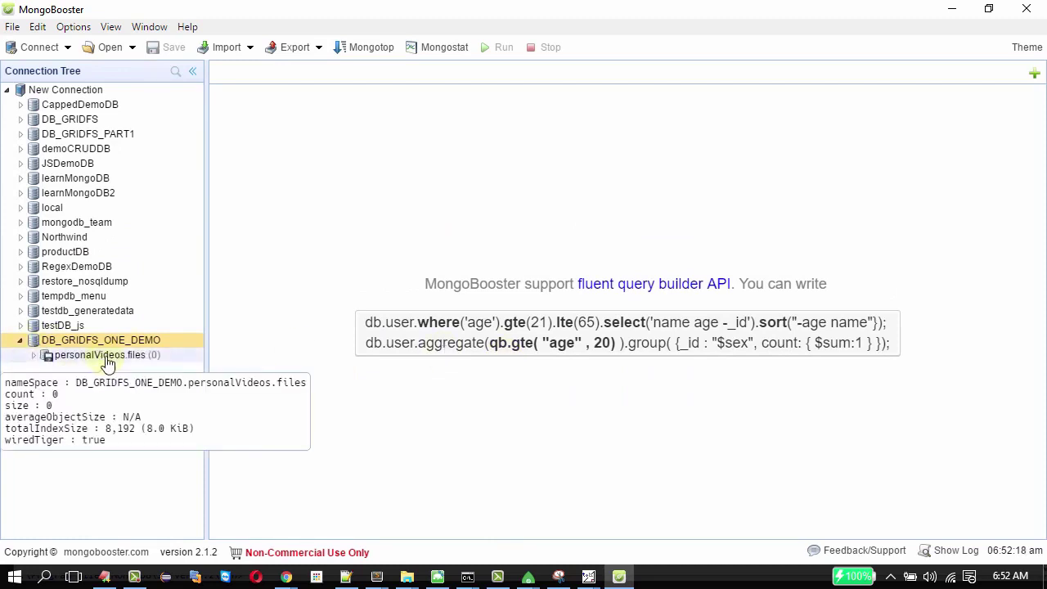
click(34, 356)
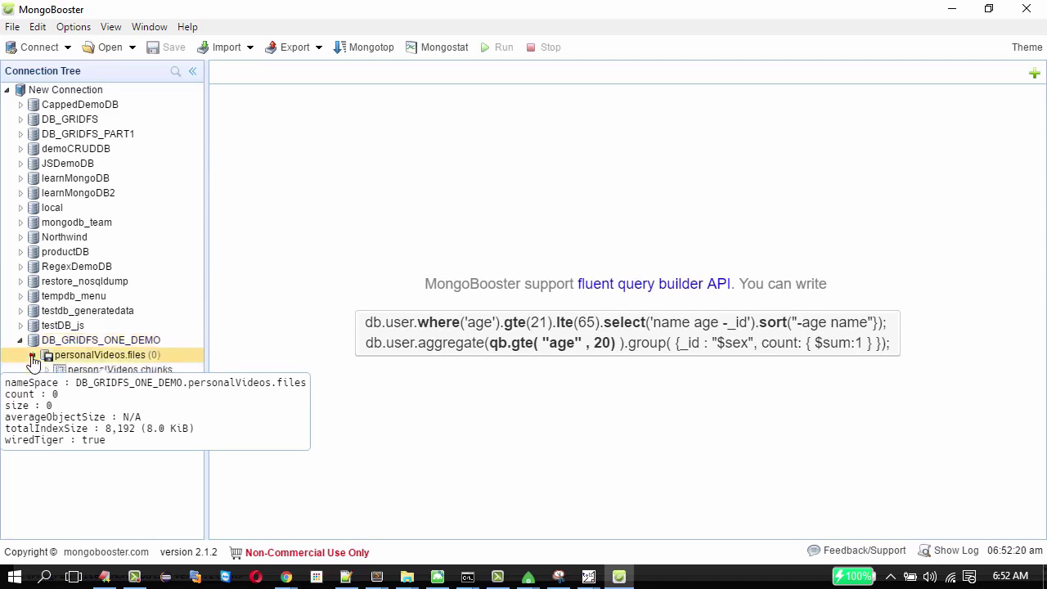
mouse_move(140, 368)
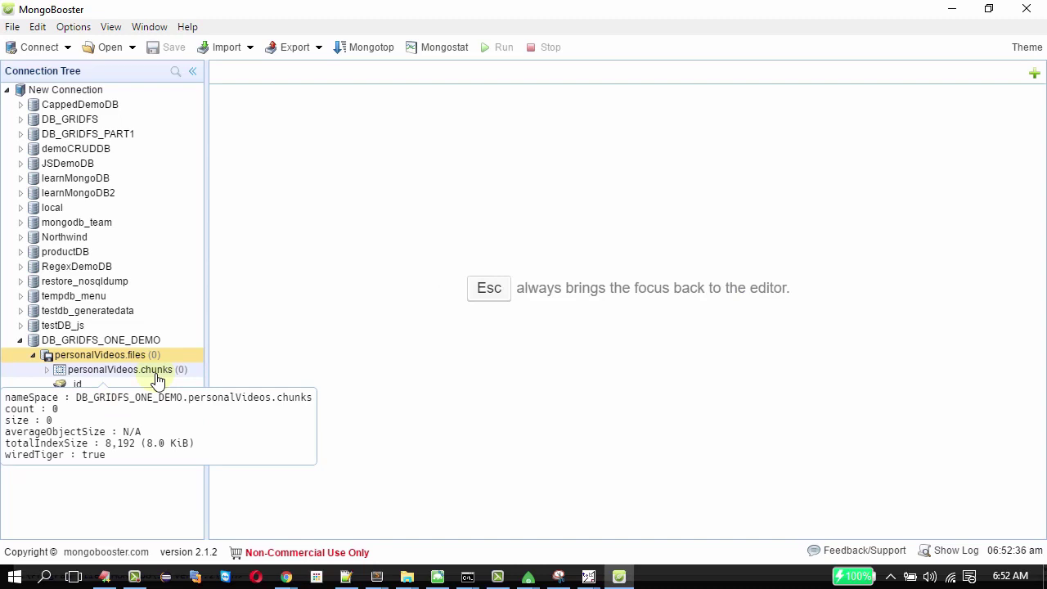
right_click(119, 353)
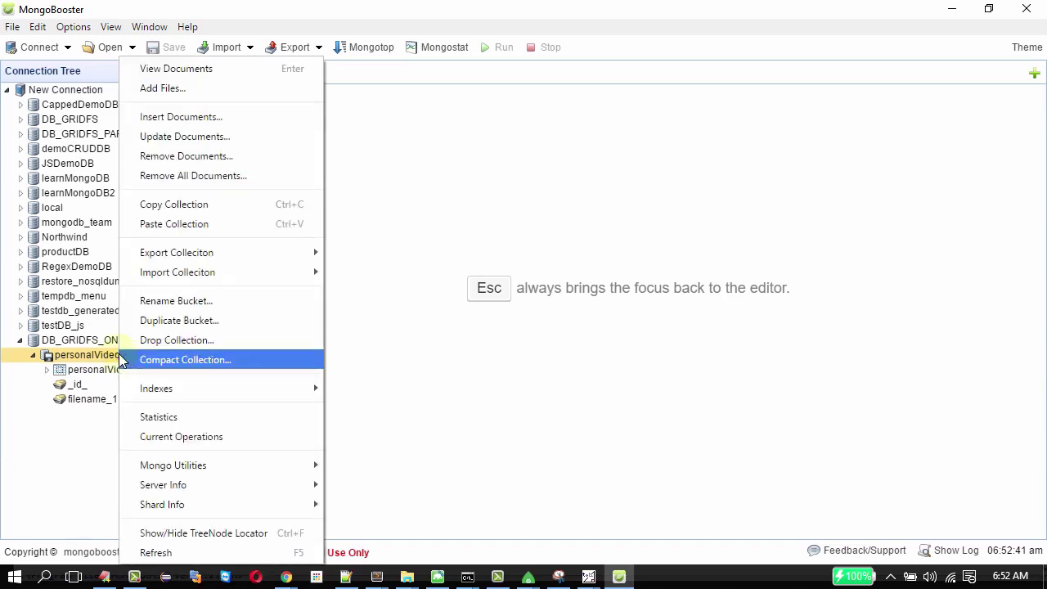
click(146, 75)
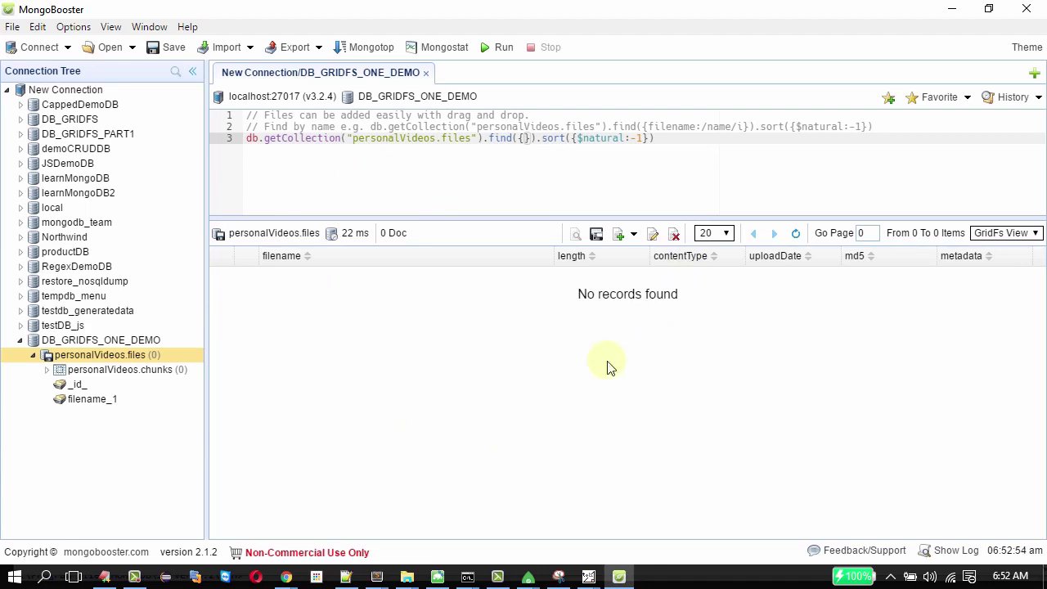
- Upload karthiteach_arrays.avi from the Videos folder into the personalVideos bucket, using the Without Path option
click(619, 237)
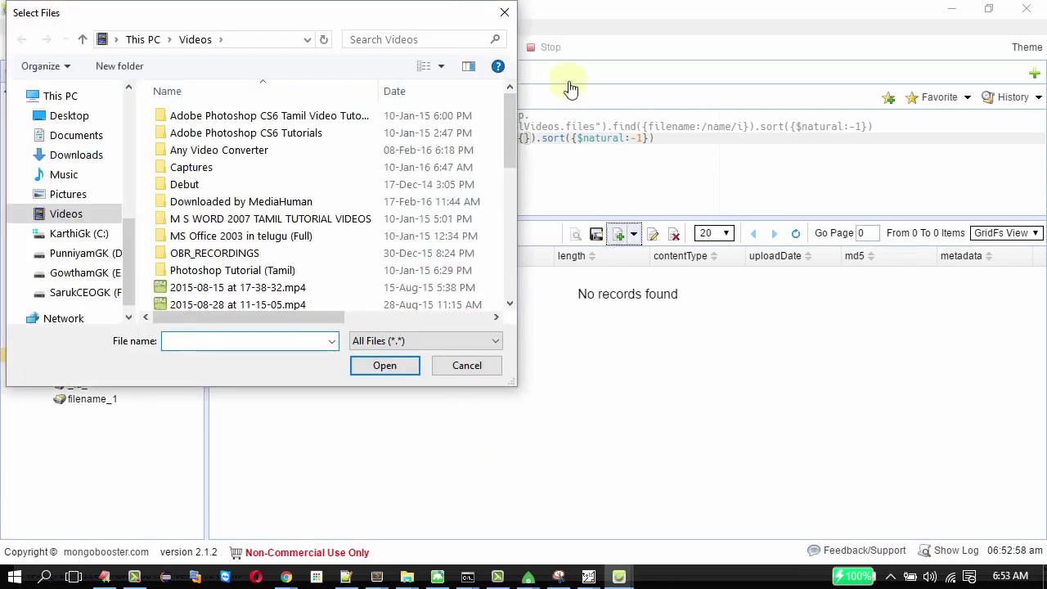
click(504, 15)
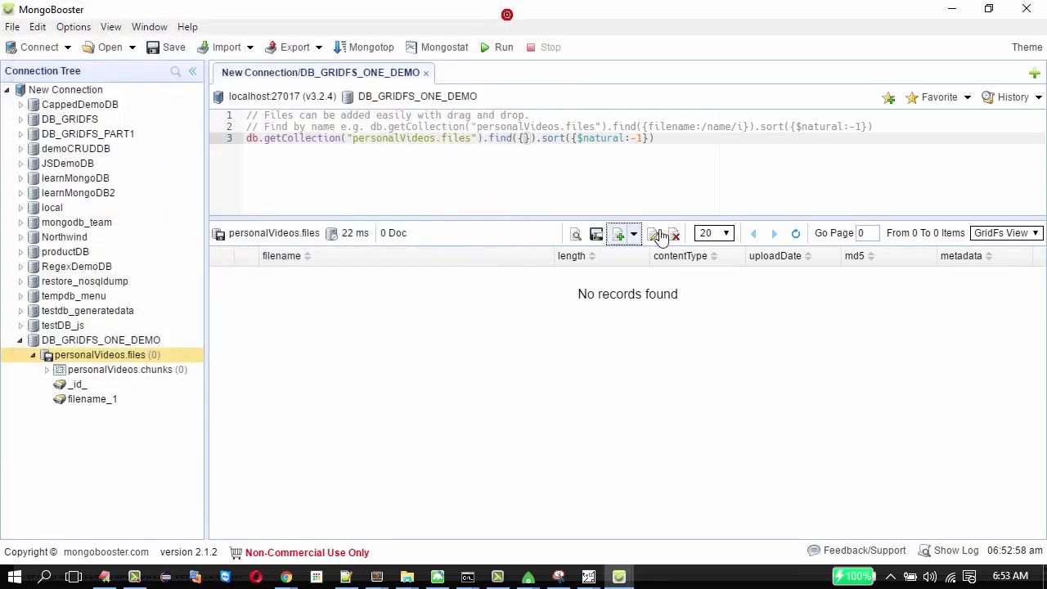
click(634, 235)
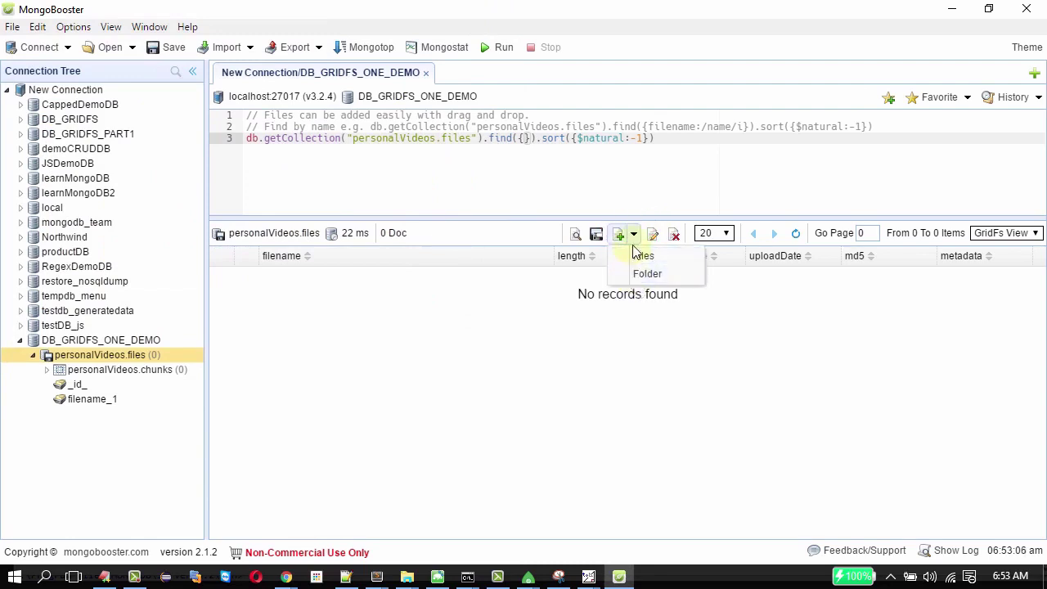
click(642, 257)
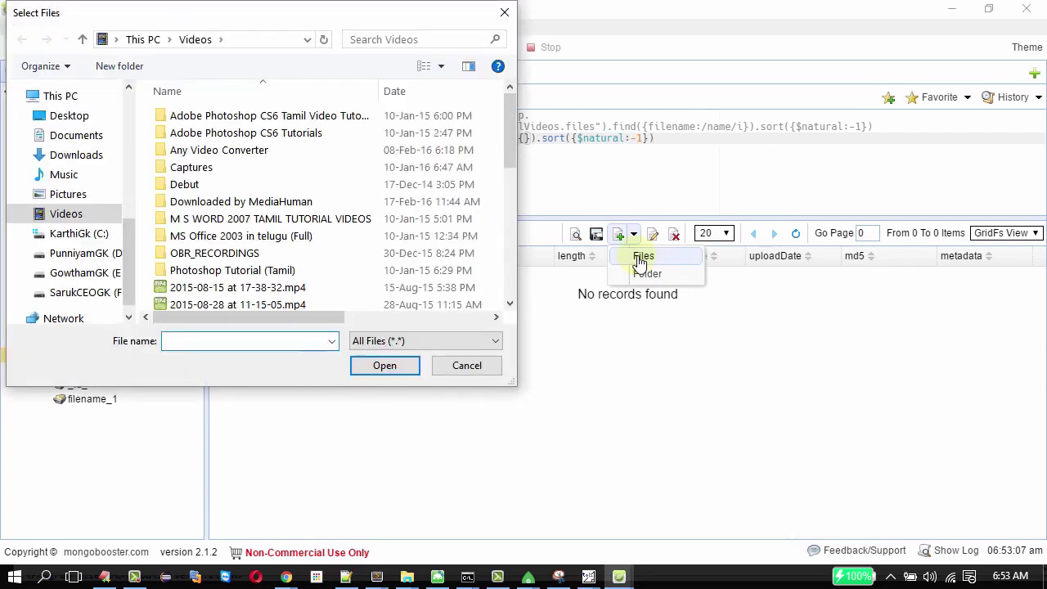
click(272, 340)
text(karthi)
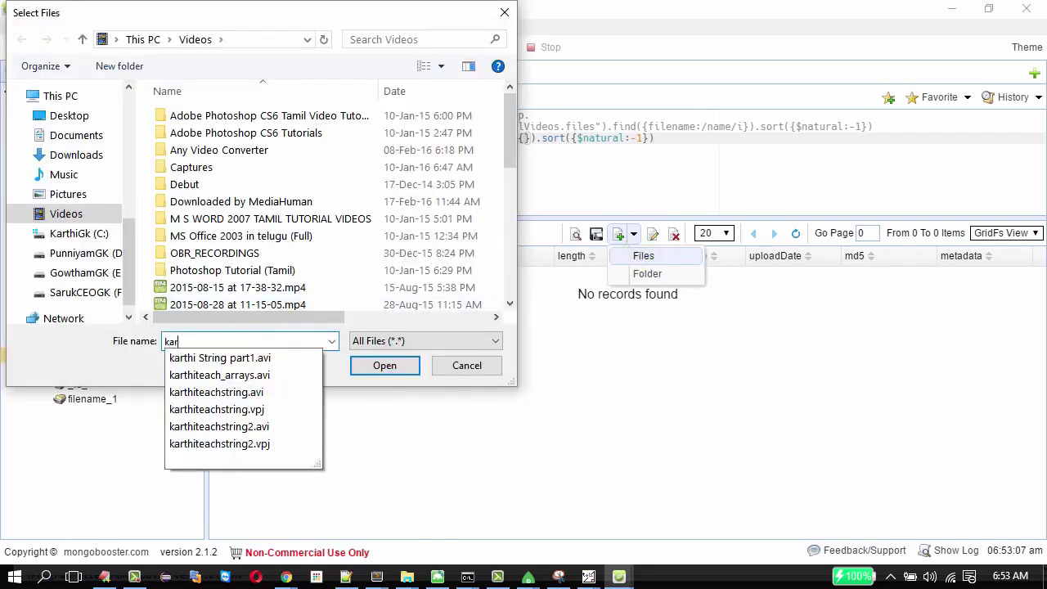
key(Down)
key(Down)
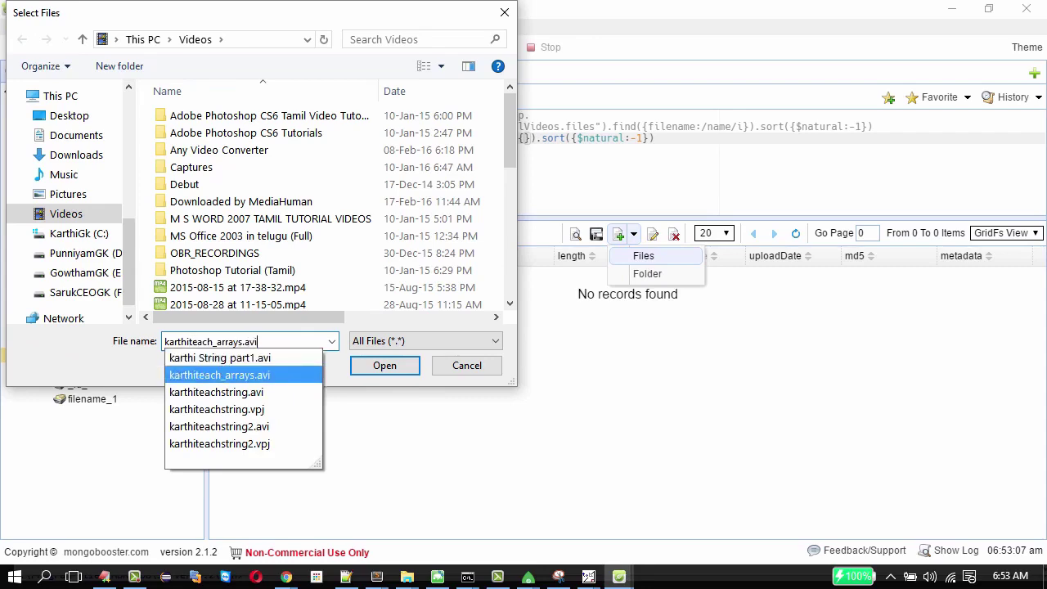
key(Return)
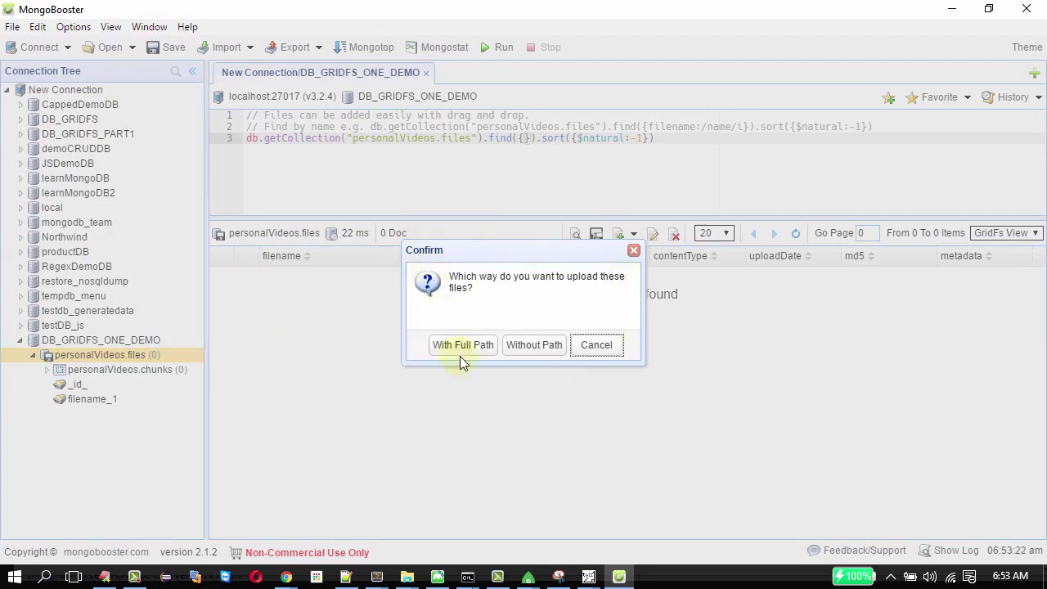
click(534, 346)
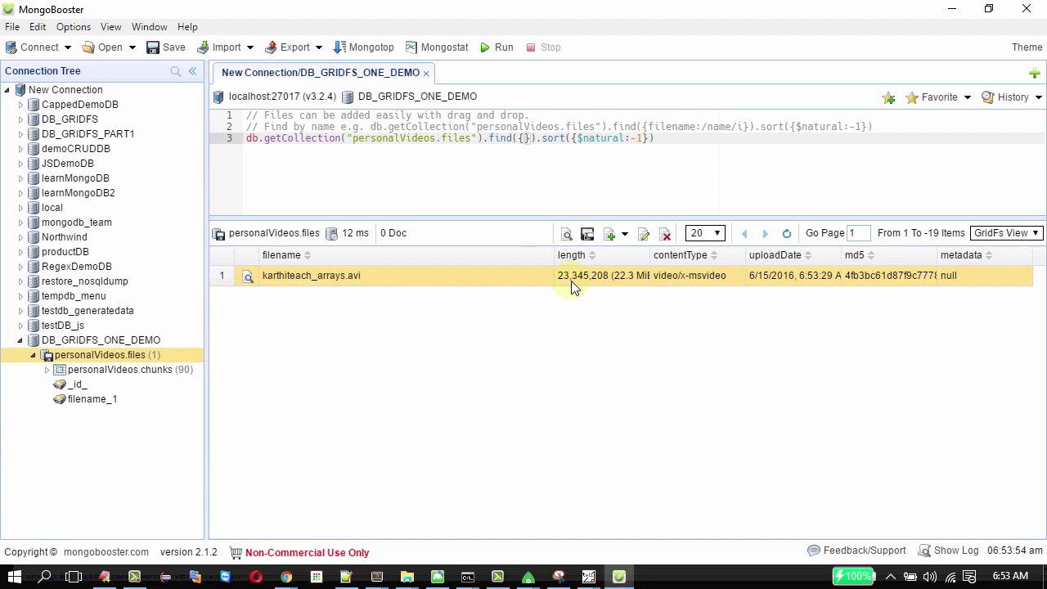
- Open the documents of the personalVideos.chunks collection and display them in JSON View
mouse_move(104, 382)
mouse_move(166, 384)
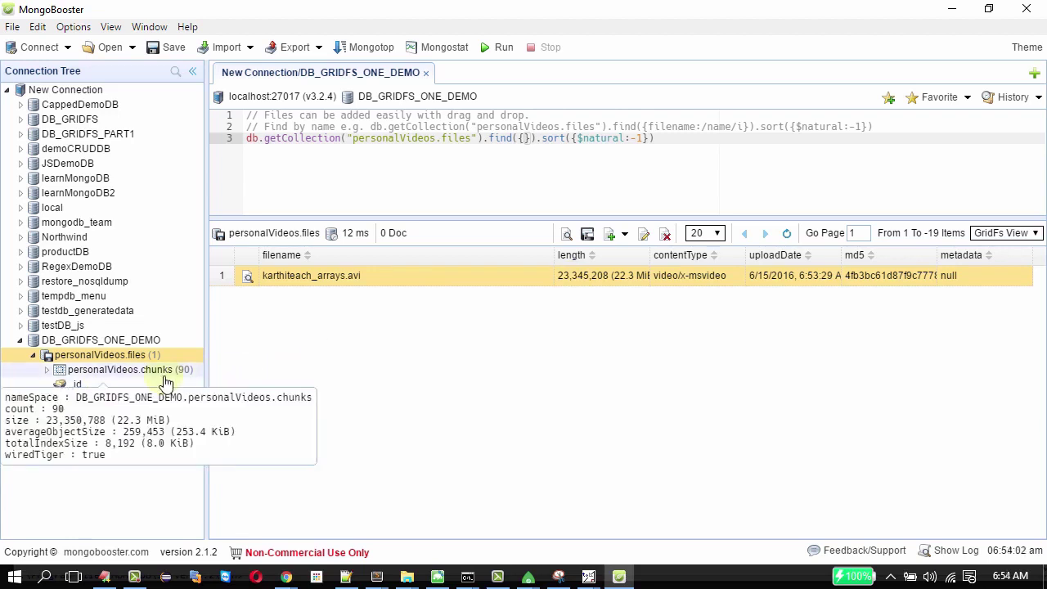
right_click(168, 373)
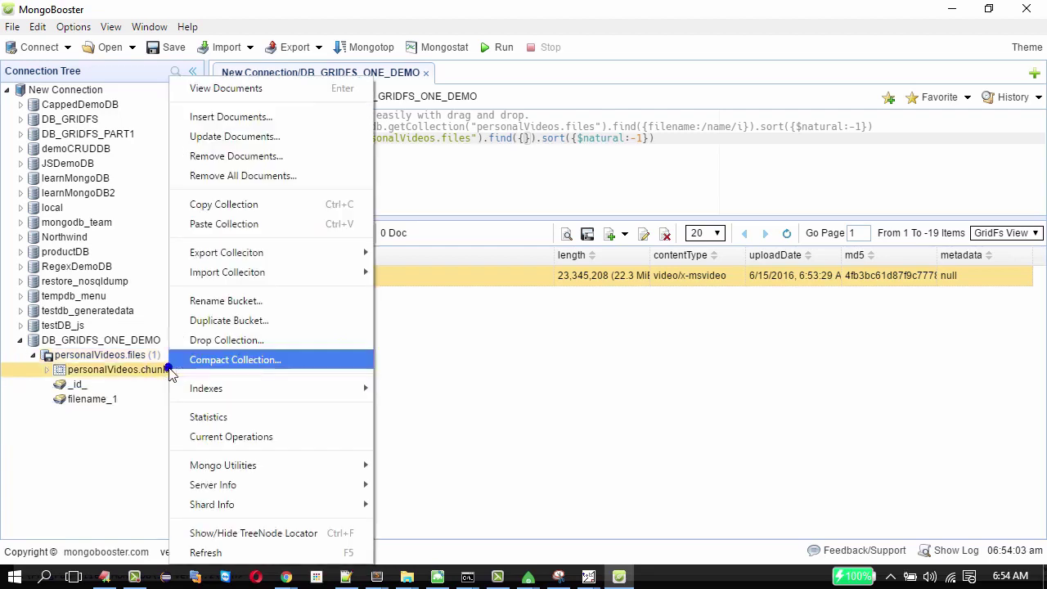
click(229, 97)
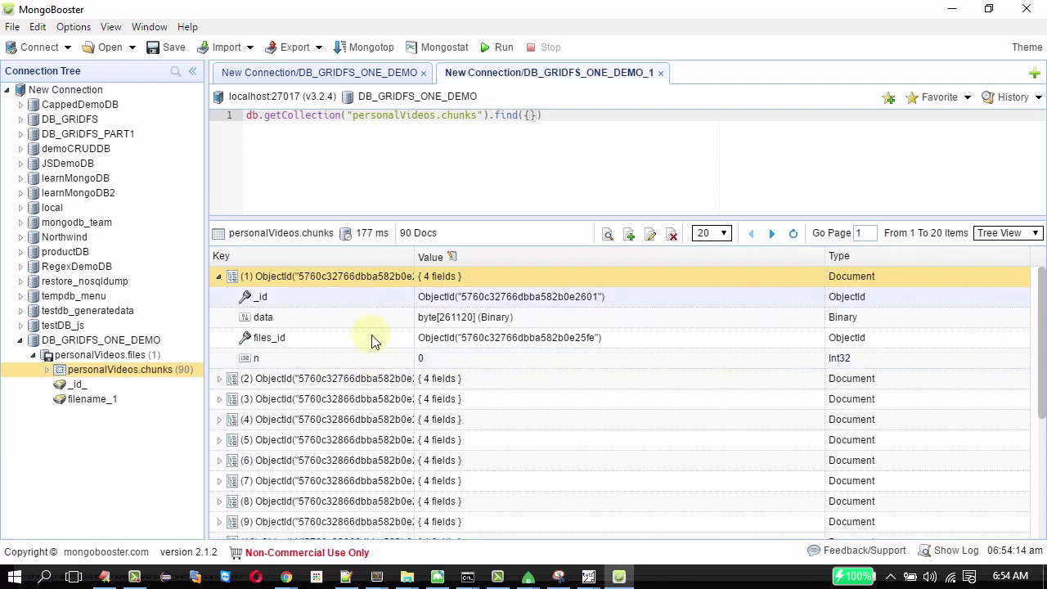
scroll(372, 343, down, 5)
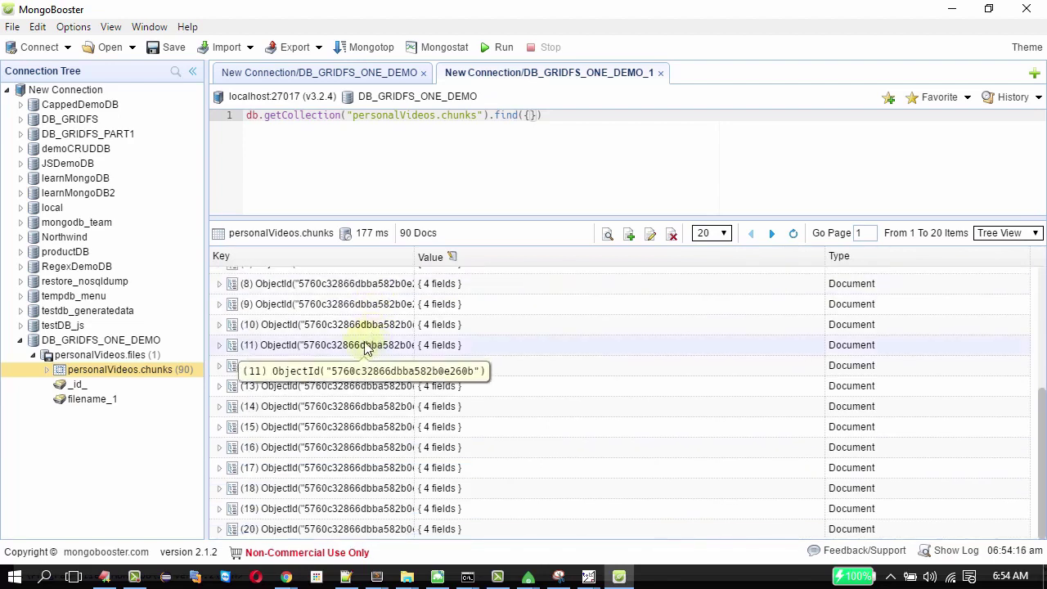
click(1006, 234)
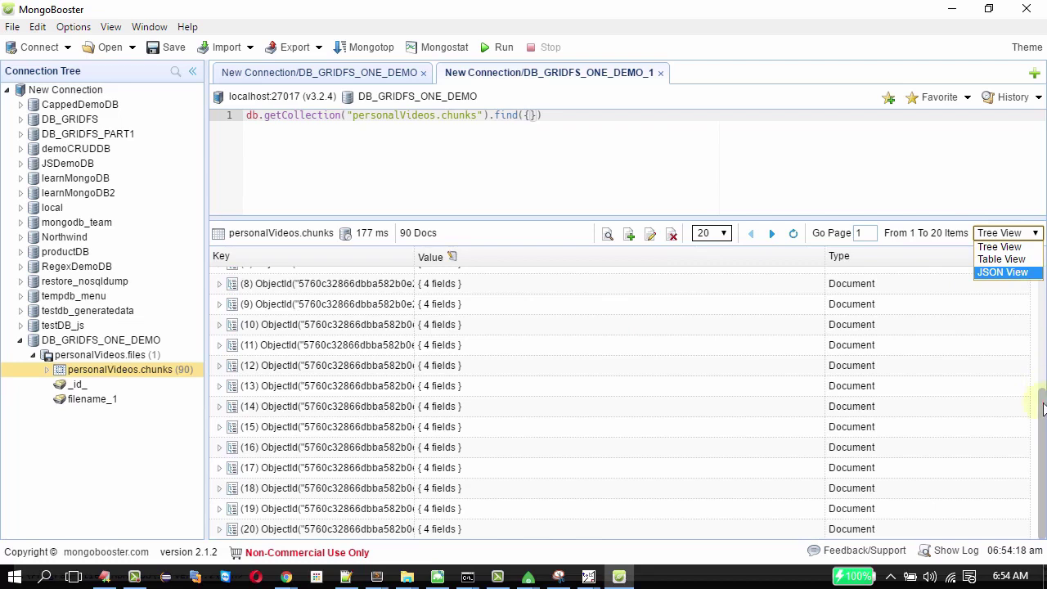
click(1018, 273)
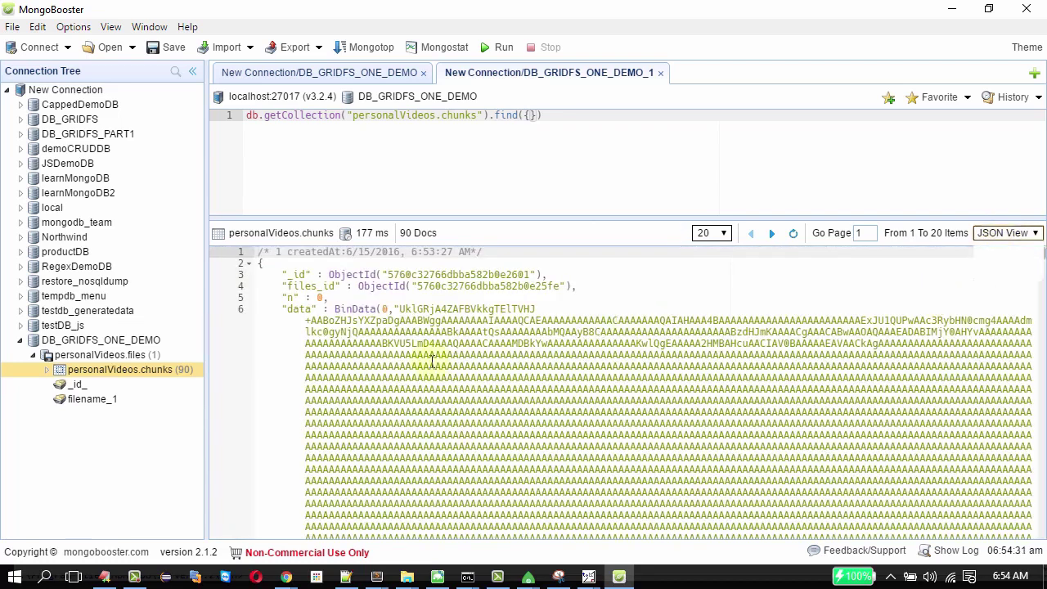
- Open the stored karthiteach_arrays.avi from the personalVideos.files results, accept the large-file confirmation, and close the video player after viewing
key(alt+Down)
drag(397, 307, 484, 486)
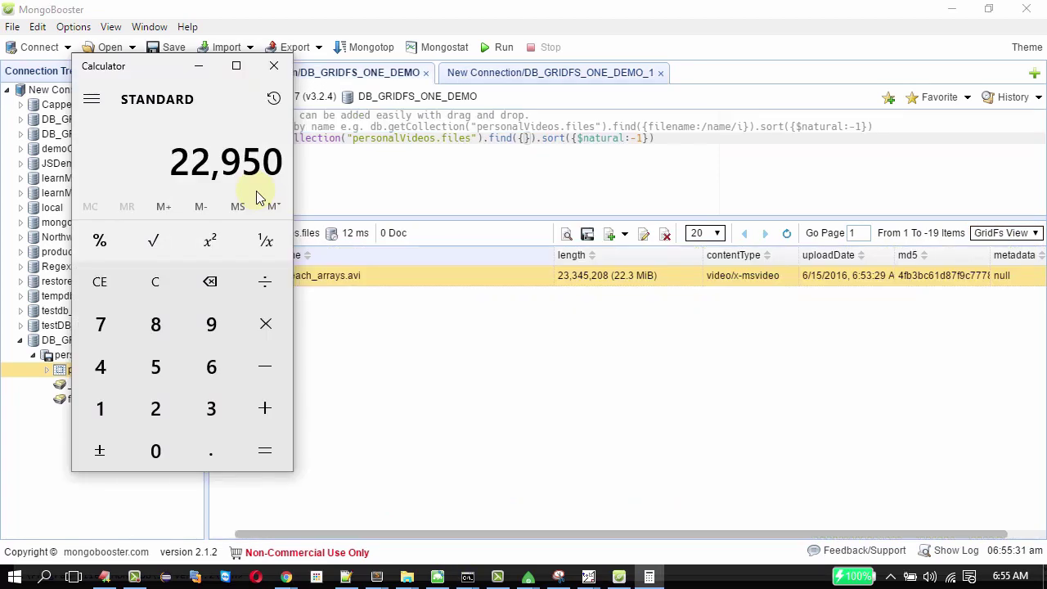
click(296, 241)
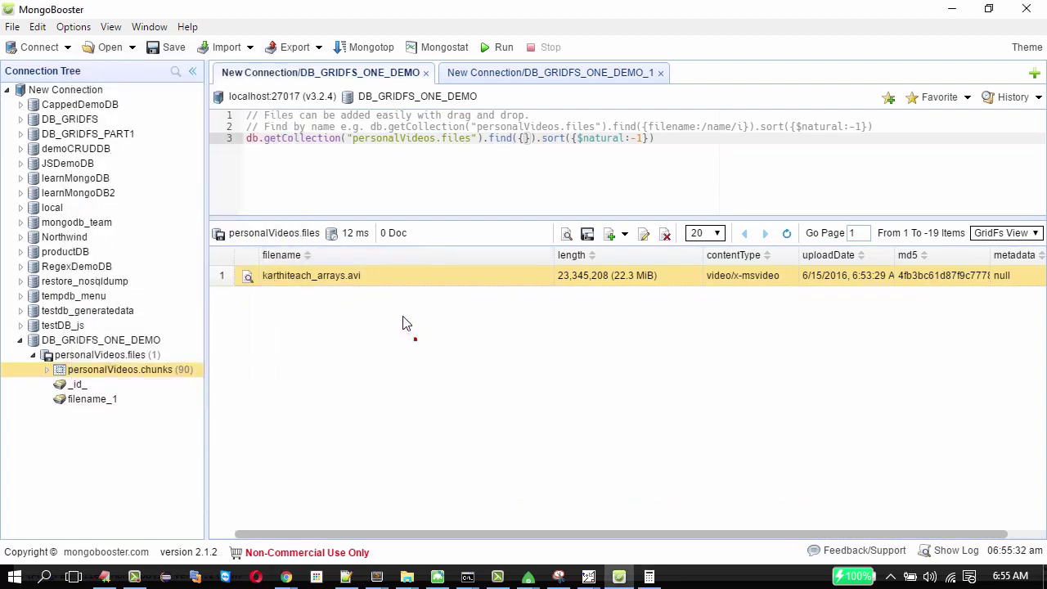
right_click(292, 277)
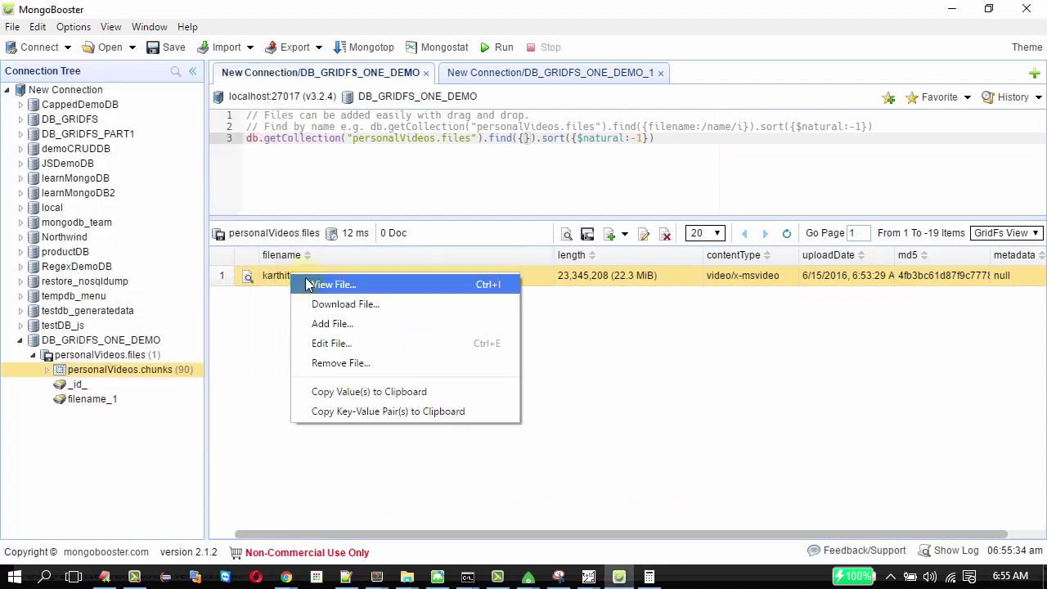
click(308, 284)
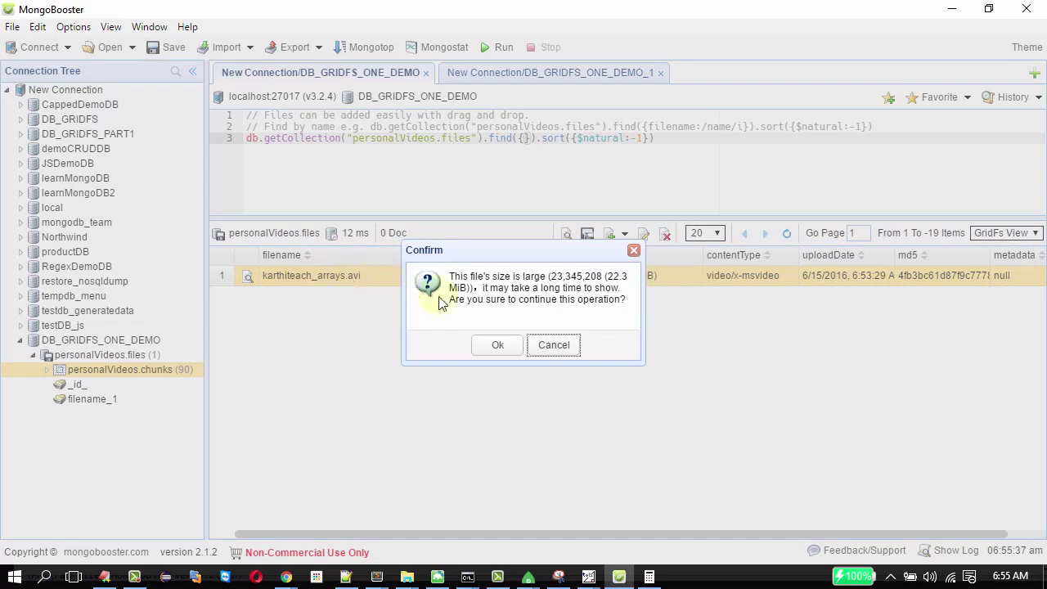
click(501, 347)
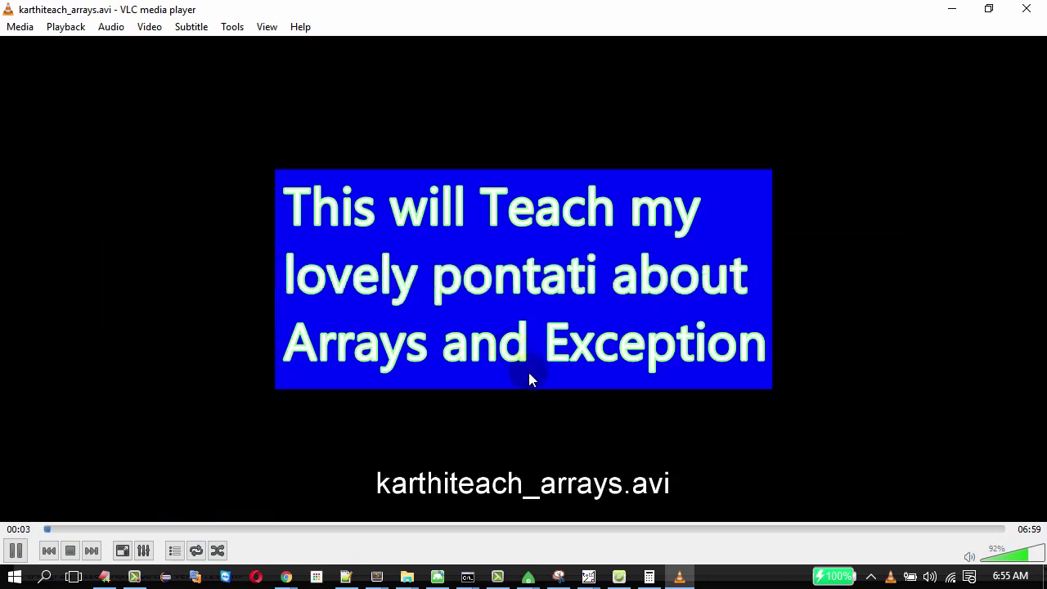
click(1044, 6)
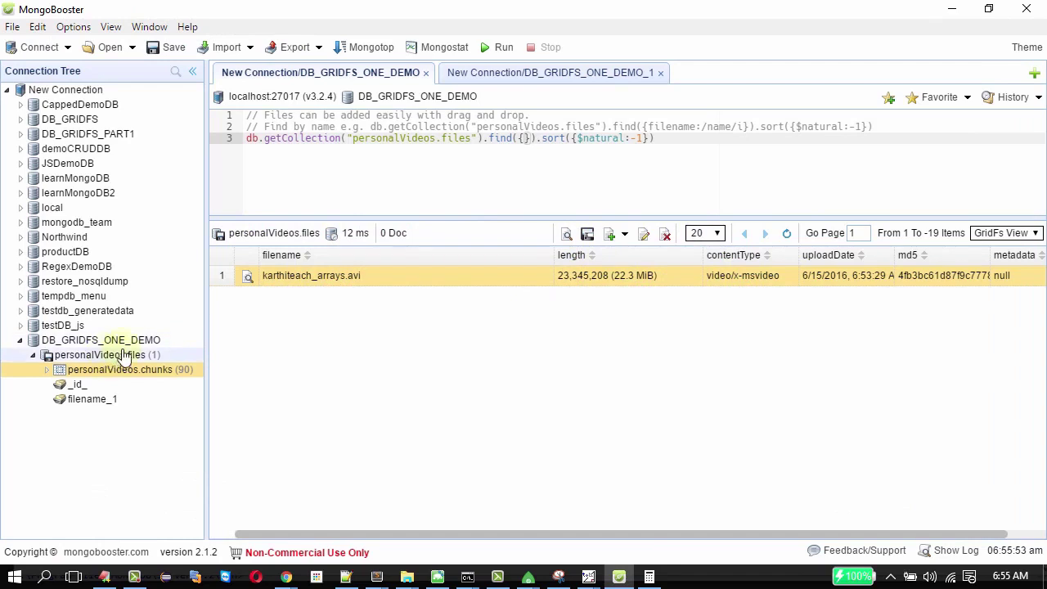
- Display the personalVideos.files result for karthiteach_arrays.avi in JSON View
right_click(121, 354)
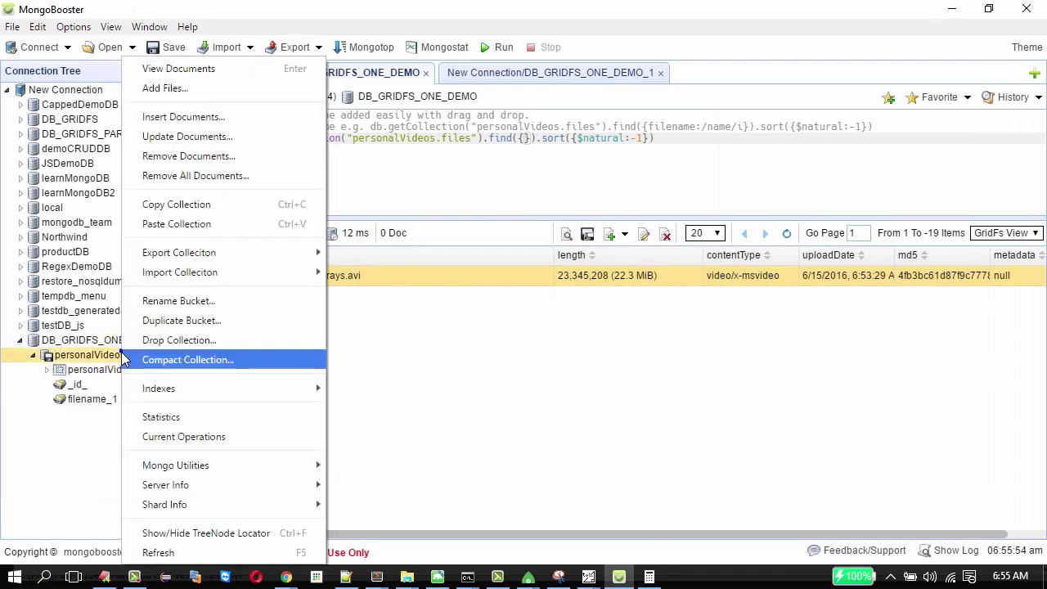
click(541, 352)
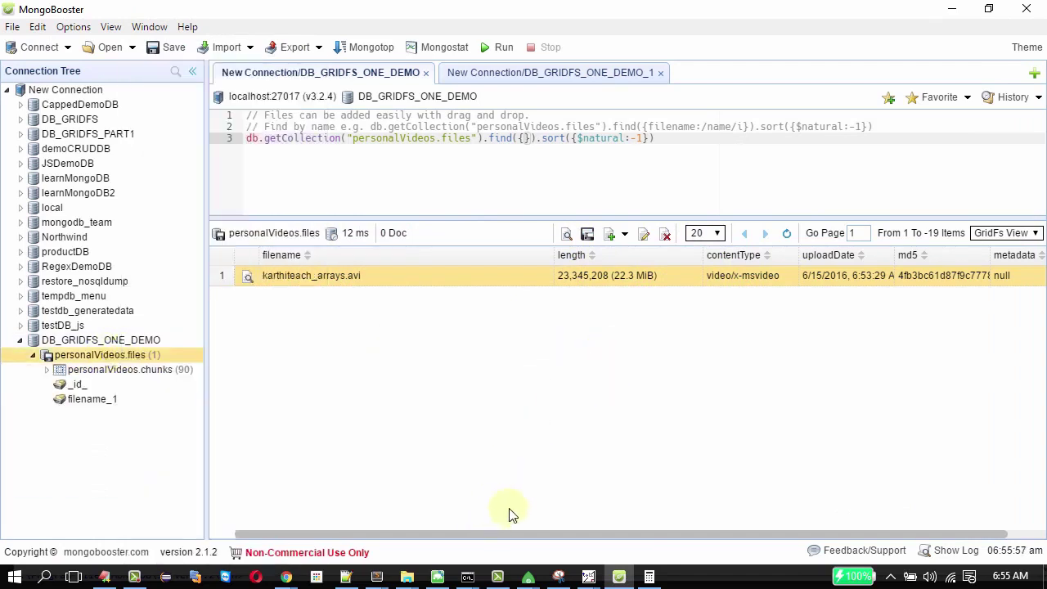
click(961, 278)
click(1020, 235)
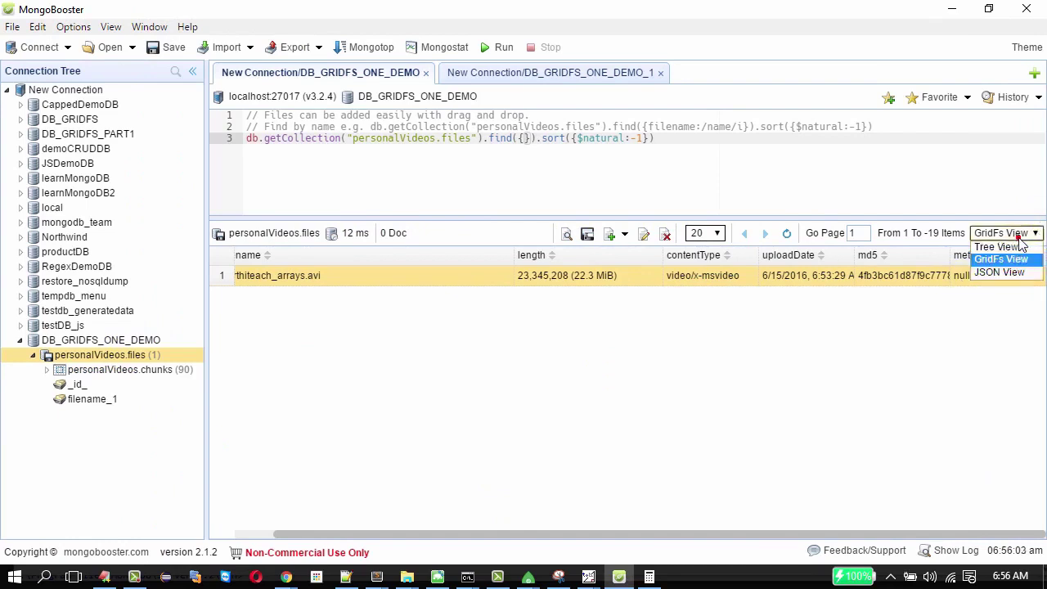
click(1000, 271)
scroll(1014, 270, up, 1)
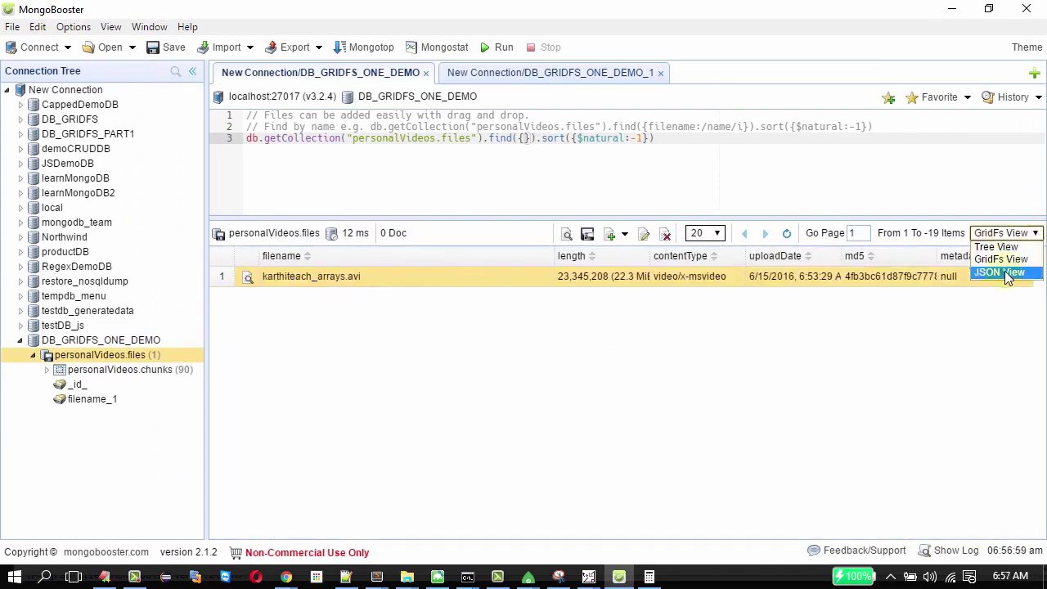
click(1002, 273)
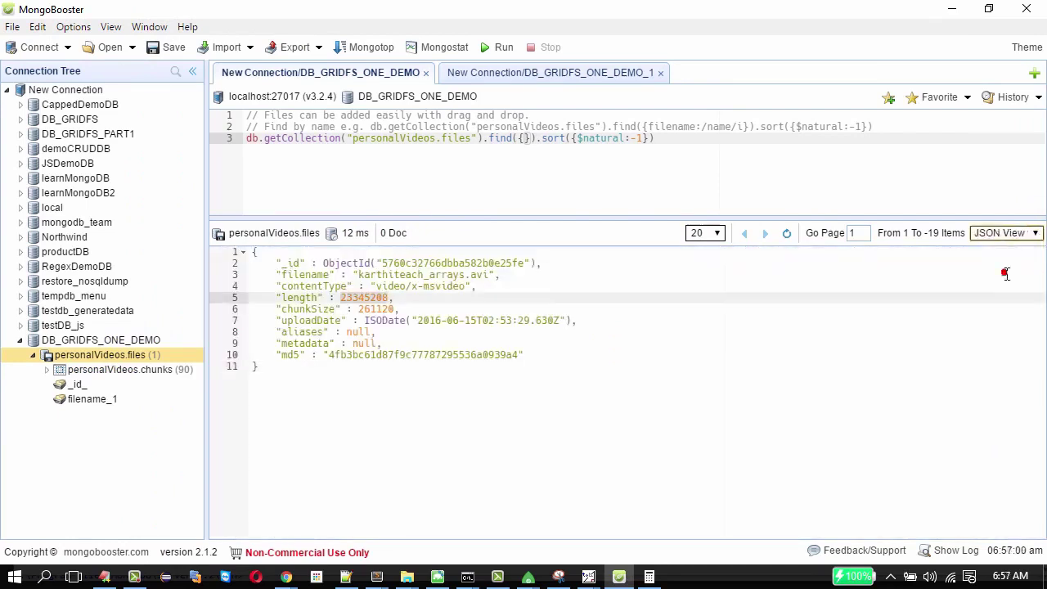
- Examine the chunkSize, length, contentType and other metadata fields of the karthiteach_arrays.avi document, and the statistics of personalVideos.files
click(366, 310)
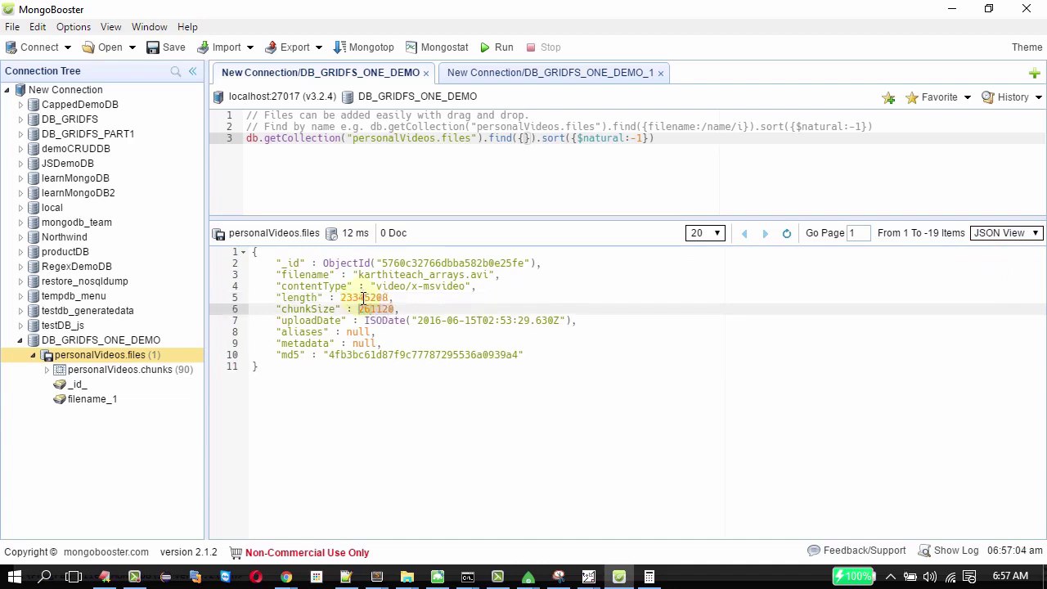
click(364, 298)
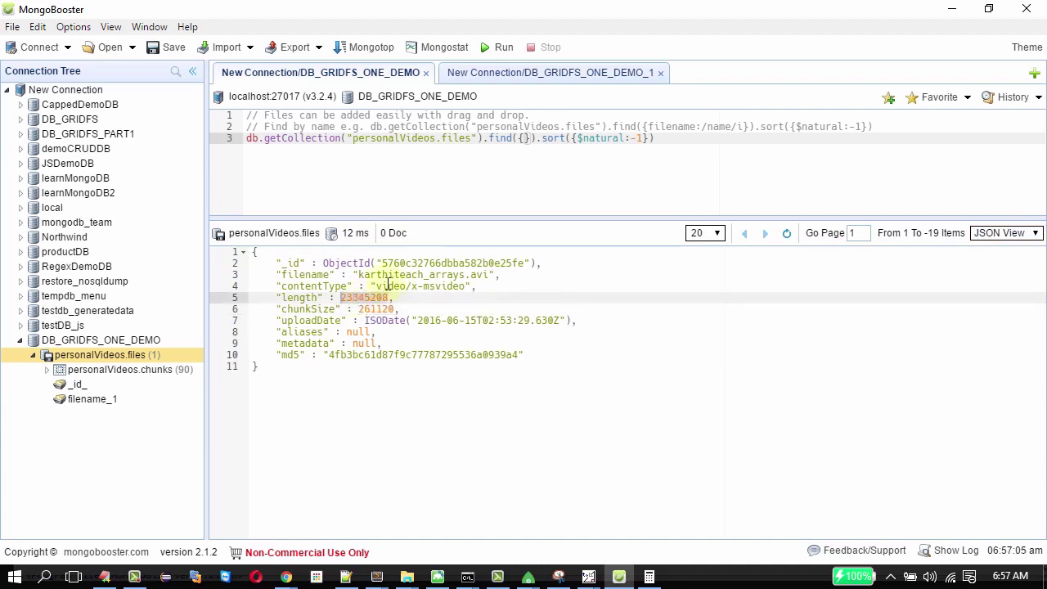
click(491, 288)
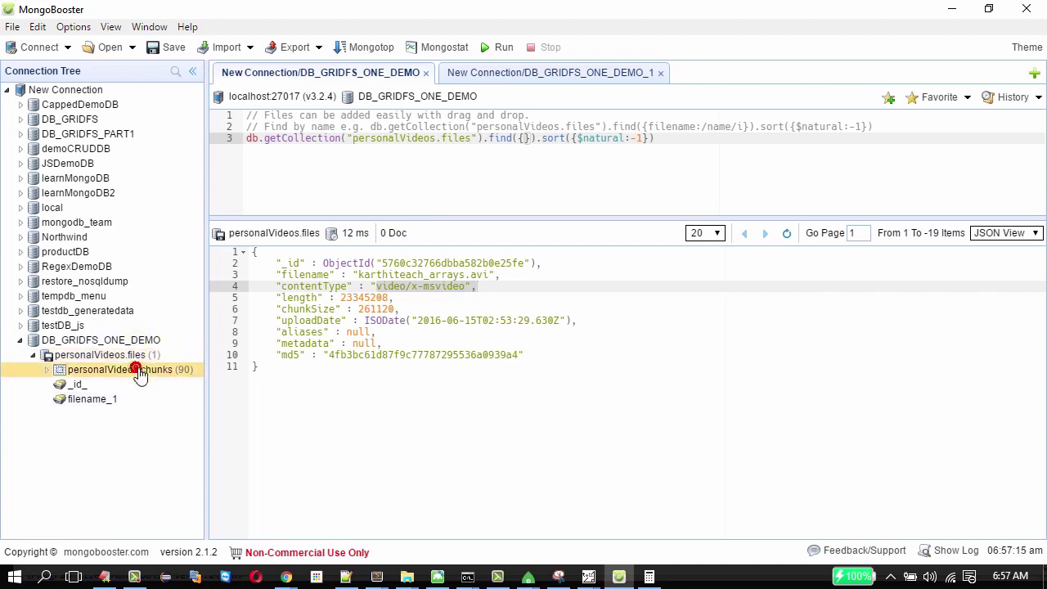
drag(280, 274, 516, 349)
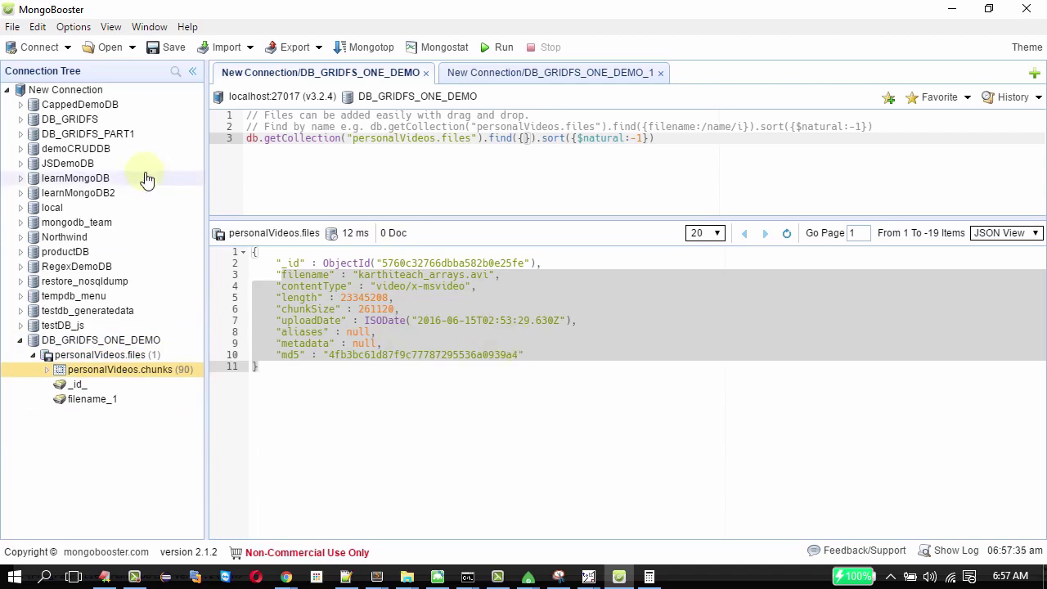
click(63, 10)
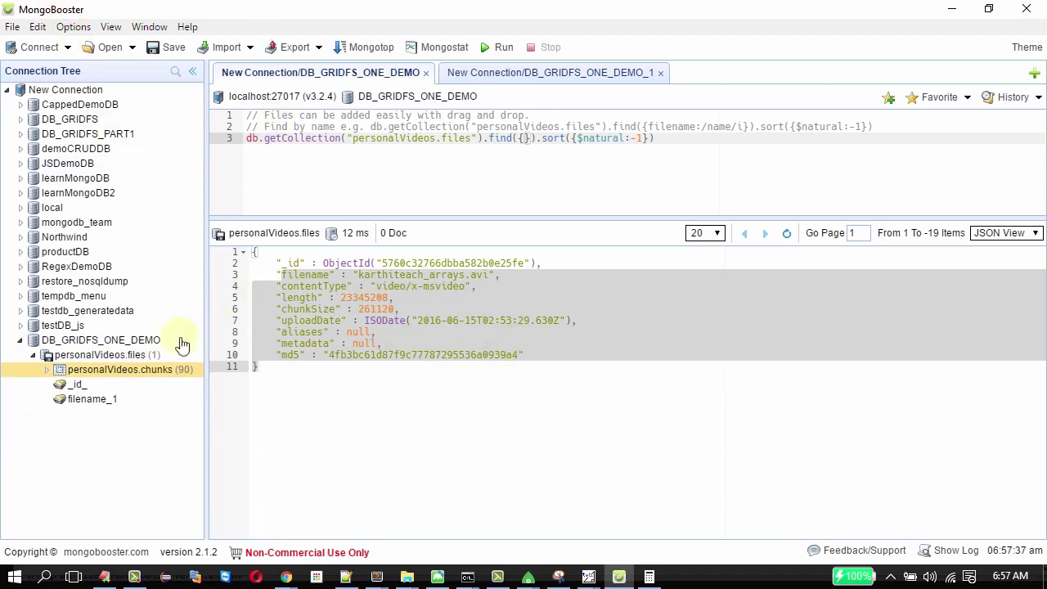
mouse_move(131, 364)
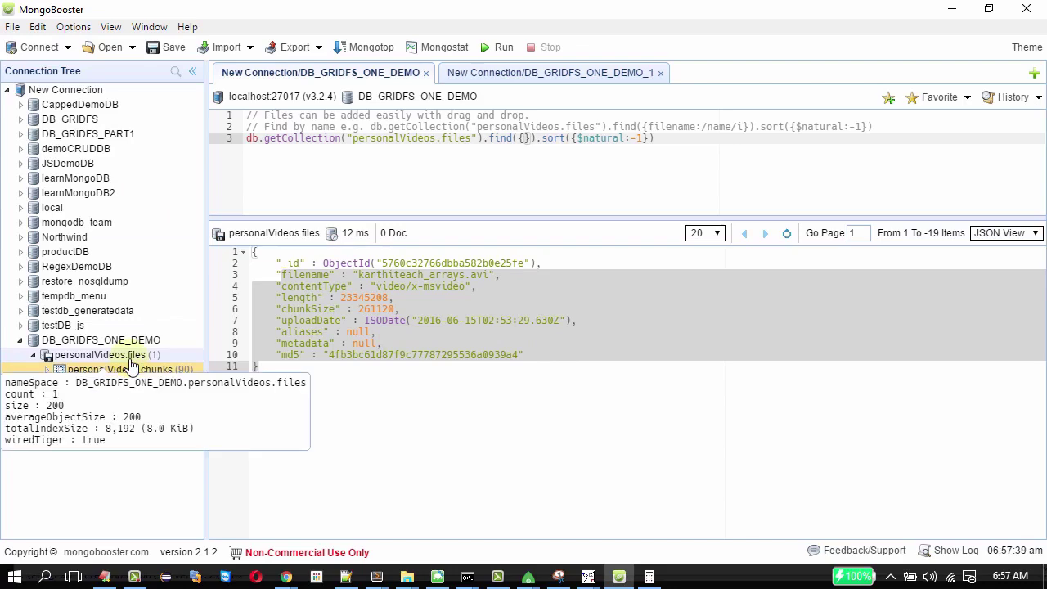
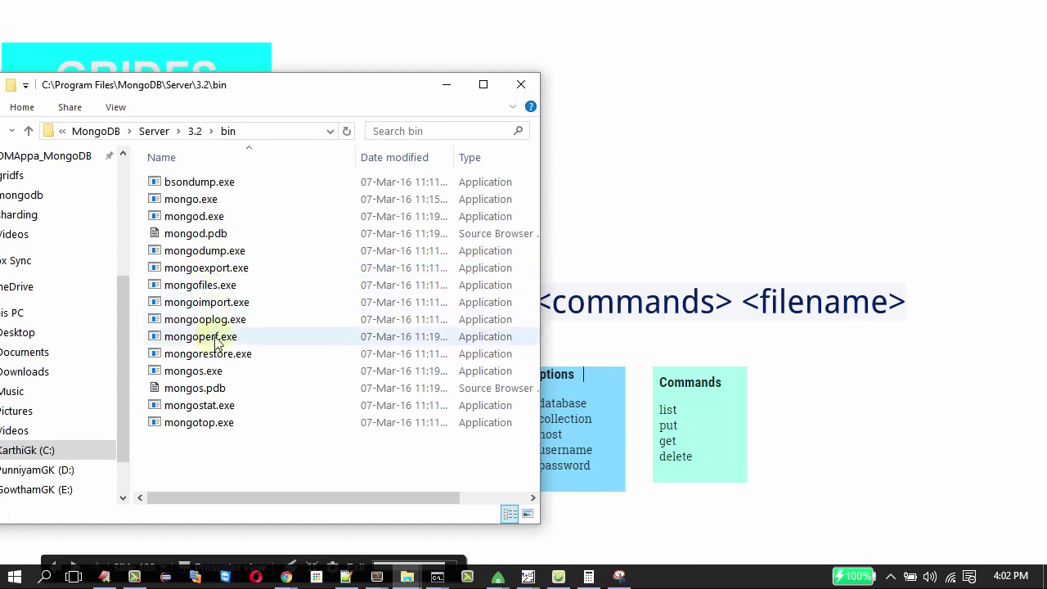
- Select mongofiles.exe in the MongoDB Server 3.2 bin folder, and read the Synopsis syntax on the mongofiles documentation page in the browser
click(206, 287)
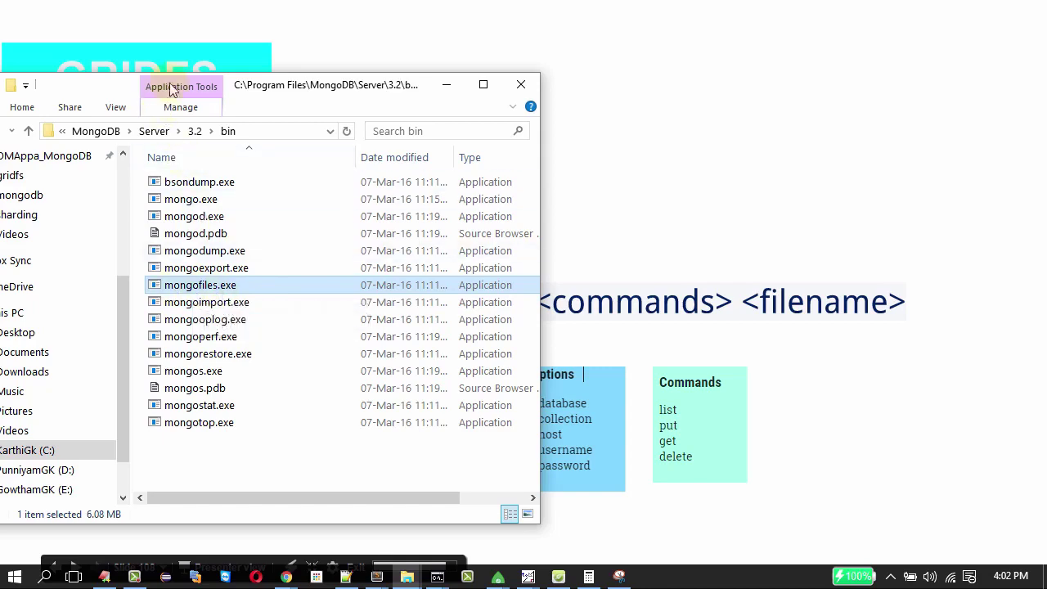
drag(112, 90, 530, 98)
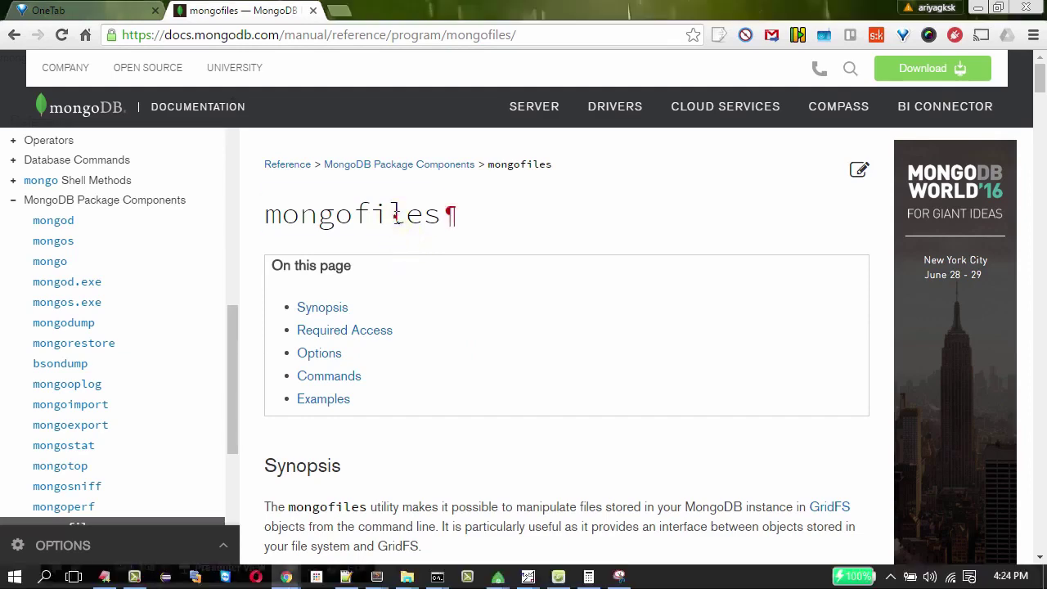
double_click(395, 214)
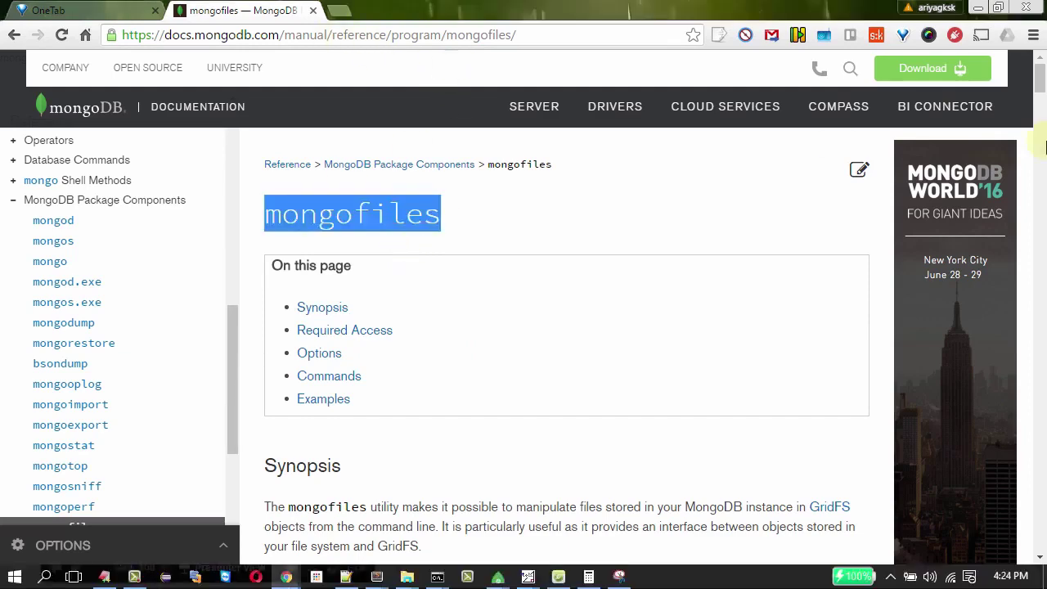
scroll(1041, 86, down, 3)
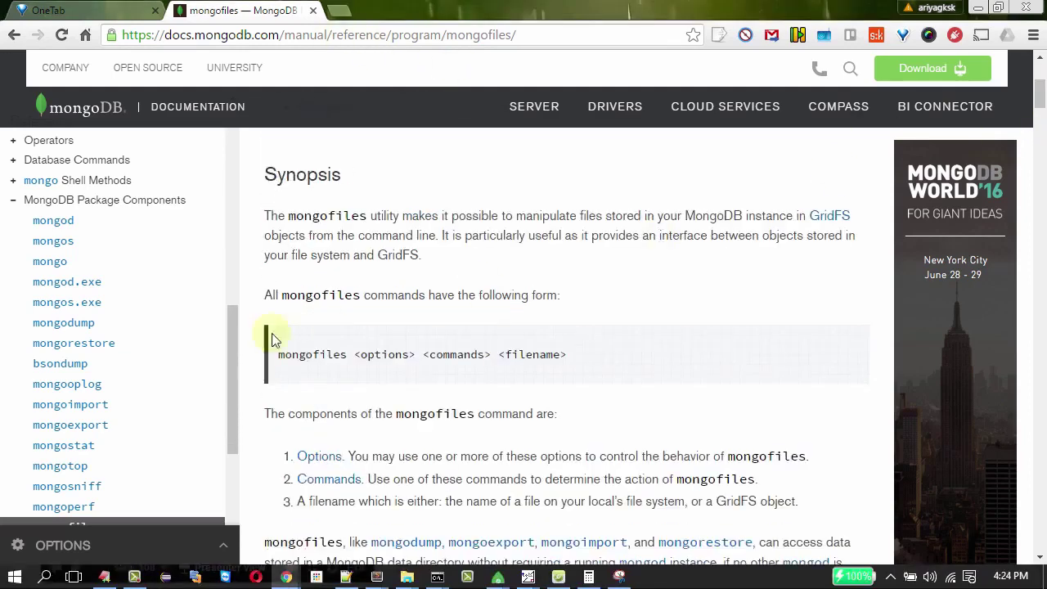
drag(299, 355, 573, 356)
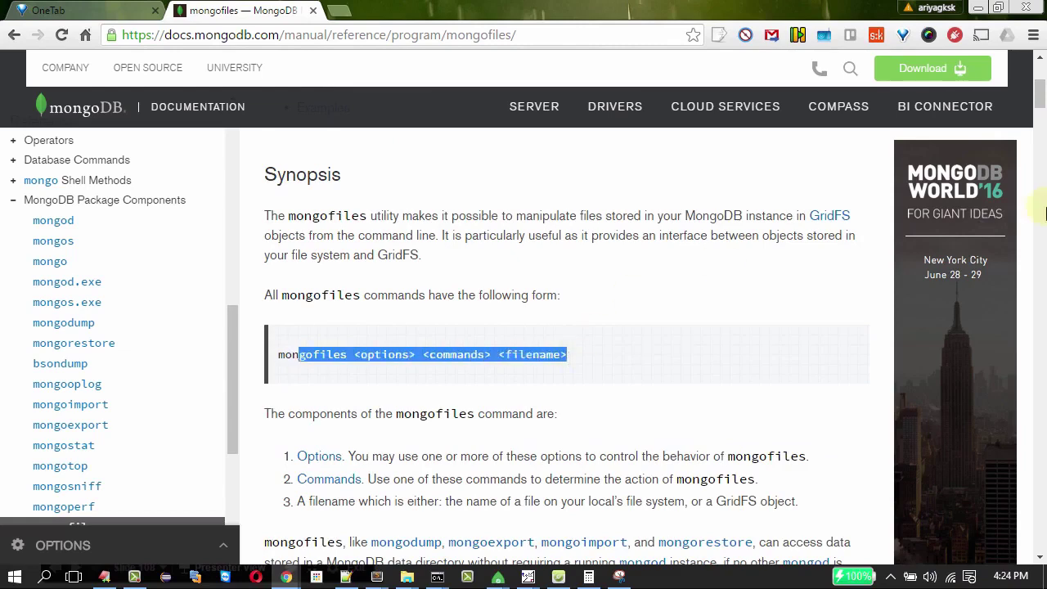
scroll(1039, 110, down, 2)
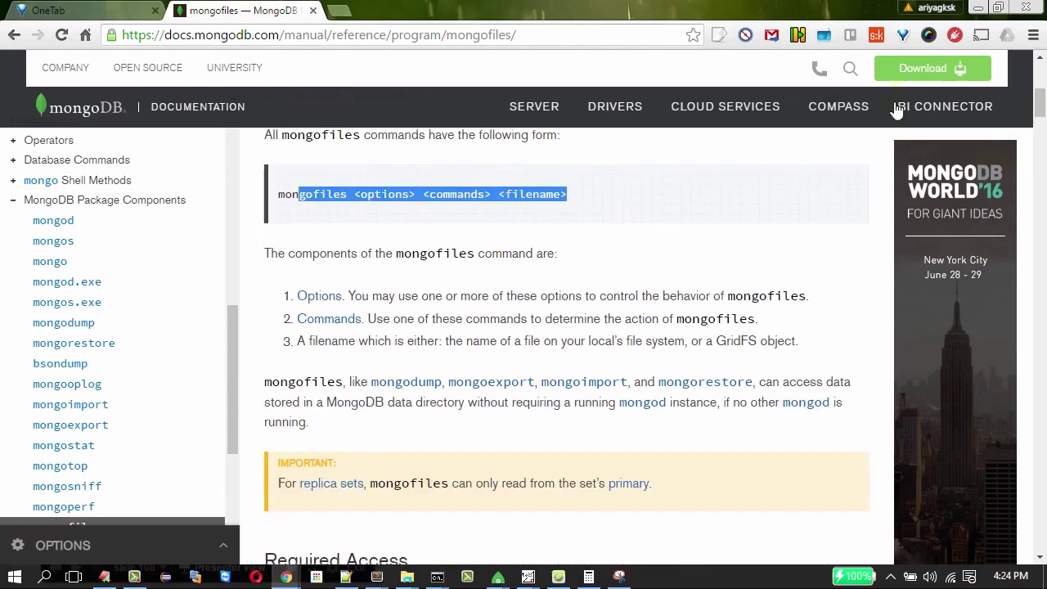
- Review the Required Access, Options, Commands and Examples sections of the mongofiles documentation, including the example that lists files in the records database
double_click(388, 194)
scroll(1040, 115, down, 3)
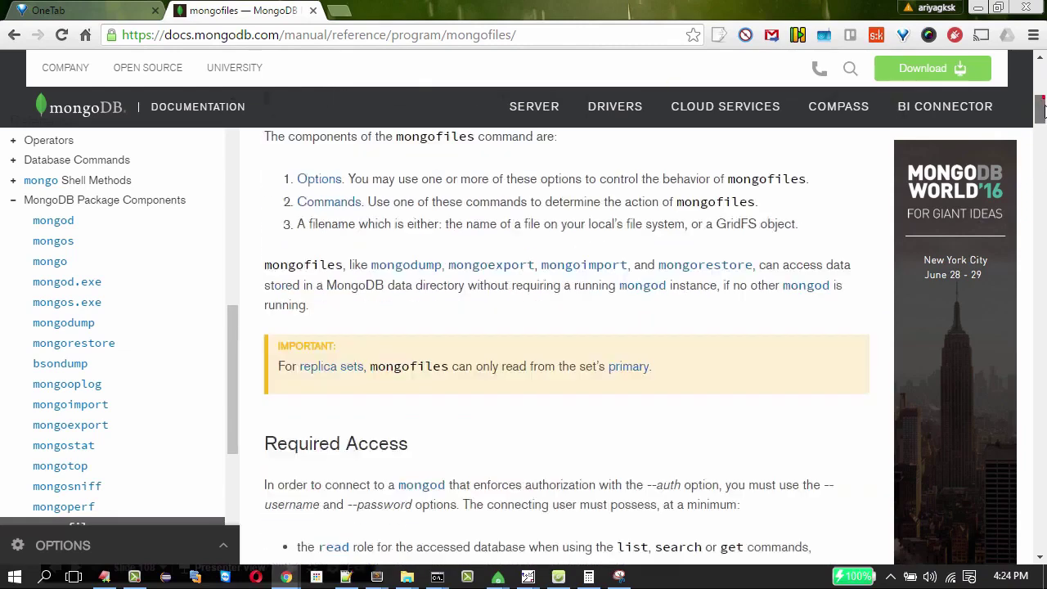
scroll(1041, 115, down, 2)
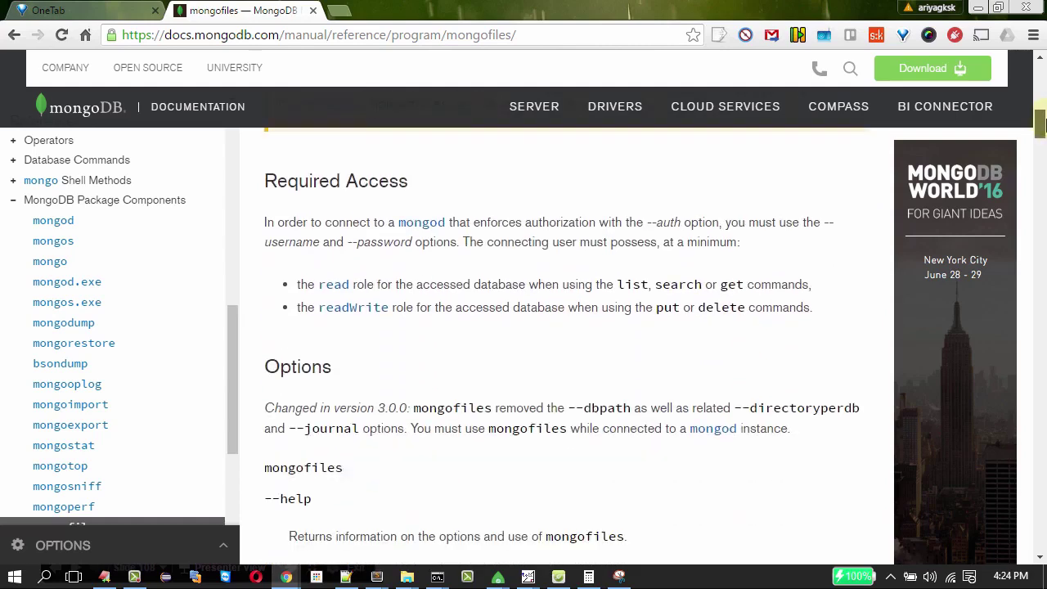
double_click(302, 368)
drag(1040, 127, 1040, 409)
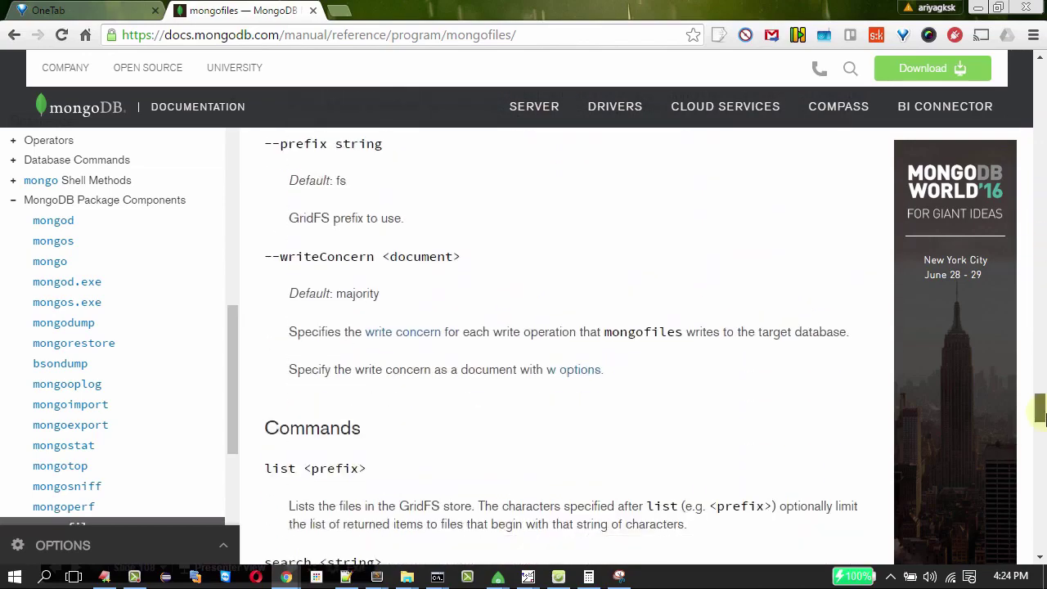
double_click(333, 427)
drag(1040, 417, 1043, 475)
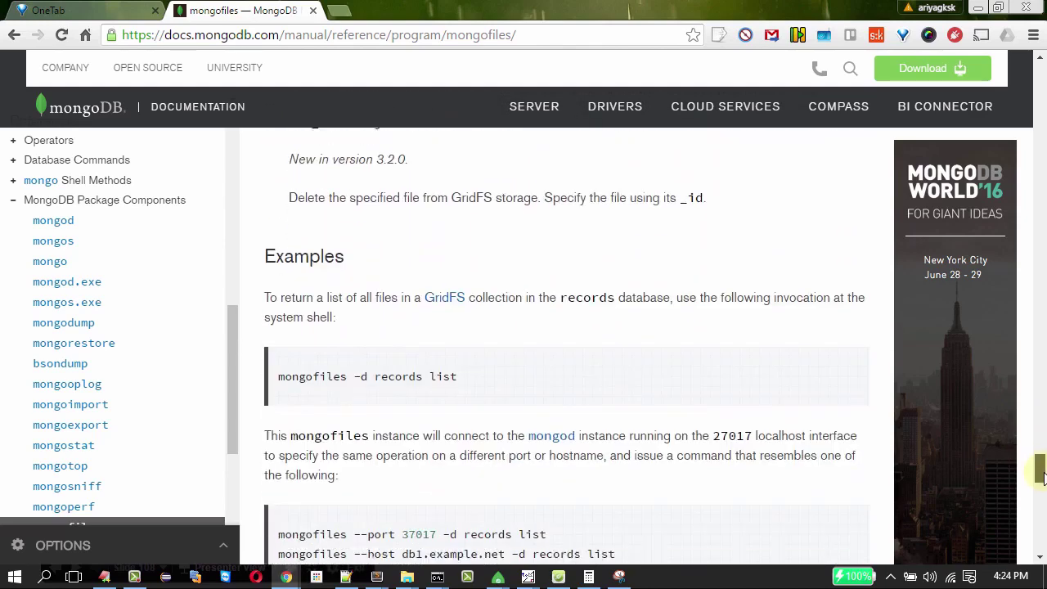
drag(313, 392, 464, 412)
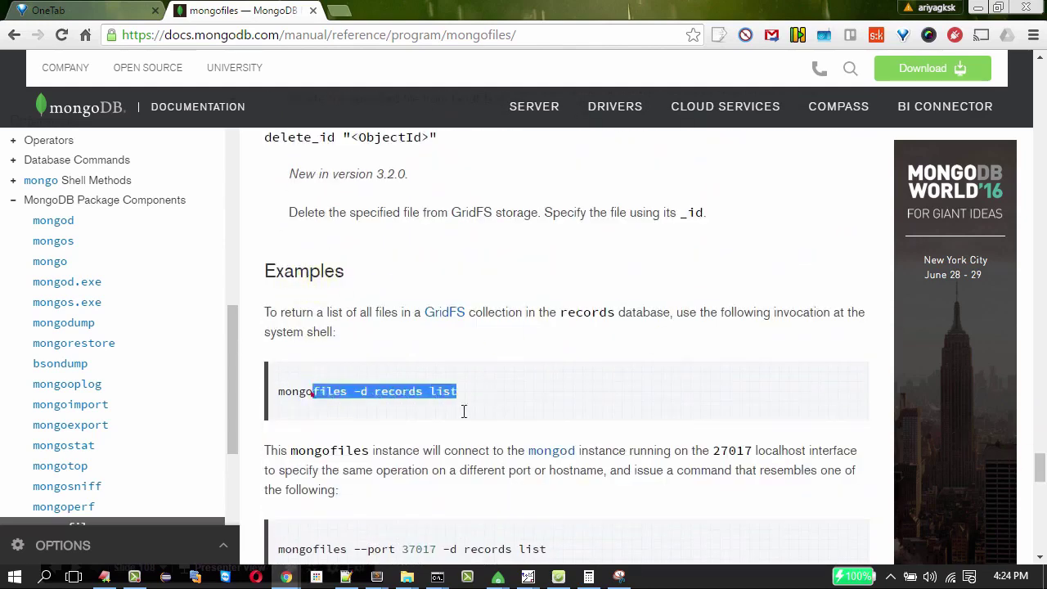
scroll(434, 328, down, 10)
click(401, 243)
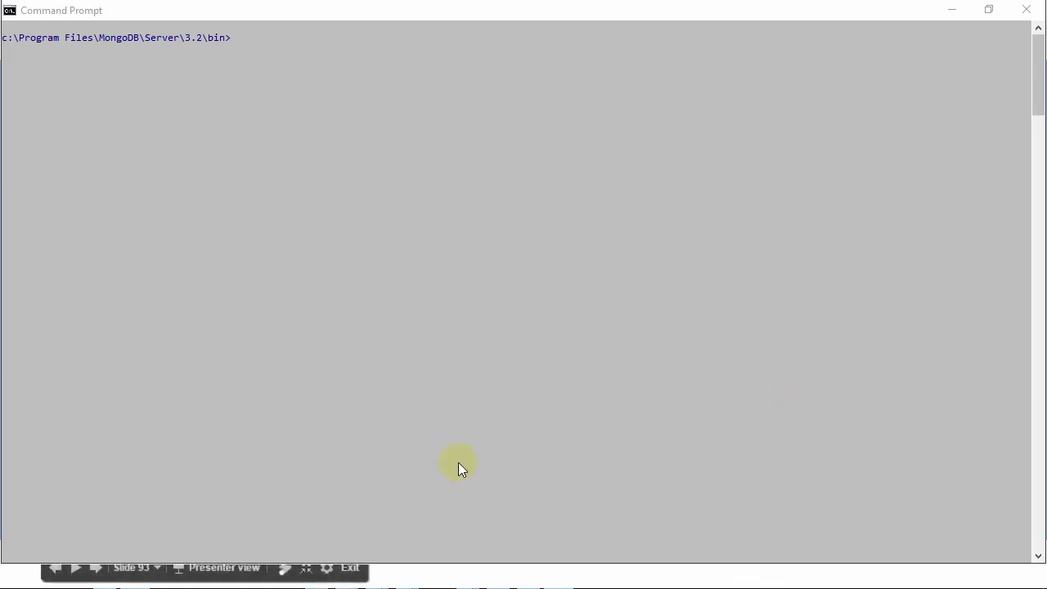
- Try to store f:\googledrive\Junit Presentation.pptx in the DB_GRIDFS_ONE_DEMO database with the mongofiles.exe put command, checking the database name in MongoBooster
click(448, 211)
text(mon)
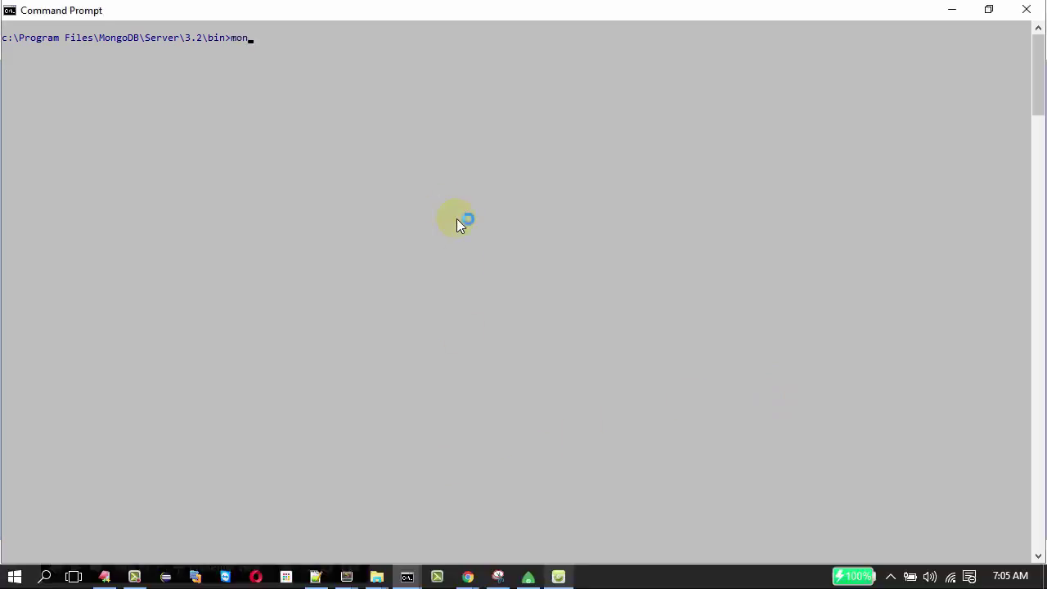
text(gof)
key(Tab)
text(-)
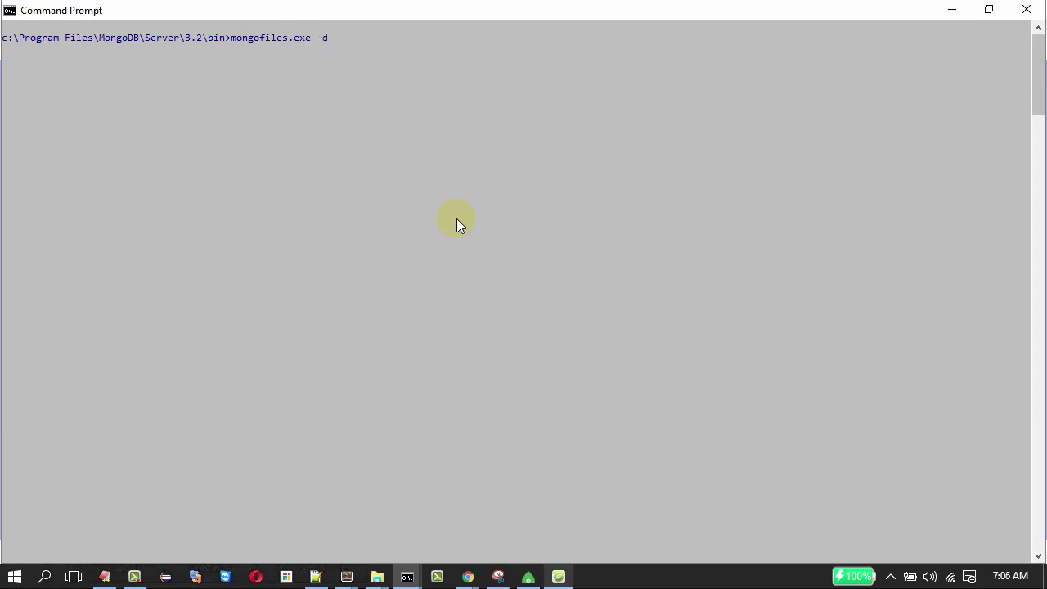
key(alt+Tab)
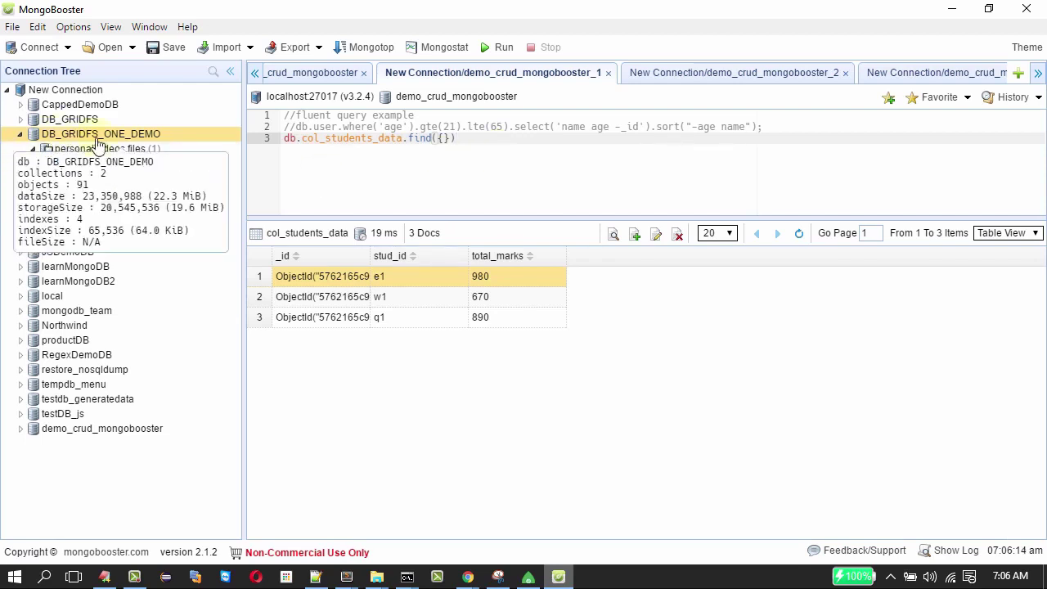
key(alt+Tab)
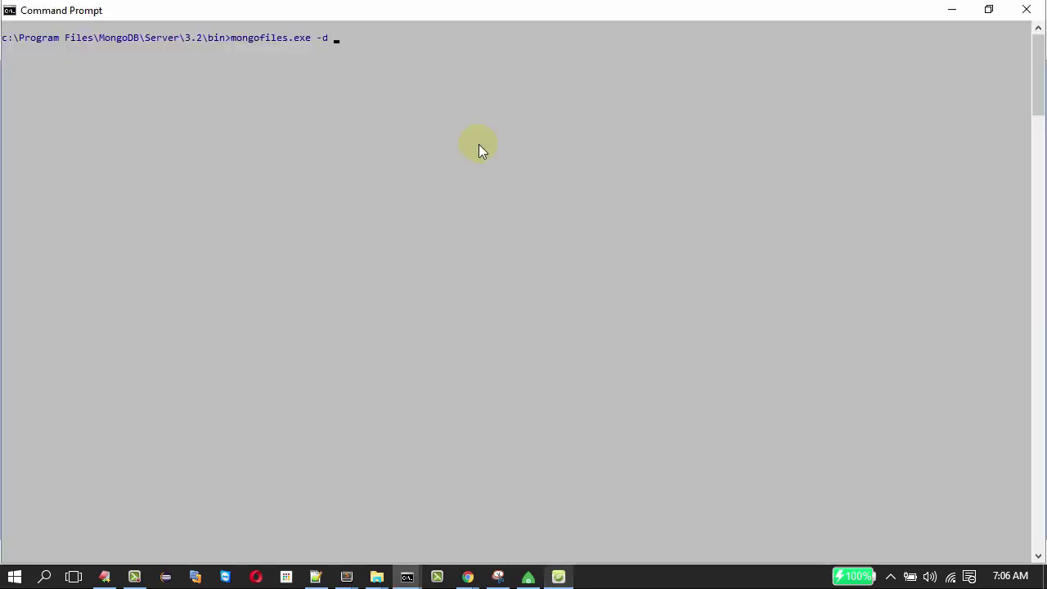
text(DB_GRIDFS_ONE_DEMO)
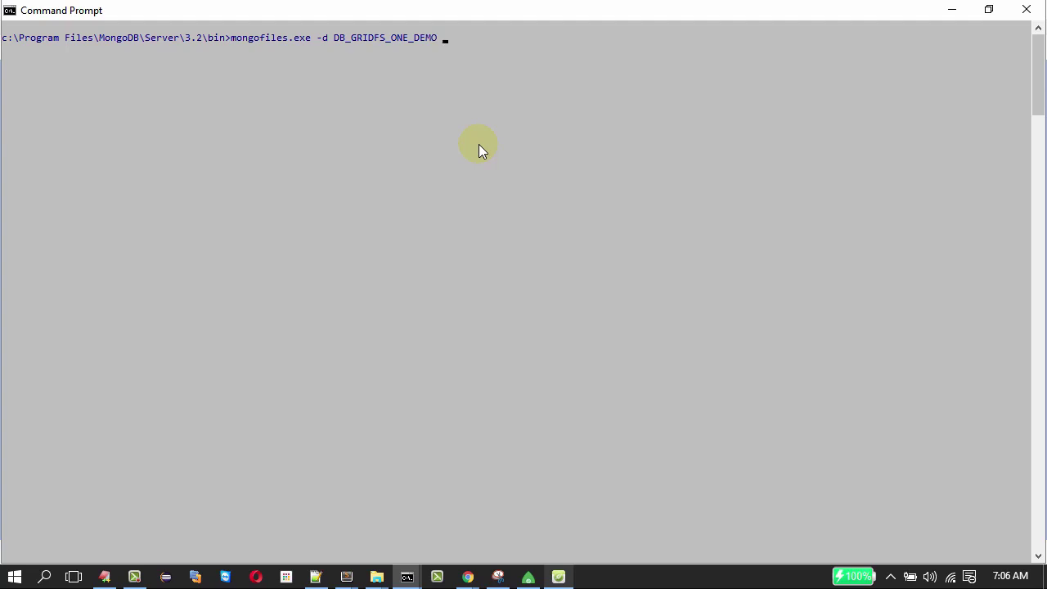
text( put)
text(f:)
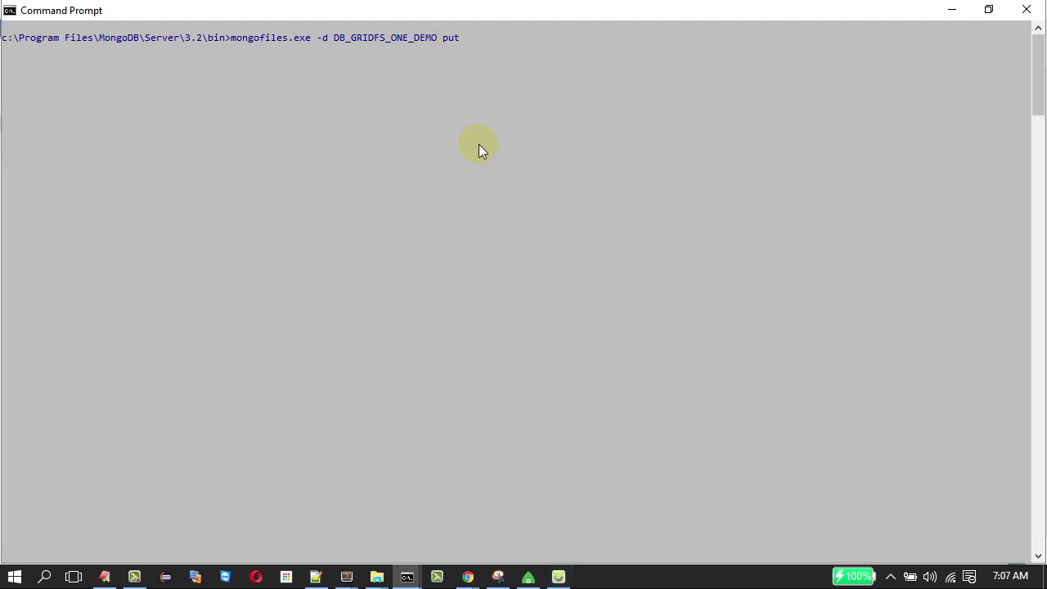
text(\googledrive\Junit Presentation.pptx)
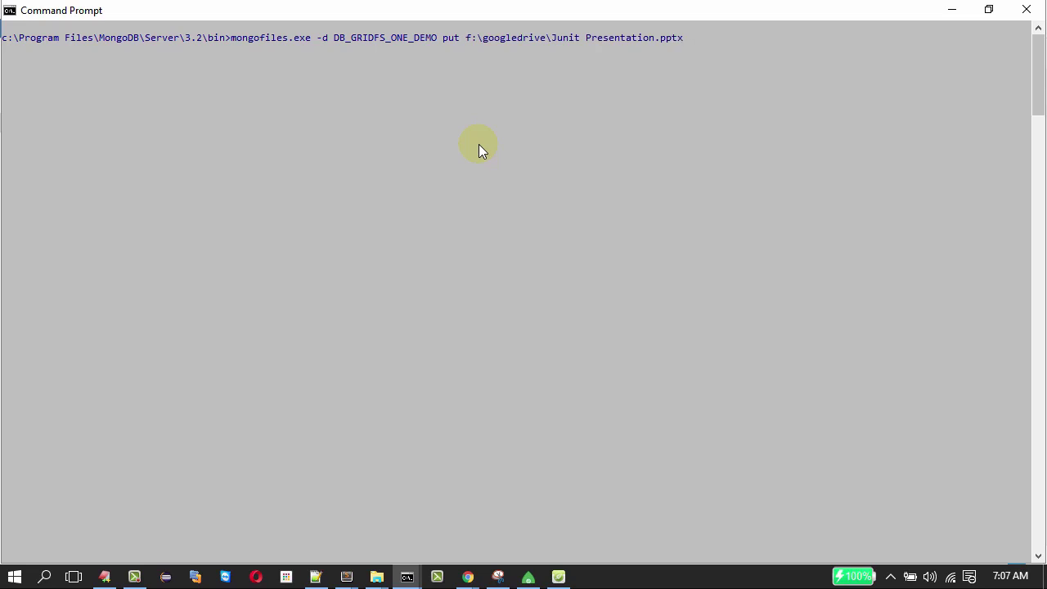
key(Return)
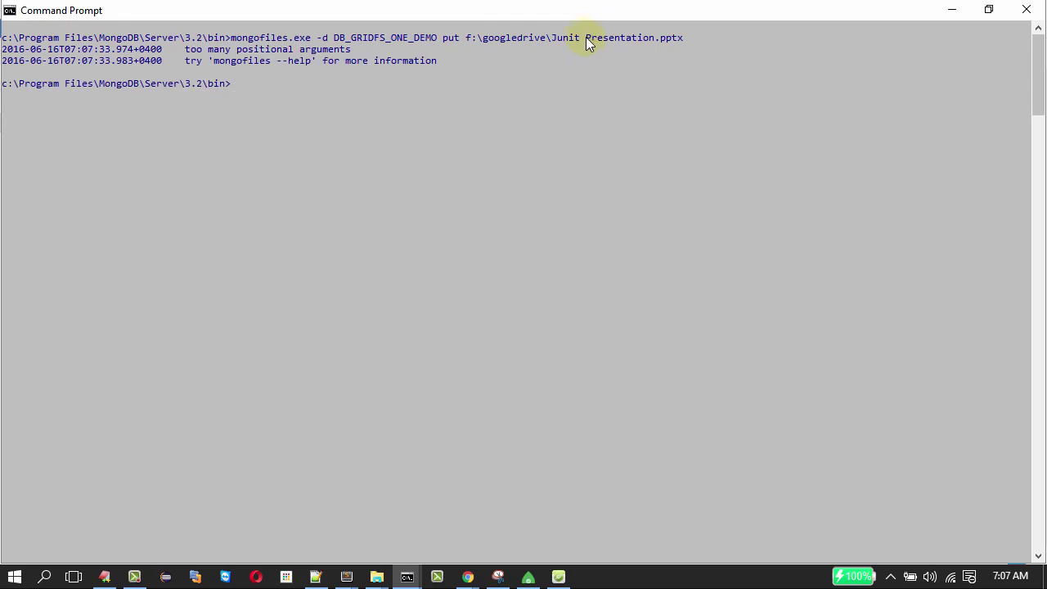
- Rerun the mongofiles put command with the space removed from the file name, storing f:\googledrive\JunitPresentation.pptx in DB_GRIDFS_ONE_DEMO
key(Up)
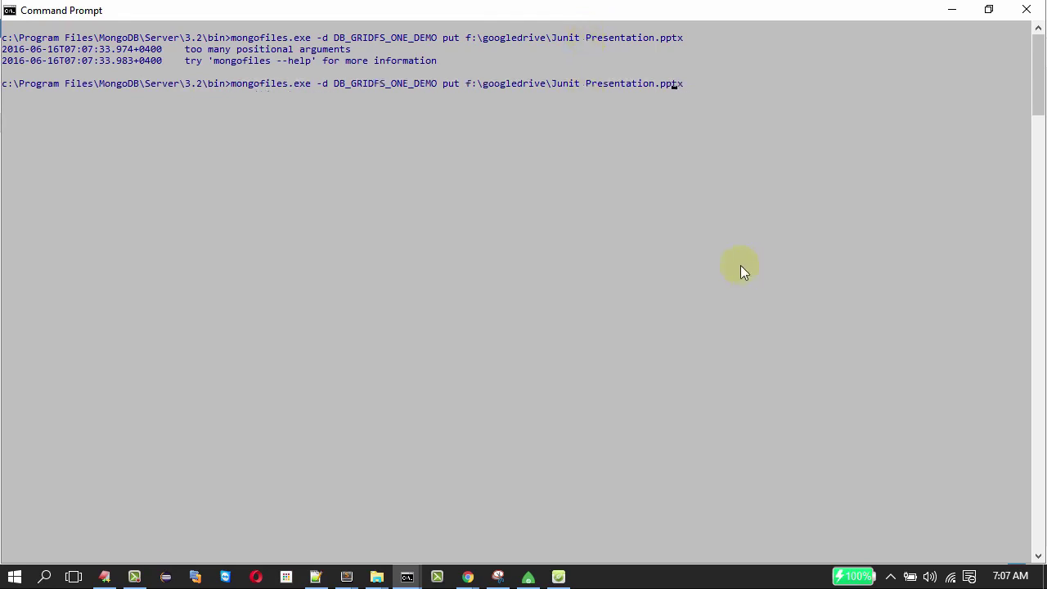
key(Left)
key(Left)
key(Left)
key(Left)
key(Left)
key(BackSpace)
key(Return)
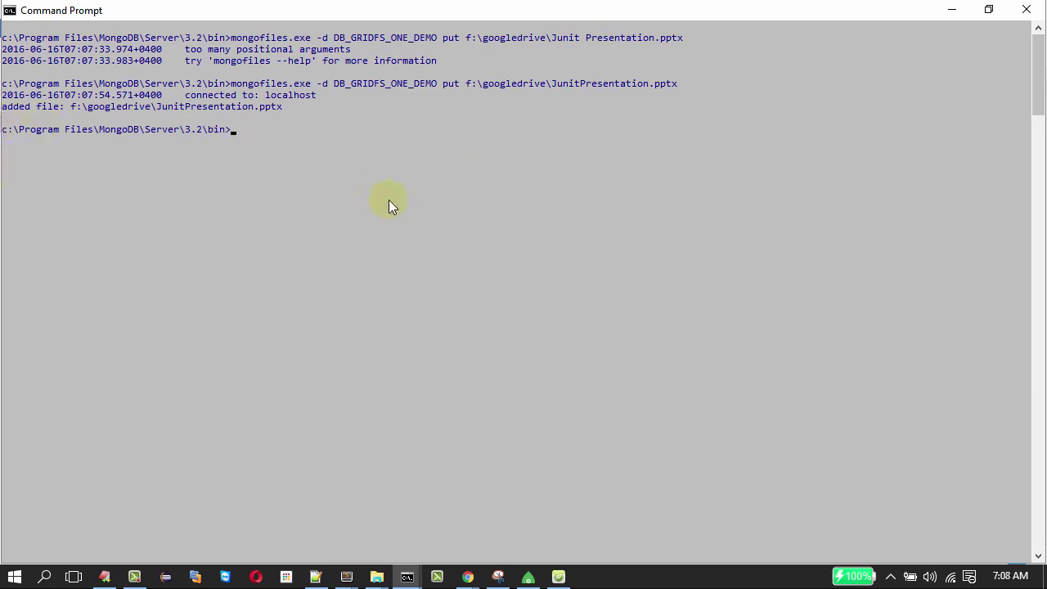
- List the GridFS files stored in DB_GRIDFS_ONE_DEMO with the mongofiles list command
key(Up)
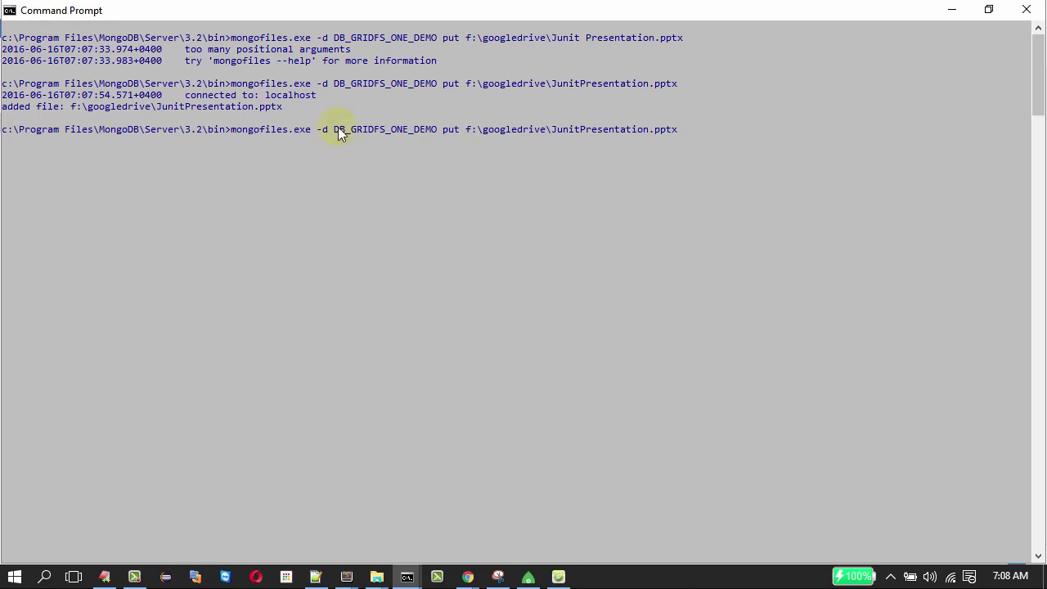
key(BackSpace)
key(BackSpace)
key(BackSpace)
key(BackSpace)
key(BackSpace)
key(BackSpace)
key(BackSpace)
key(BackSpace)
key(BackSpace)
key(BackSpace)
key(BackSpace)
key(BackSpace)
key(BackSpace)
key(BackSpace)
key(BackSpace)
key(BackSpace)
key(BackSpace)
key(BackSpace)
key(BackSpace)
key(BackSpace)
key(BackSpace)
key(BackSpace)
key(BackSpace)
key(BackSpace)
key(BackSpace)
key(BackSpace)
key(BackSpace)
key(BackSpace)
key(BackSpace)
key(BackSpace)
key(BackSpace)
key(BackSpace)
key(BackSpace)
key(BackSpace)
key(BackSpace)
key(BackSpace)
key(BackSpace)
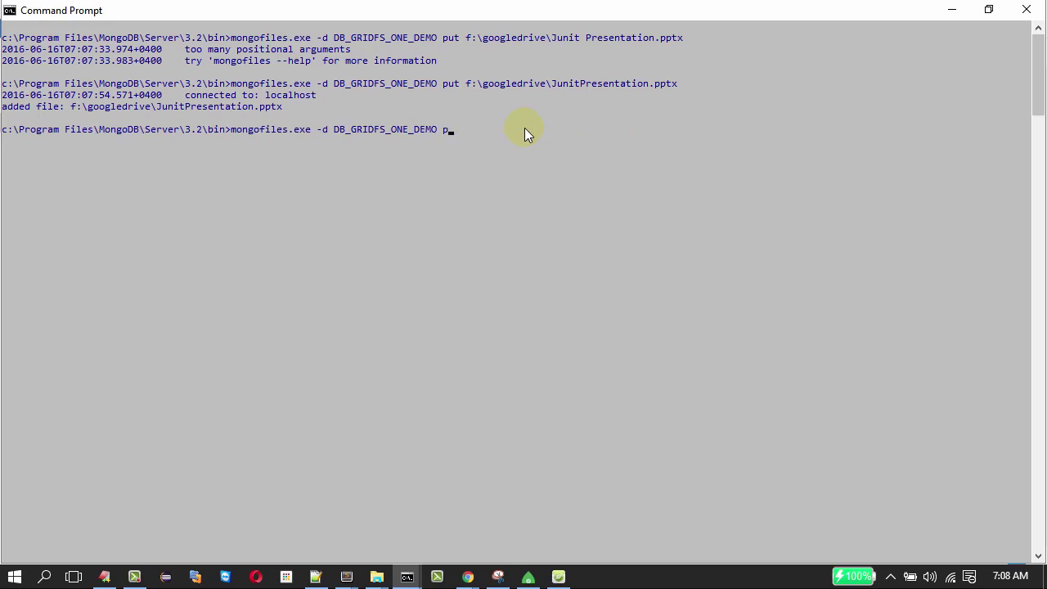
text(list)
key(Return)
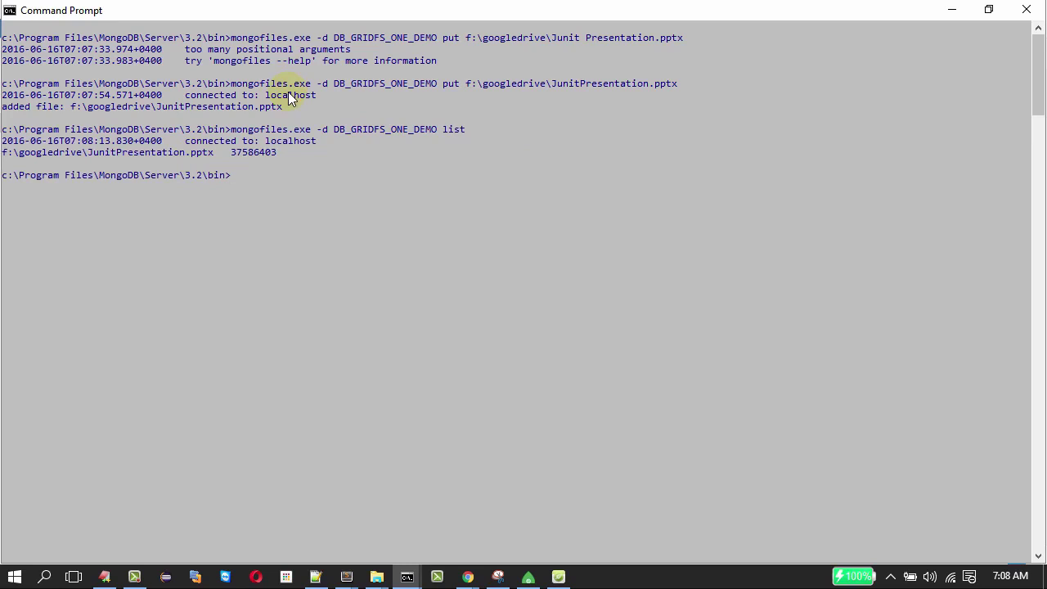
- Switch to MongoBooster, refresh DB_GRIDFS_ONE_DEMO, and examine its fs.files and fs.chunks collections
key(alt+Tab)
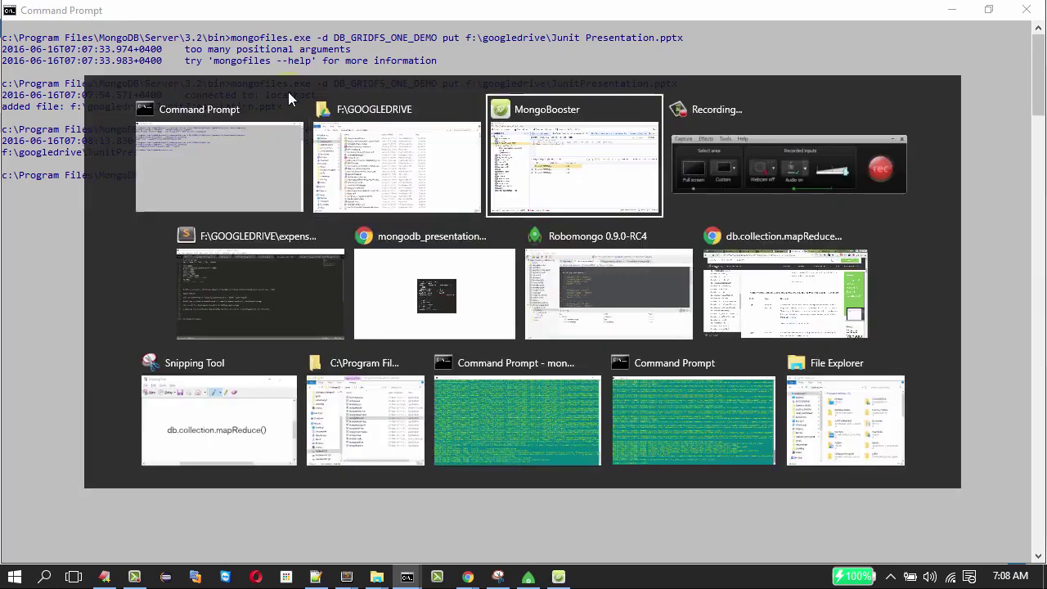
key(alt+Tab)
right_click(87, 137)
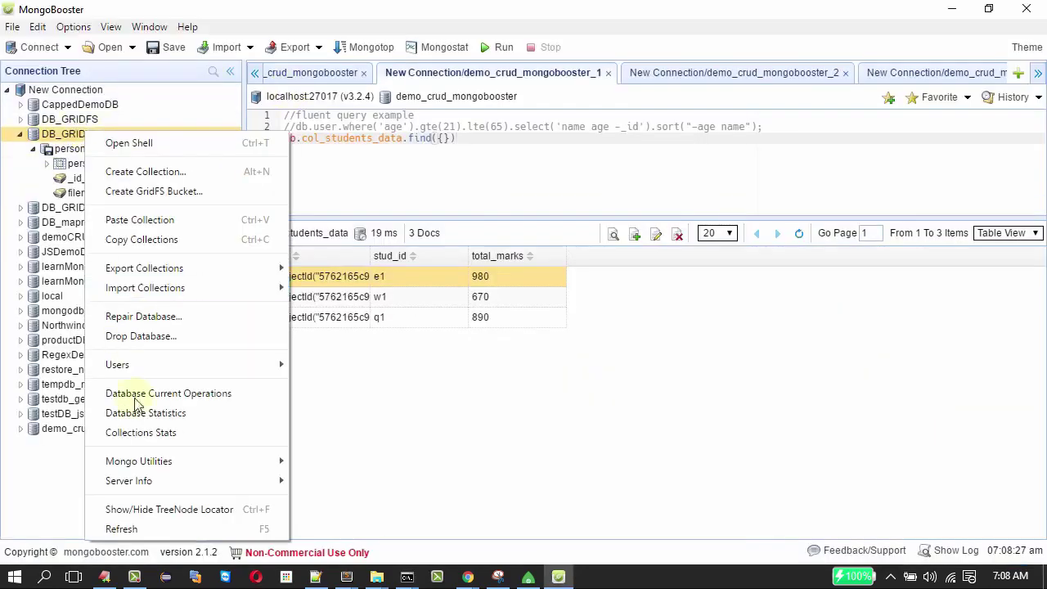
click(121, 528)
click(64, 150)
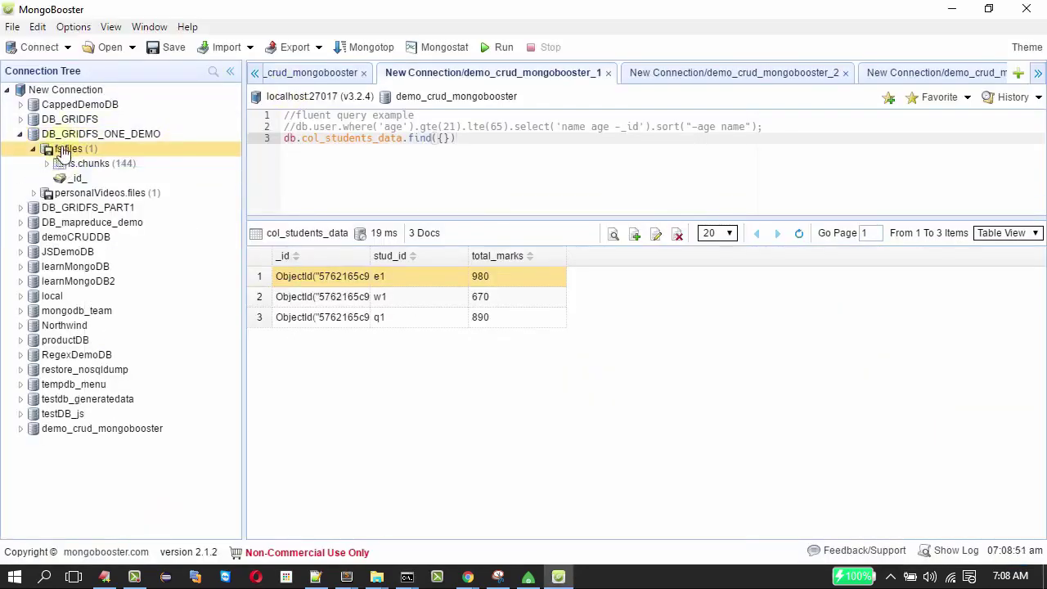
mouse_move(60, 153)
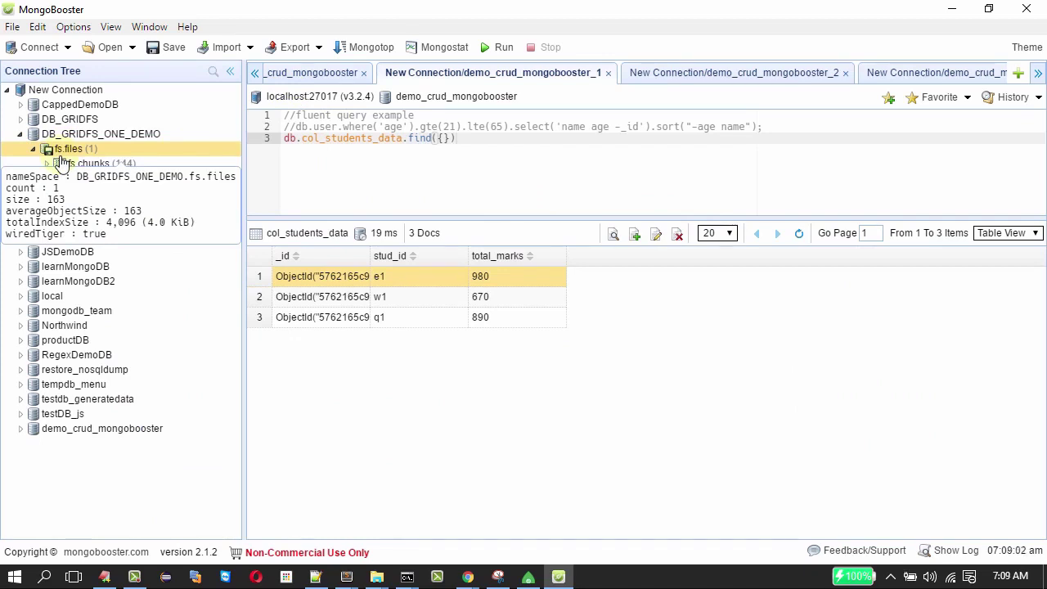
click(47, 163)
click(84, 161)
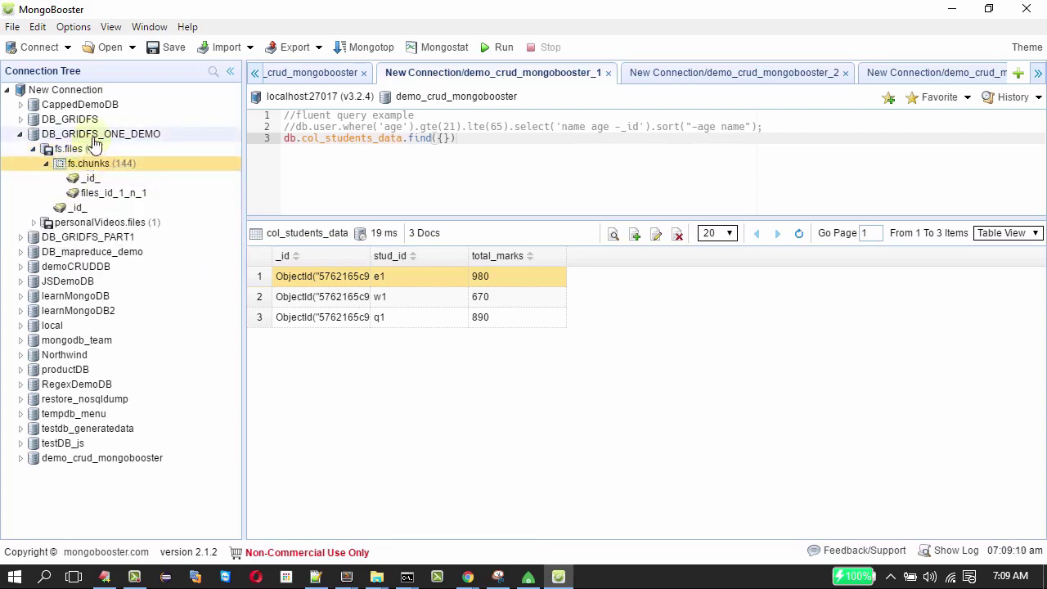
mouse_move(95, 143)
- Compare the fs.chunks statistics and mongofiles output with the personalVideos.files bucket, expanding that bucket to show its chunks collection
key(alt+Tab)
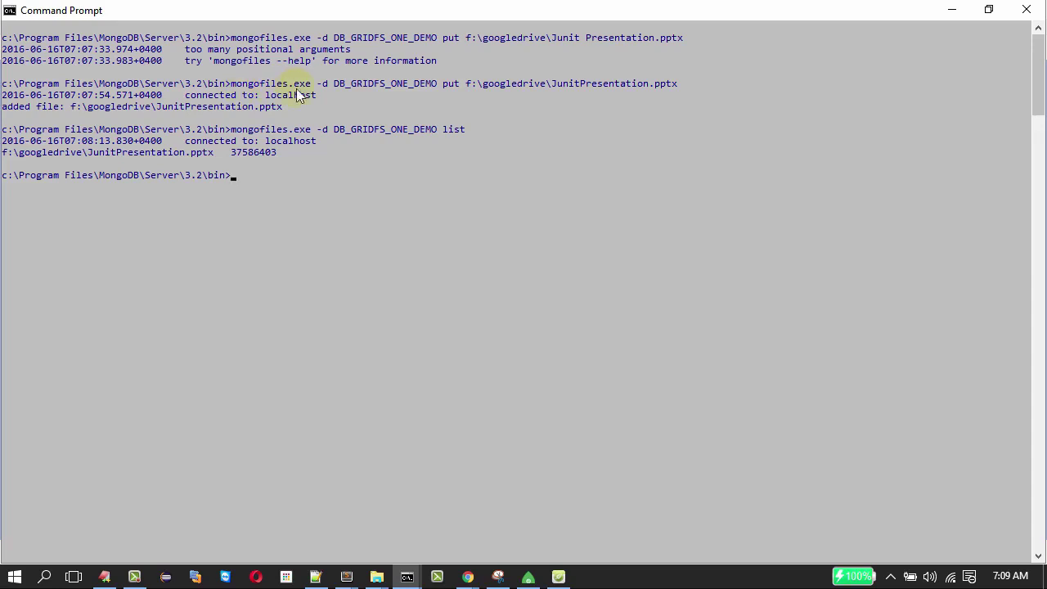
key(alt+Tab)
click(147, 164)
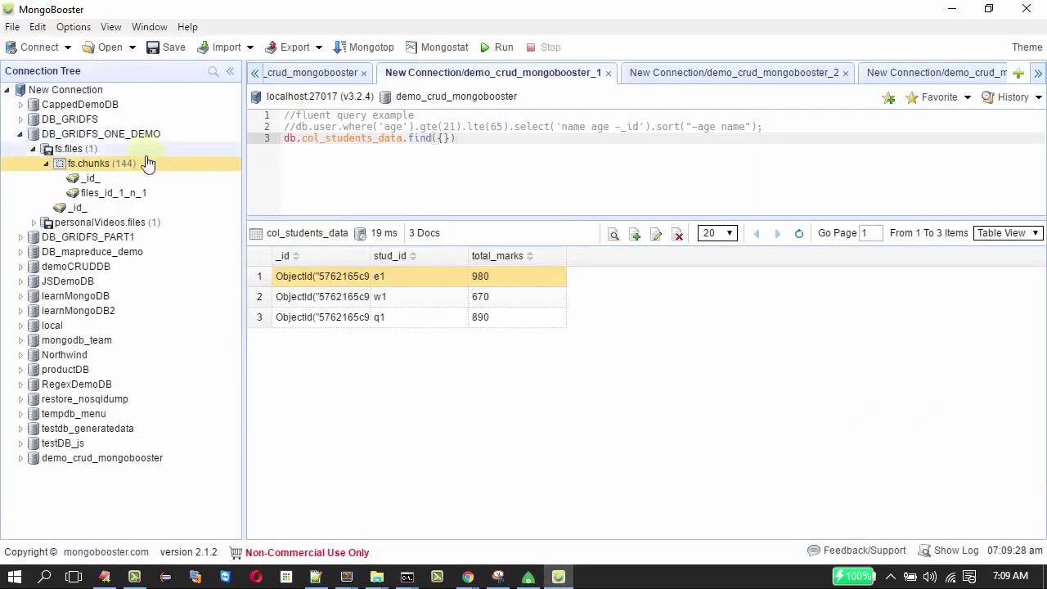
mouse_move(139, 165)
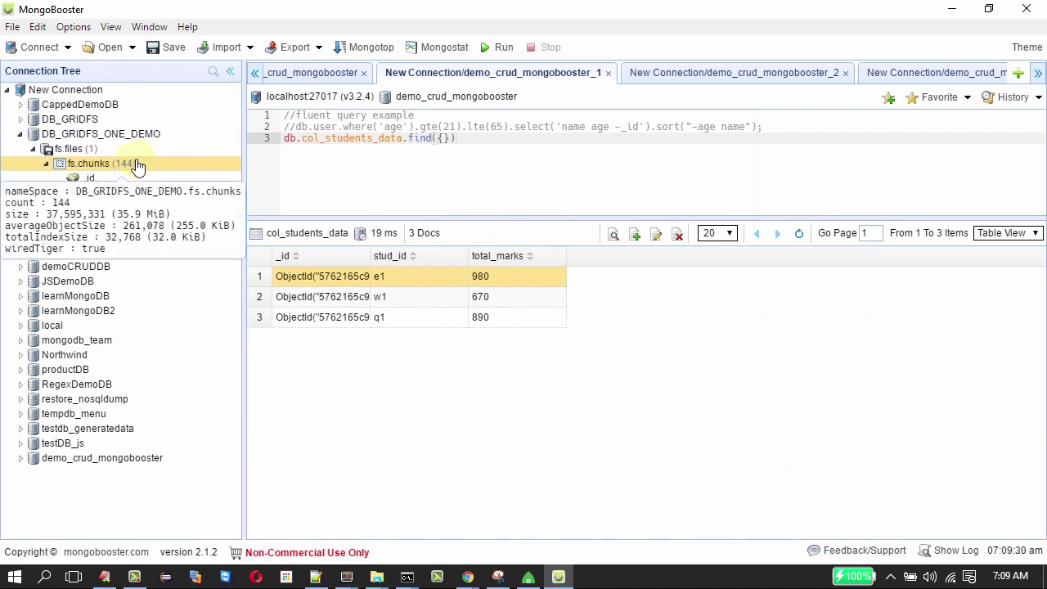
mouse_move(65, 229)
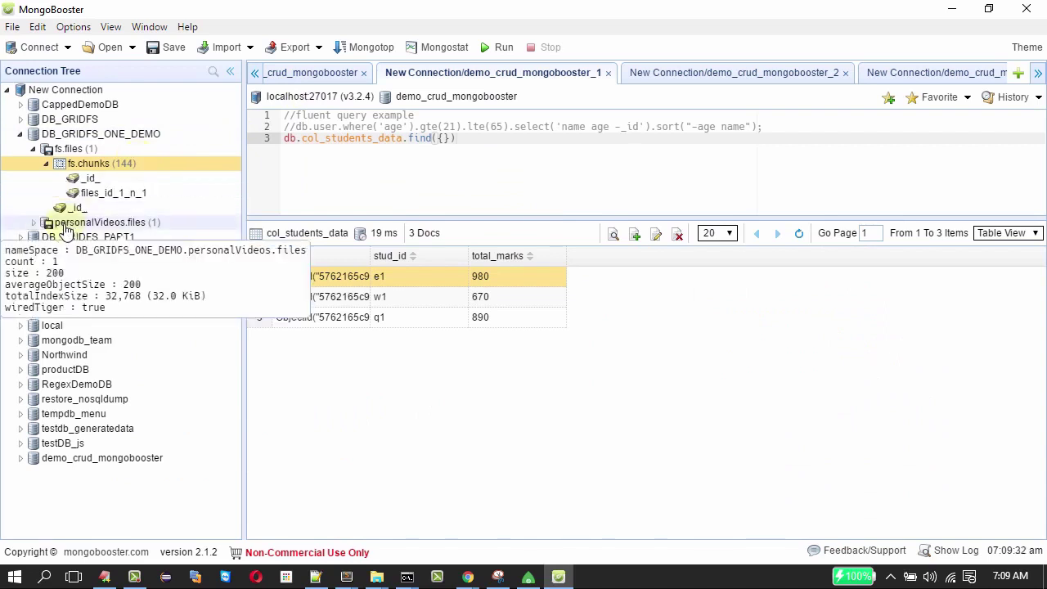
click(33, 223)
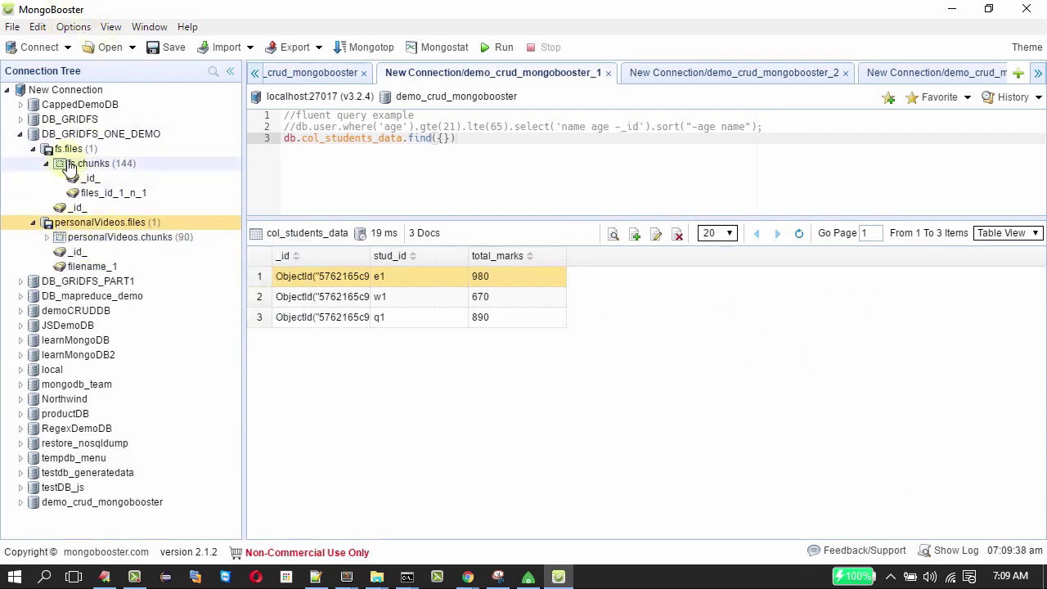
mouse_move(112, 167)
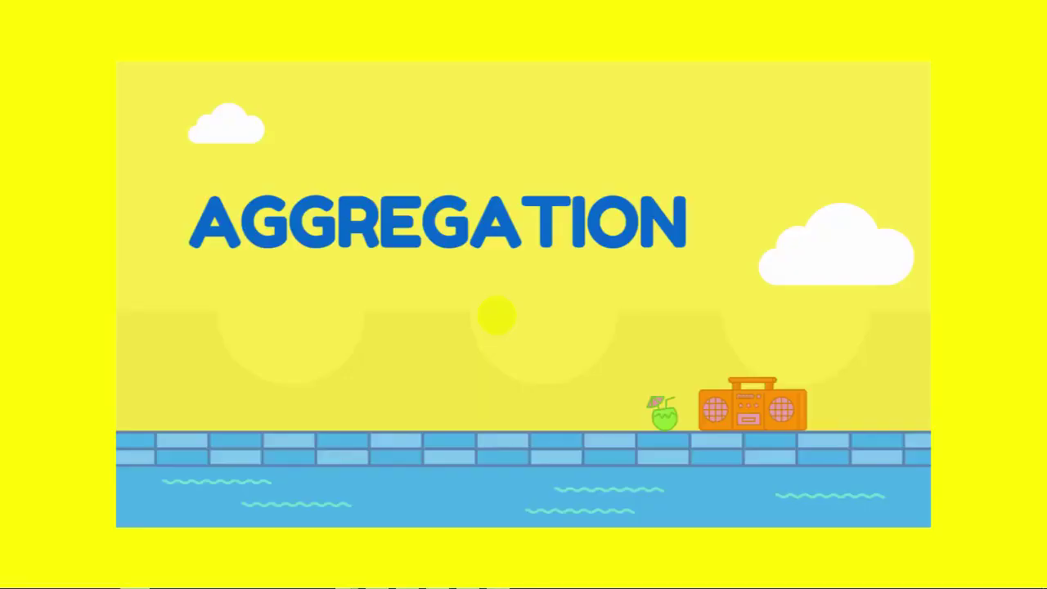
mouse_move(234, 502)
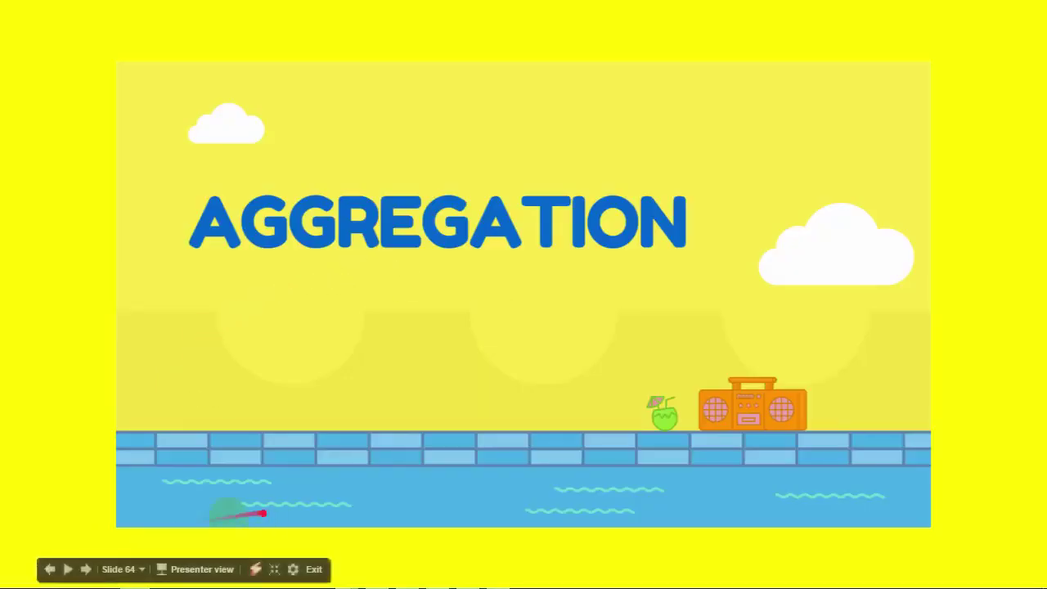
click(86, 569)
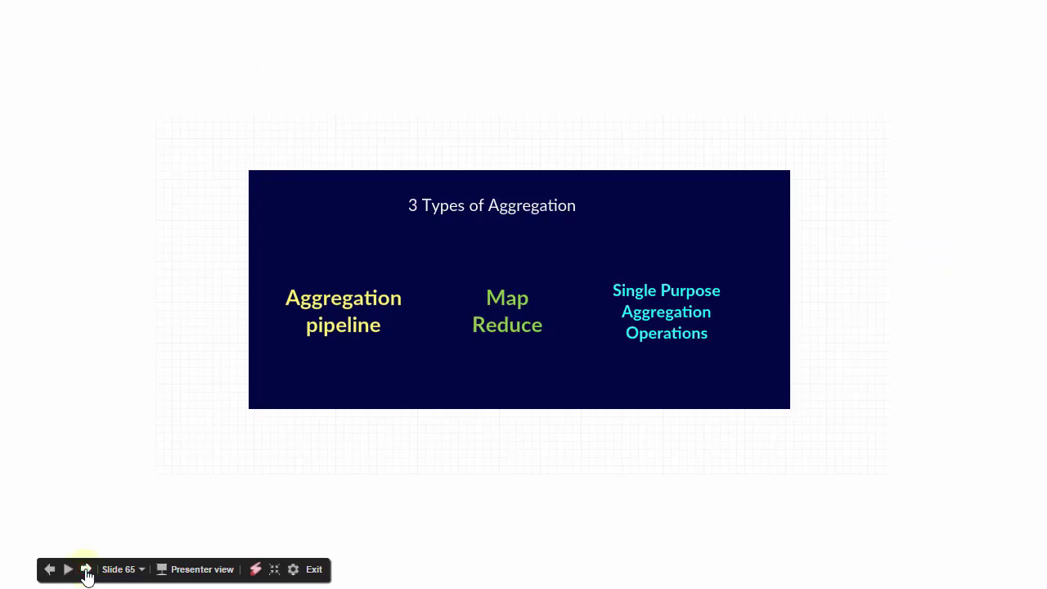
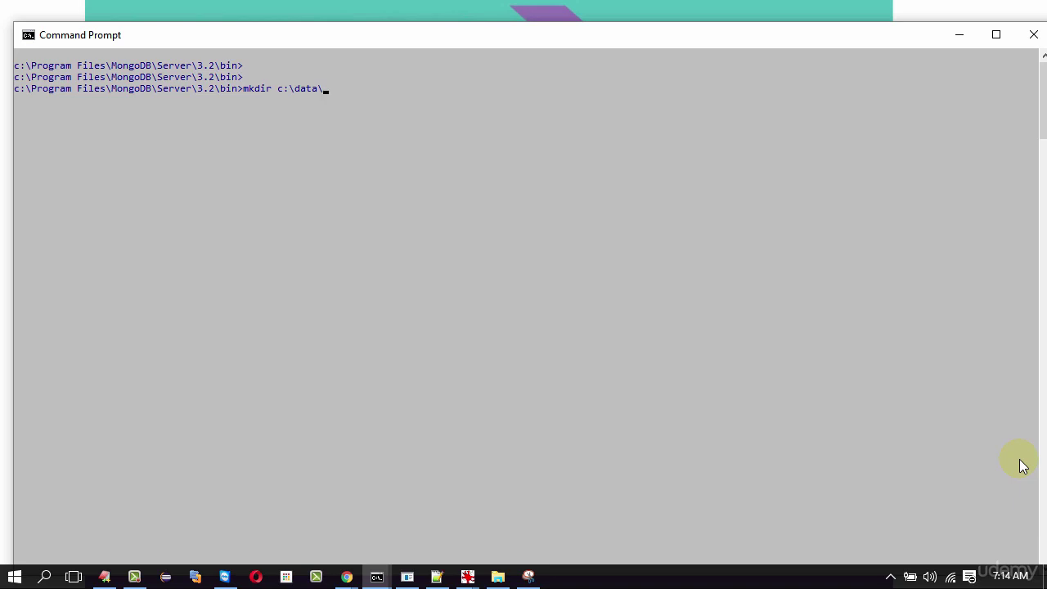
- Create the directory c:\data\repl1_db and enter a mongod command with port 27020 and that directory as its dbpath
text(repl1_db)
key(Return)
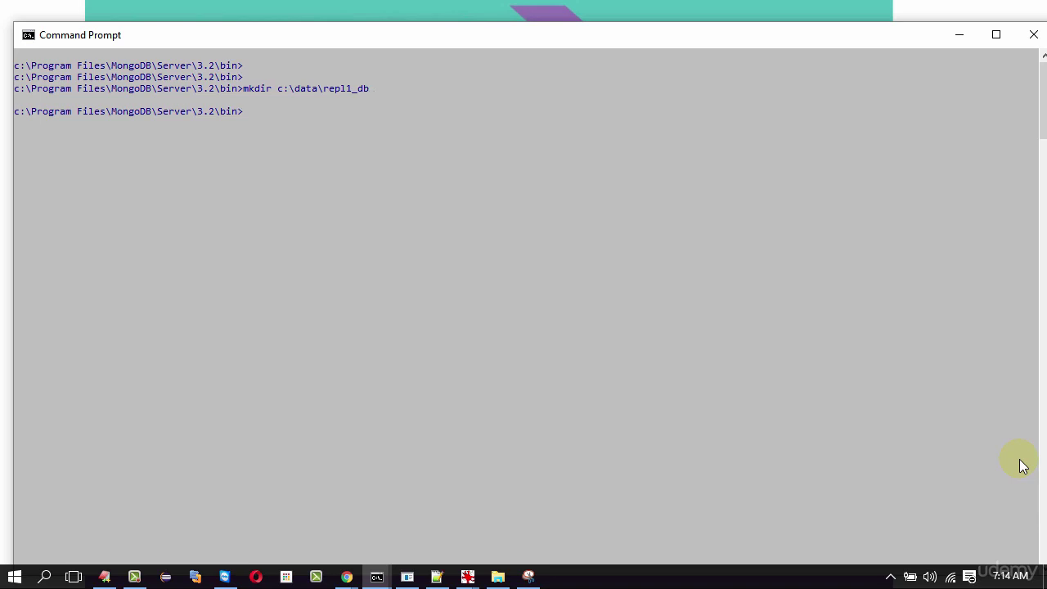
text(mongo)
text(d)
text( -)
text(-po)
text(rt 270)
text(1)
text(7)
text(20)
text( --dbpath)
text( c:\data)
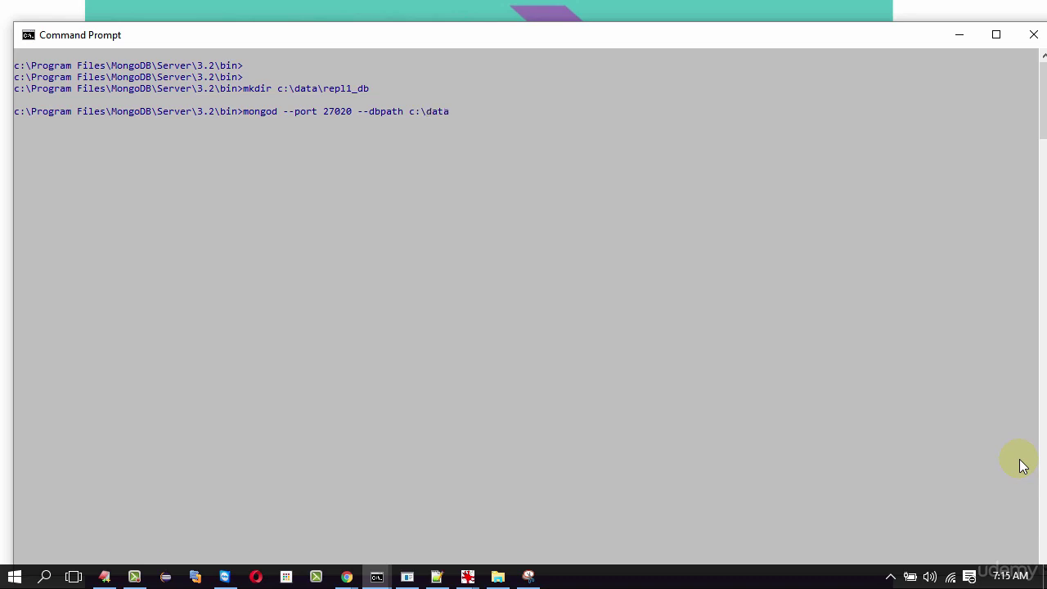
text(epl1_db)
- Add --replSet repl_one_demo to the mongod command, following the syntax on the Replication slide, and start the server
key(alt+Tab)
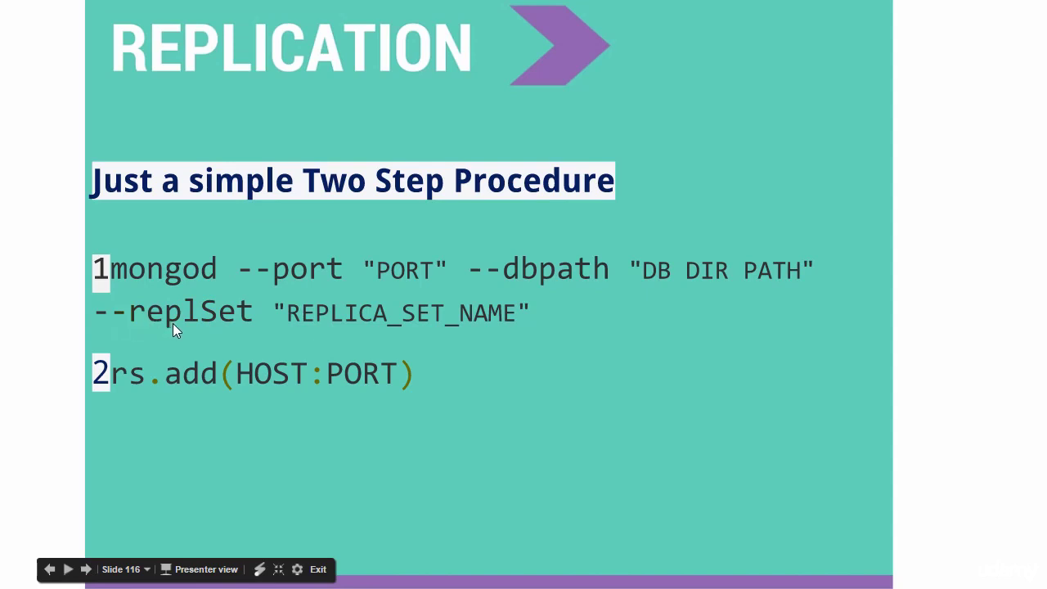
key(alt+Tab)
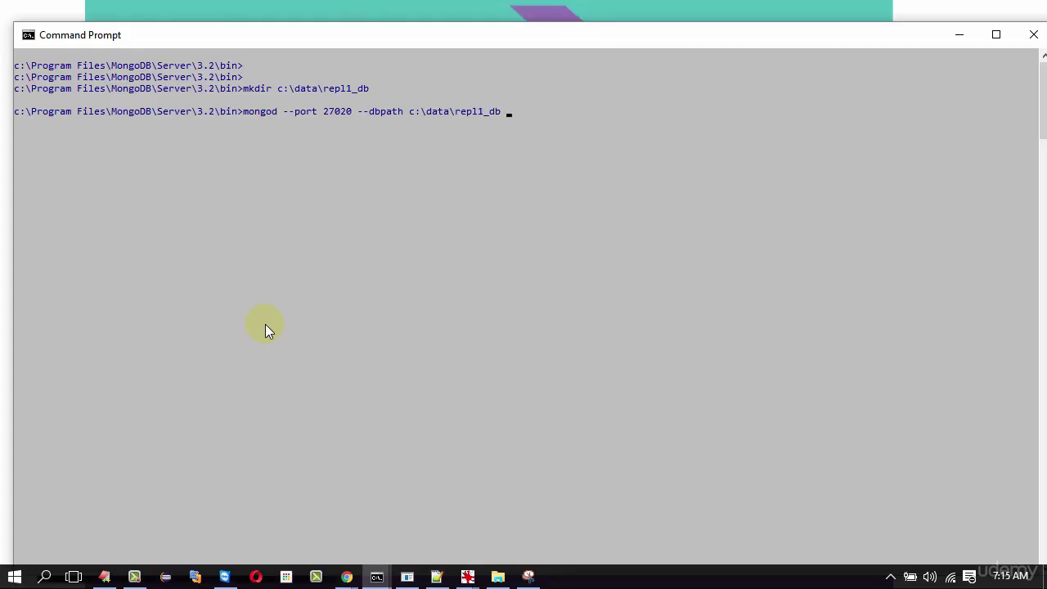
text(replSet)
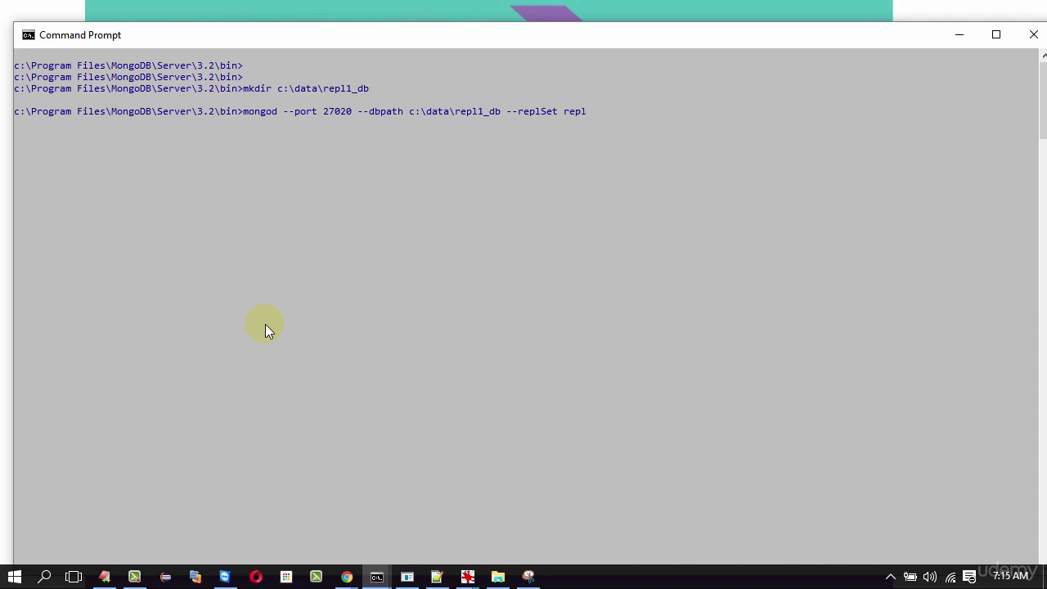
text(repl1Demo)
key(BackSpace)
key(BackSpace)
key(BackSpace)
key(BackSpace)
key(BackSpace)
text(_one_demo)
key(Return)
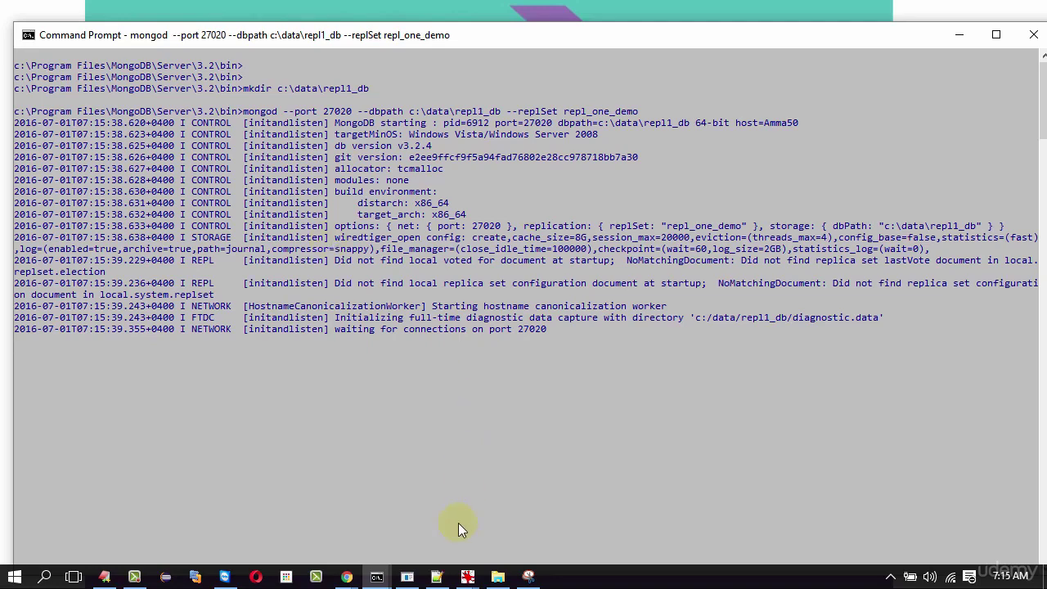
- Find and launch Robomongo 0.9.0-RC4 to bring up its MongoDB Connections dialog
click(13, 579)
text(robo)
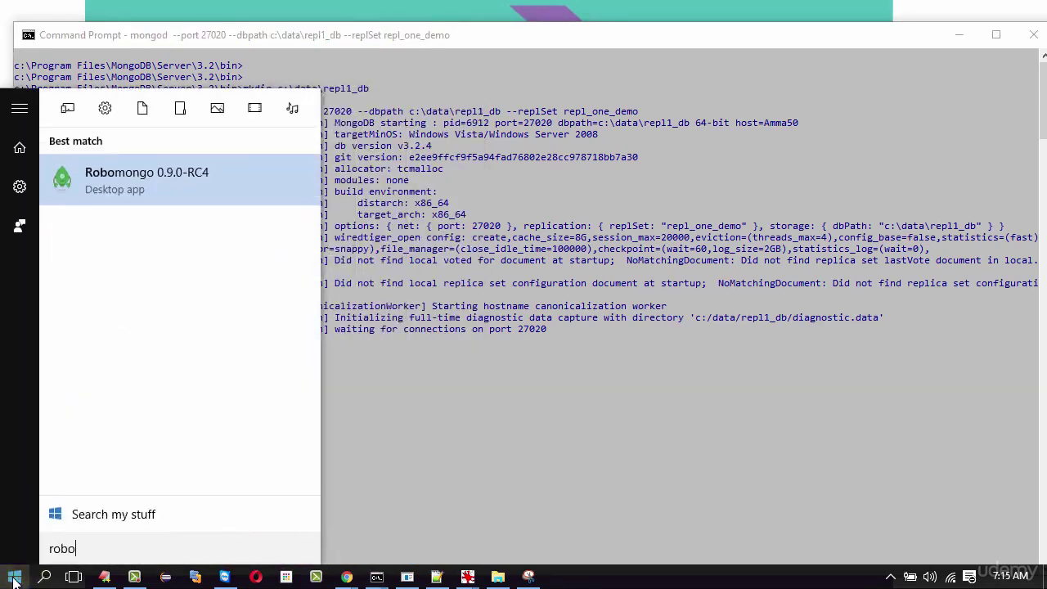
key(Return)
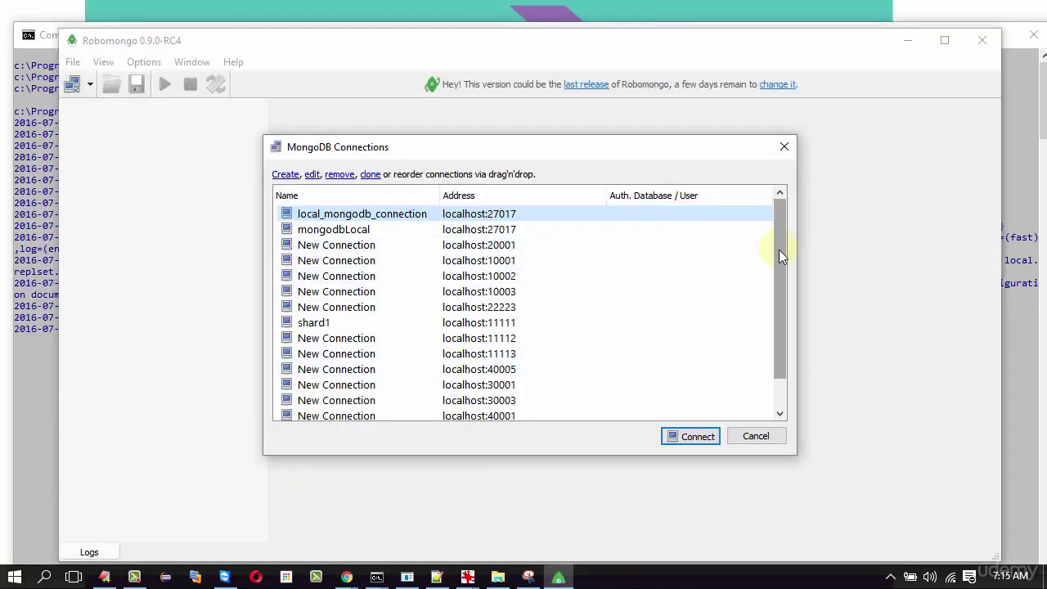
- Edit the mongodbLocal connection so it uses port 27020 on localhost, and save it
click(550, 233)
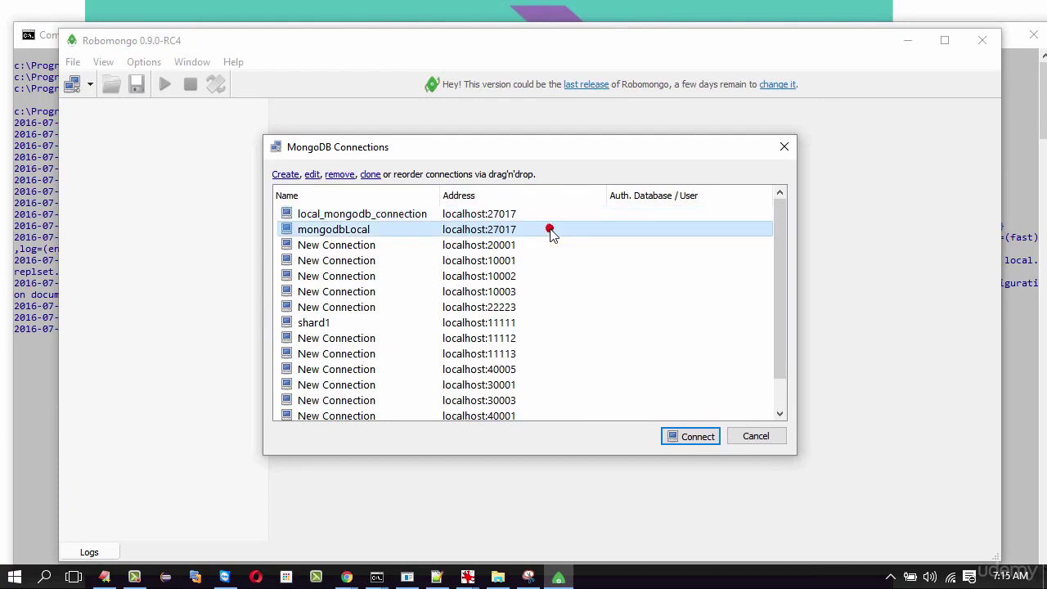
click(311, 175)
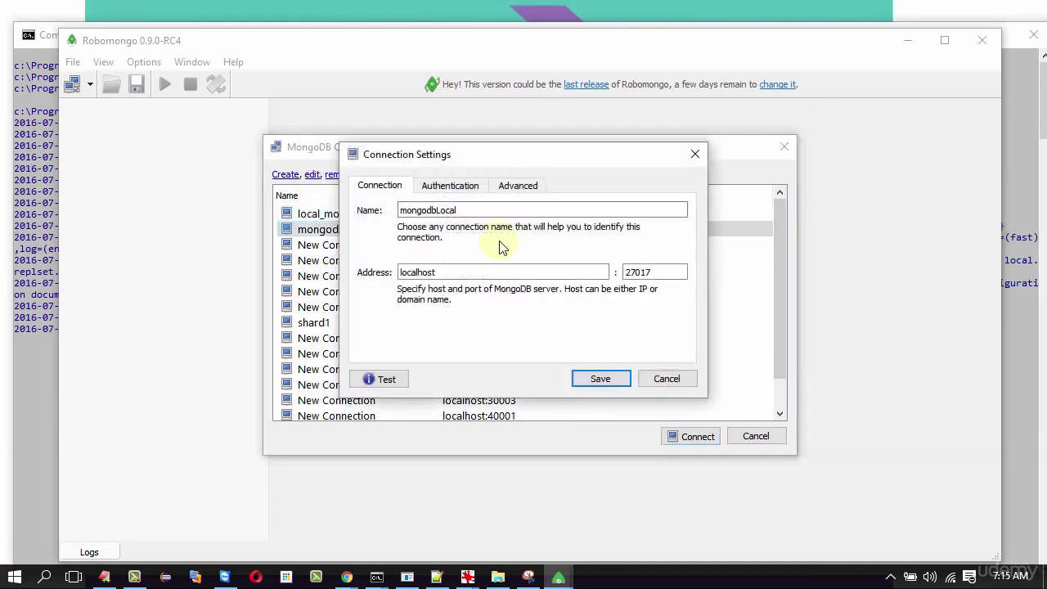
click(661, 270)
key(BackSpace)
key(BackSpace)
text(20)
key(Return)
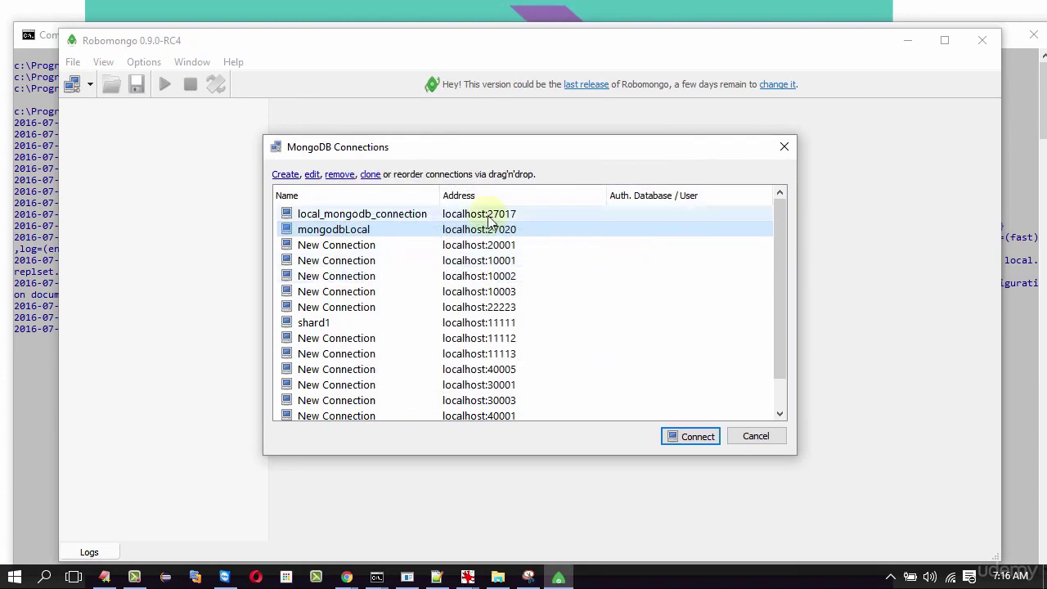
- Connect to mongodbLocal and expand System and the local database down to its collections
double_click(414, 230)
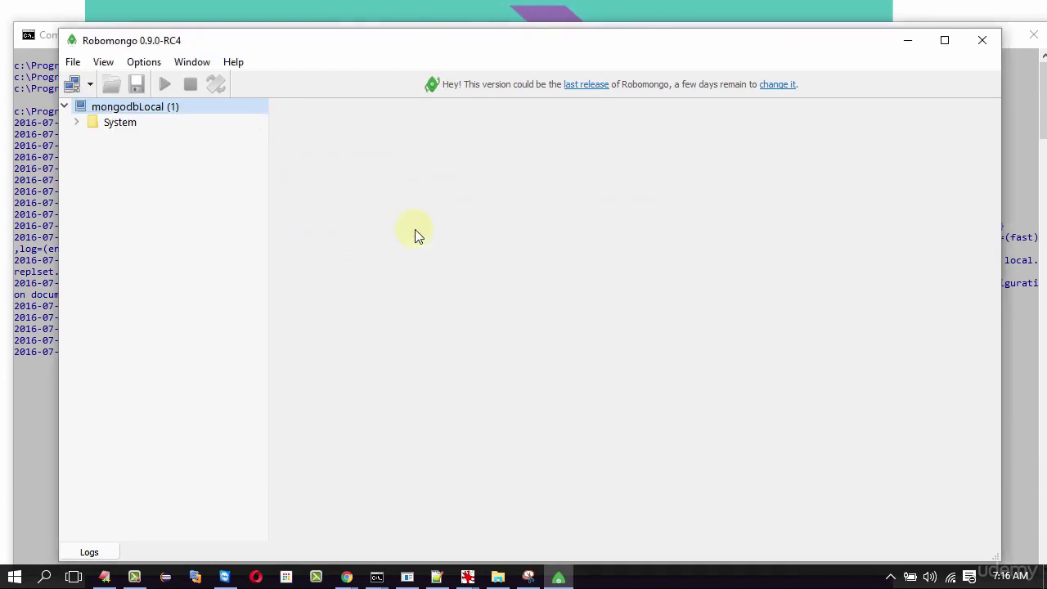
click(76, 123)
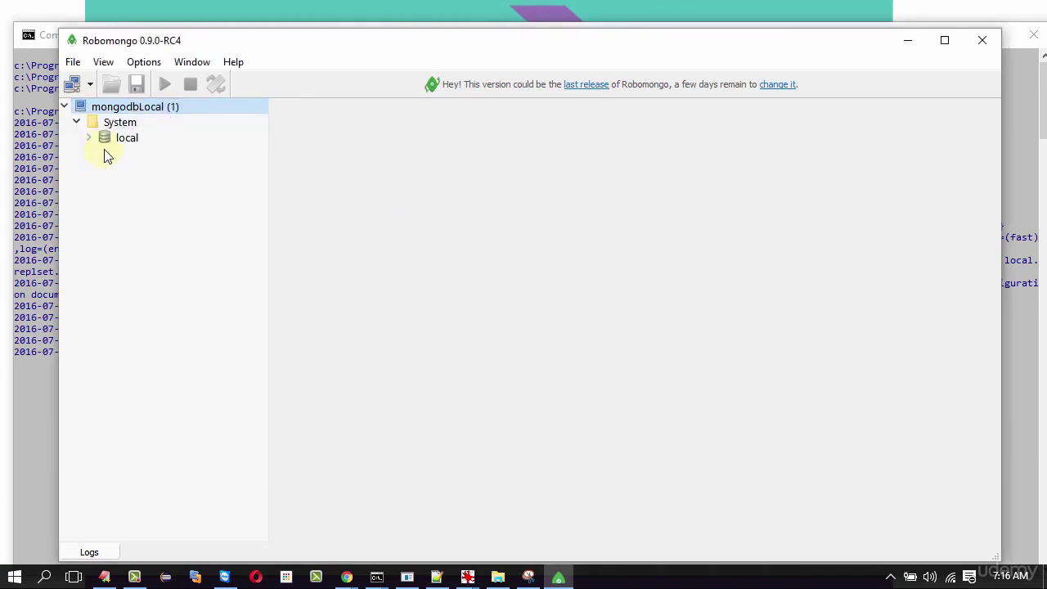
click(87, 138)
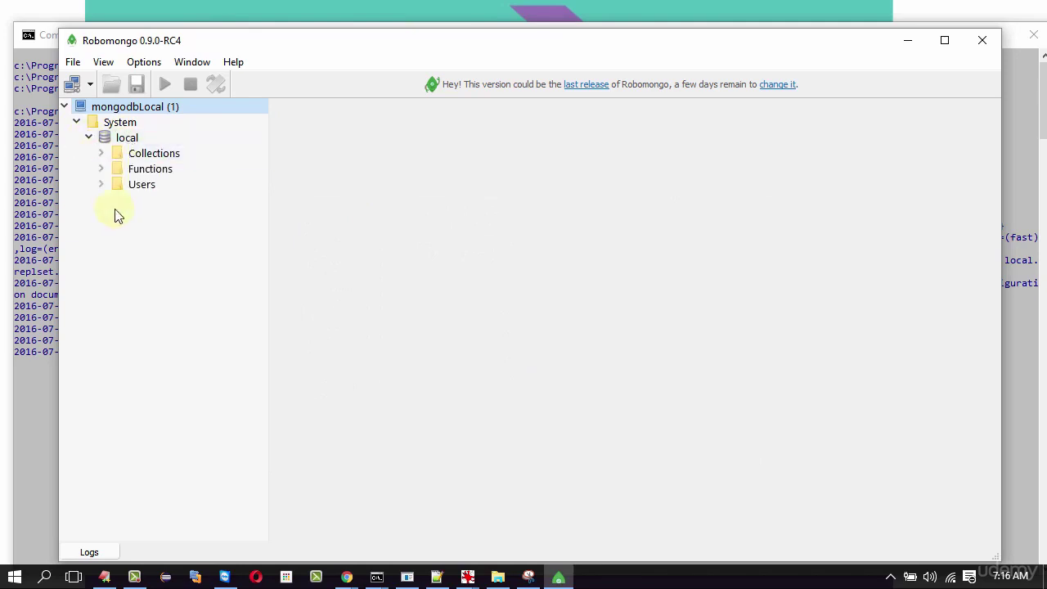
click(99, 153)
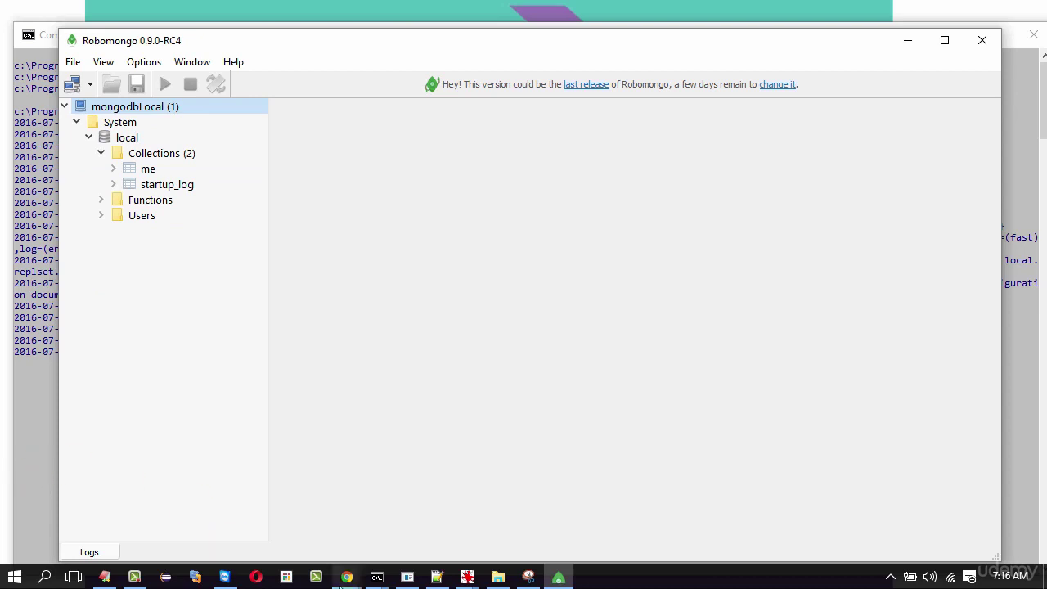
- Switch to the unused command prompt and create the directory c:\data\repl2_db, following the first server's naming
mouse_move(376, 580)
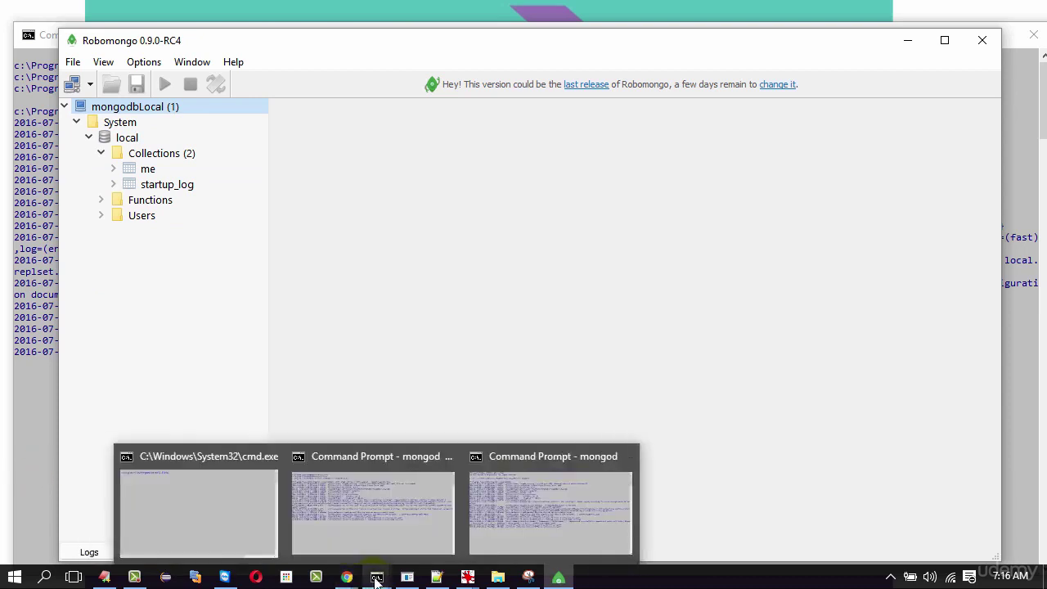
click(248, 547)
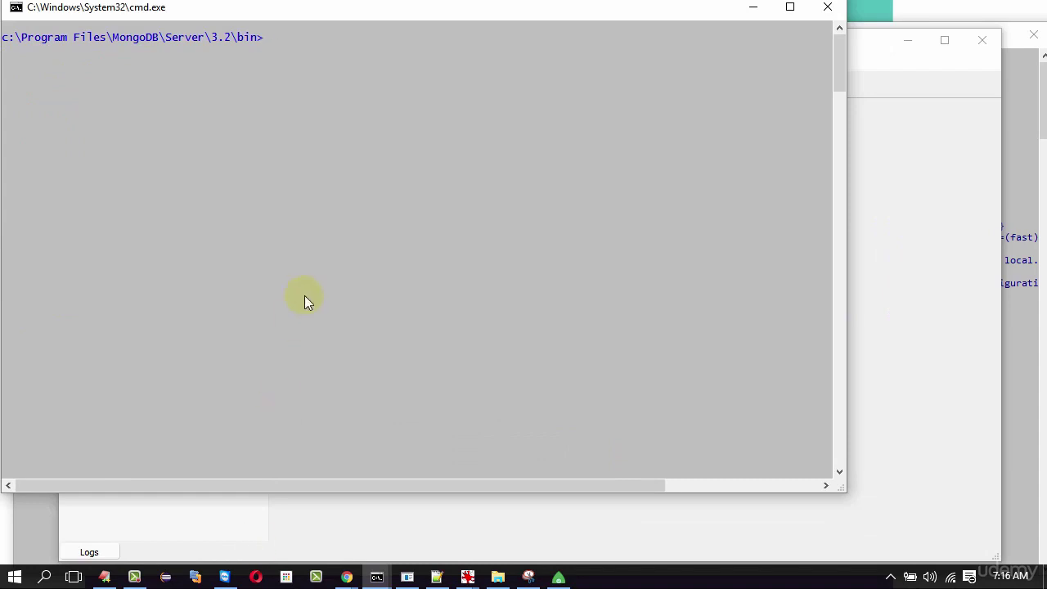
text(mkdir c:\data)
key(alt+Tab)
key(alt+Tab)
key(alt+Tab)
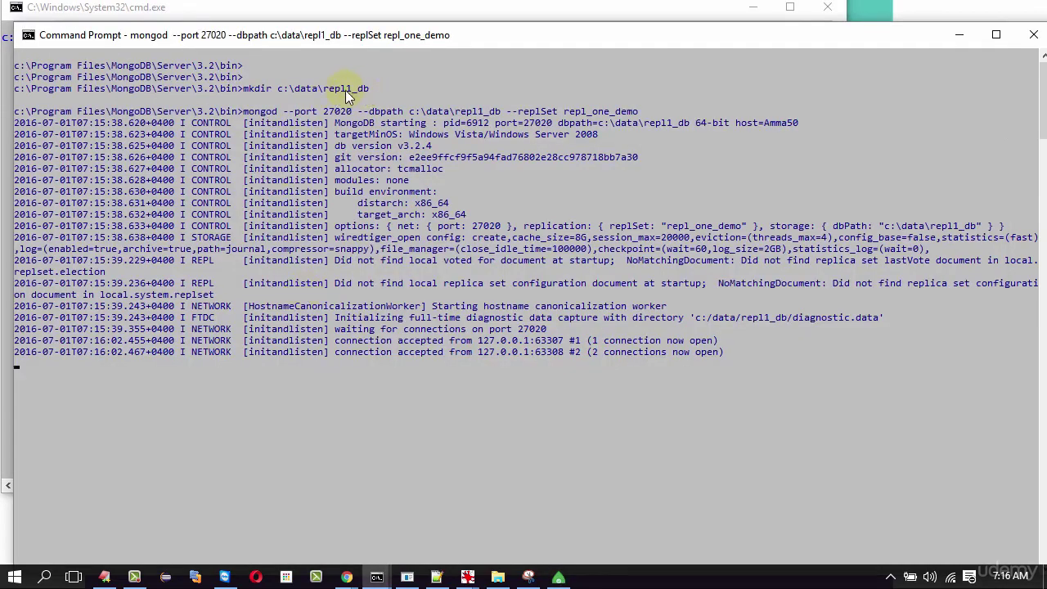
key(alt+Tab)
key(alt+Tab)
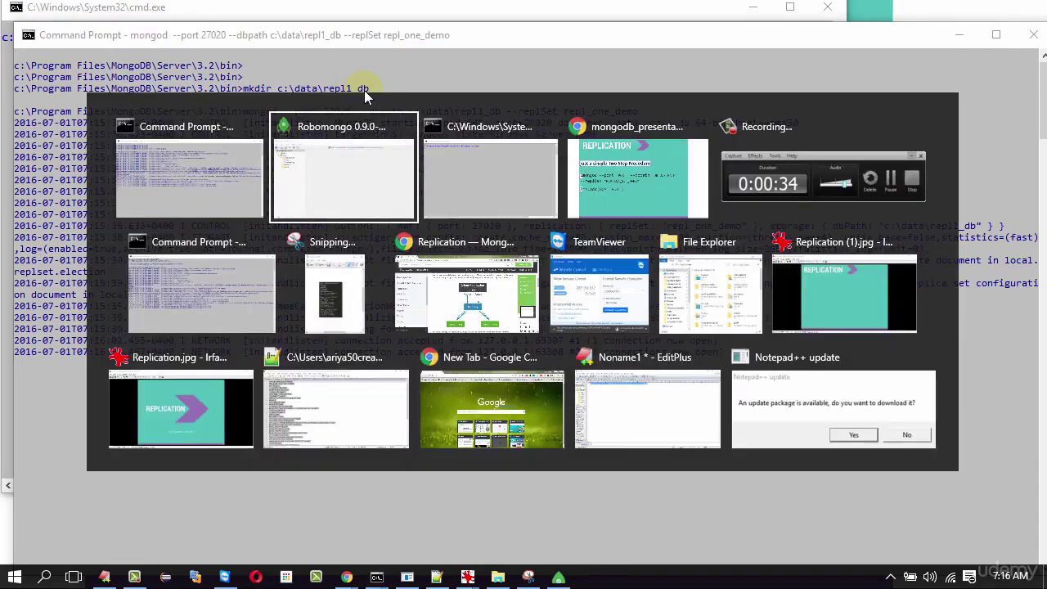
text(\)
text(re)
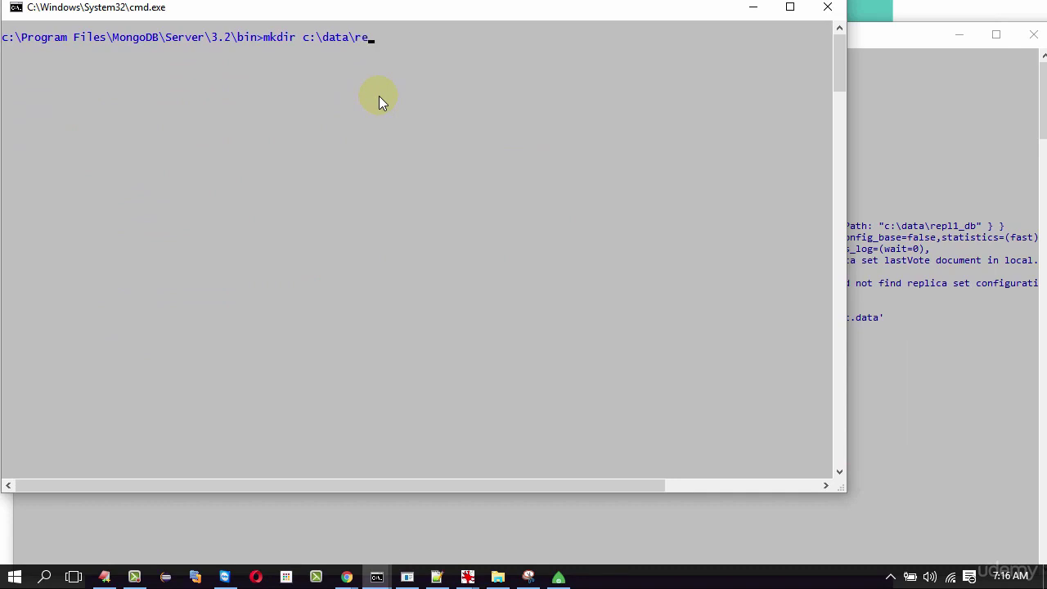
text(pl2_db)
key(Return)
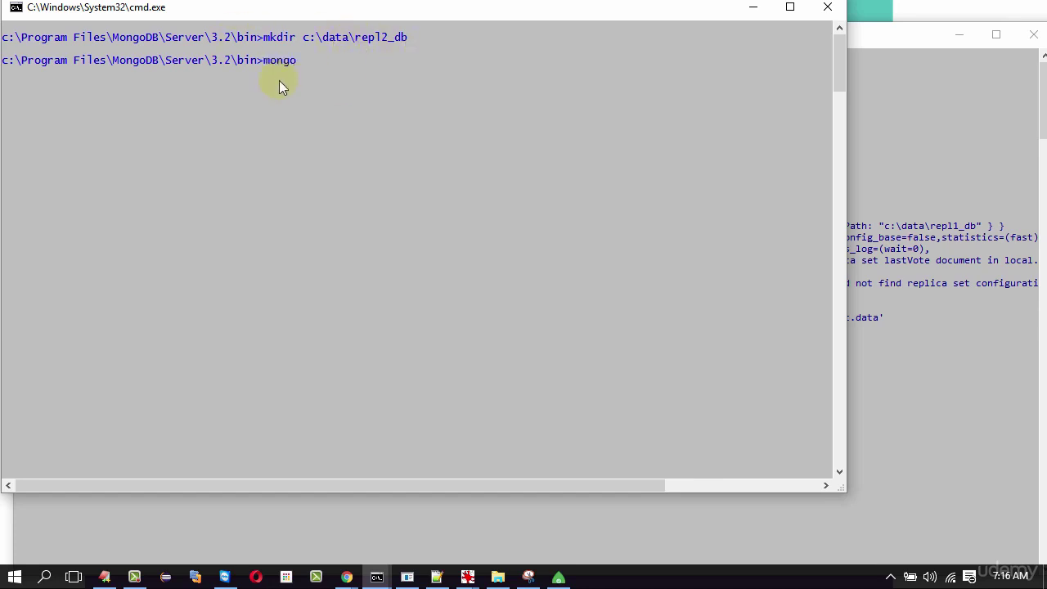
- Begin a mongod command for the second server with --port 27021, checking the first server's port
text(mongod --port)
key(alt+Tab)
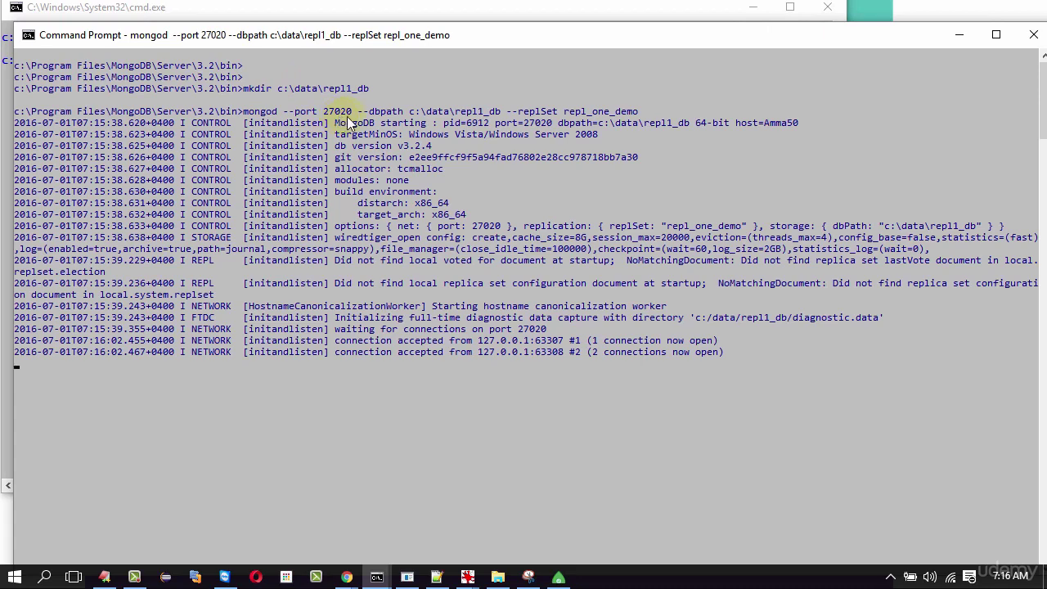
key(alt+Tab)
text(2)
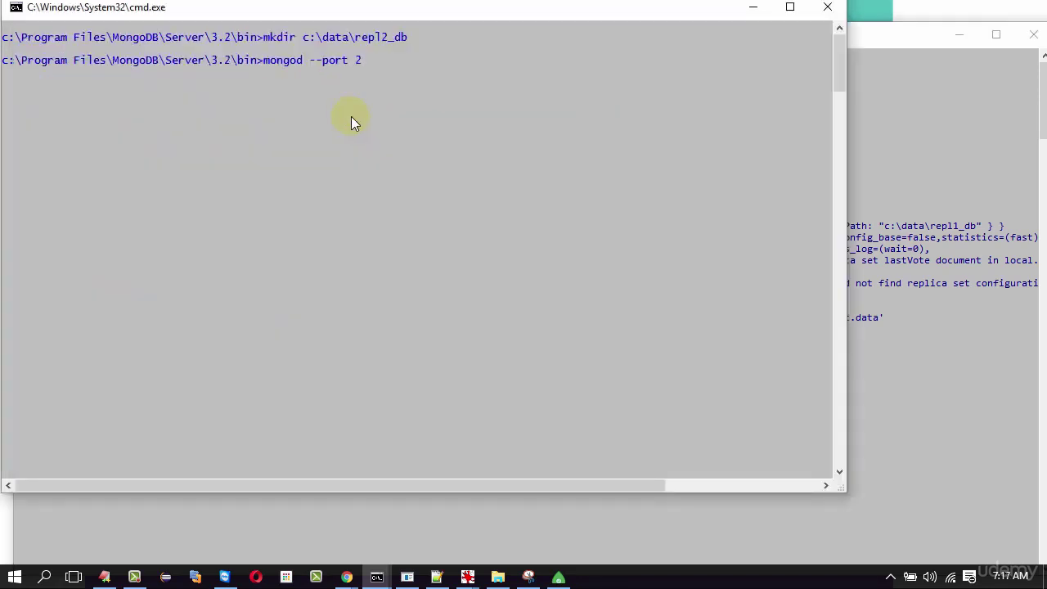
text(7021)
- Add --dbpath c:\data\repl2_db to the second server's mongod command
key(alt+Tab)
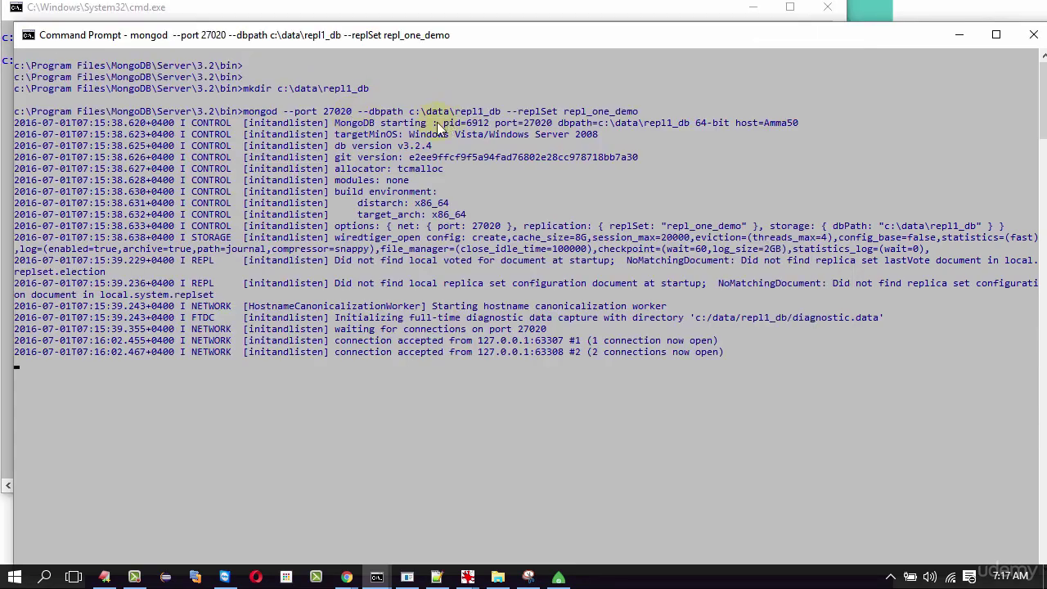
key(alt+Tab)
text(--db)
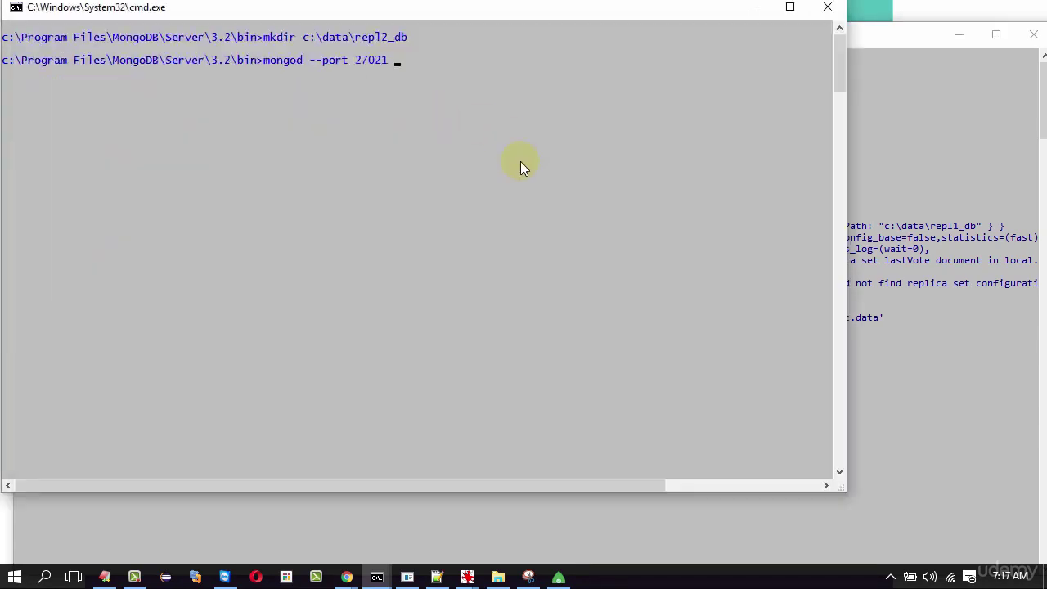
text(path c:\data)
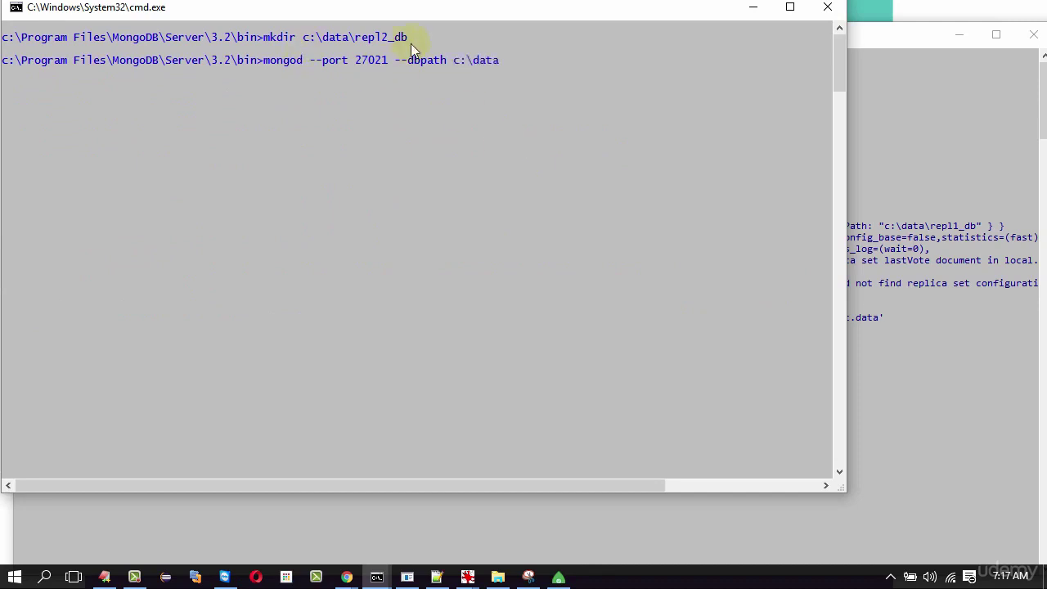
text(epl1_db)
key(BackSpace)
key(BackSpace)
key(BackSpace)
key(BackSpace)
text(2_db)
- Complete the command with --replSet repl_one_demo, matching the first server's replica set name, and start the second server
key(alt+Tab)
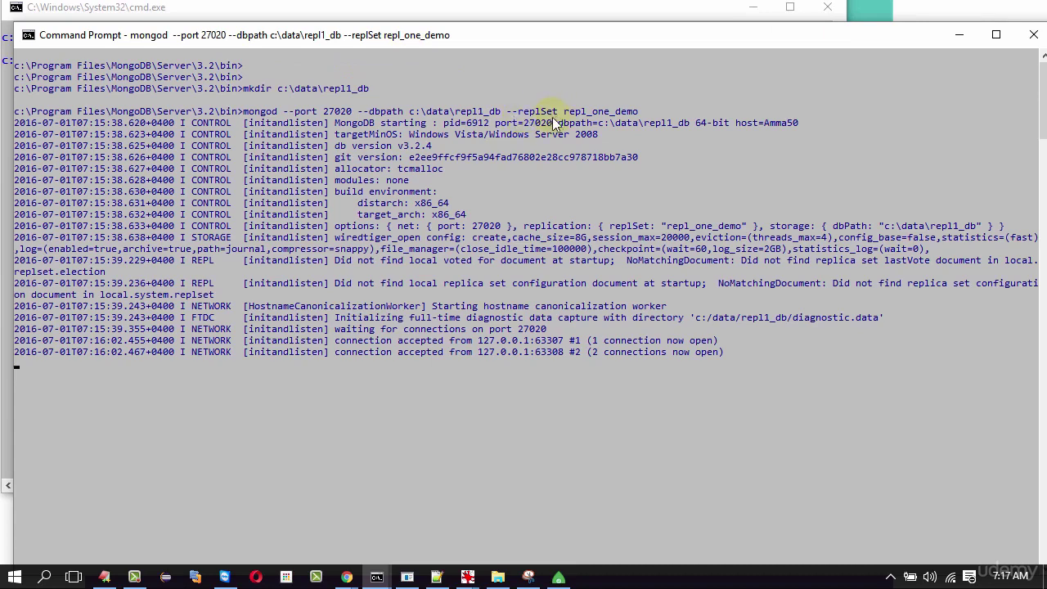
key(alt+Tab)
text(--re)
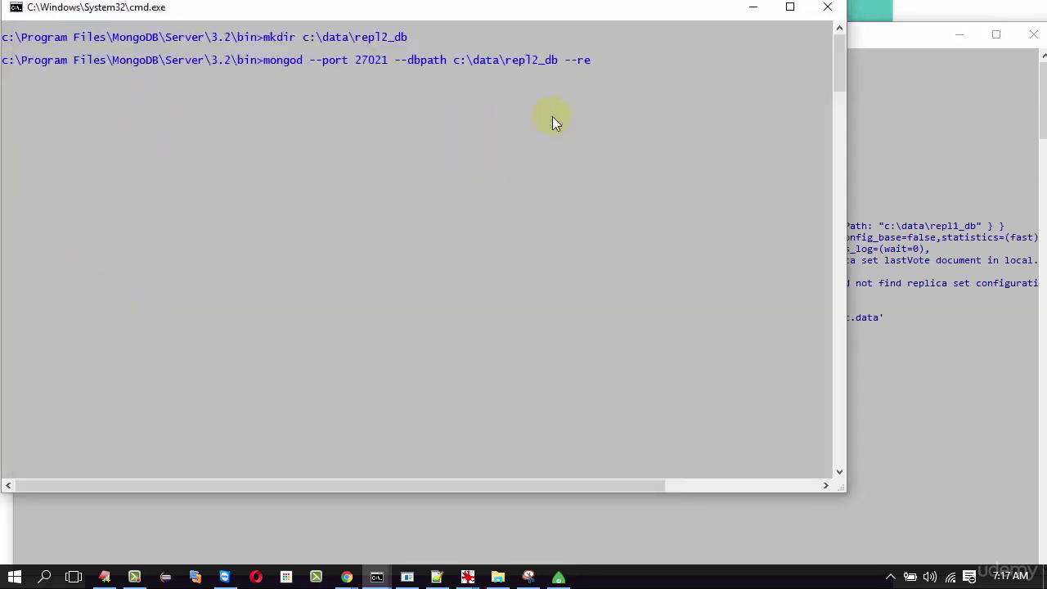
text(plSet)
key(alt+Tab)
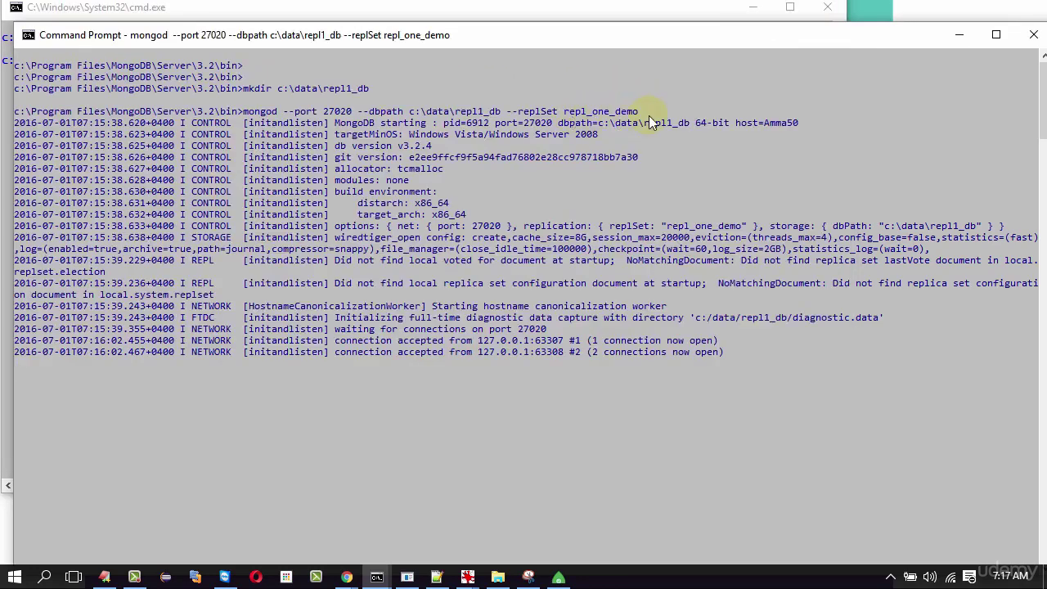
key(alt+Tab)
text(repl)
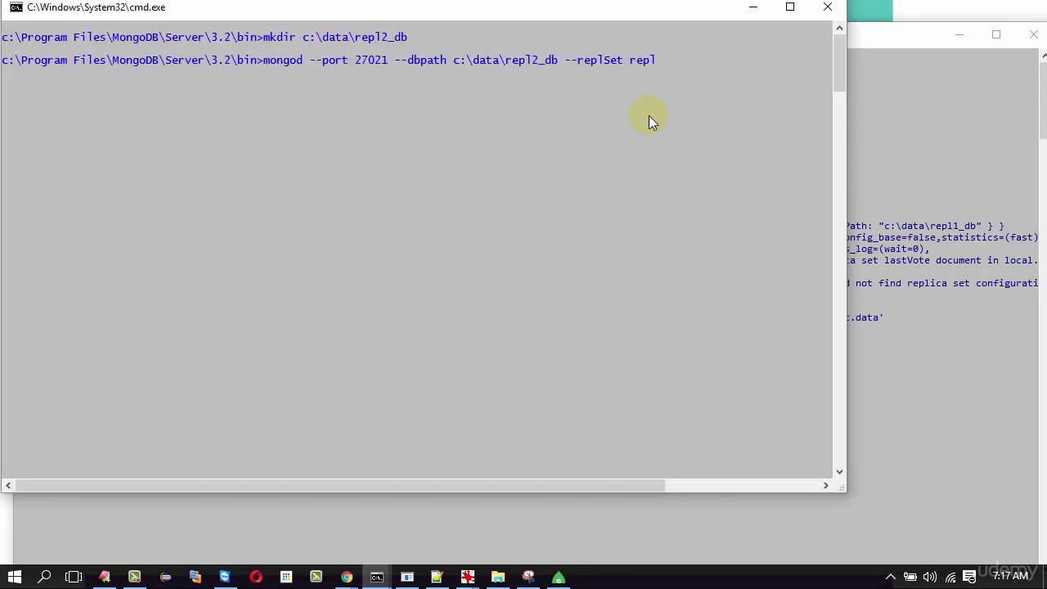
key(alt+Tab)
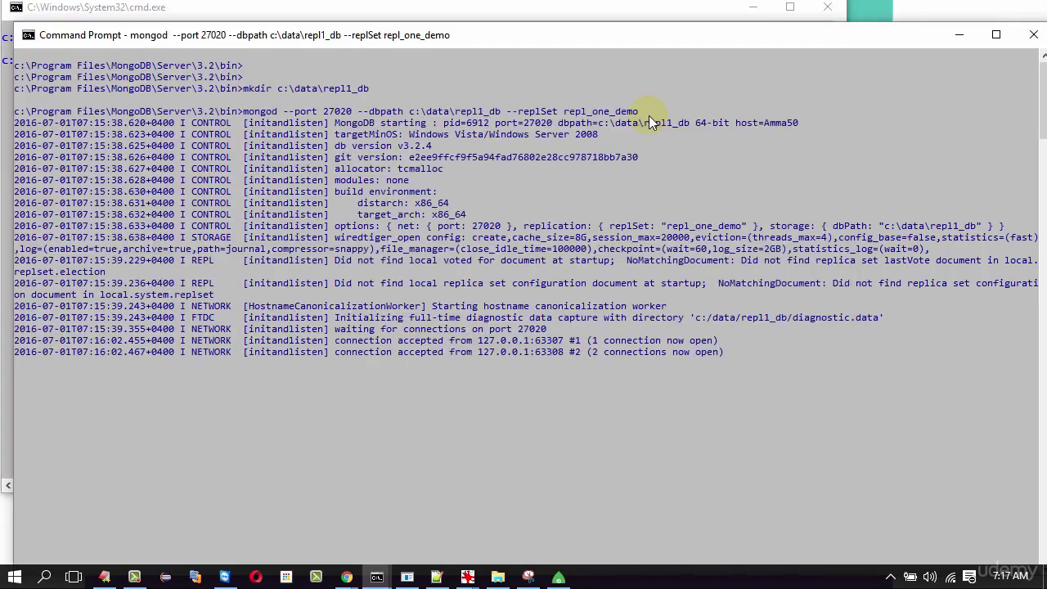
key(alt+Tab)
text(_one)
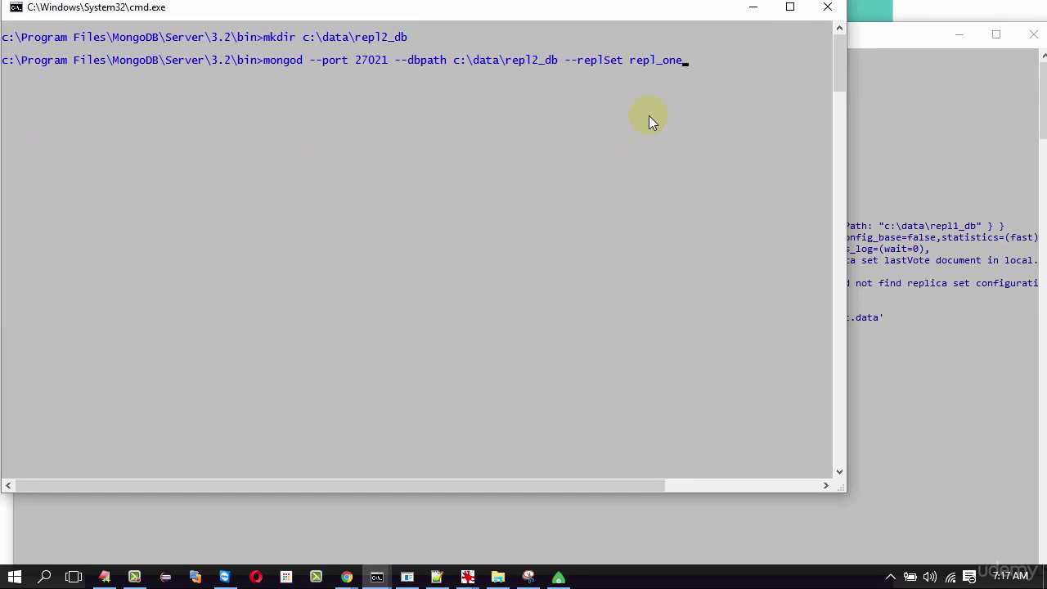
text(_demo)
key(Return)
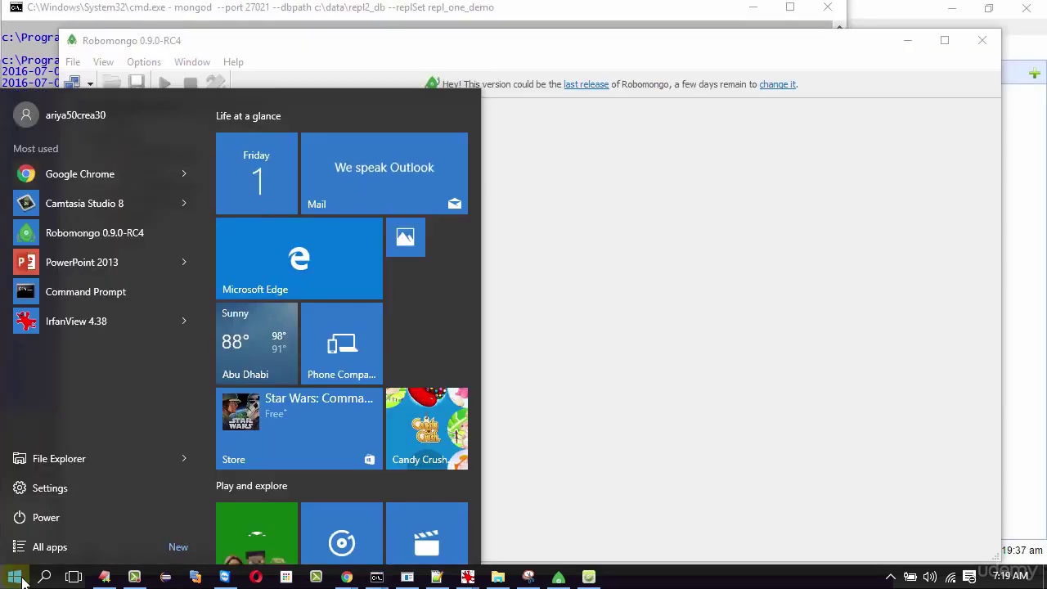
- Launch a second Robomongo 0.9.0-RC4 instance and switch to the Replication slide to review the rs.add(HOST:PORT) step
text(robo)
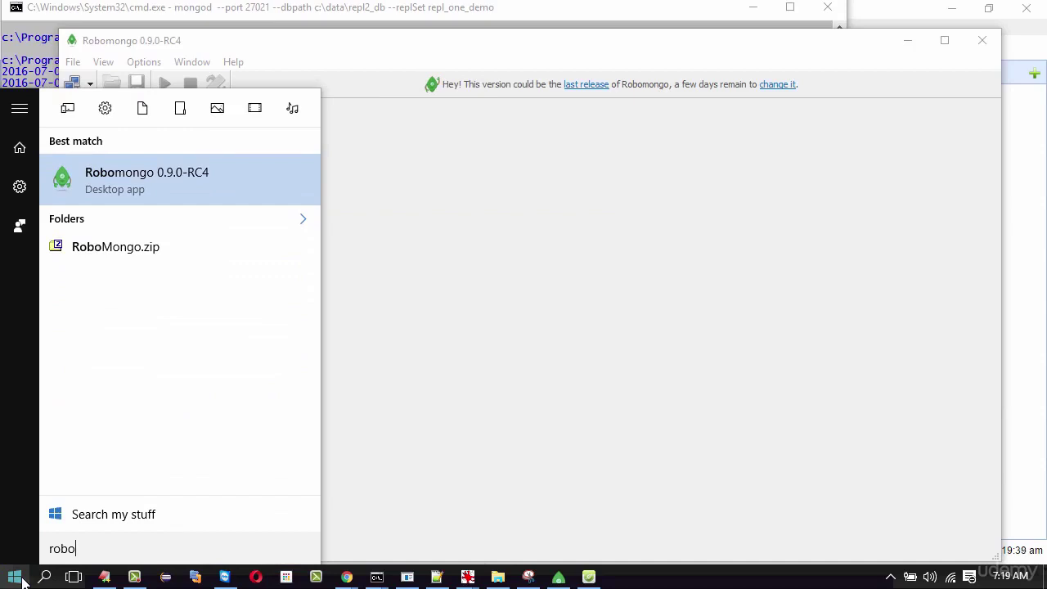
key(Return)
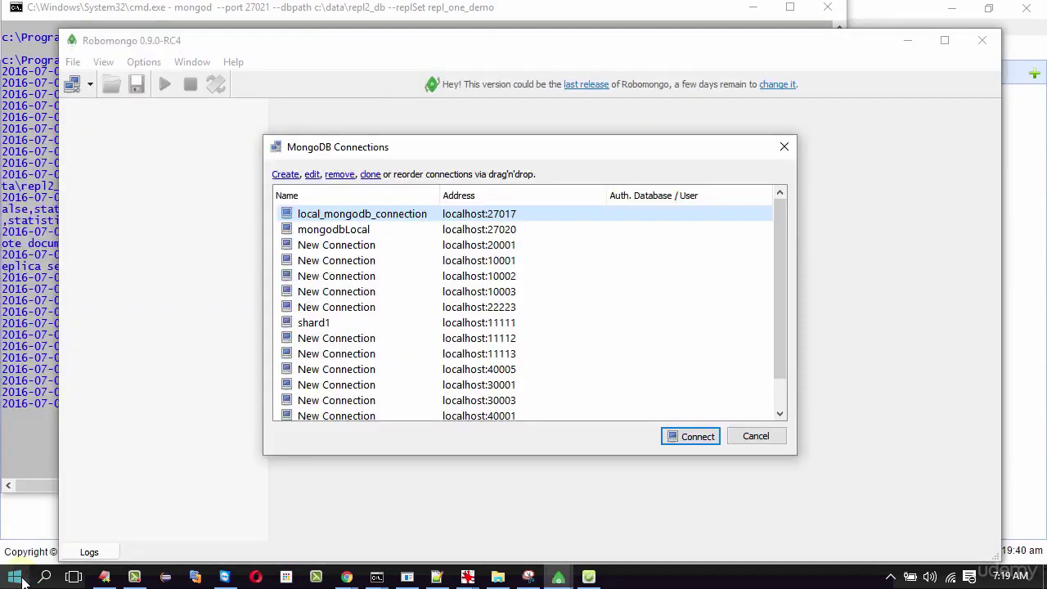
key(alt+Tab)
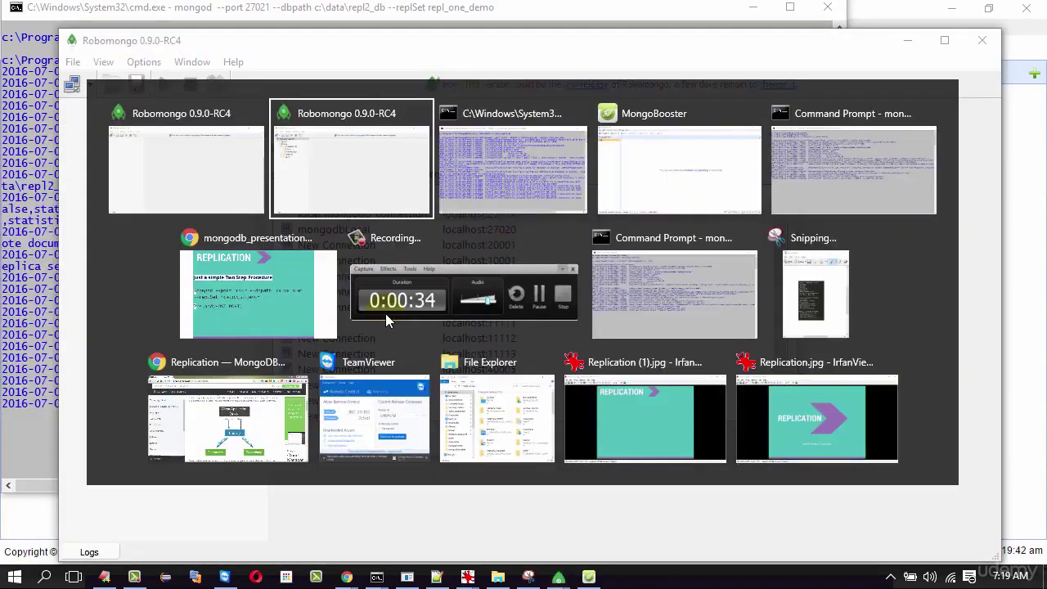
key(alt+Tab)
key(alt+Tab)
key(alt+Tab)
key(alt+Tab)
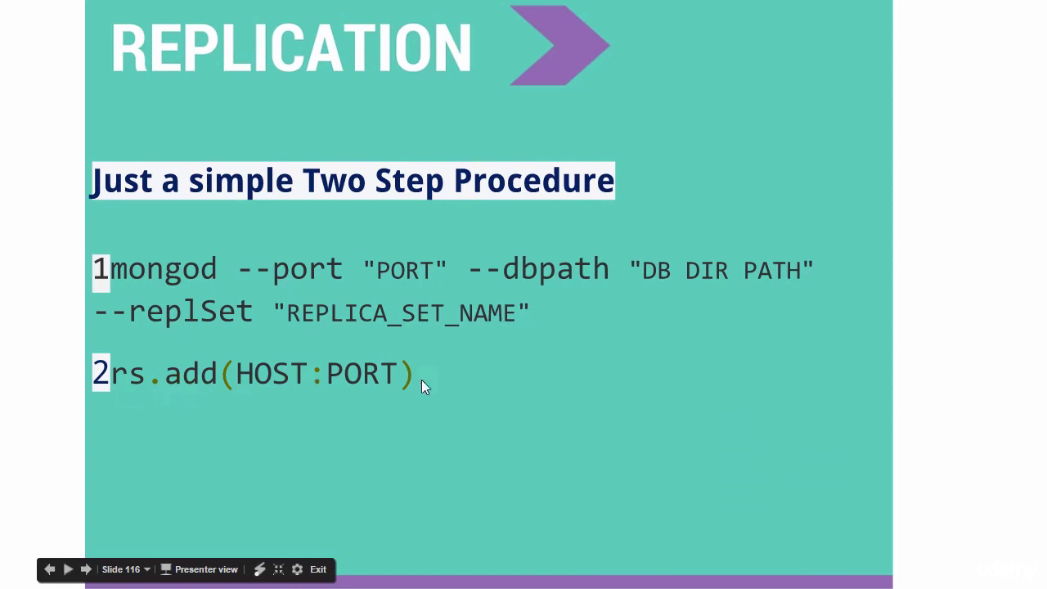
- Return to the connected Robomongo window and open a shell on mongodbLocal, adding blank lines to its editor
key(alt+Tab)
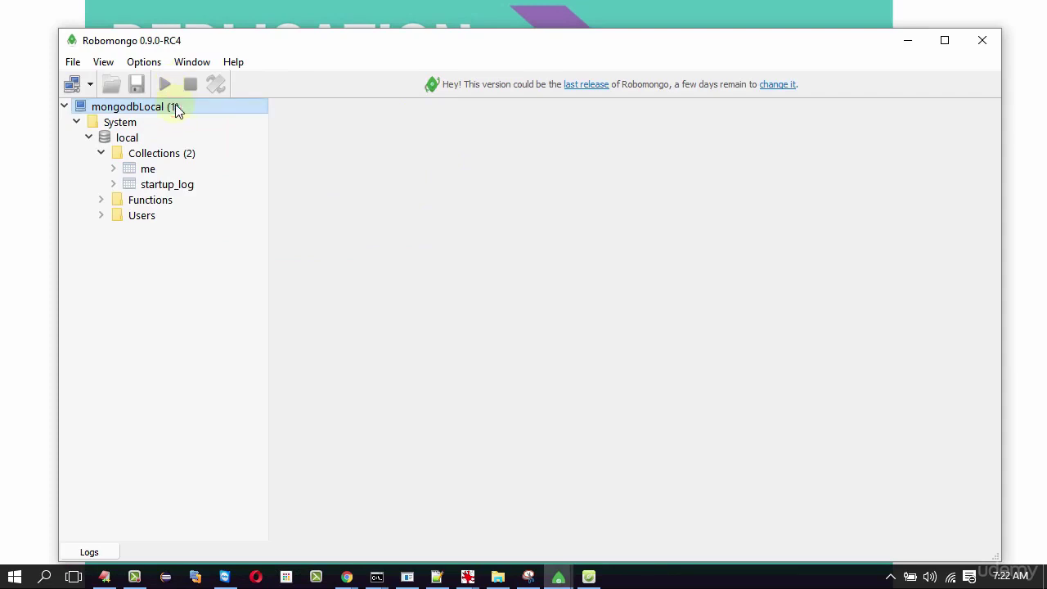
right_click(165, 108)
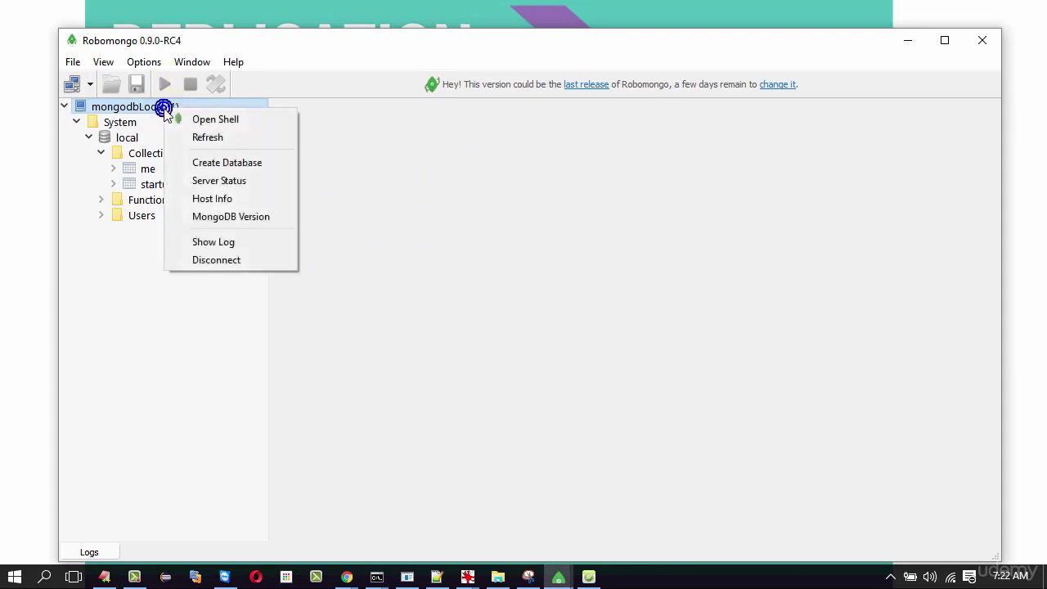
click(212, 121)
key(Return)
key(Return)
key(Return)
key(Return)
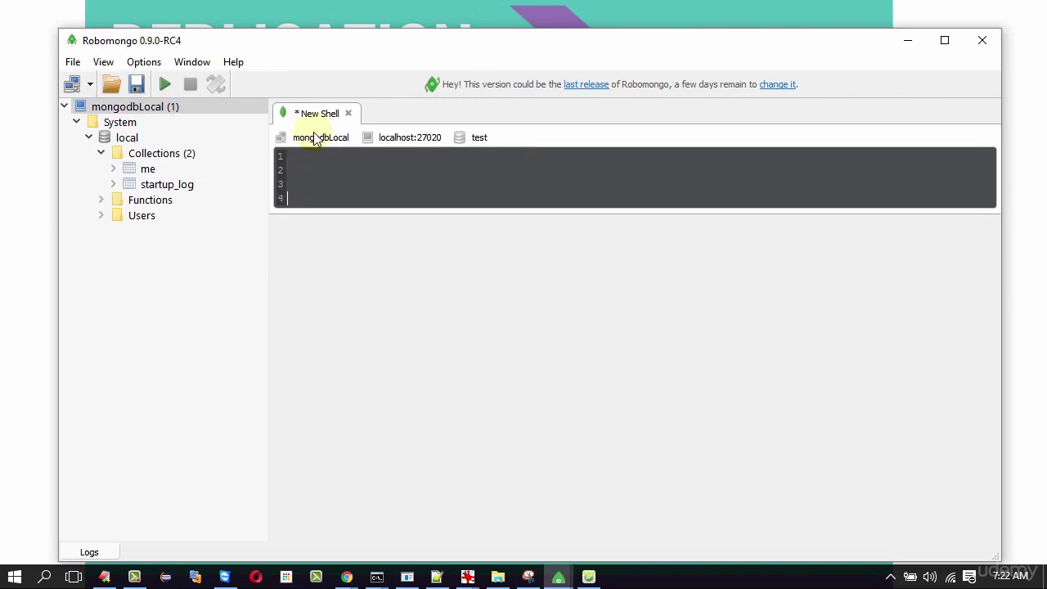
key(Up)
key(Up)
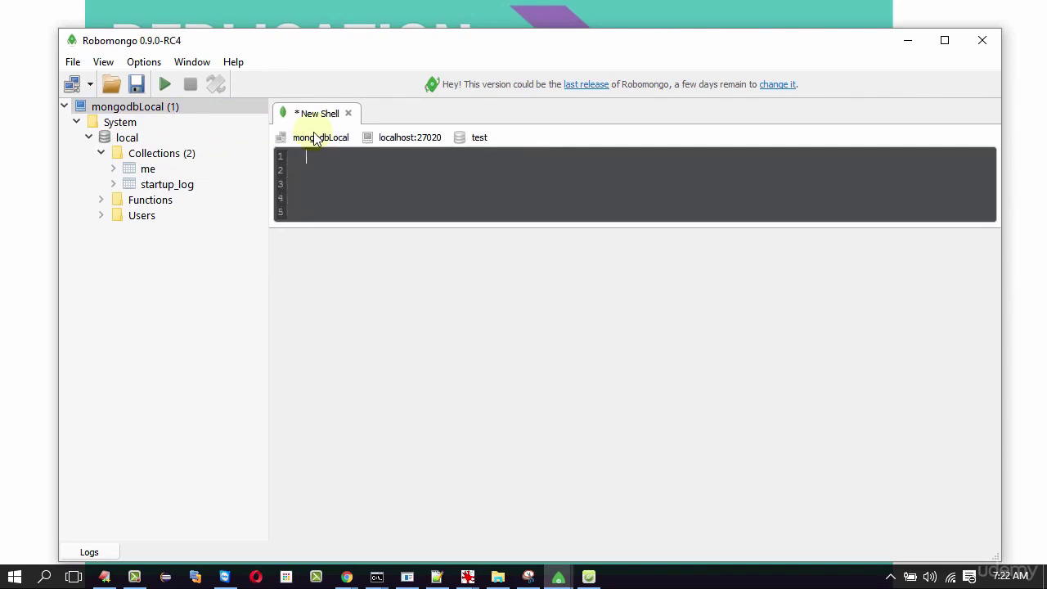
- Write rs.initiate() in the shell and run it to initiate the replica set
text(r)
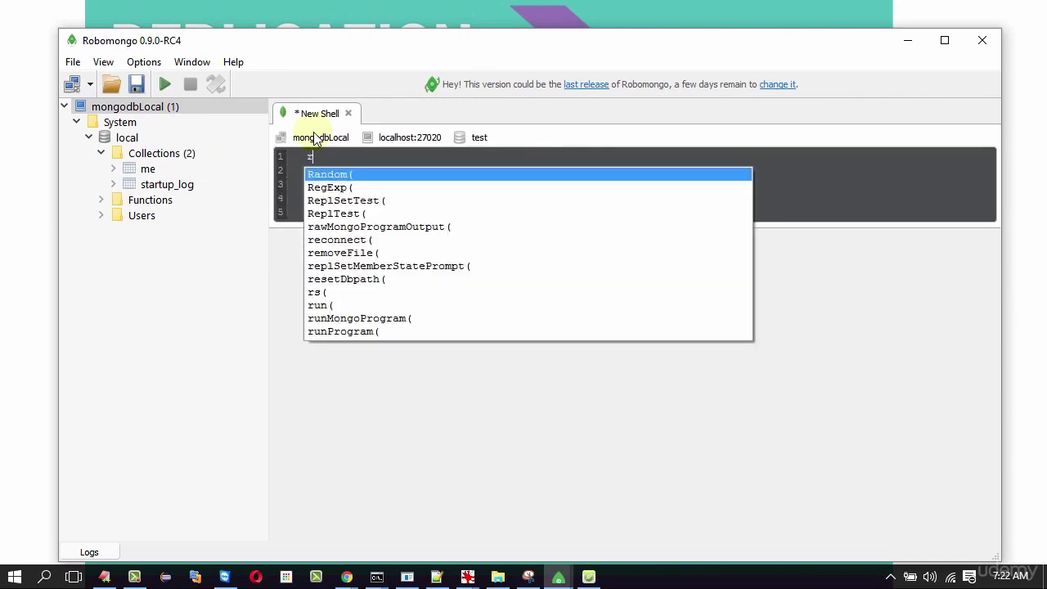
text(s.ini)
key(Return)
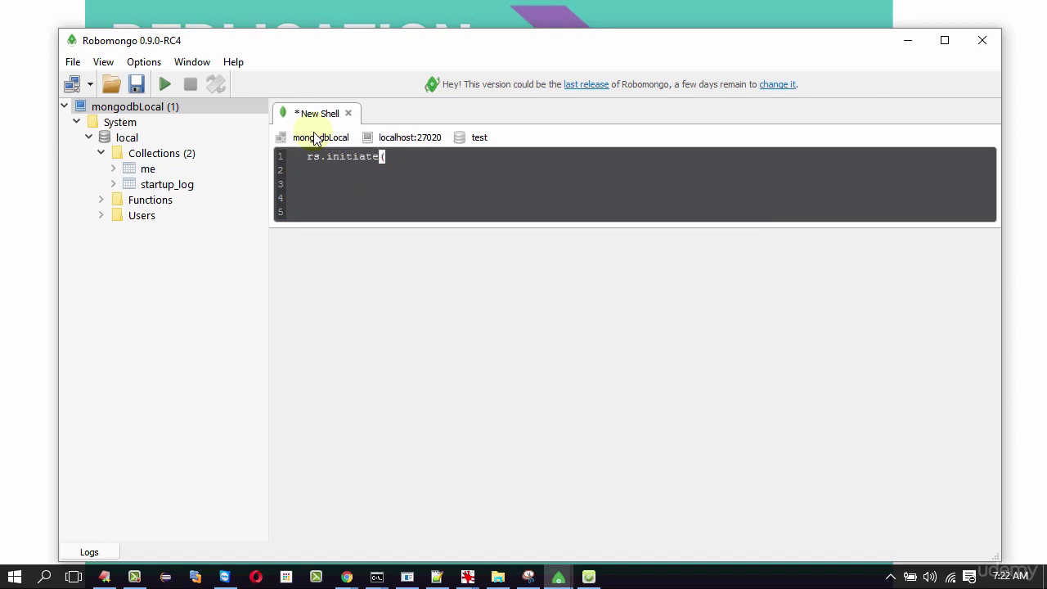
text())
drag(398, 156, 255, 152)
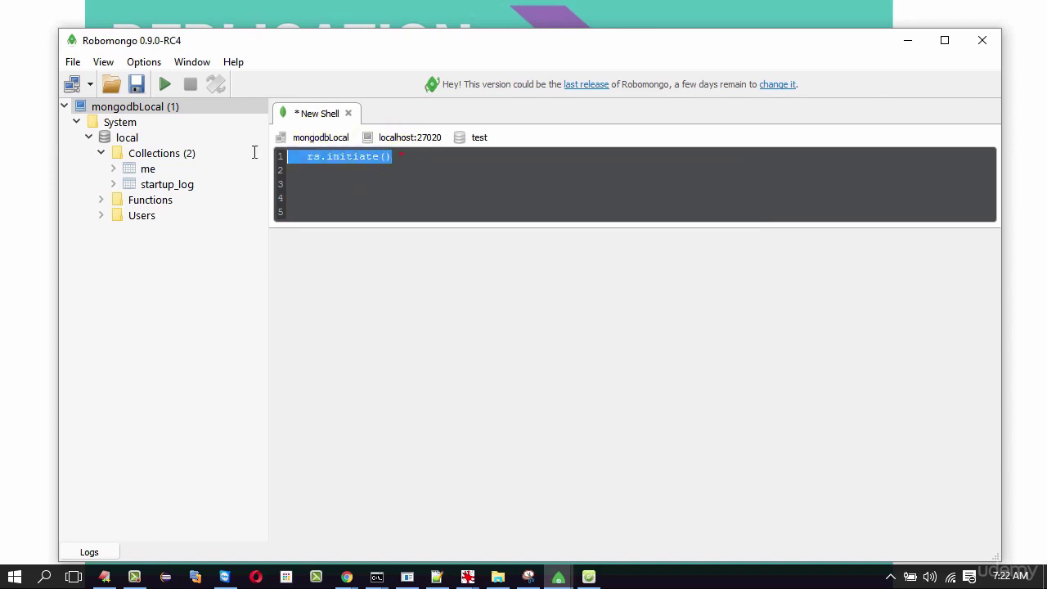
click(165, 84)
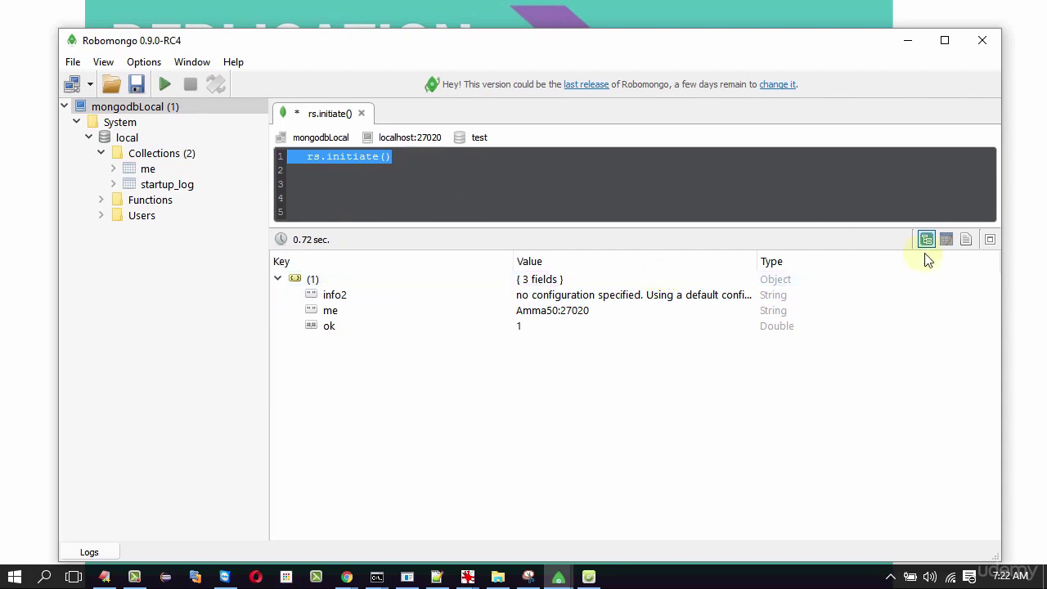
- Show the rs.initiate() result as text and examine the host name and port in its "me" field
click(966, 239)
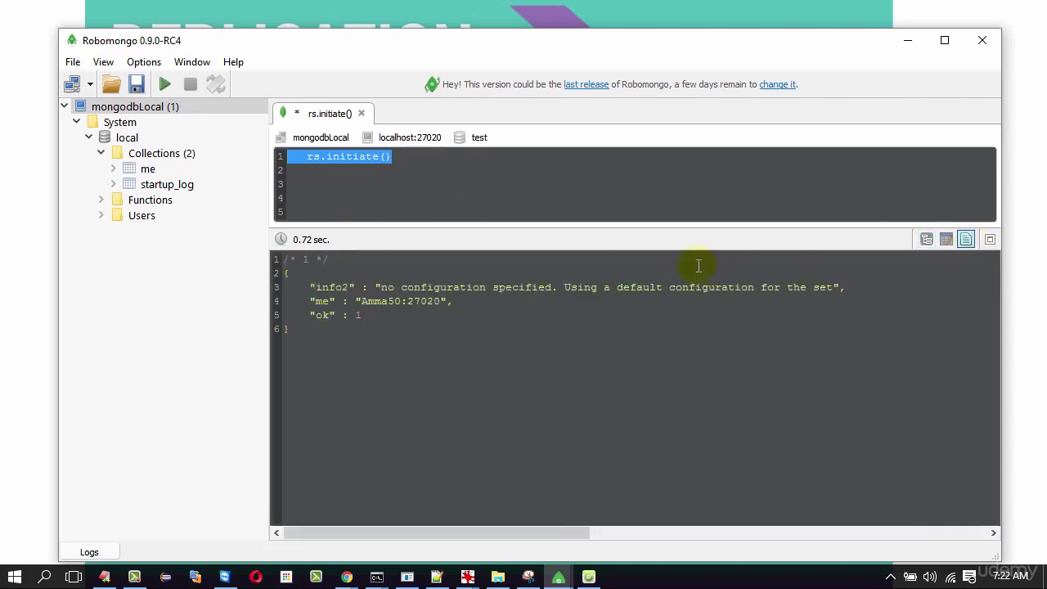
double_click(424, 302)
drag(363, 302, 402, 302)
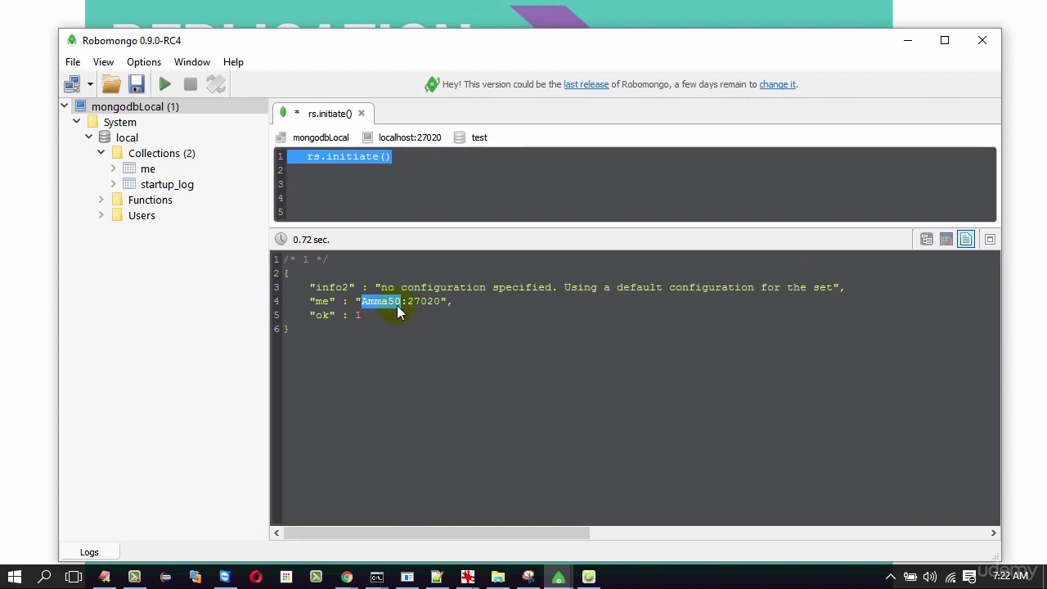
click(429, 302)
double_click(429, 301)
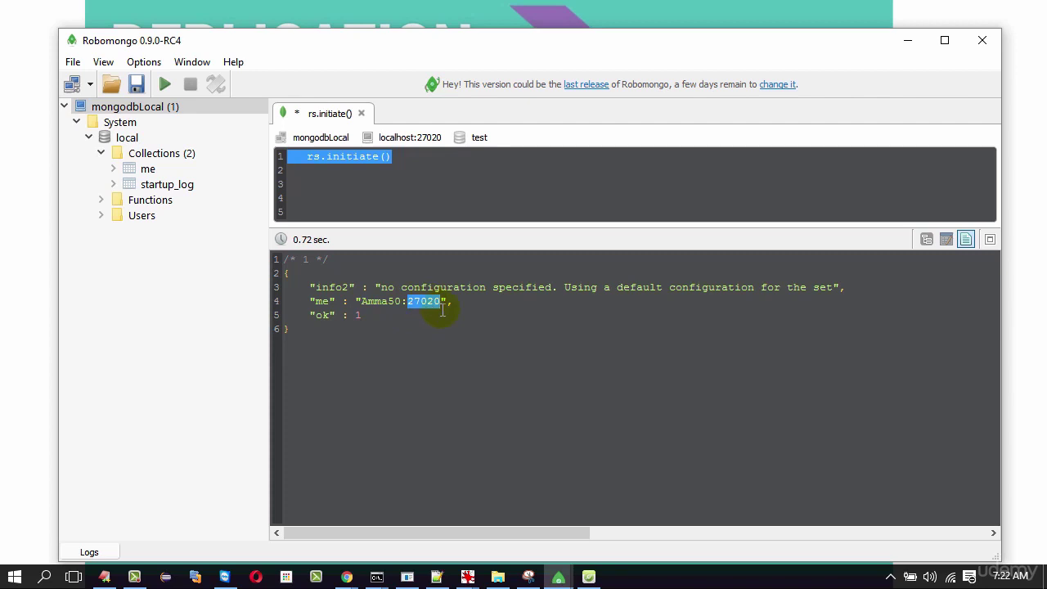
- Add rs.status() beneath rs.initiate() in the shell and run only that line
click(407, 166)
key(Return)
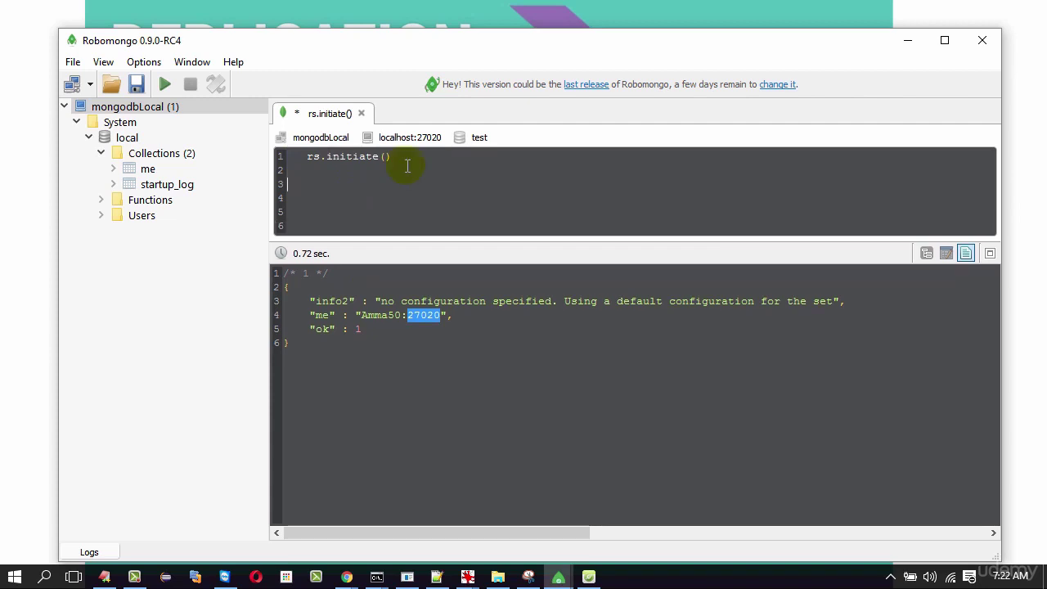
text(rs.stt)
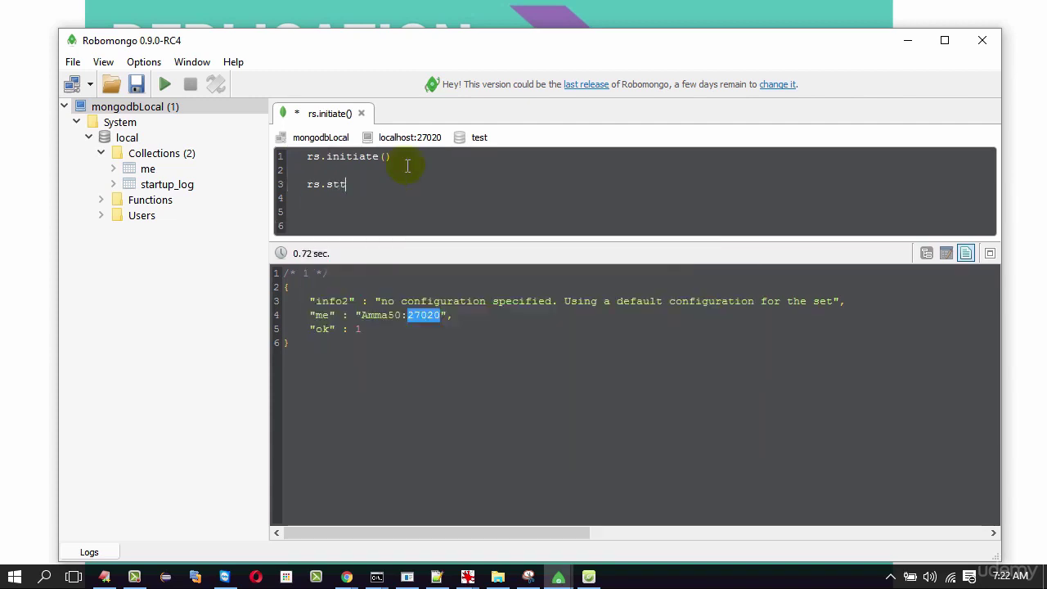
key(BackSpace)
key(Return)
text())
drag(396, 184, 290, 190)
click(167, 90)
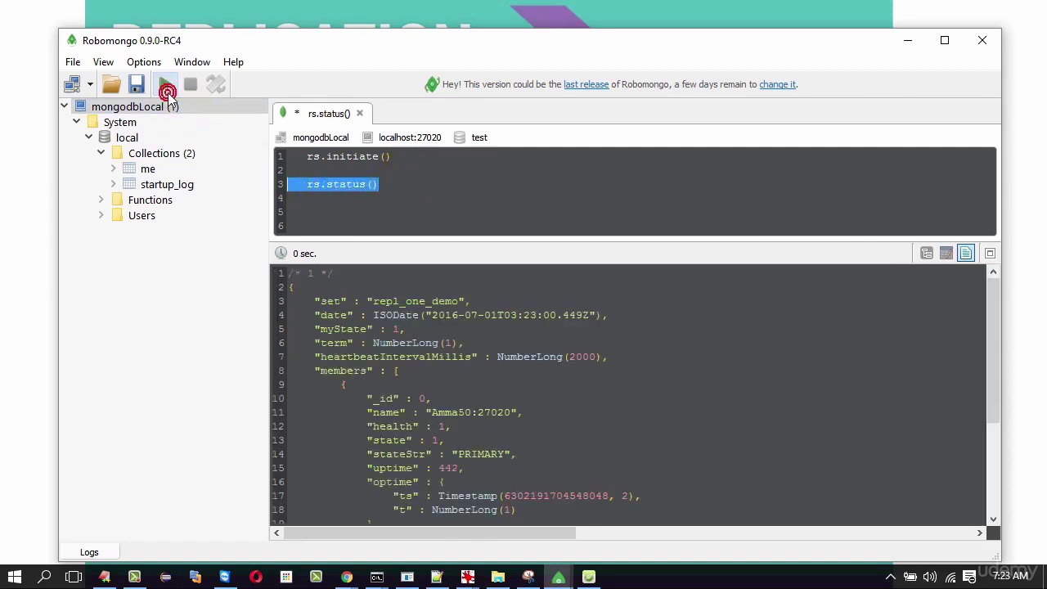
- Check the member's stateStr in the rs.status() output and copy its quoted name value
double_click(481, 454)
scroll(516, 396, down, 1)
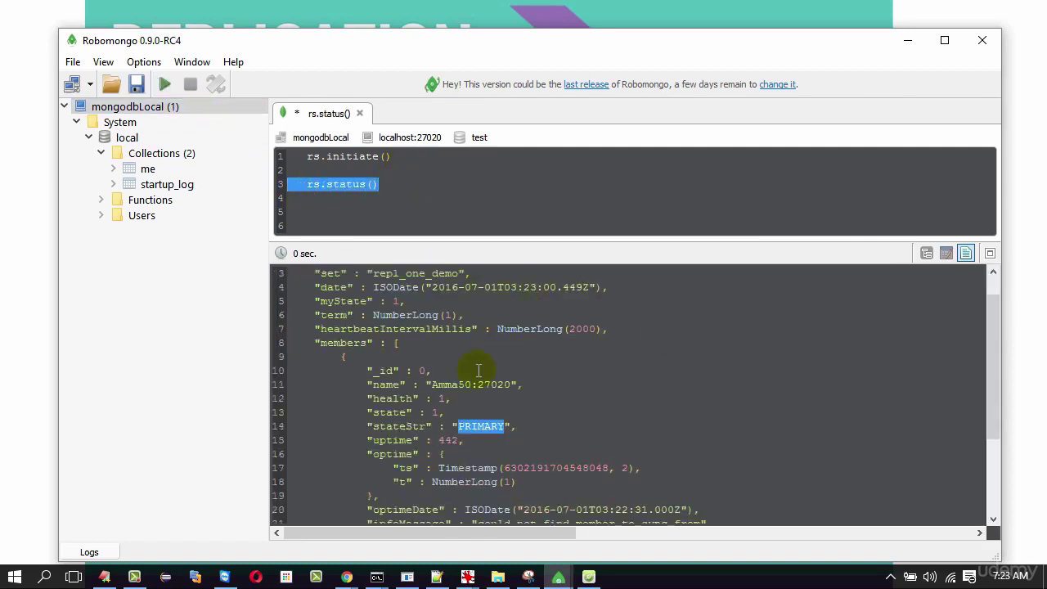
drag(518, 385, 425, 384)
key(ctrl+c)
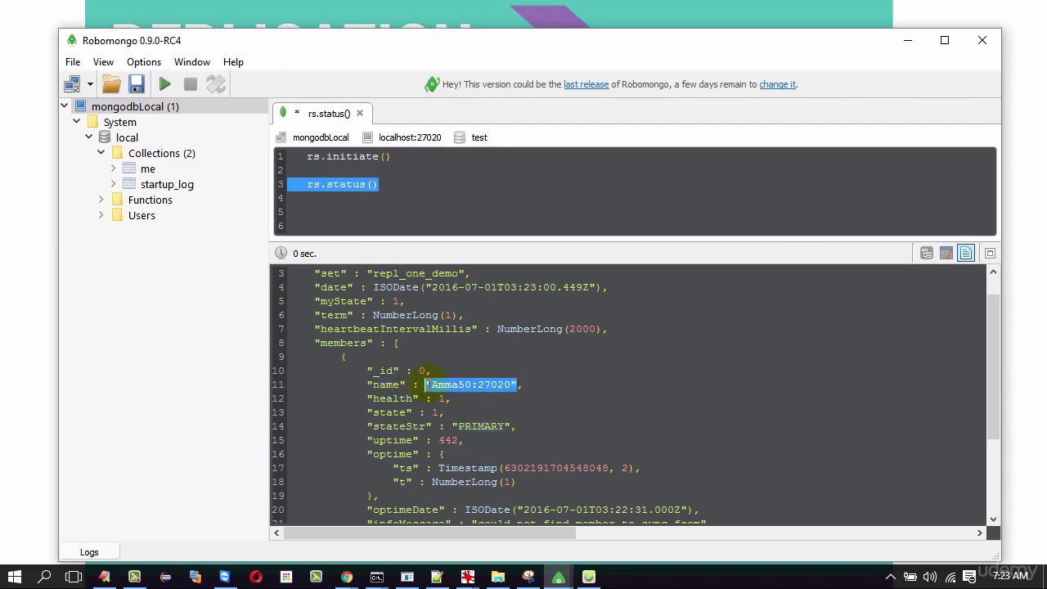
- Add rs.add("Amma50:27021") on a new line, reusing the copied member name, and run only that line
click(400, 213)
key(Return)
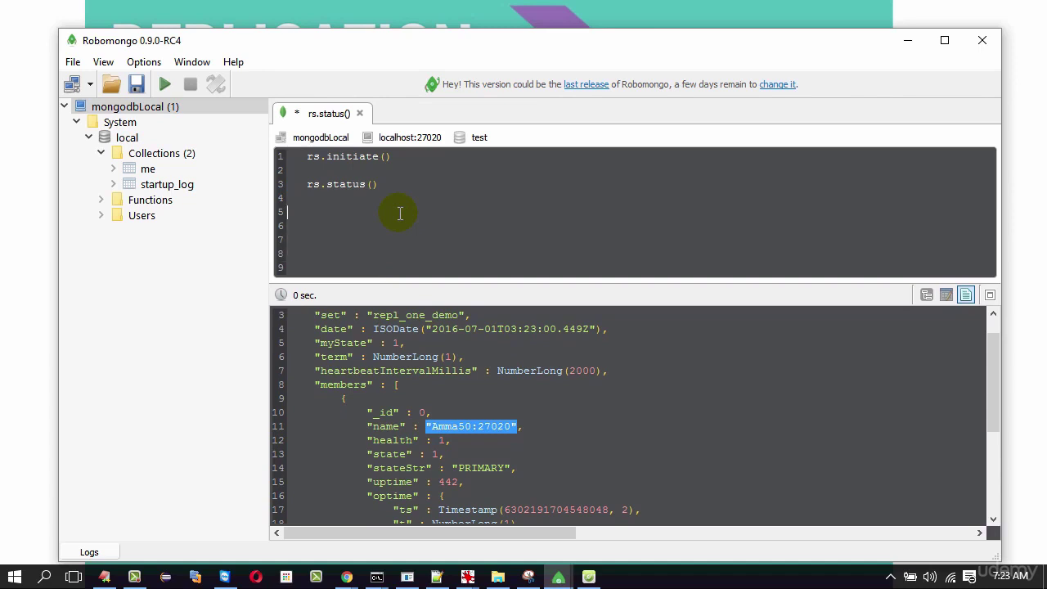
text(r)
key(BackSpace)
text(rs.ad)
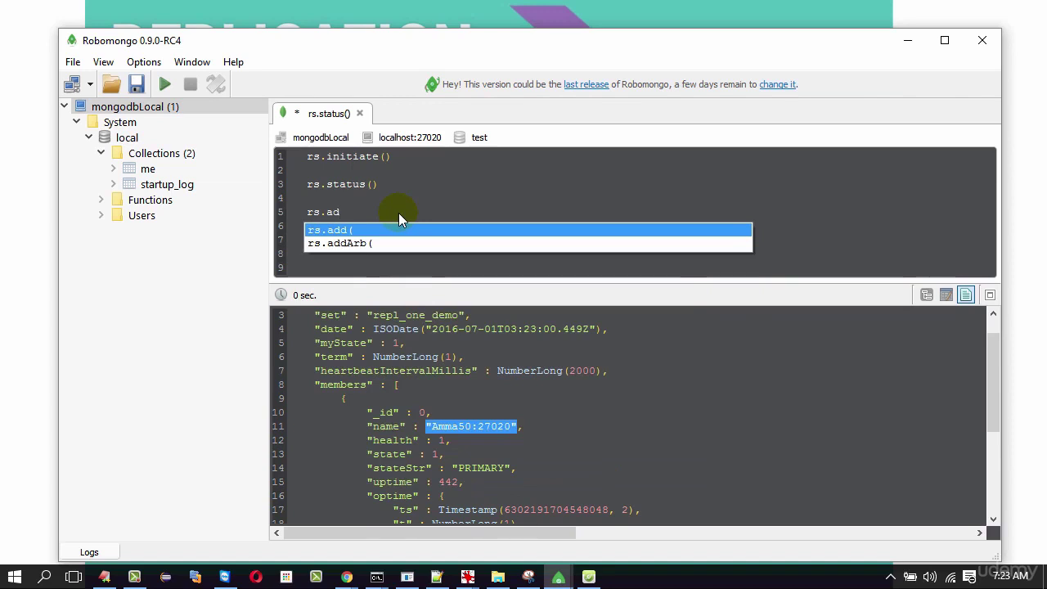
key(Return)
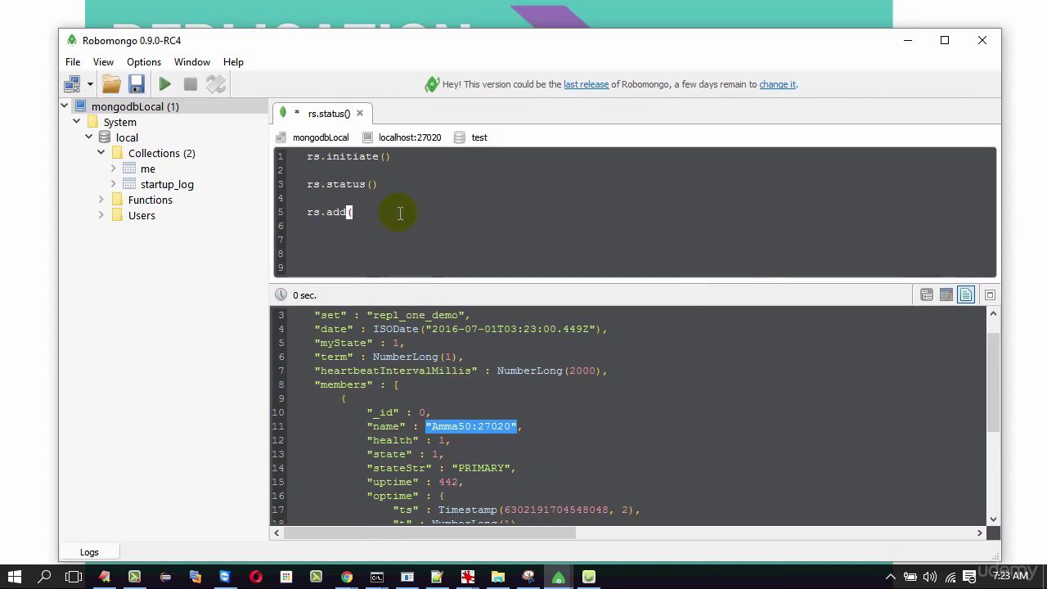
key(Return)
click(391, 214)
key(ctrl+v)
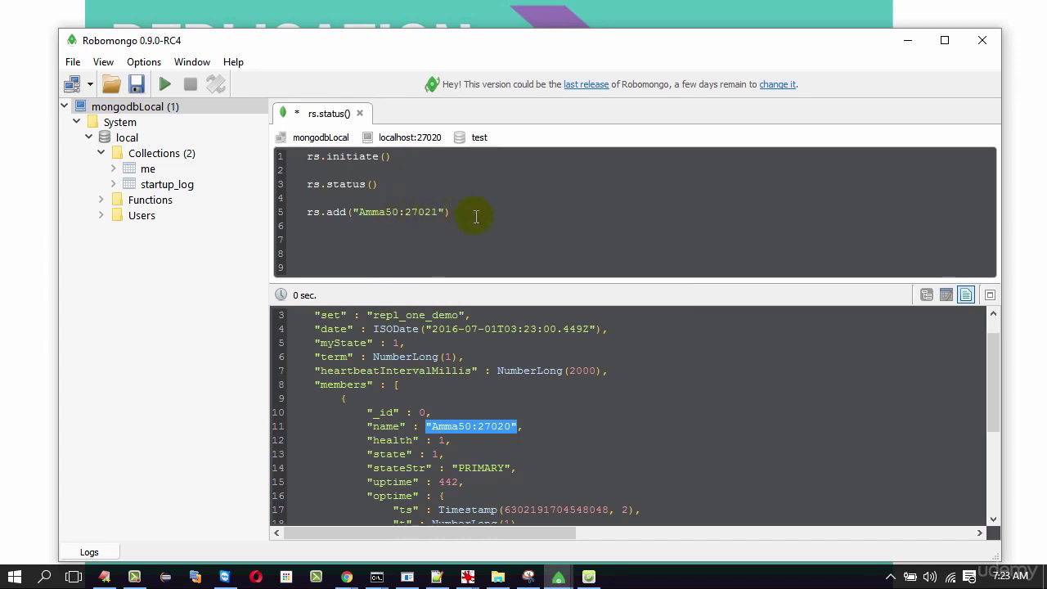
drag(483, 216, 286, 210)
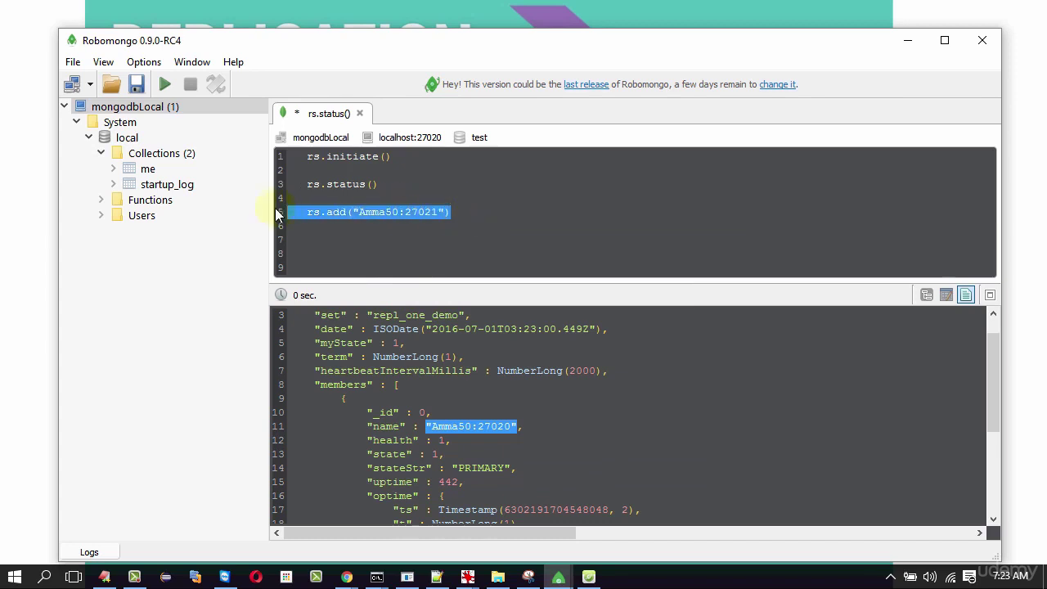
click(163, 84)
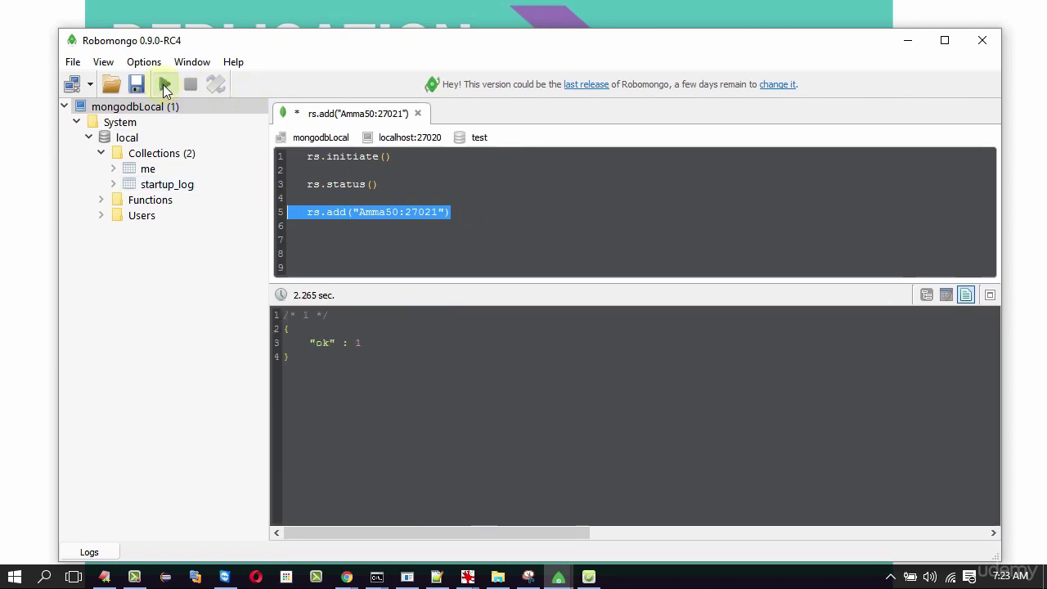
click(320, 237)
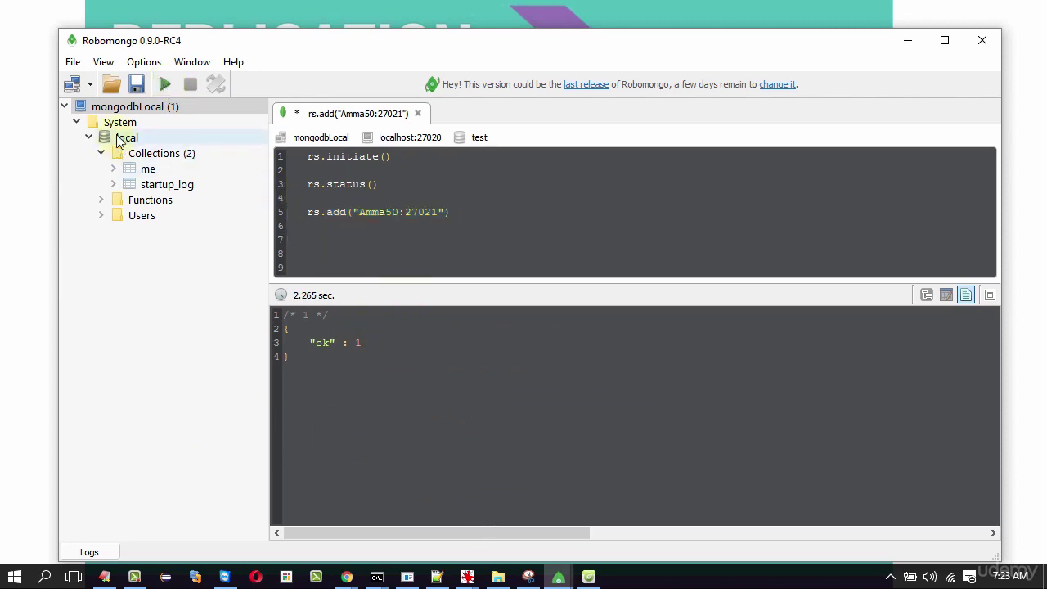
- Create a database named demoreplicationDB on the mongodbLocal connection
right_click(149, 107)
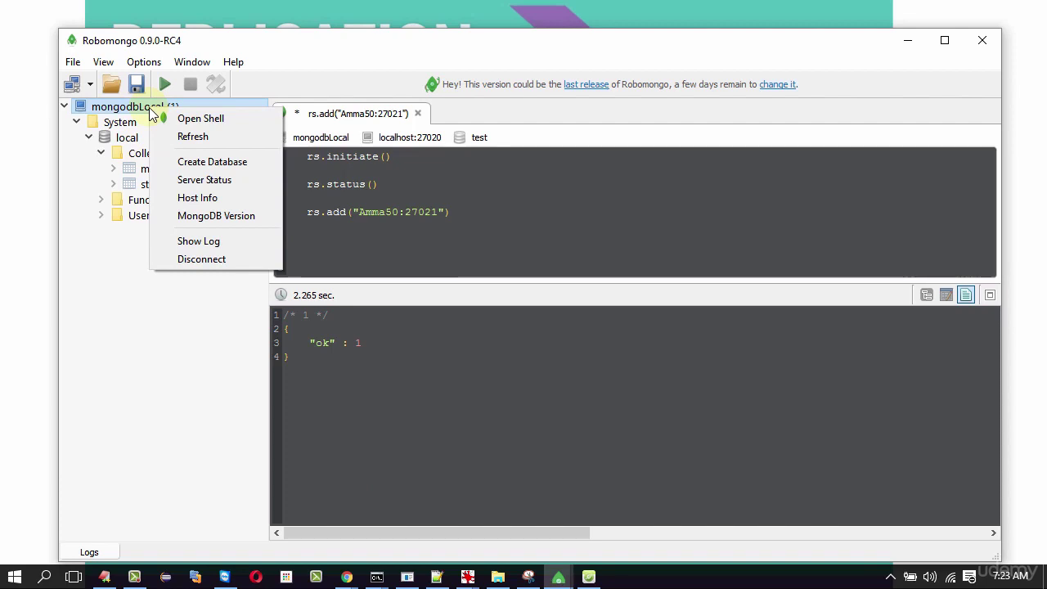
click(225, 166)
text(demo)
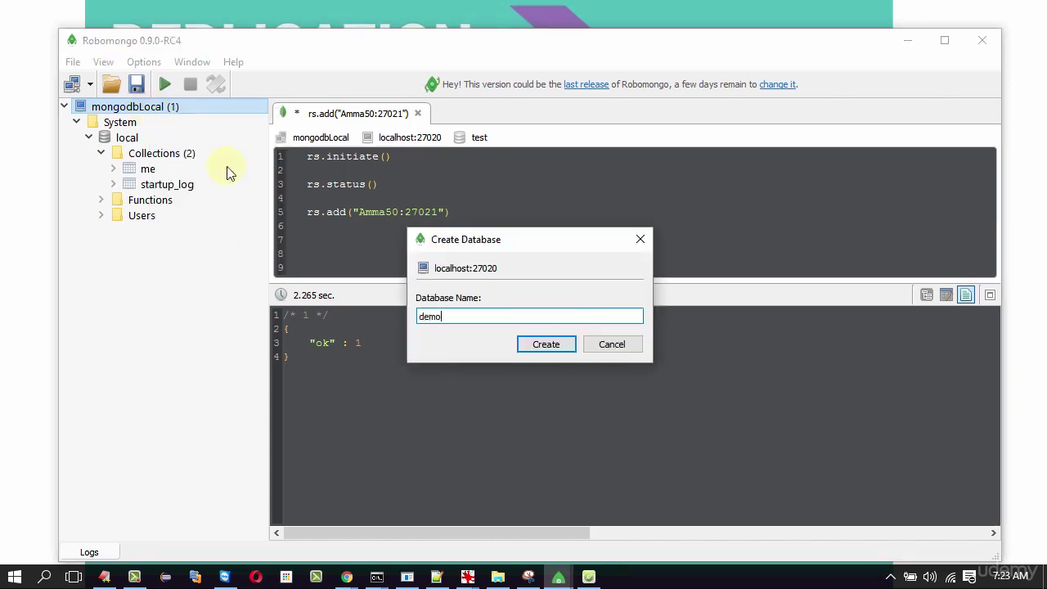
text(replicationDB)
key(Return)
- Expand demoreplicationDB and create a collection named studentDB in it
click(69, 141)
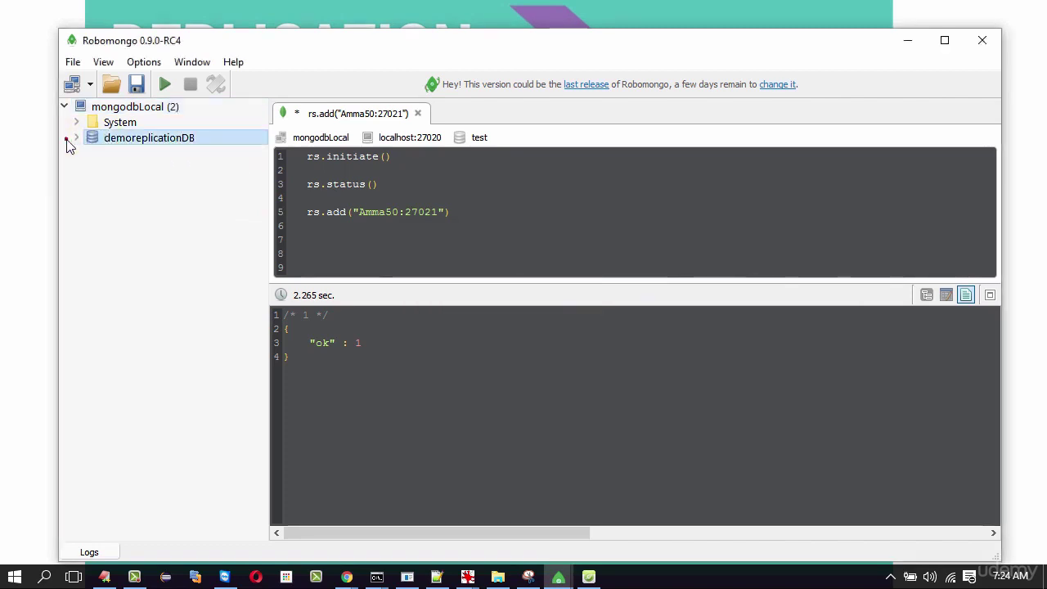
click(76, 137)
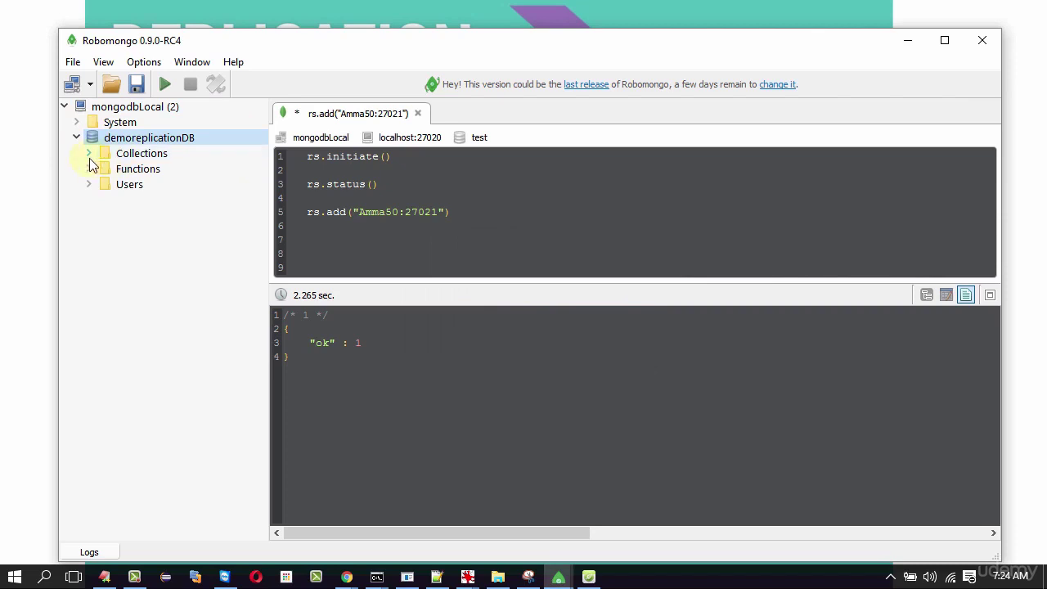
right_click(137, 160)
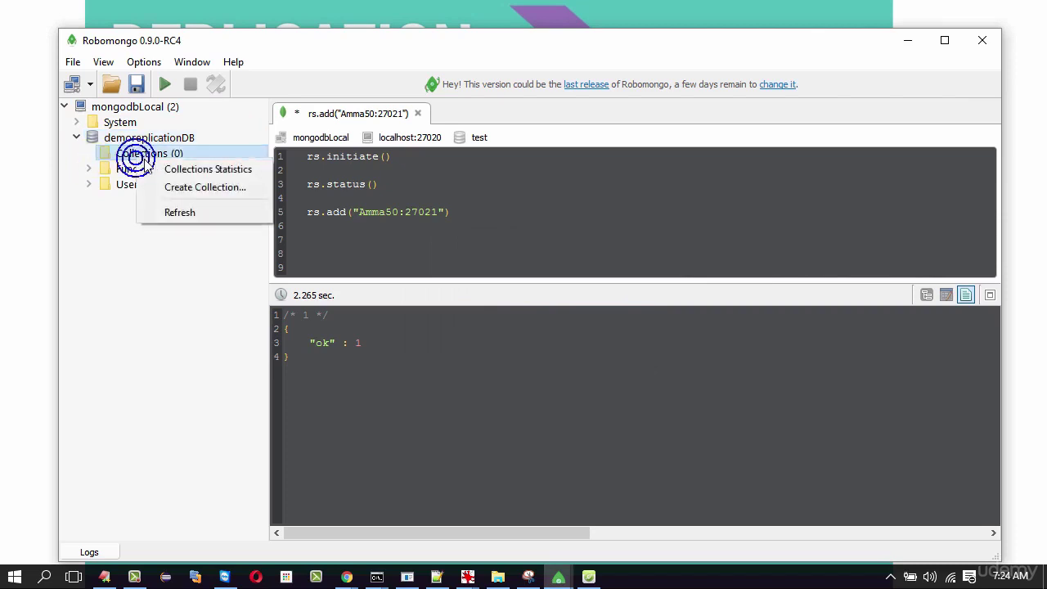
click(180, 190)
text(studentDB)
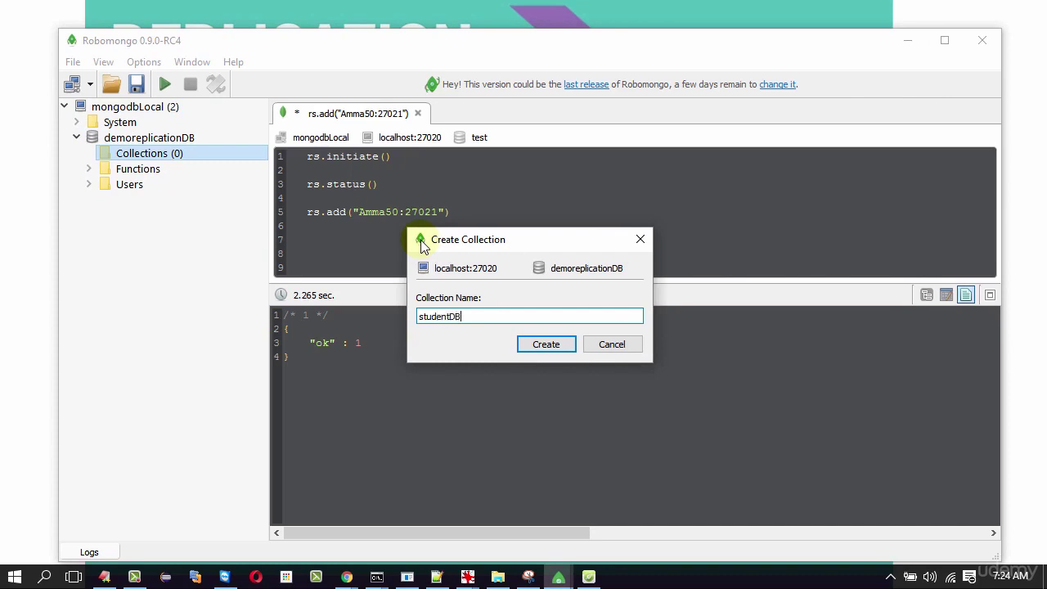
key(Return)
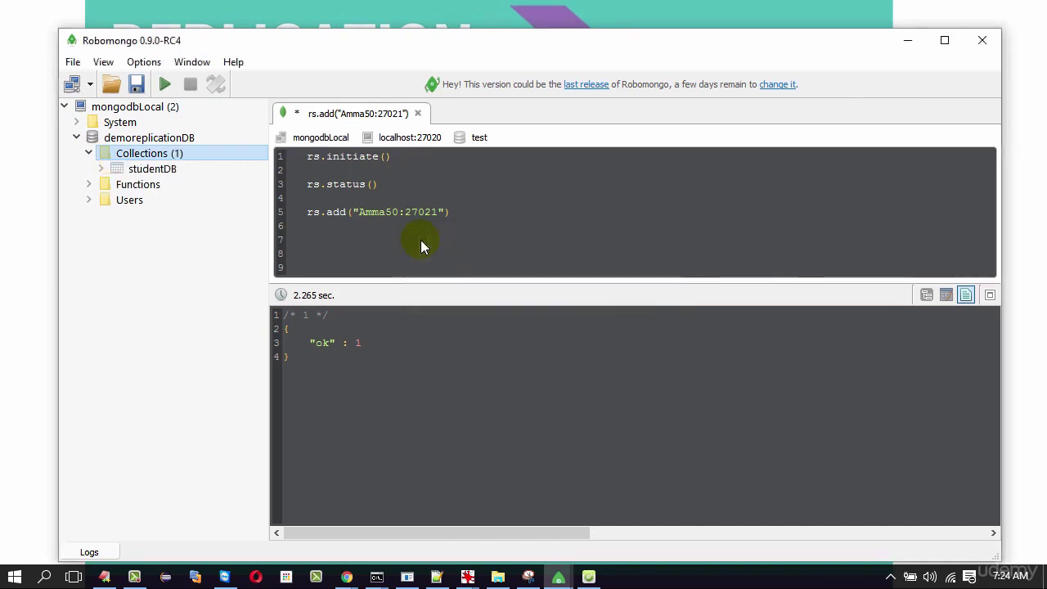
- Rename the studentDB collection to studentCollection
right_click(172, 174)
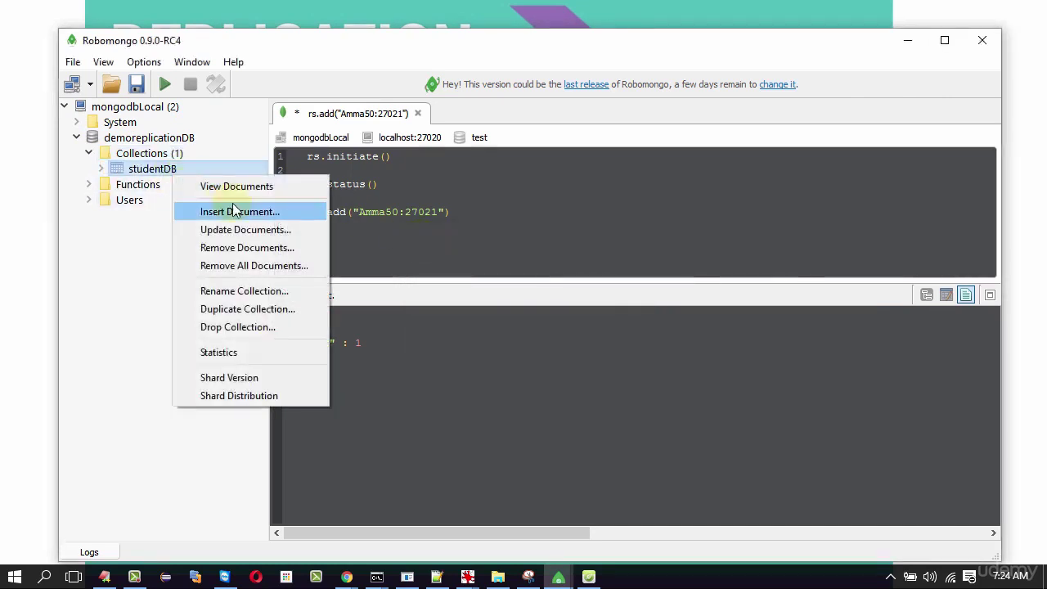
click(245, 291)
click(450, 317)
key(BackSpace)
key(BackSpace)
text(Collection)
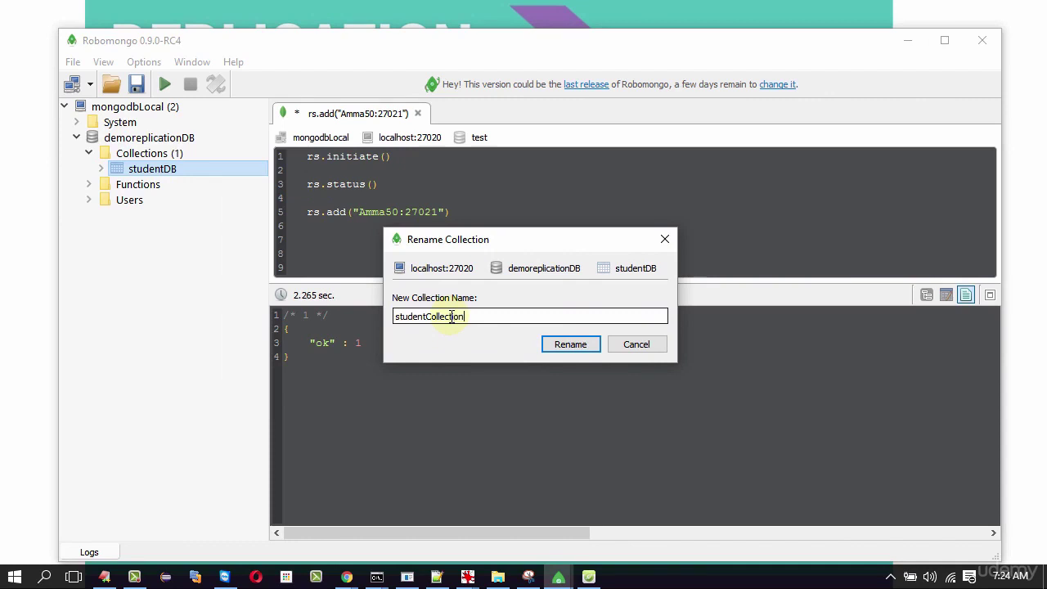
key(Return)
- Insert a document into studentCollection with a name field holding the student's first name, and save it
click(145, 173)
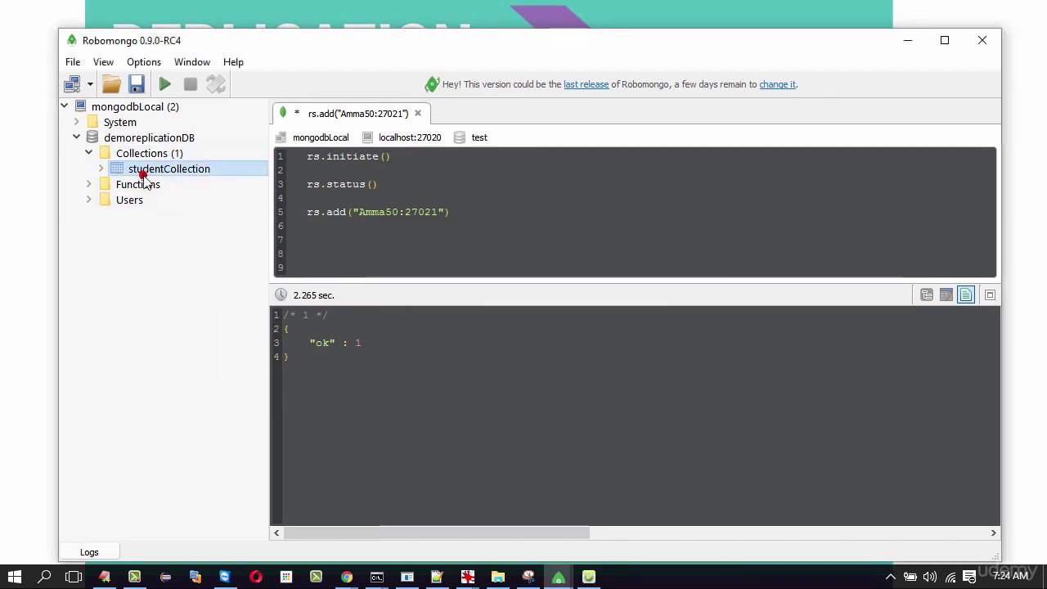
right_click(146, 172)
click(204, 211)
click(403, 217)
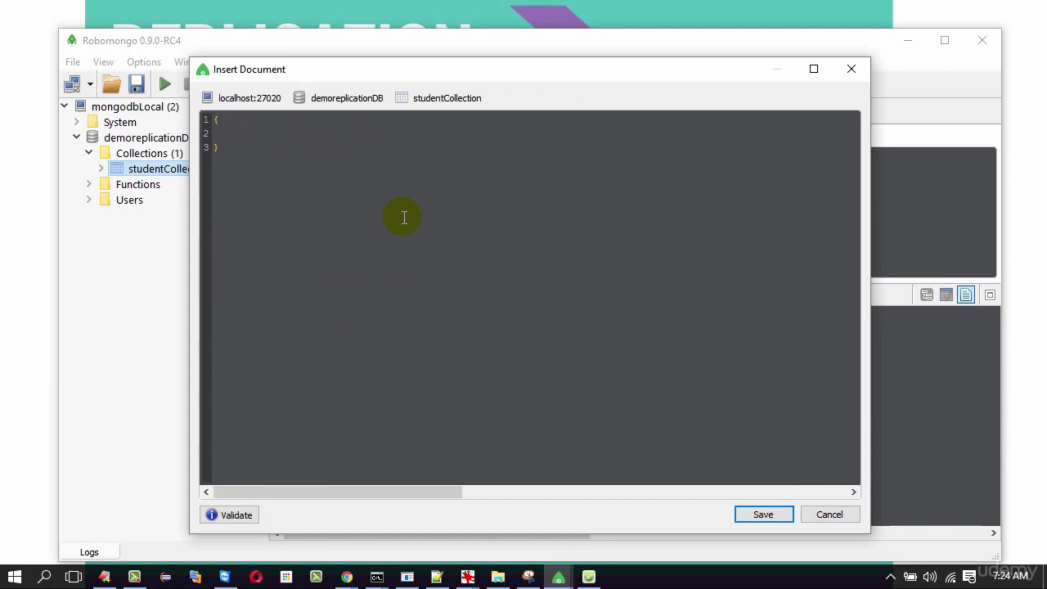
text(name)
text(:"")
text(A)
text(ldr)
text(in)
click(757, 514)
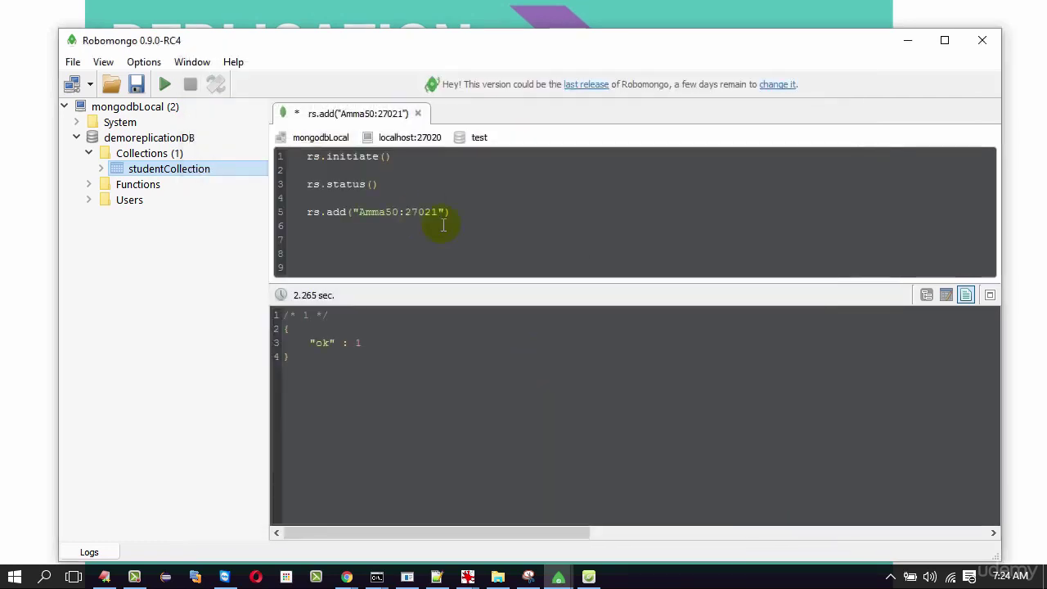
- View the documents in studentCollection and examine the inserted record's _id and name fields
right_click(190, 175)
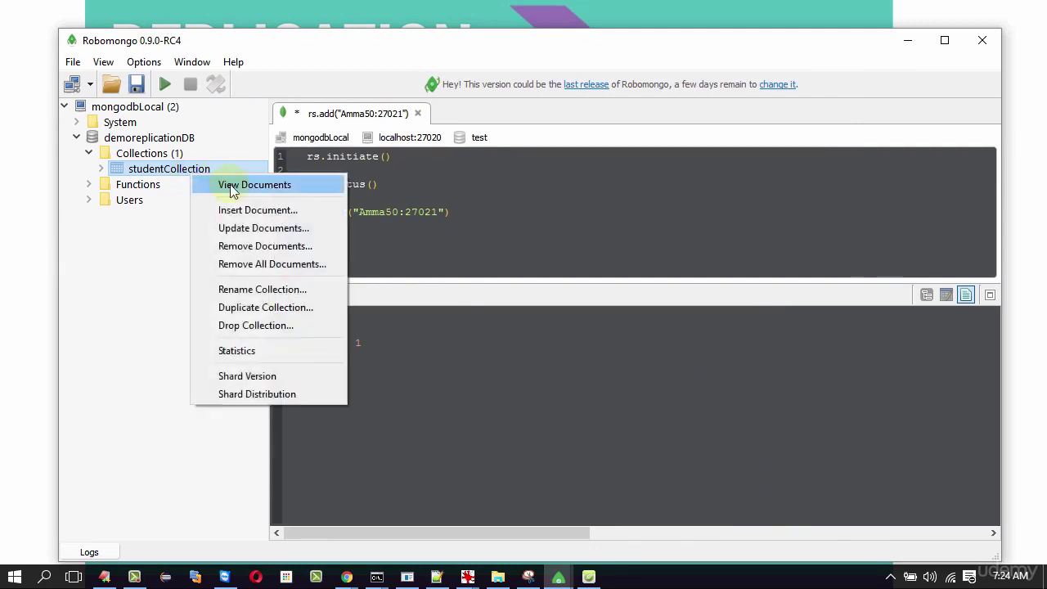
click(231, 188)
click(363, 227)
click(327, 239)
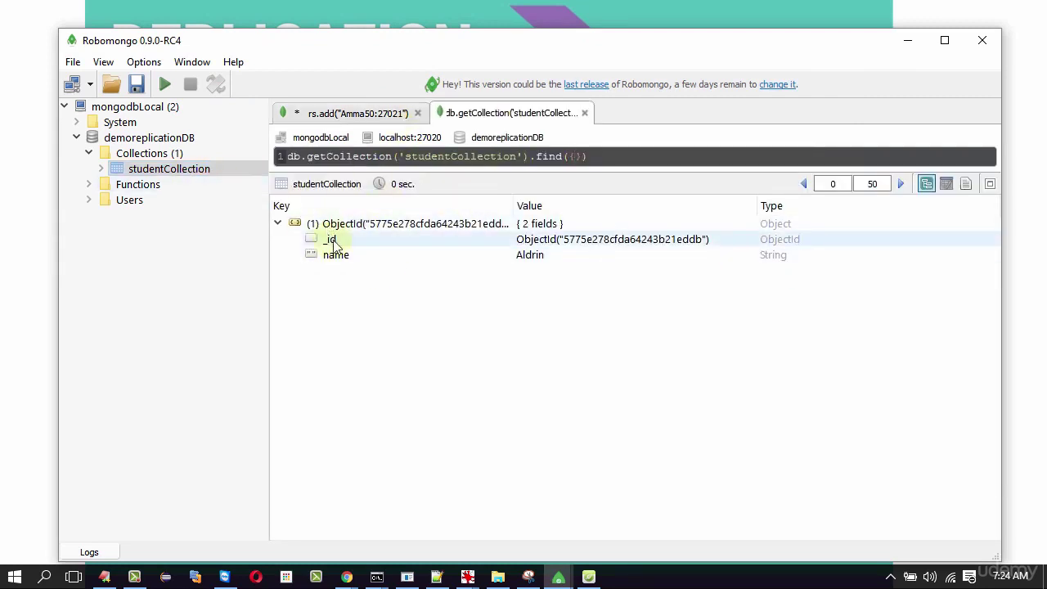
click(360, 256)
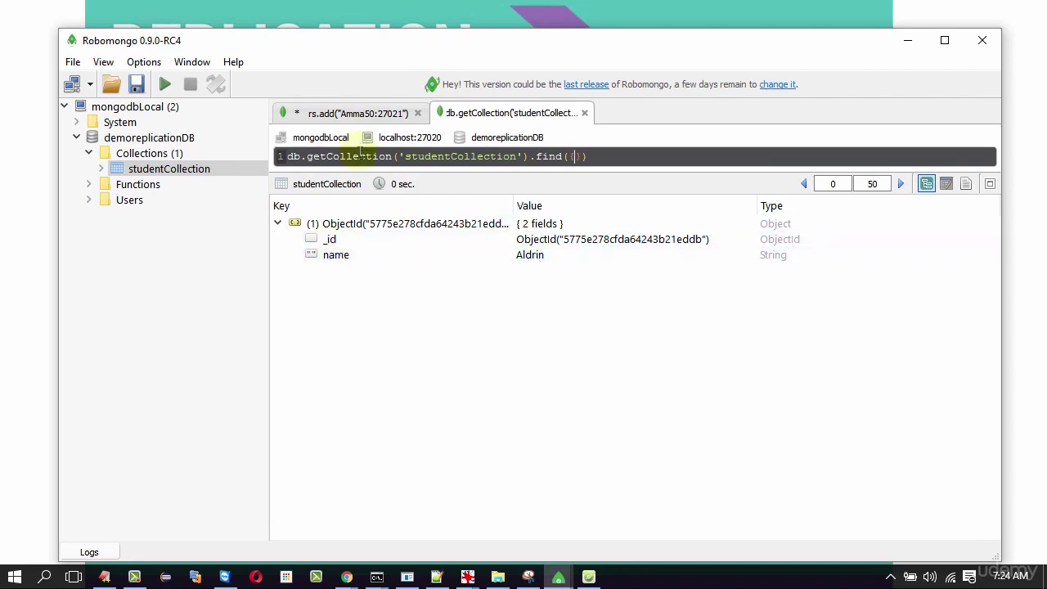
- Launch a second instance of Robomongo
click(16, 578)
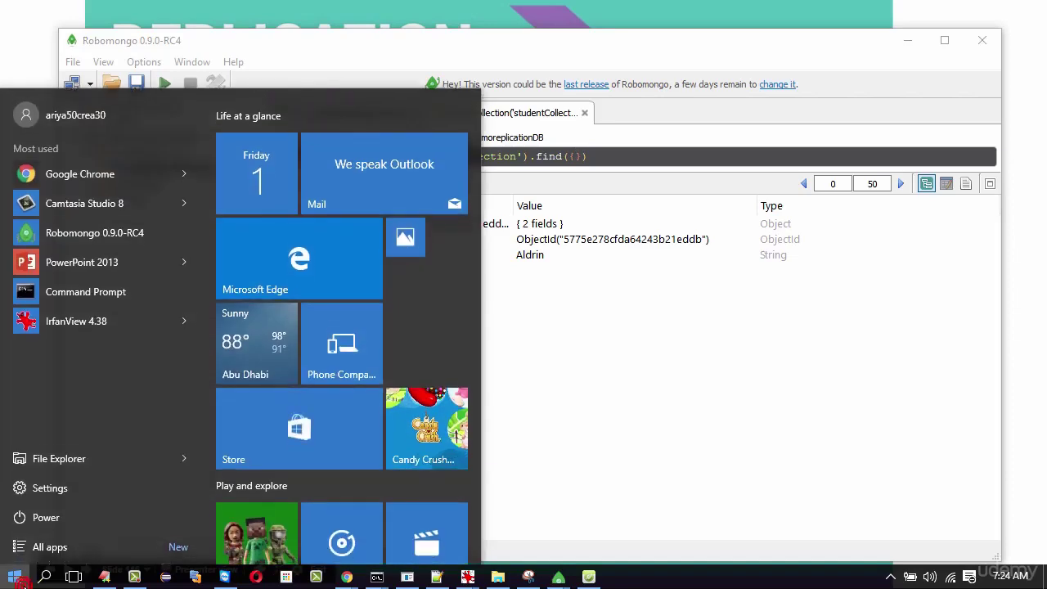
text(robo)
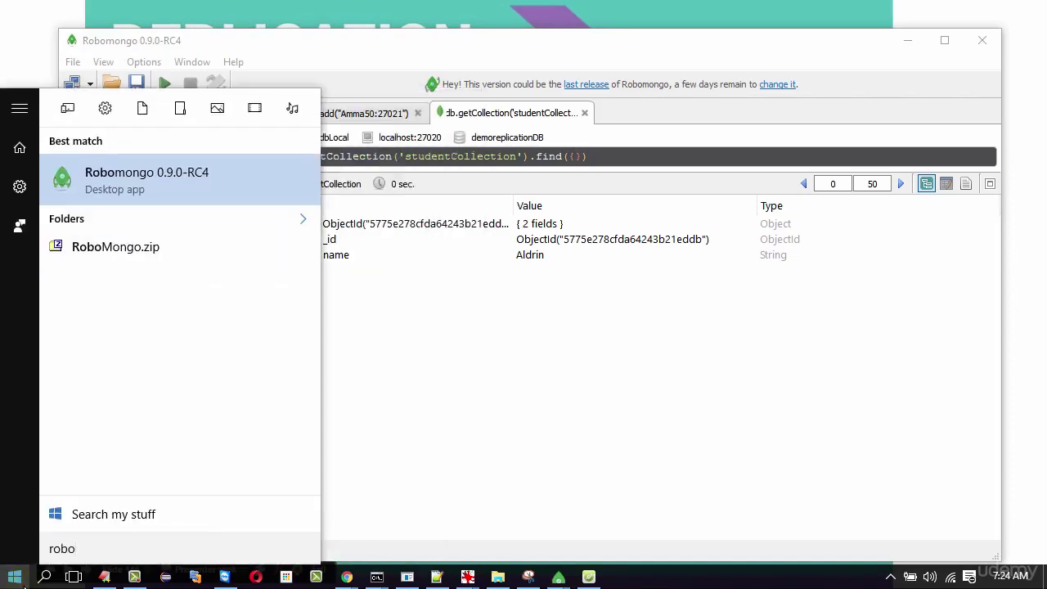
key(Return)
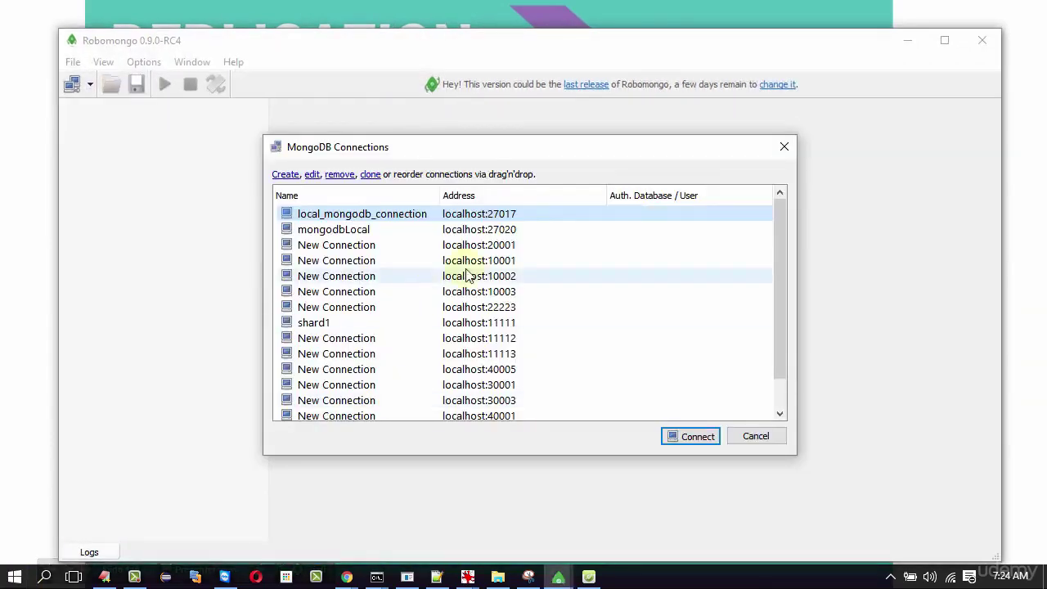
- Edit the saved localhost:20001 connection to use port 27021, test it and save the settings
click(487, 232)
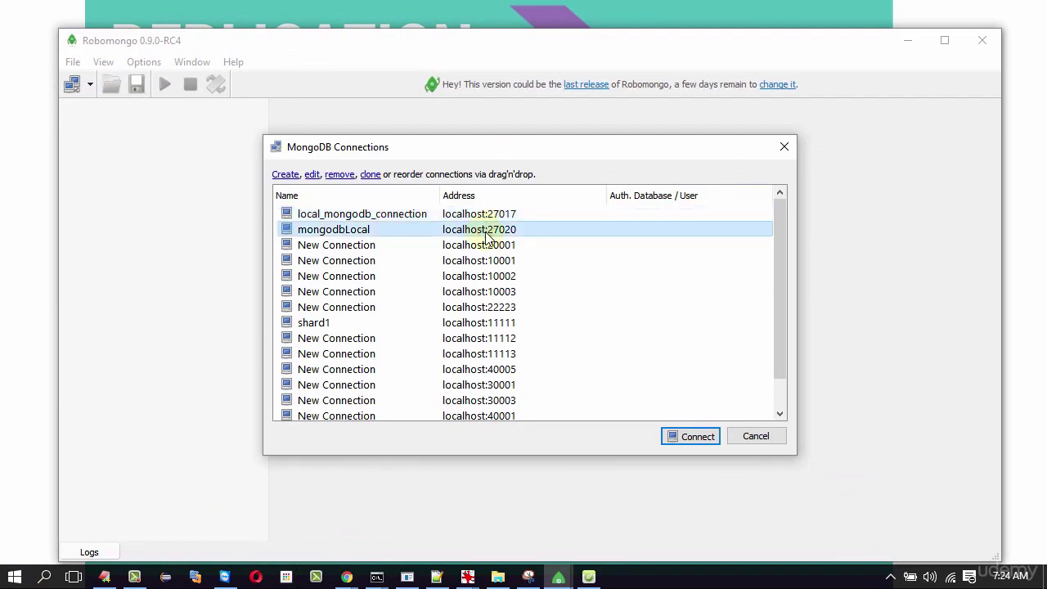
click(485, 245)
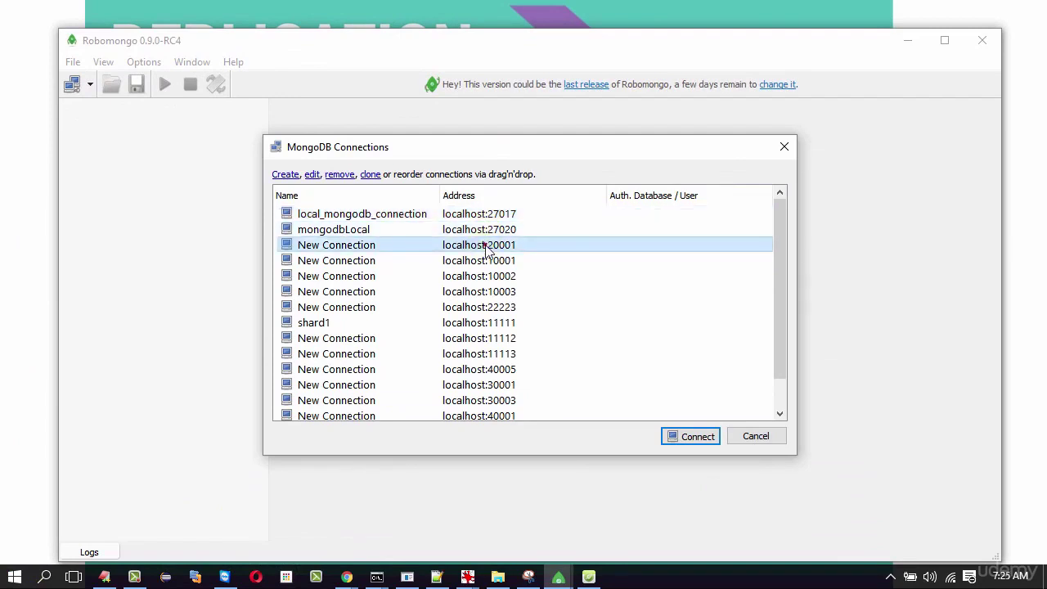
click(312, 174)
click(650, 271)
drag(637, 272, 563, 271)
text(27021)
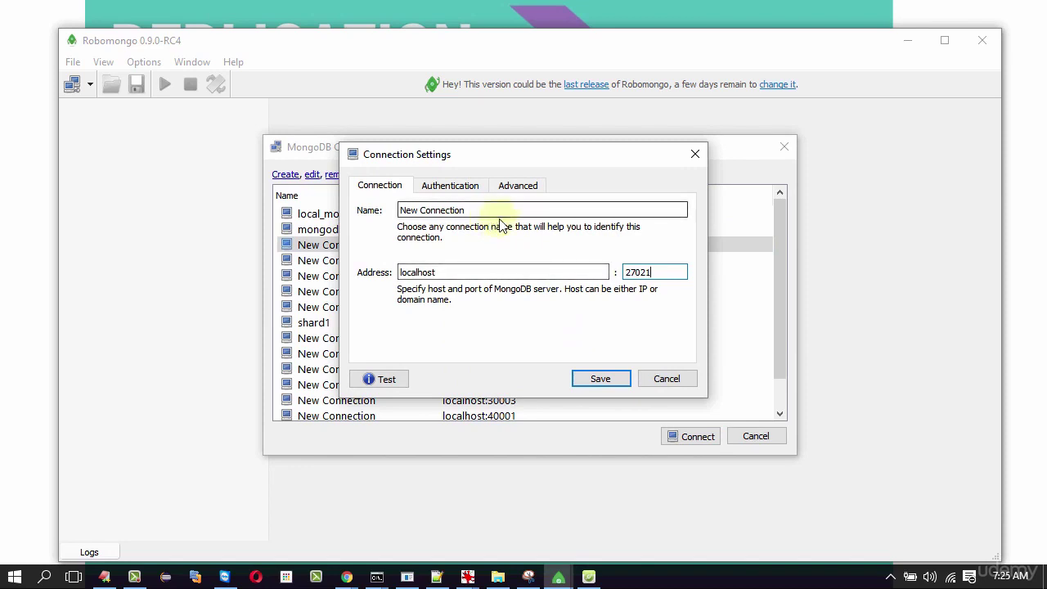
click(370, 378)
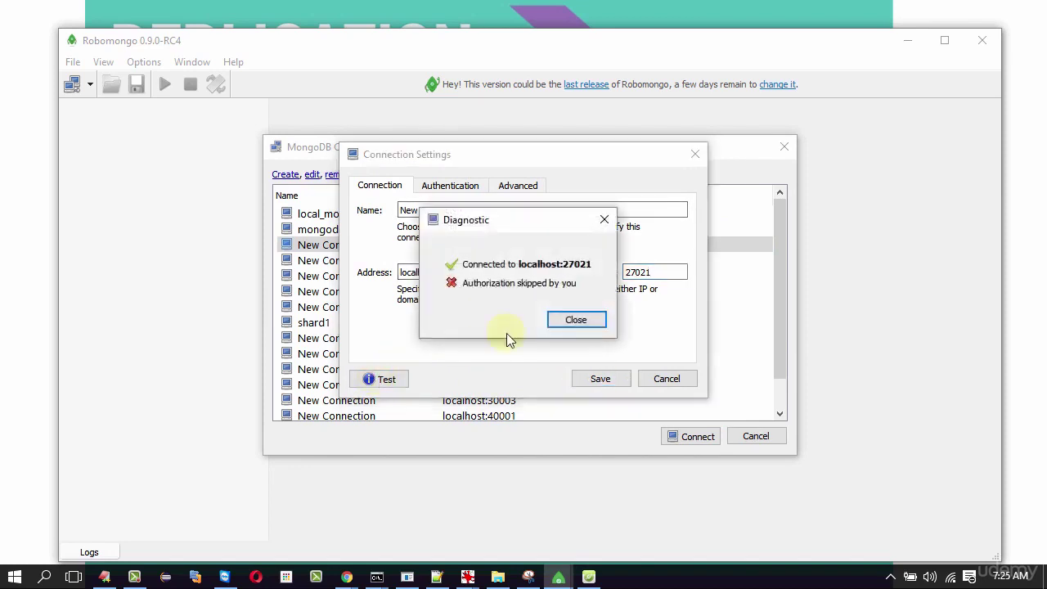
click(576, 319)
click(610, 379)
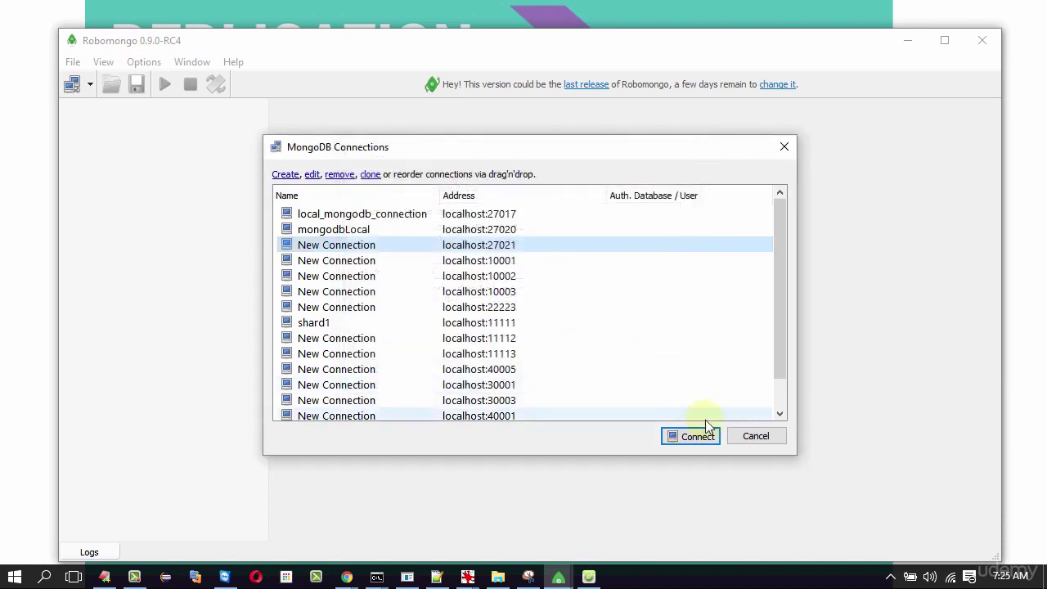
- Connect to the localhost:27021 server and view the documents in demoreplicationDB's studentCollection
click(698, 436)
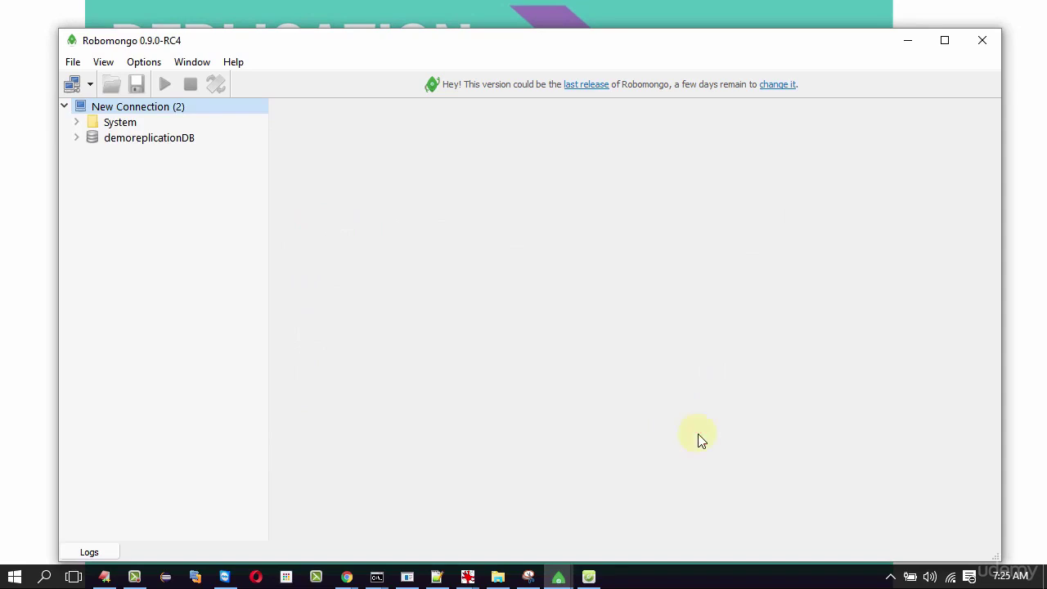
click(76, 138)
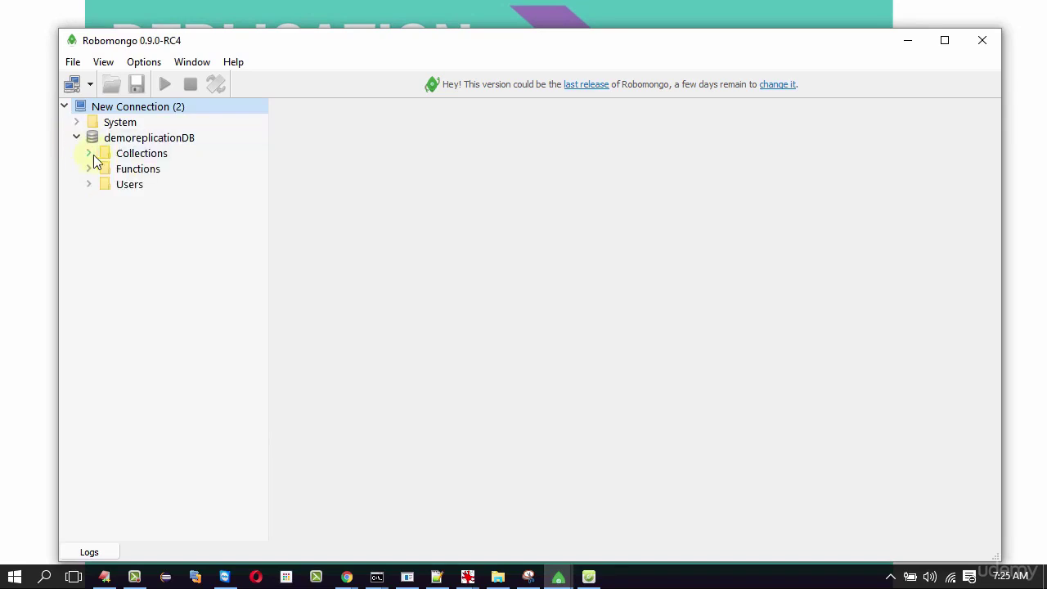
click(87, 154)
click(163, 170)
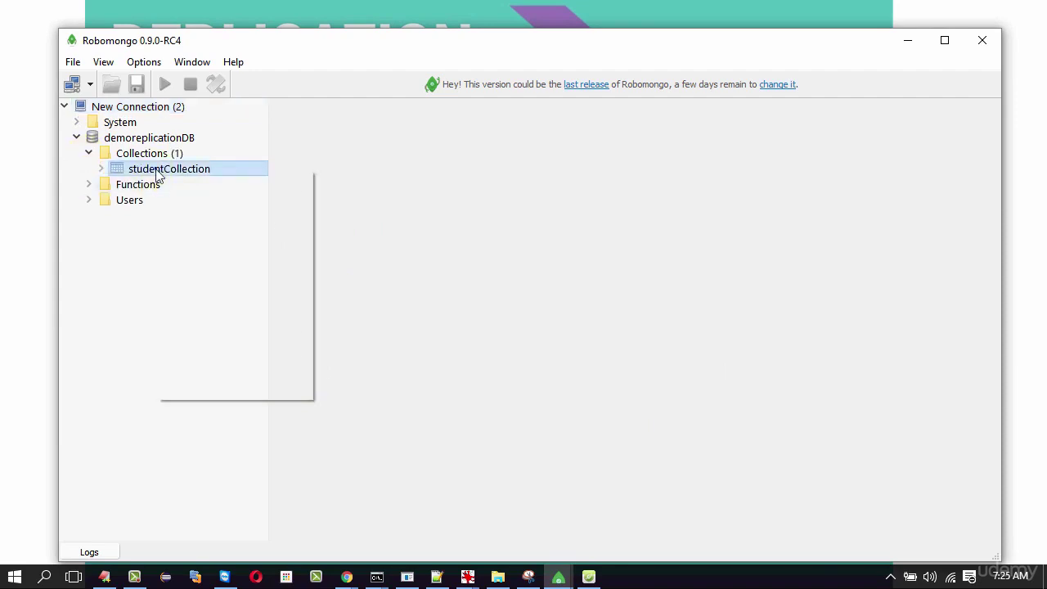
right_click(156, 172)
click(204, 179)
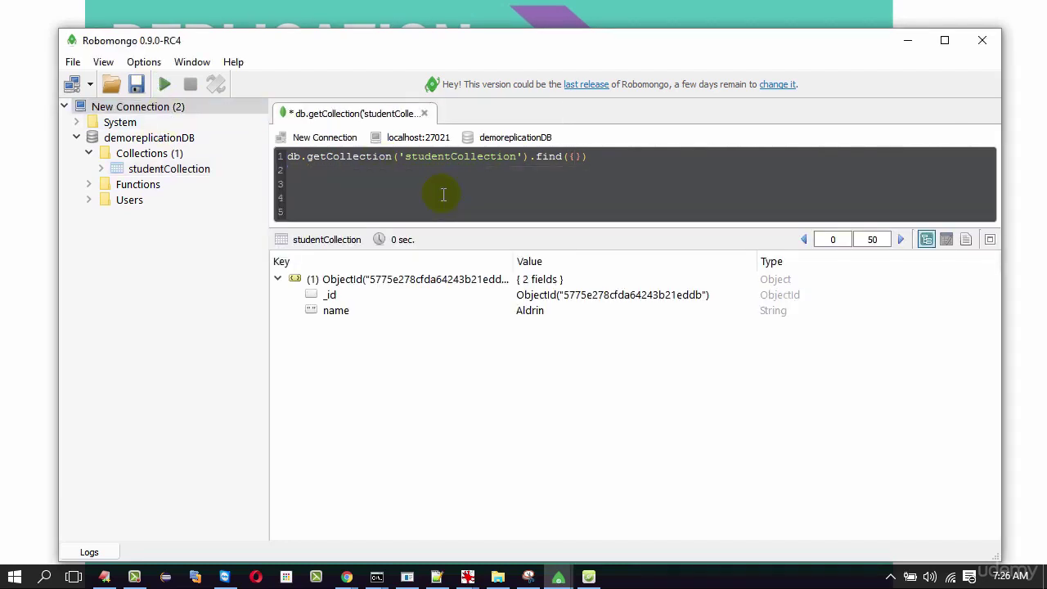
- Show the host info of the localhost:27021 server in text mode and examine its hostname value
right_click(176, 109)
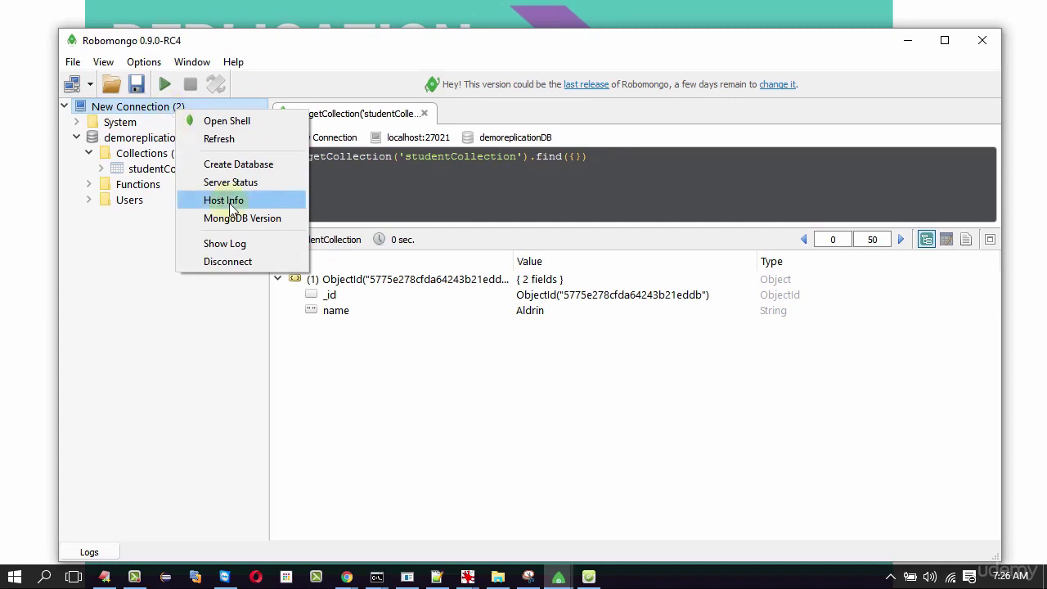
click(232, 204)
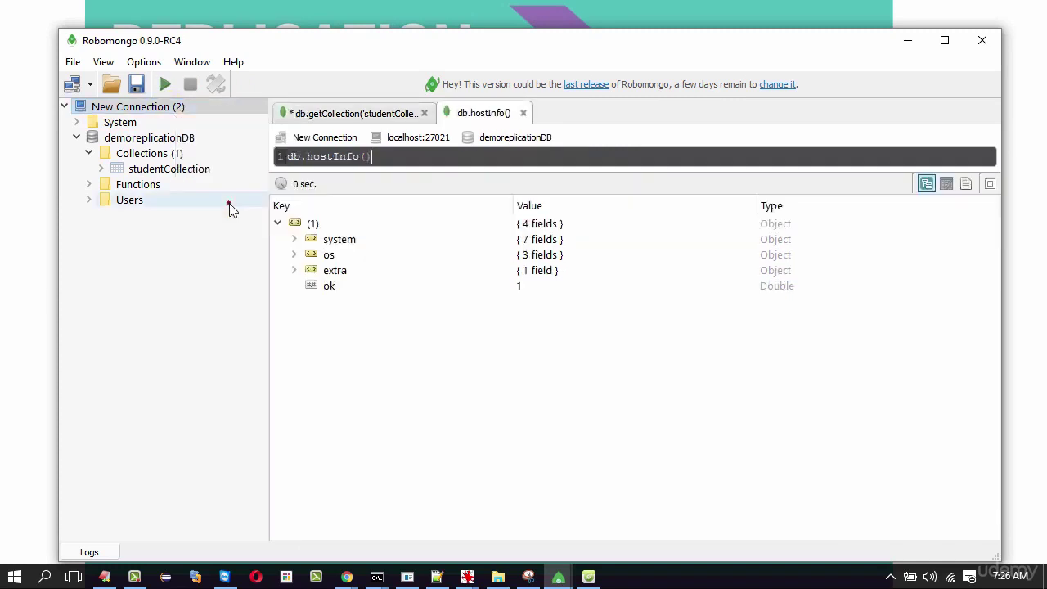
click(965, 184)
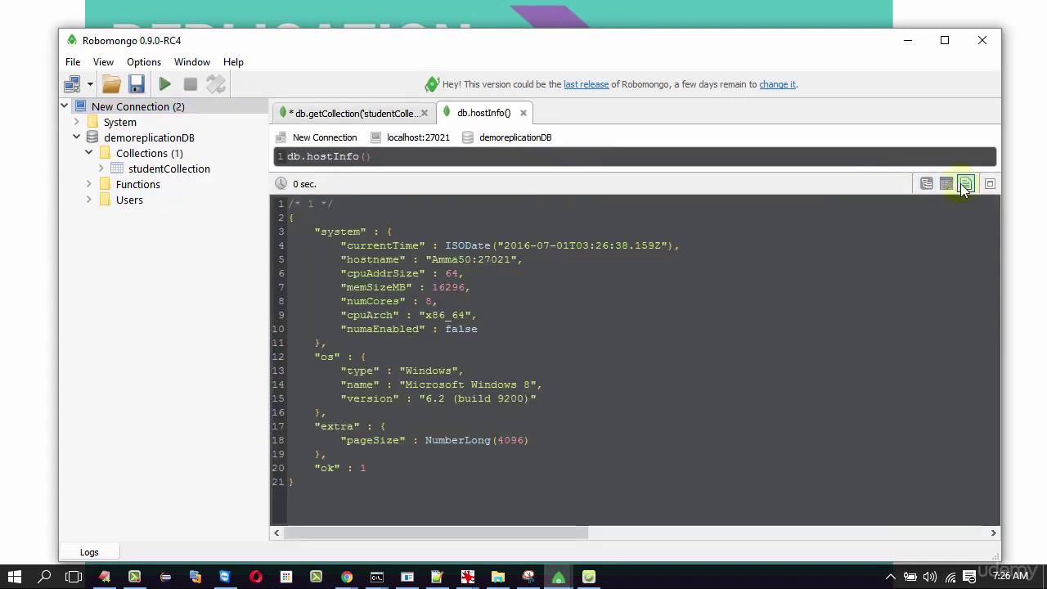
drag(524, 260, 425, 259)
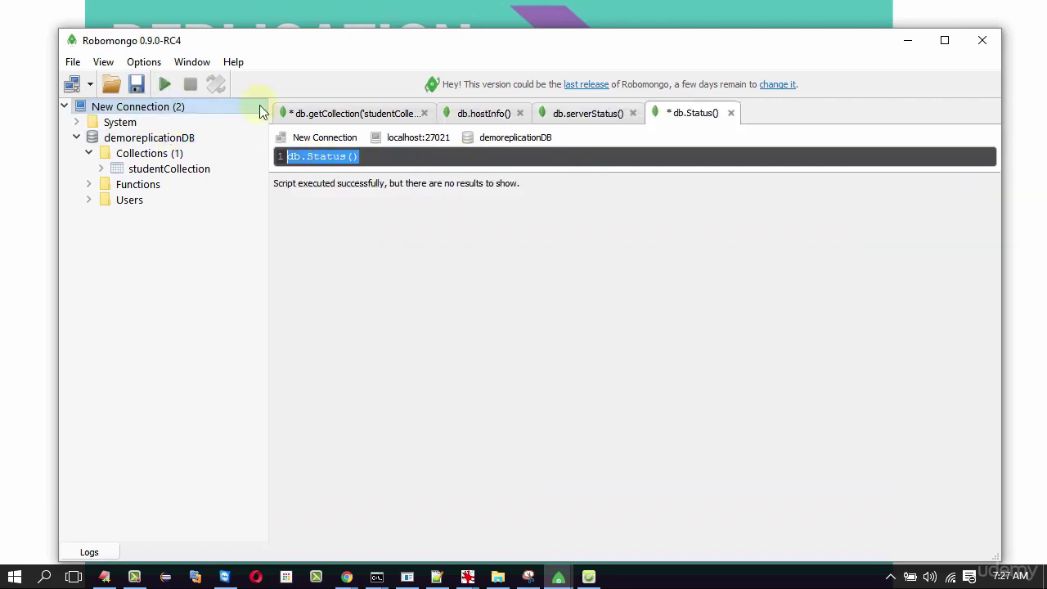
- Replace the db.Status() script with rs.status(), execute it and examine the secondary member's syncingTo entry
click(307, 156)
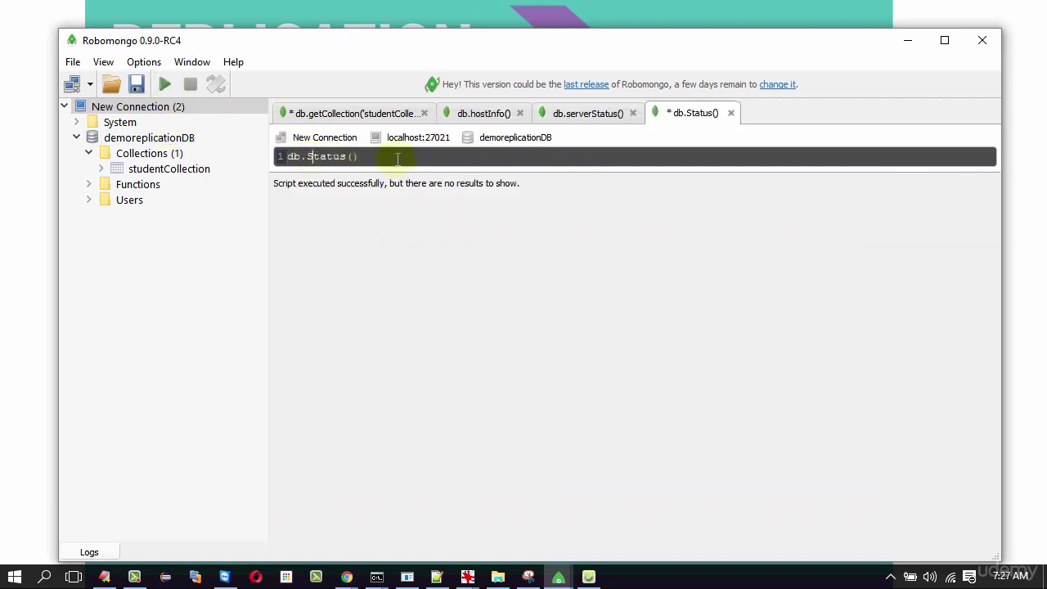
key(ctrl+a)
text(rs.s)
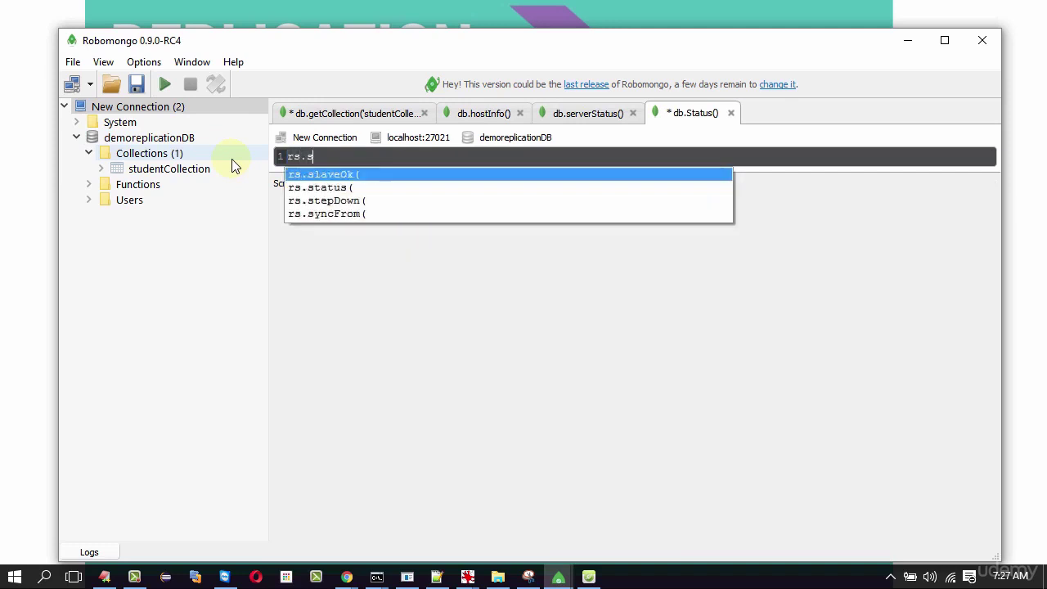
key(Down)
key(Return)
text())
click(167, 83)
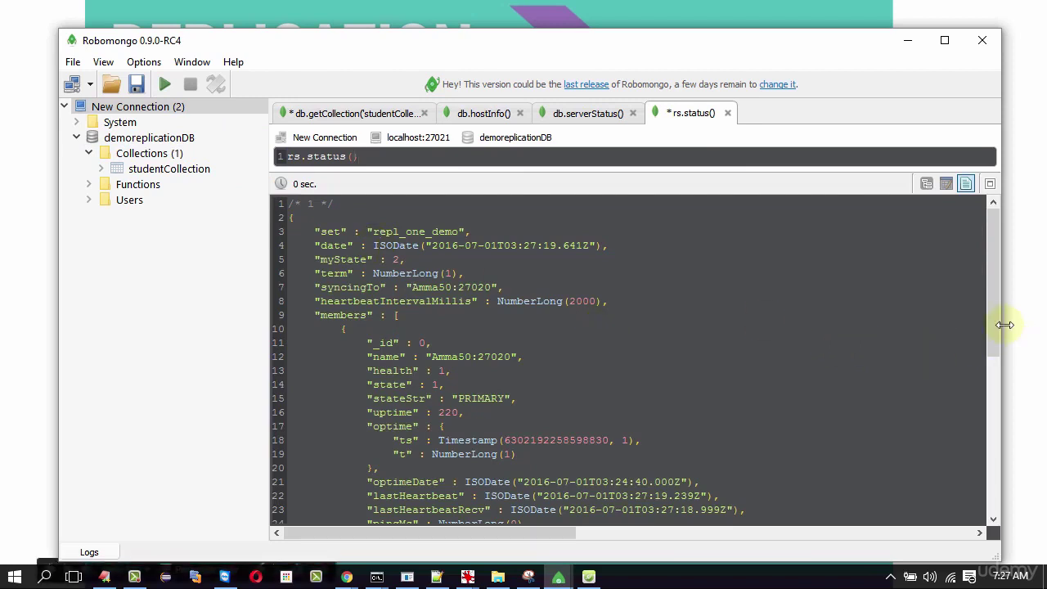
drag(994, 326, 993, 483)
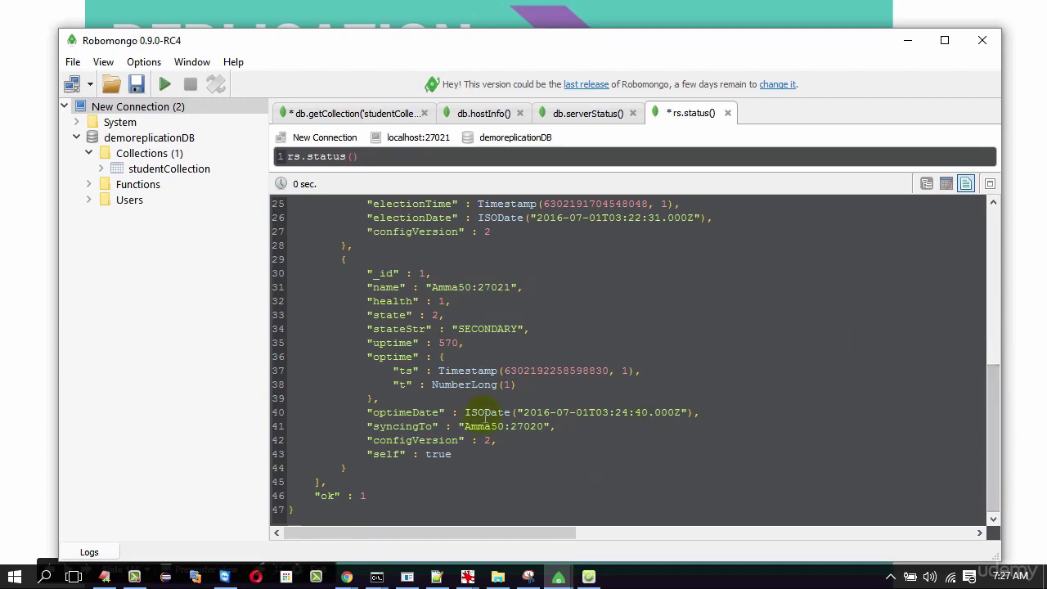
drag(361, 425, 562, 427)
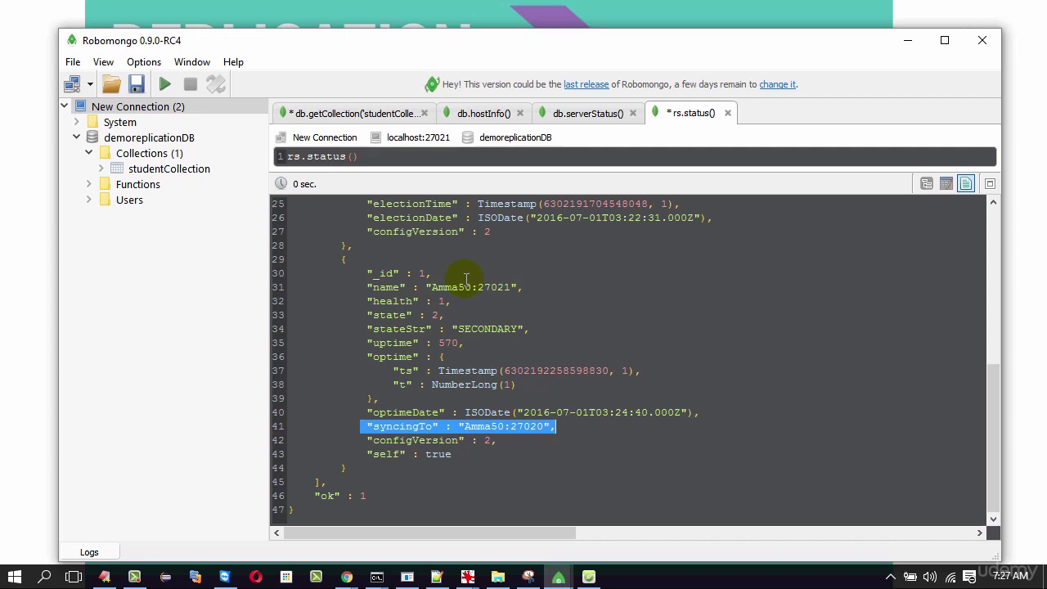
- Switch to the Robomongo window connected to localhost:27020 and add five blank lines below the studentCollection find query
key(alt+Tab)
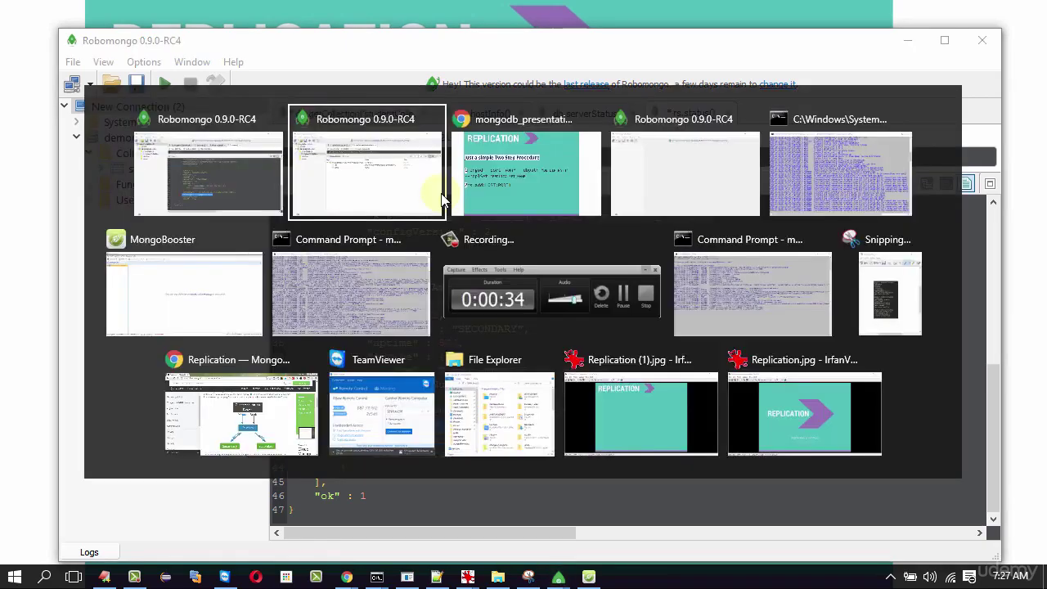
click(442, 201)
click(603, 158)
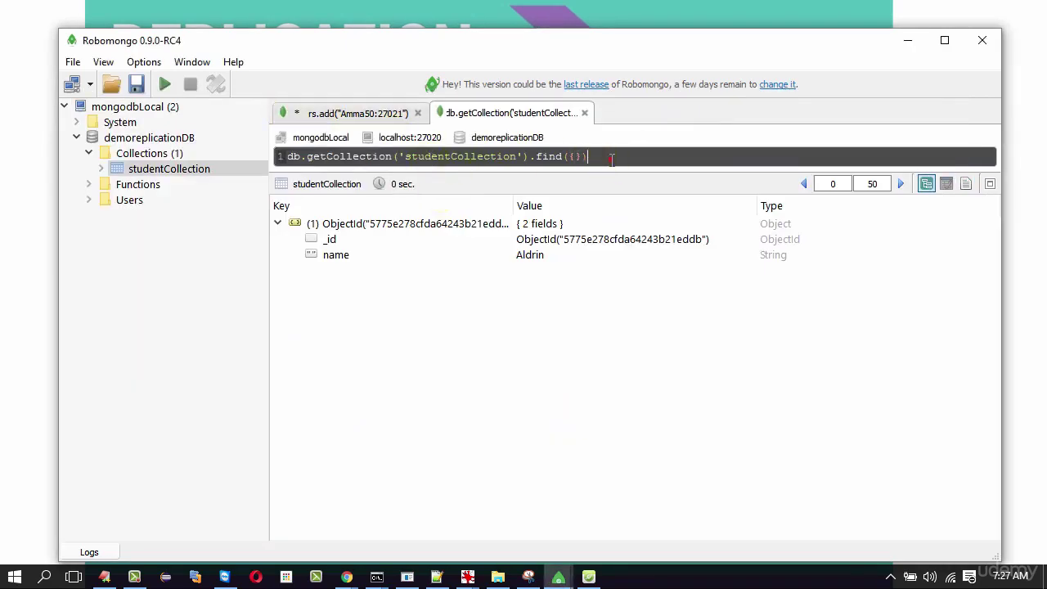
key(Return)
key(Return)
key(Return)
key(Return)
key(Return)
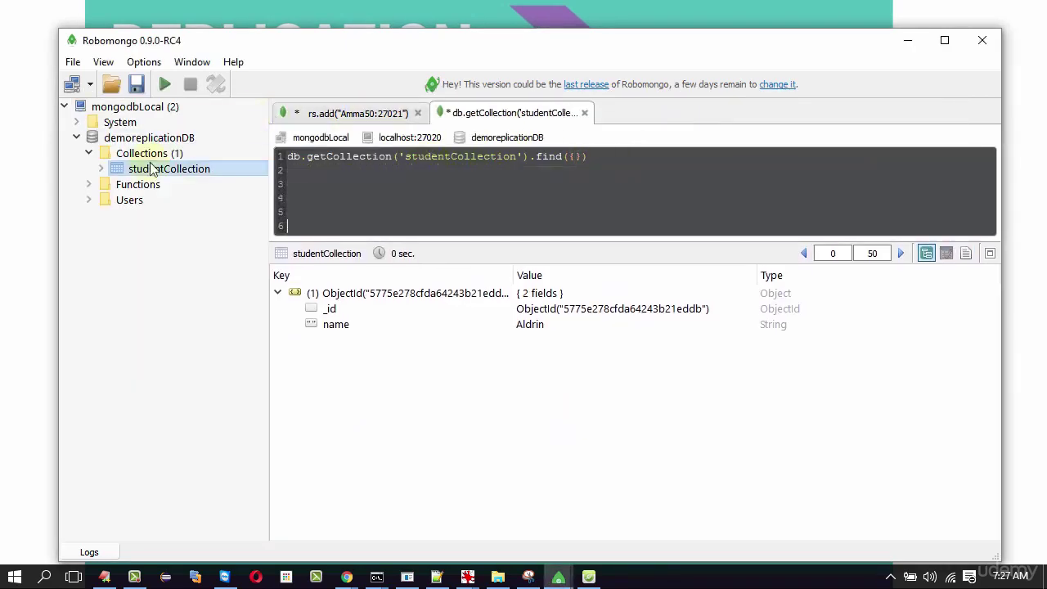
- Insert another document into studentCollection on localhost:27020 with a name field holding a second student's name, and save it
right_click(175, 169)
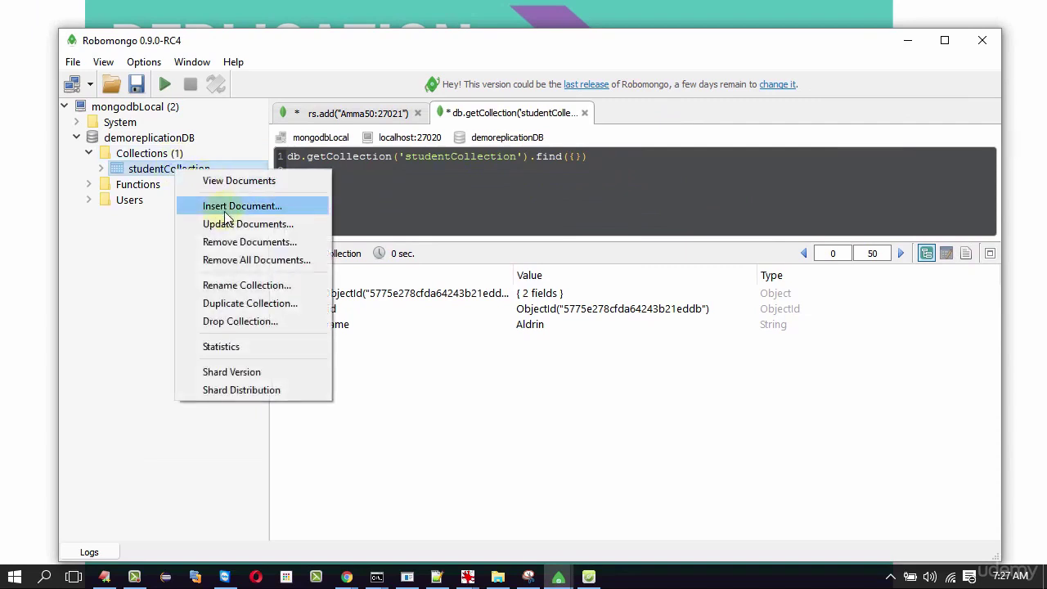
click(213, 206)
text(name:'')
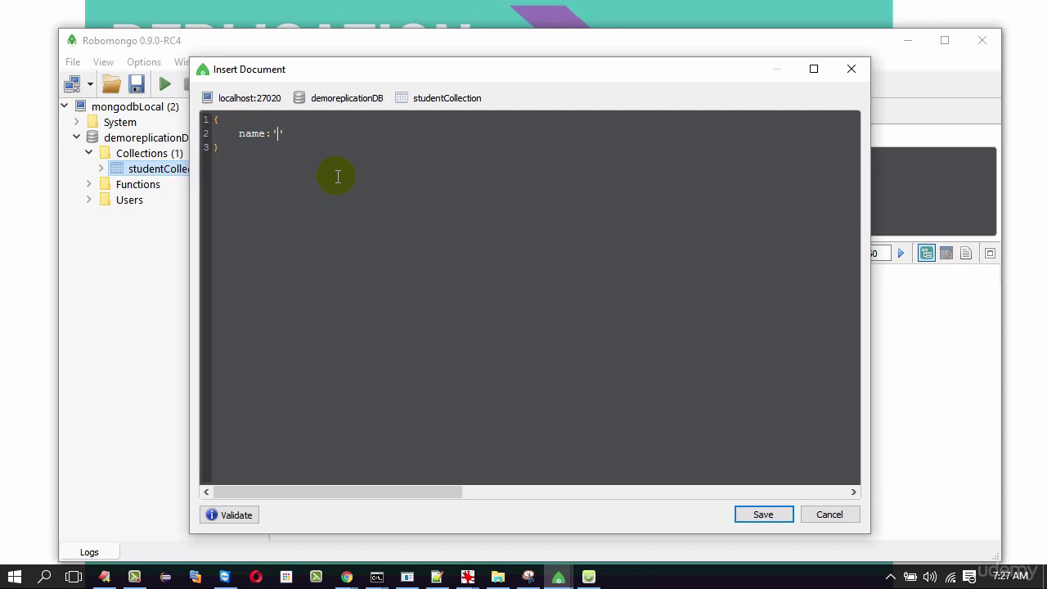
text(Philips)
click(767, 515)
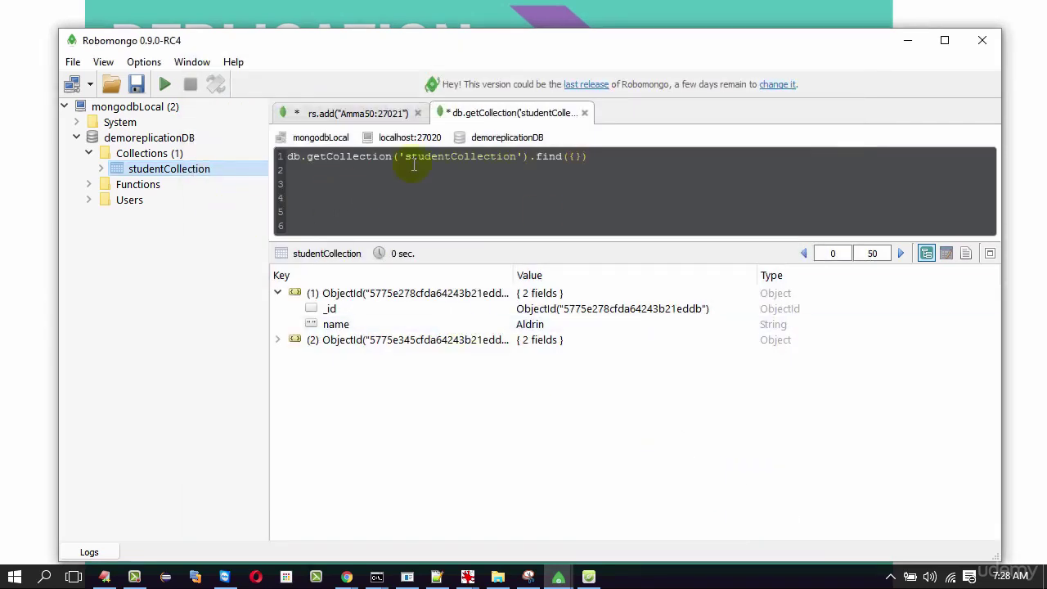
- Refresh demoreplicationDB on localhost:27020 and view the documents in studentCollection
right_click(161, 140)
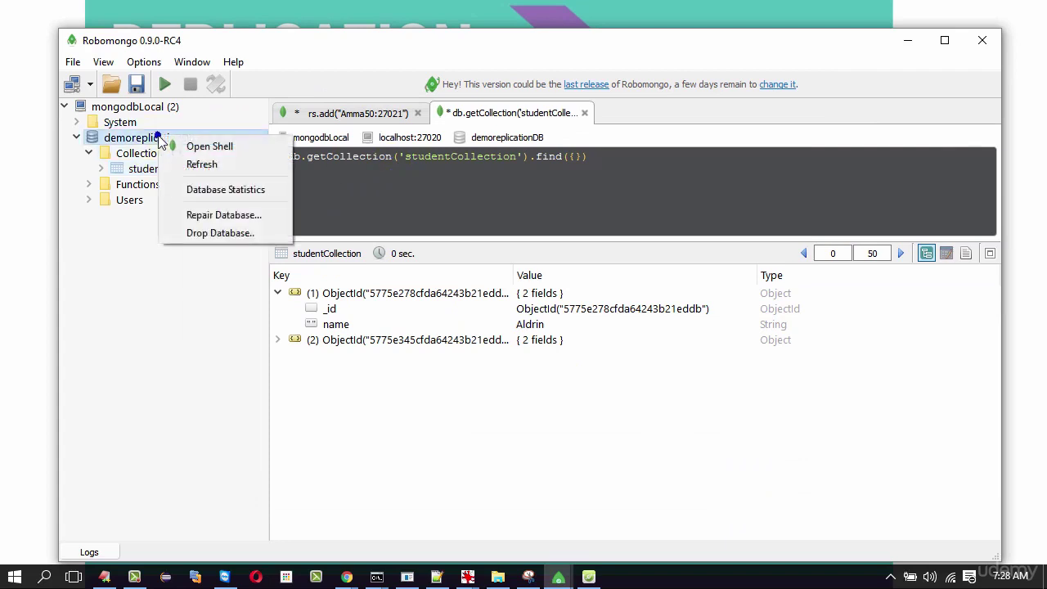
click(217, 165)
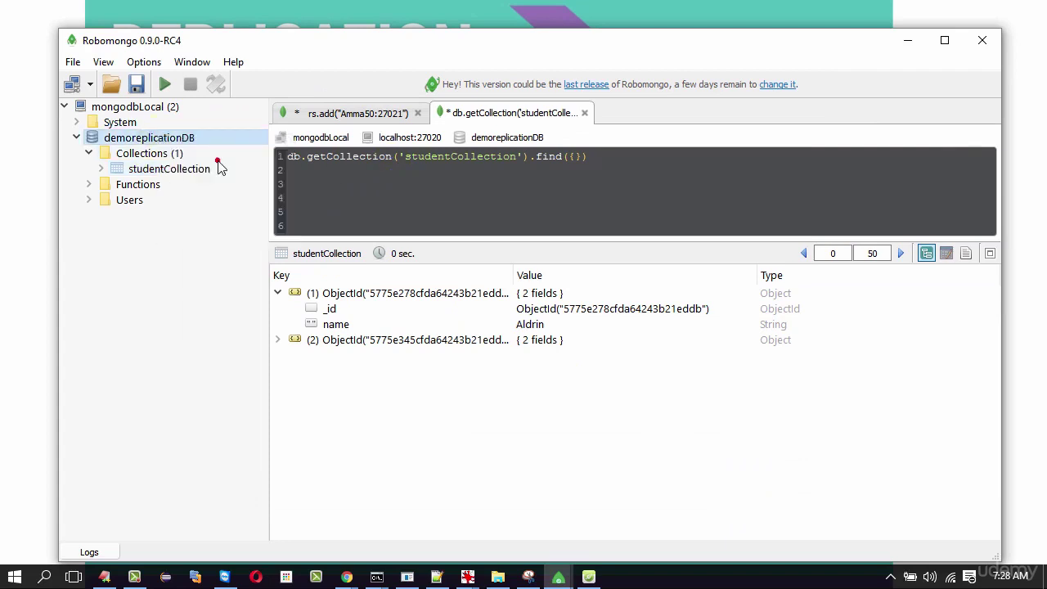
click(171, 176)
right_click(172, 175)
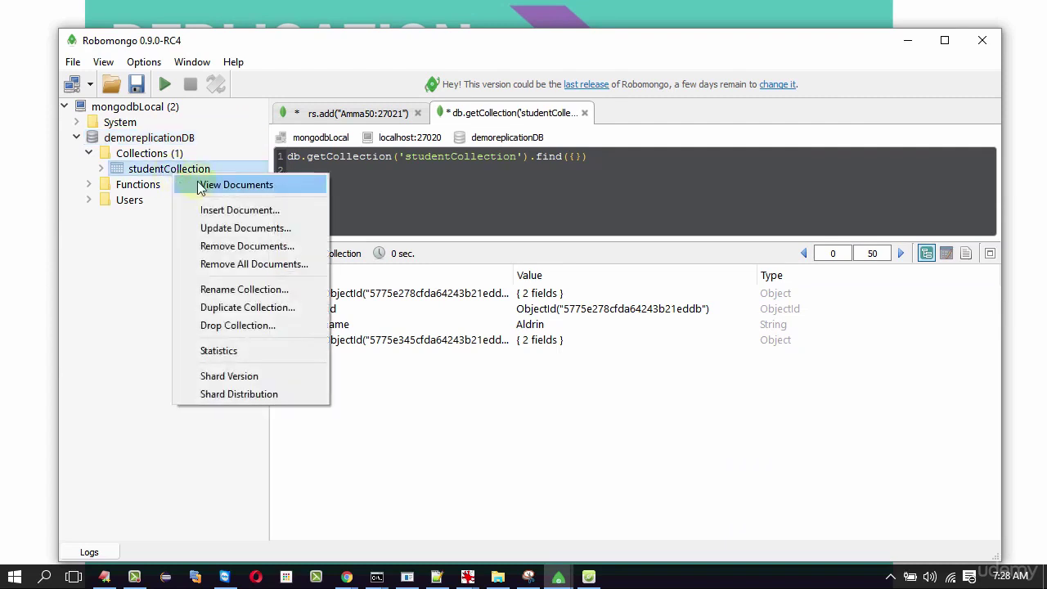
click(235, 185)
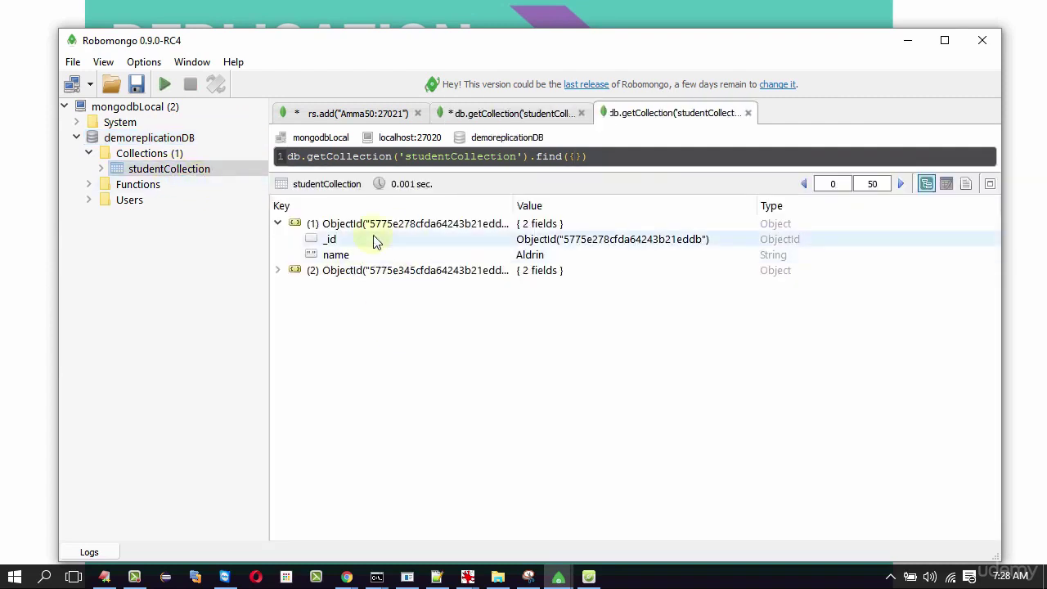
- Select the whole studentCollection find query in the newest query tab and execute it again
click(574, 161)
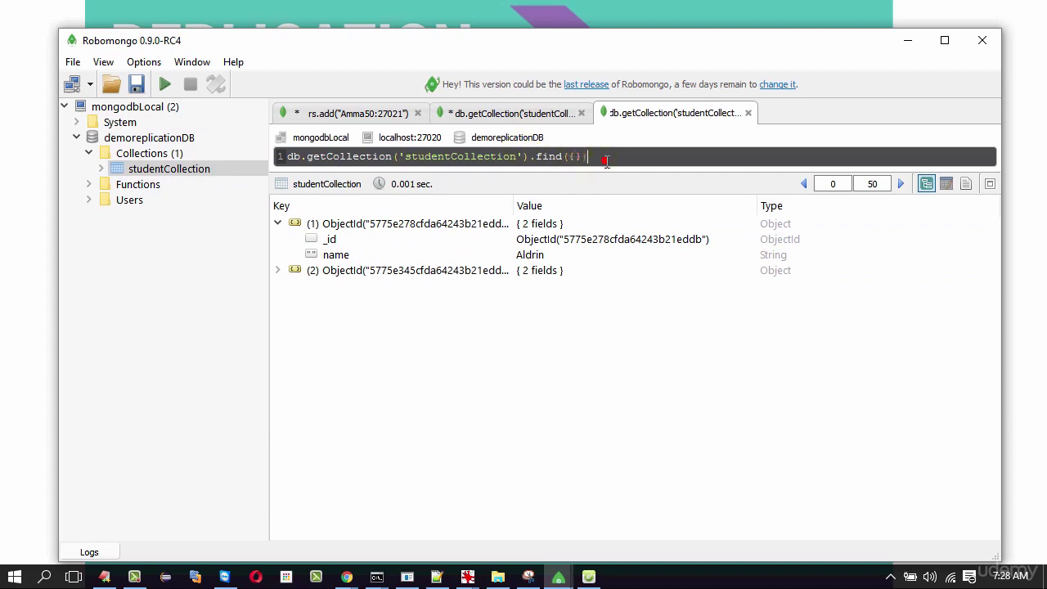
key(ctrl+a)
click(163, 84)
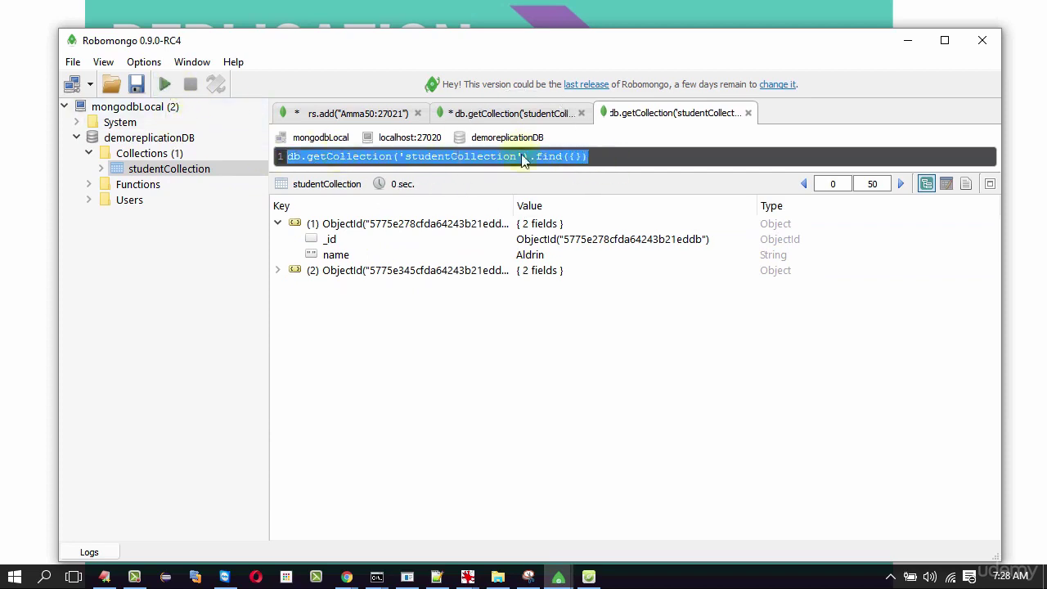
- Switch to the Robomongo window connected to localhost:27021 and view the documents in demoreplicationDB's studentCollection
key(alt+Tab)
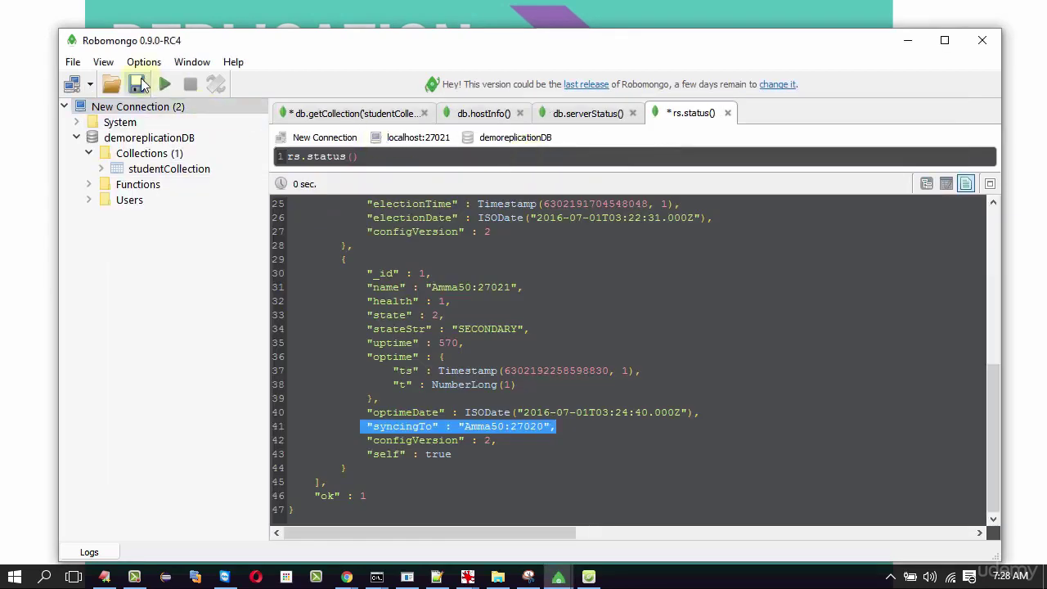
right_click(164, 138)
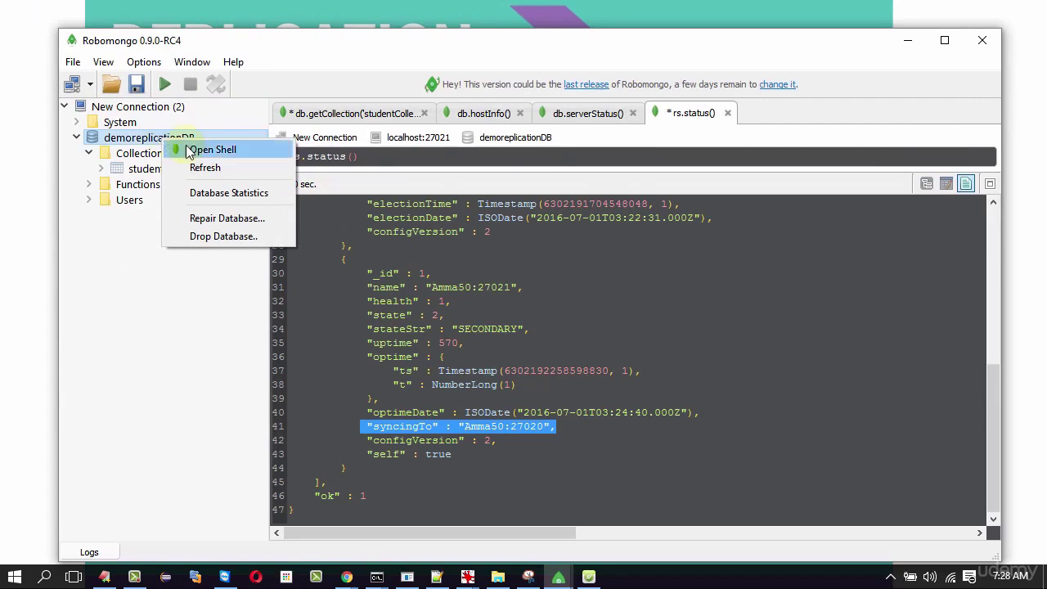
right_click(144, 169)
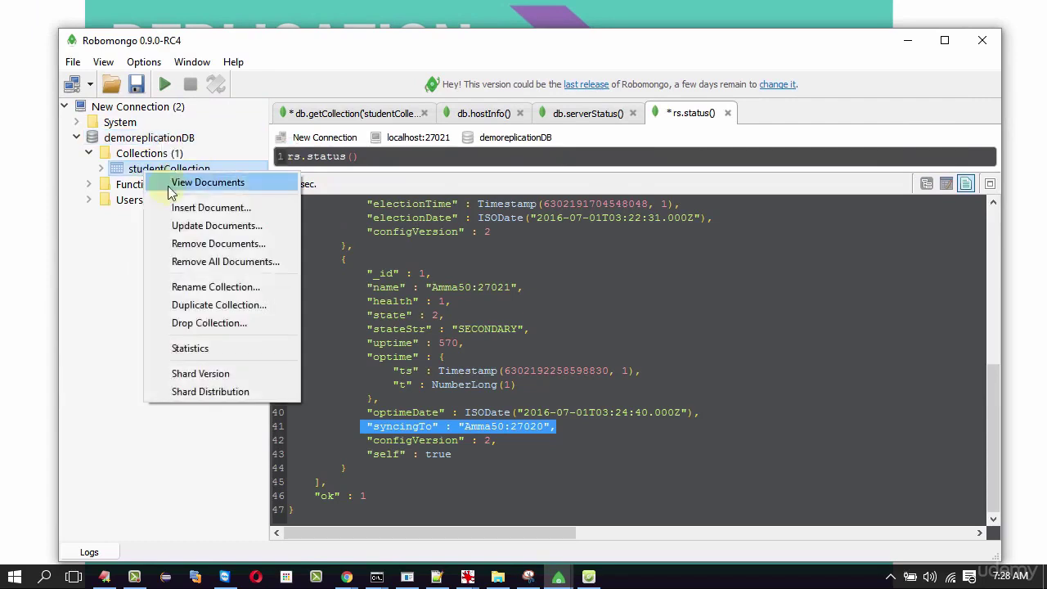
click(171, 183)
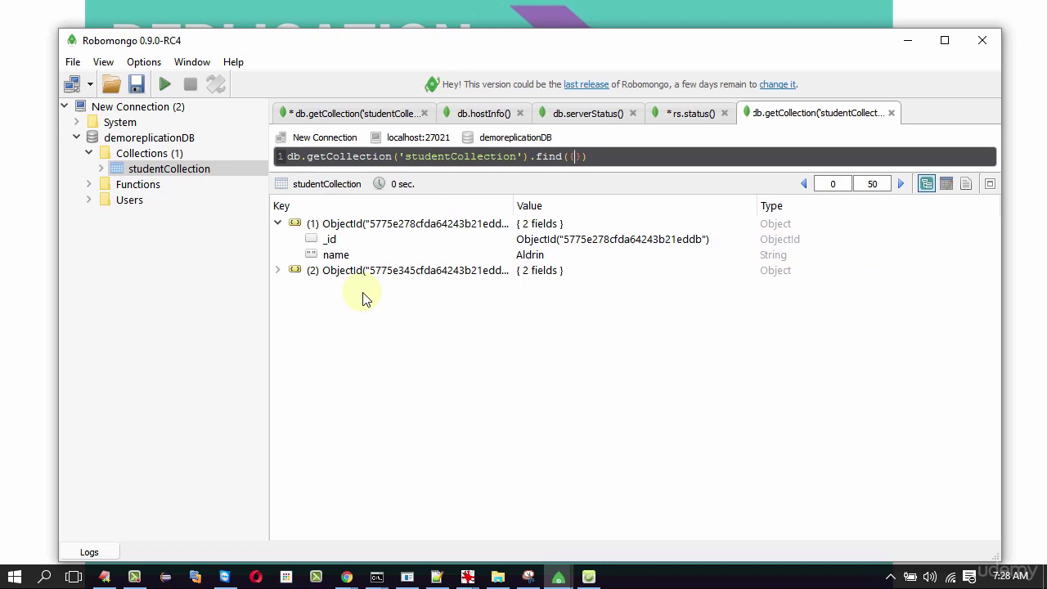
click(344, 25)
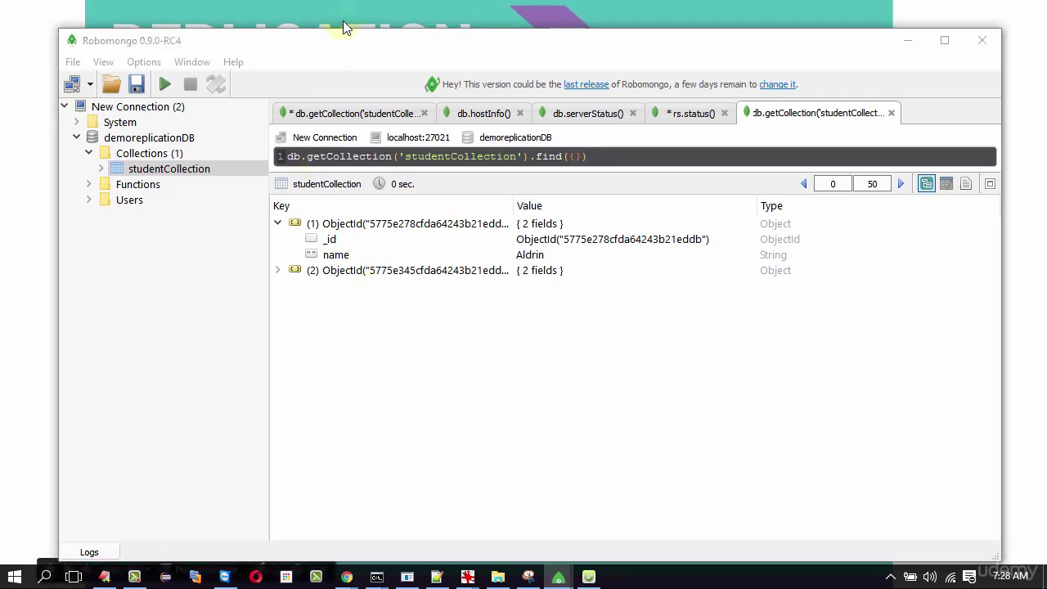
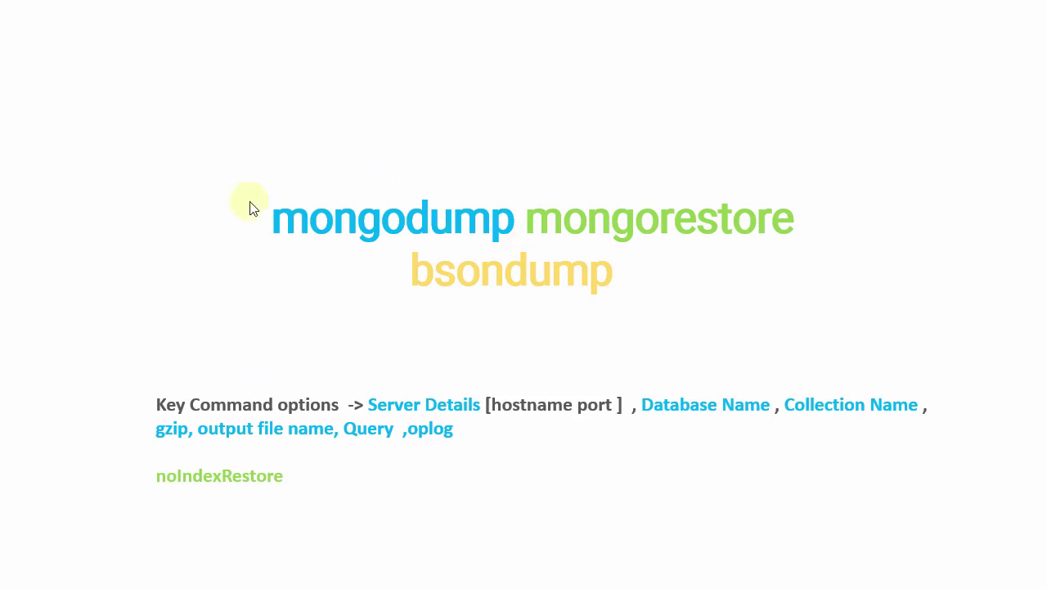
- Switch to the mongodump manual page in Chrome and highlight the Synopsis wording about creating a binary export of a database's contents
key(alt+Tab)
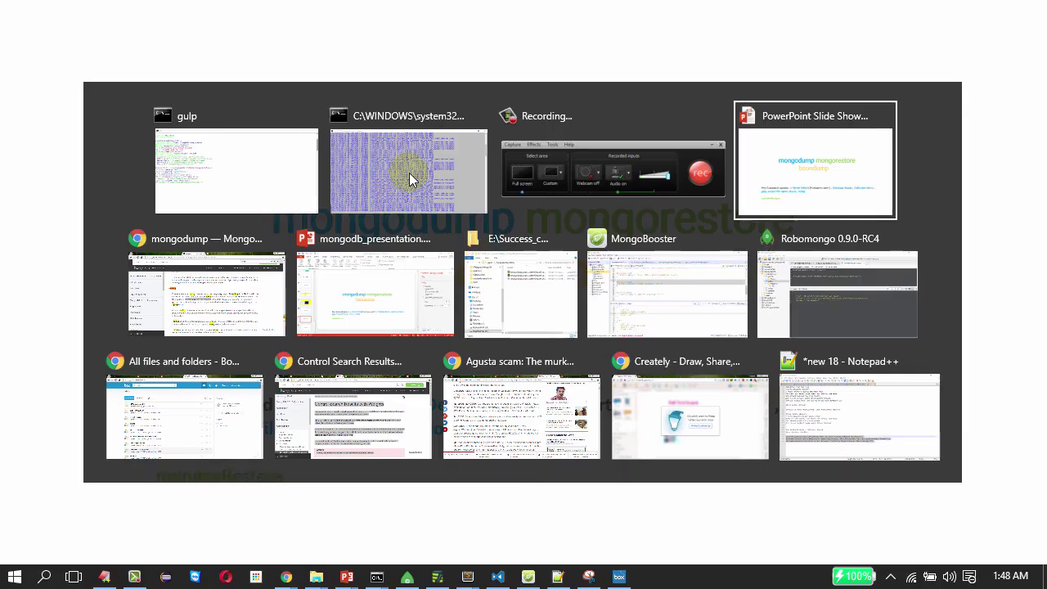
key(alt+Tab)
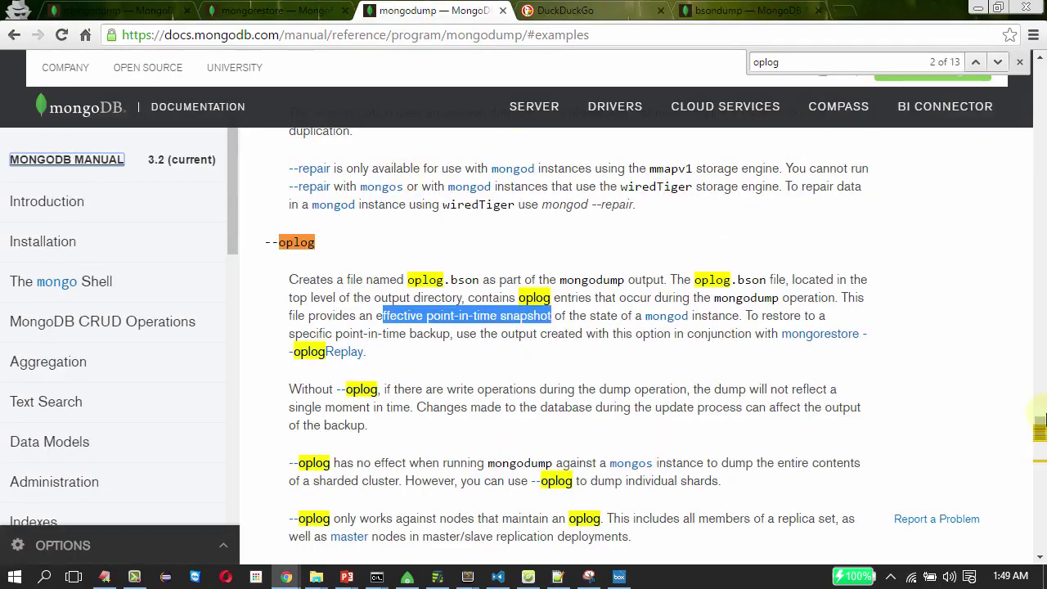
drag(1043, 419, 1041, 94)
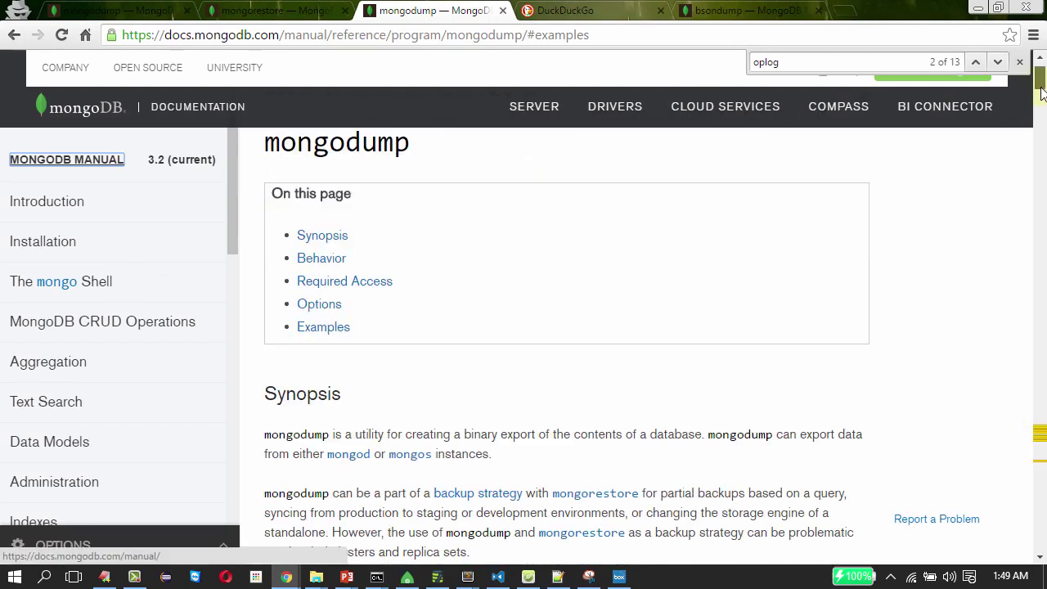
scroll(462, 176, down, 3)
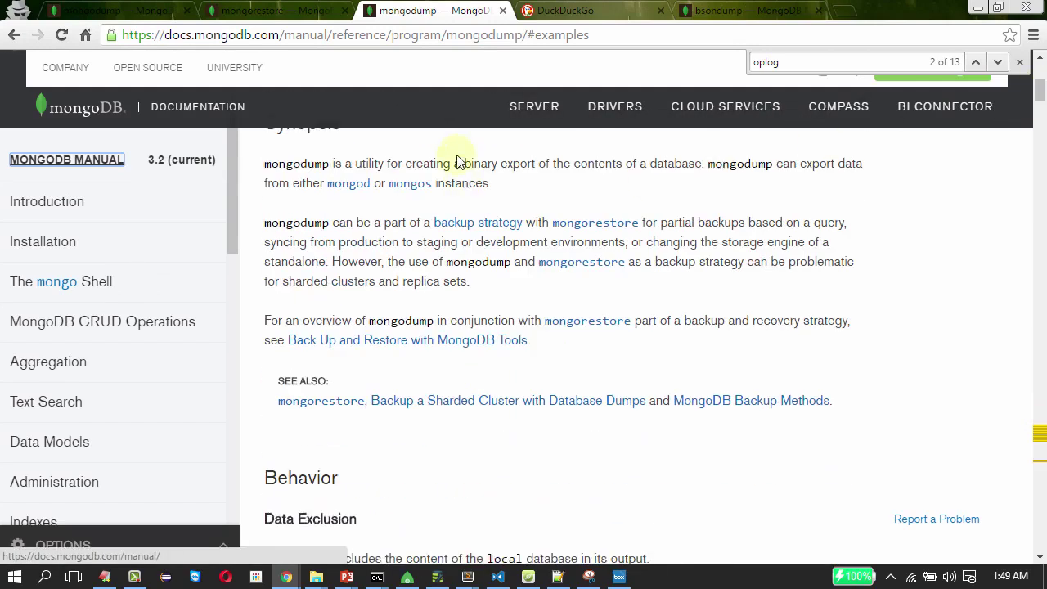
click(461, 163)
drag(398, 163, 704, 163)
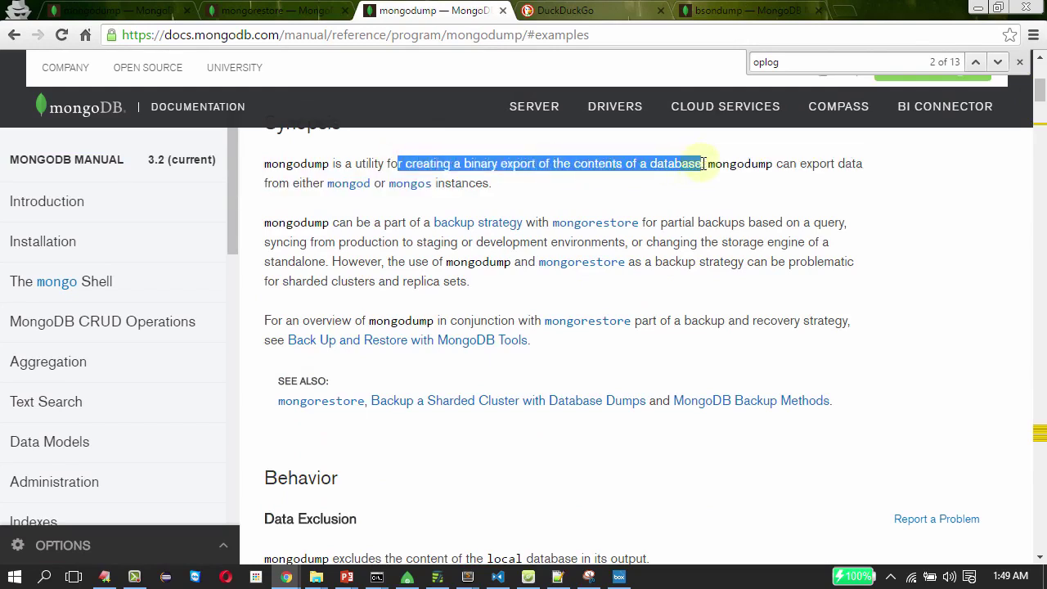
click(687, 204)
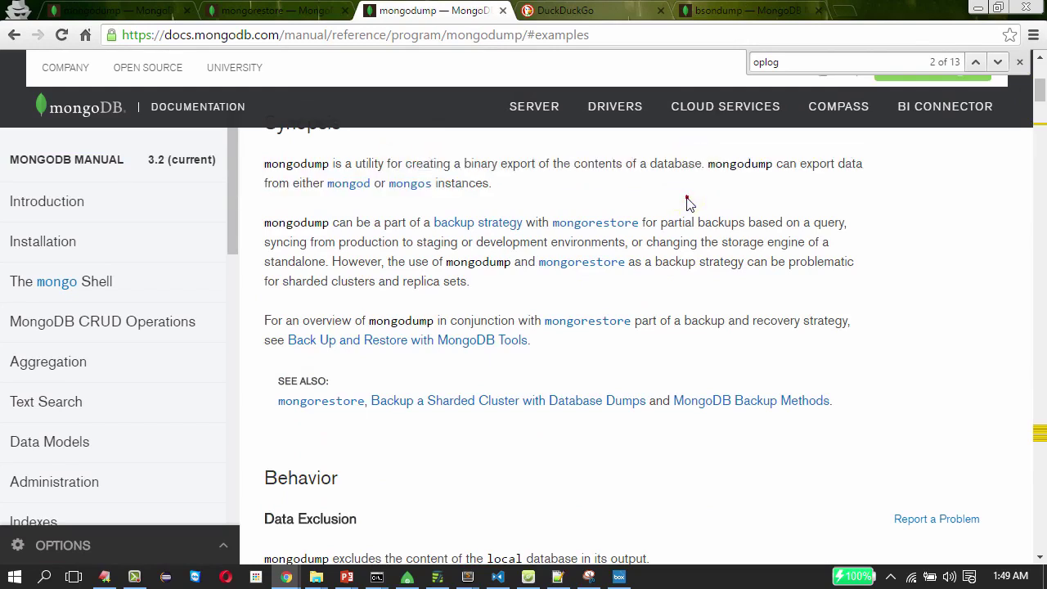
- Find the --oplog option on the mongodump page and highlight its oplog.bson file, point-in-time snapshot and mongorestore --oplogReplay wording
click(996, 69)
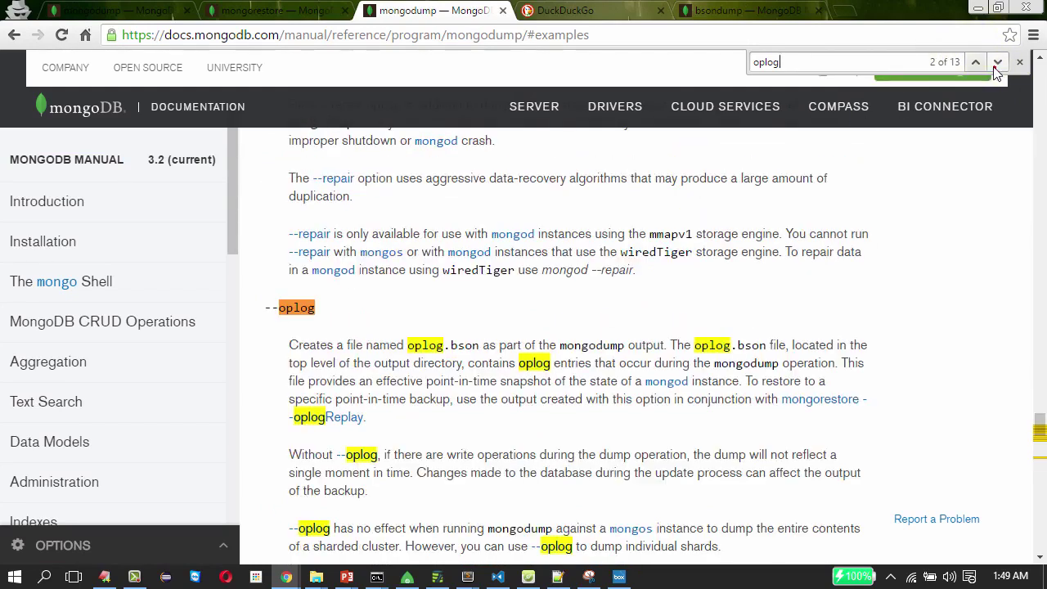
click(308, 350)
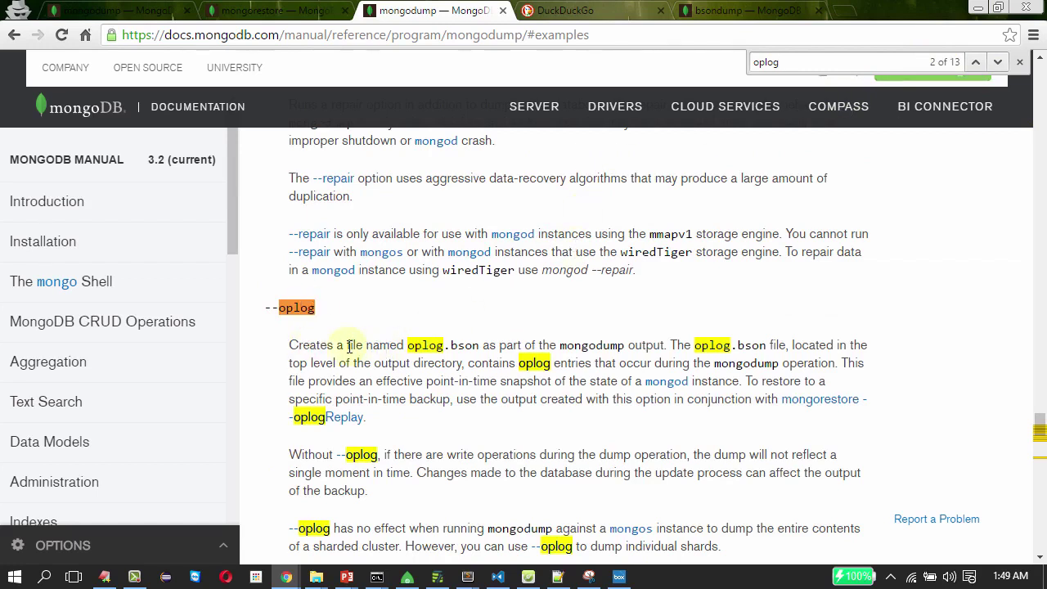
drag(349, 346, 483, 341)
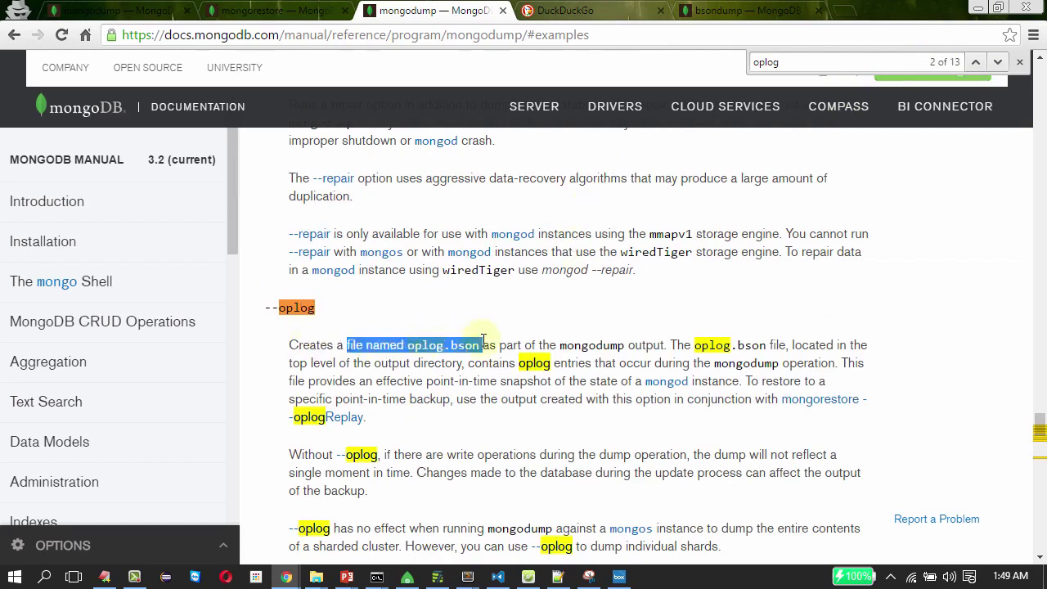
drag(373, 379, 556, 383)
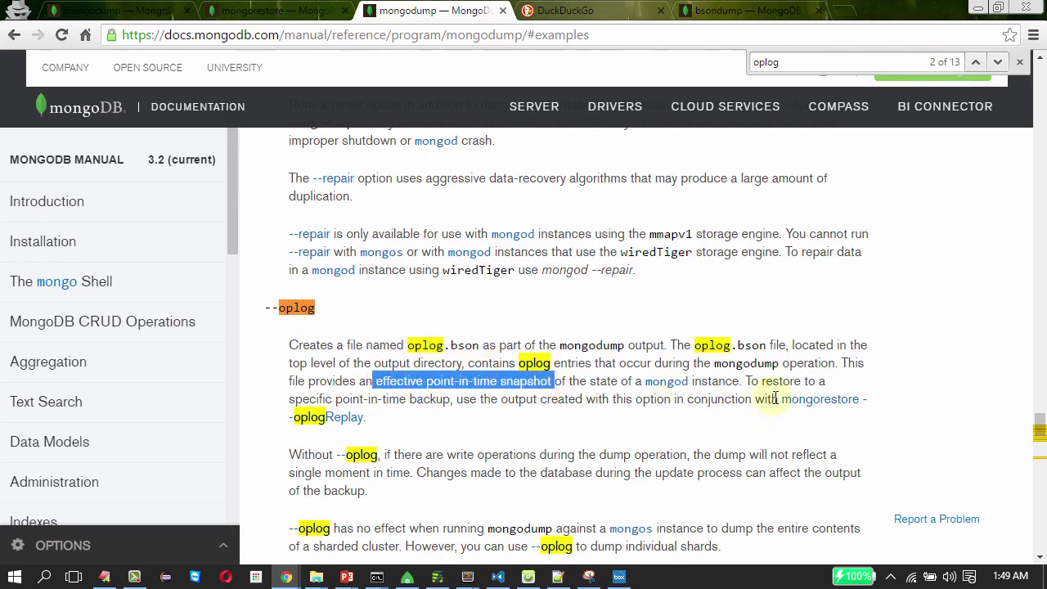
drag(782, 401, 403, 421)
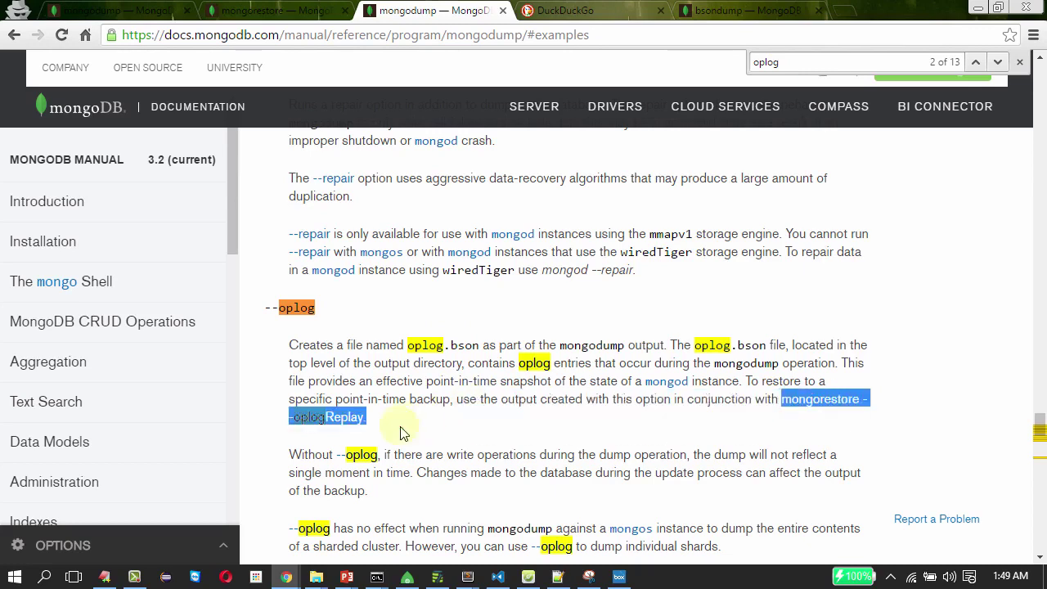
click(401, 430)
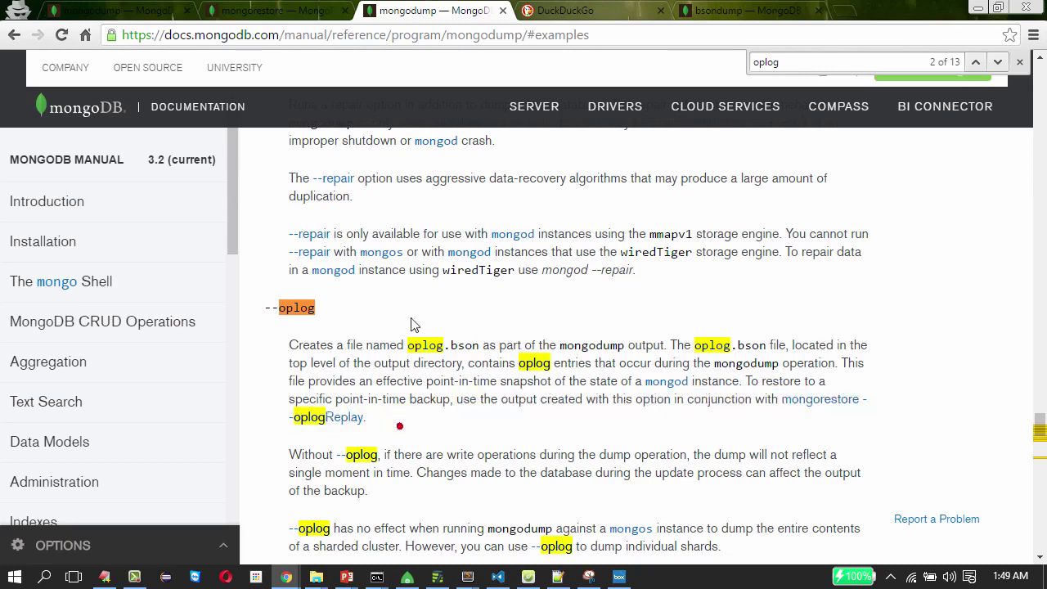
- Bring up the mongorestore manual page and highlight the Synopsis wording about writing data from a binary database dump
click(311, 9)
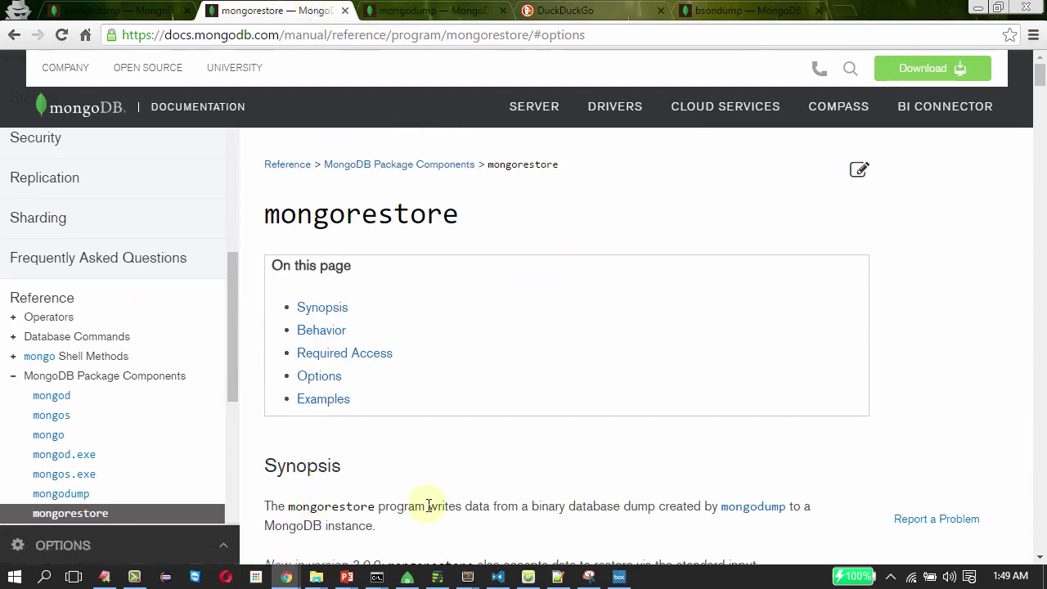
drag(433, 504, 756, 519)
click(540, 350)
- Search the mongorestore page for "noinde" and examine the --noIndexRestore option and its description
key(ctrl+f)
text(noinde)
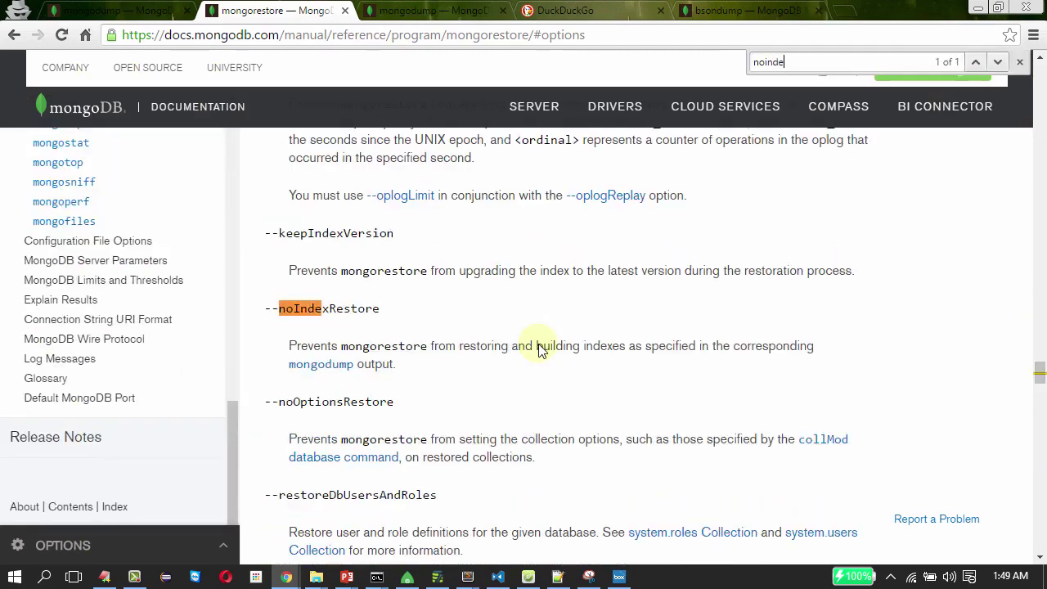
double_click(339, 307)
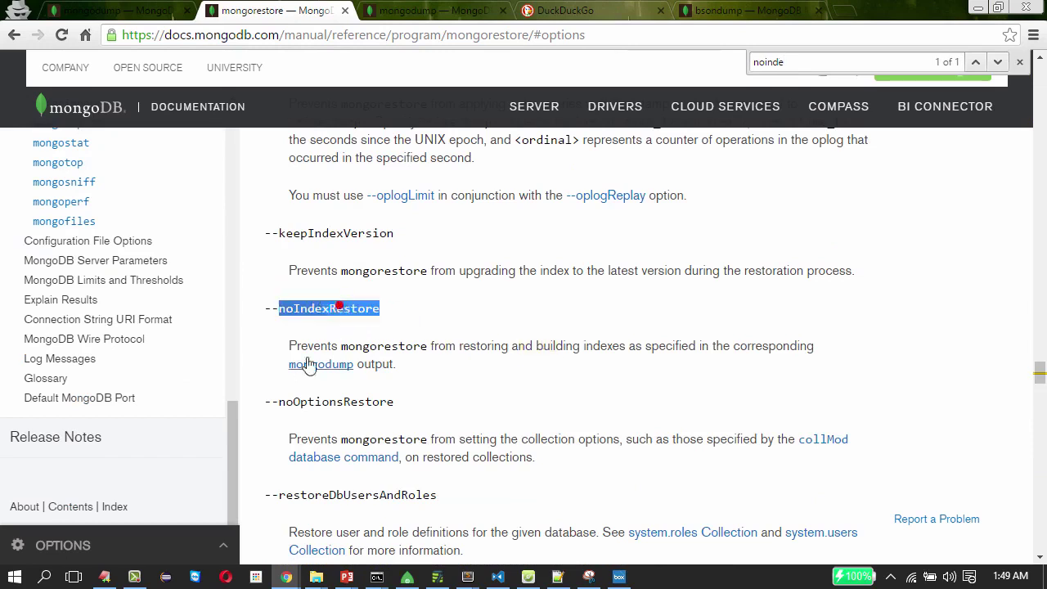
double_click(404, 346)
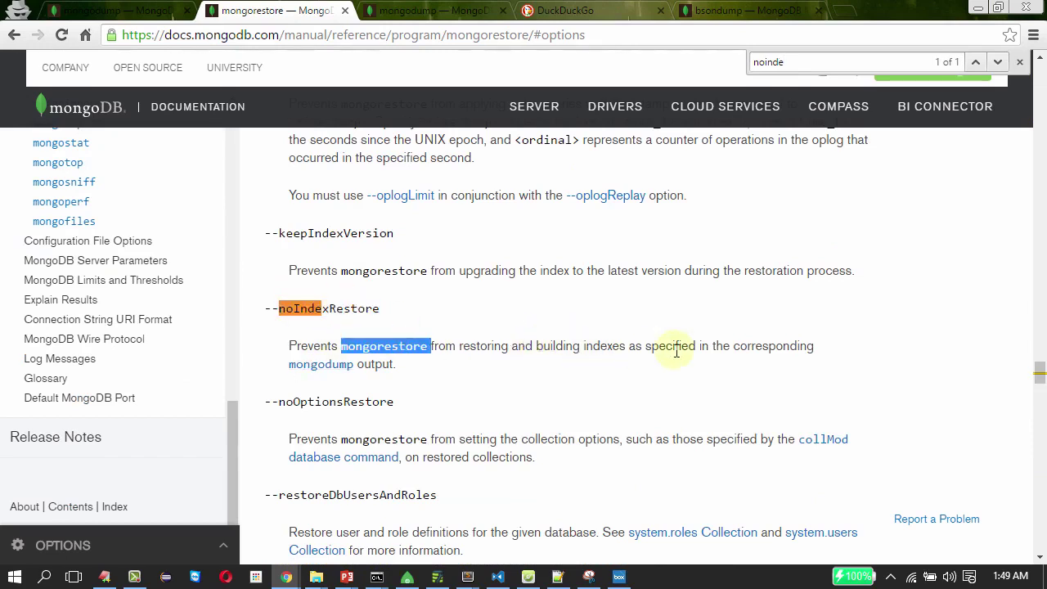
double_click(306, 315)
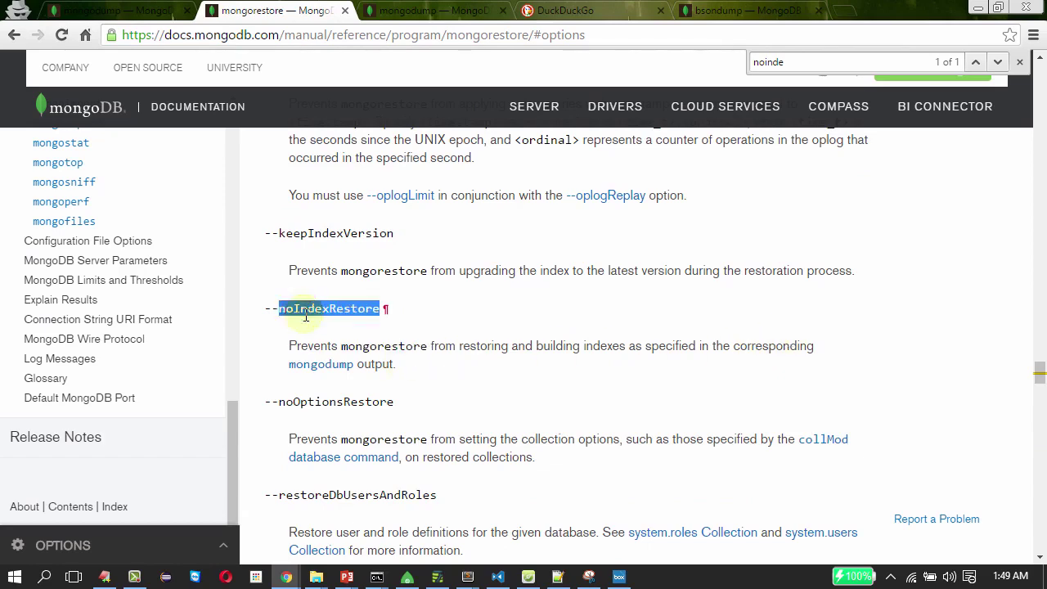
click(398, 329)
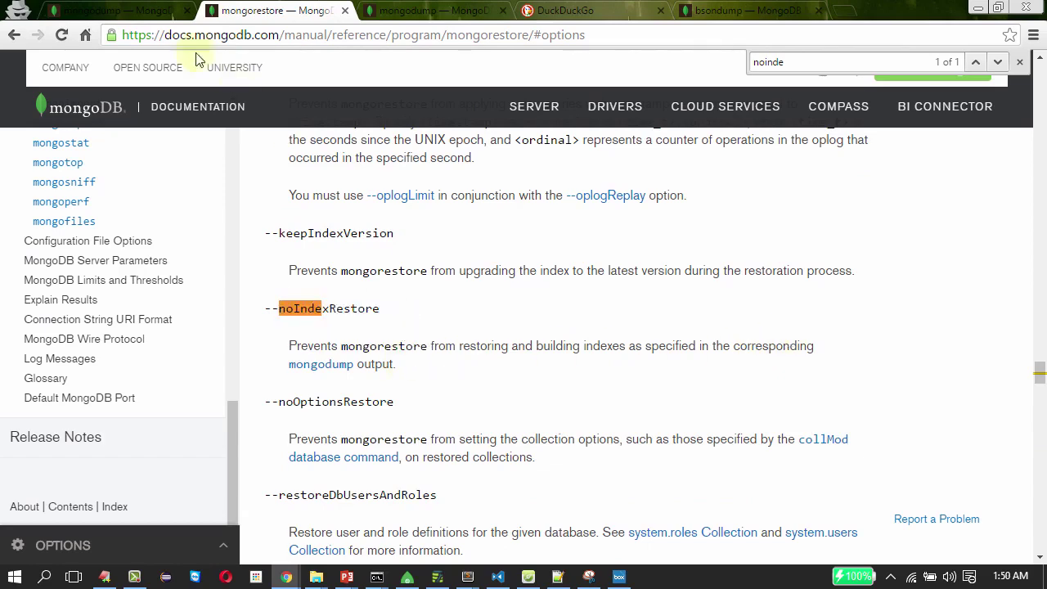
- Bring up the bsondump manual page and examine its Synopsis on converting BSON files to JSON and reading mongodump output
click(156, 10)
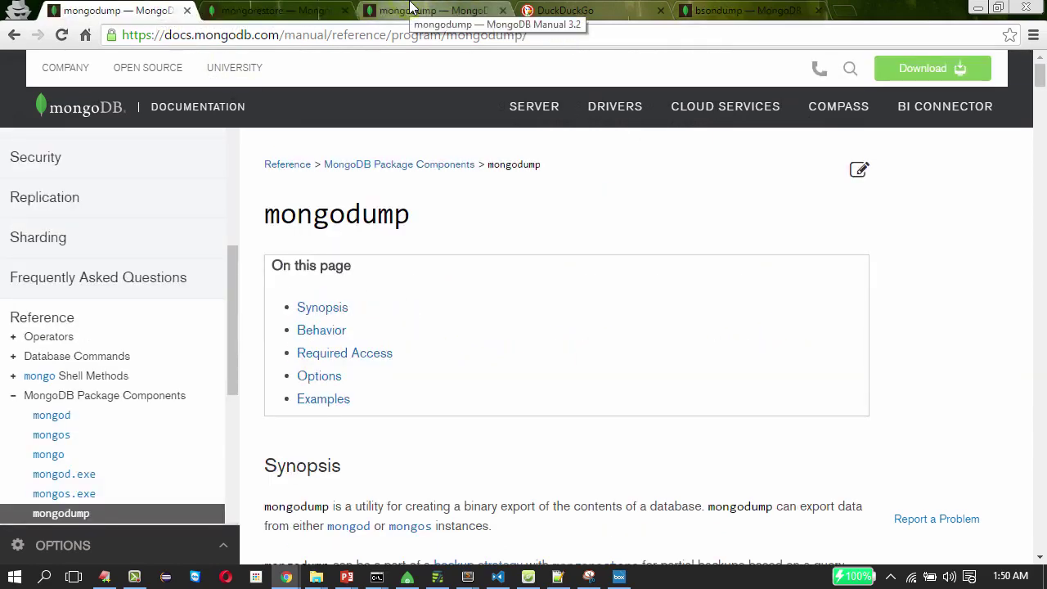
click(725, 9)
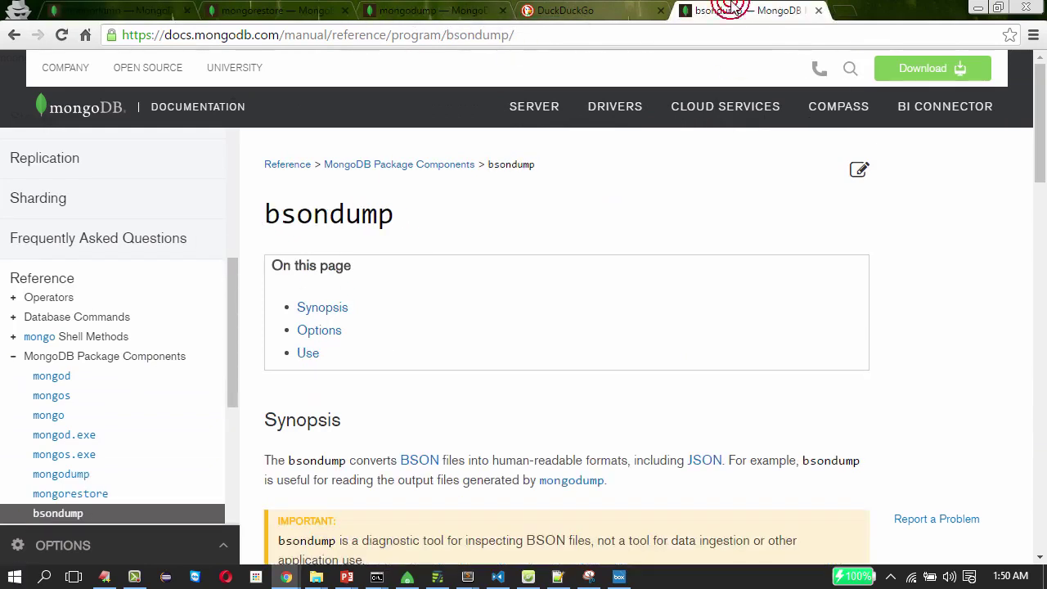
drag(296, 216, 395, 219)
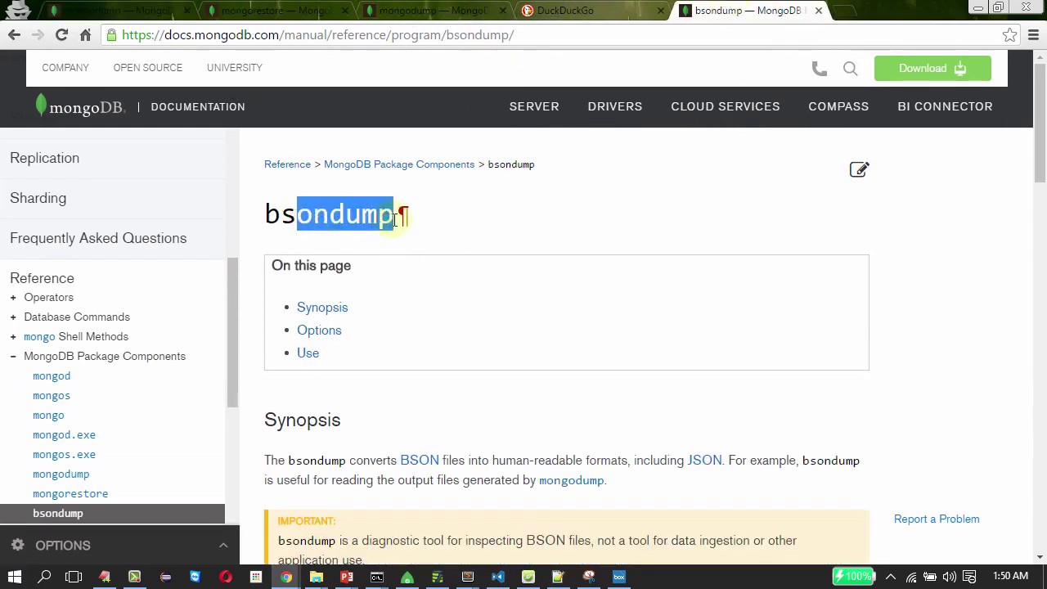
click(357, 462)
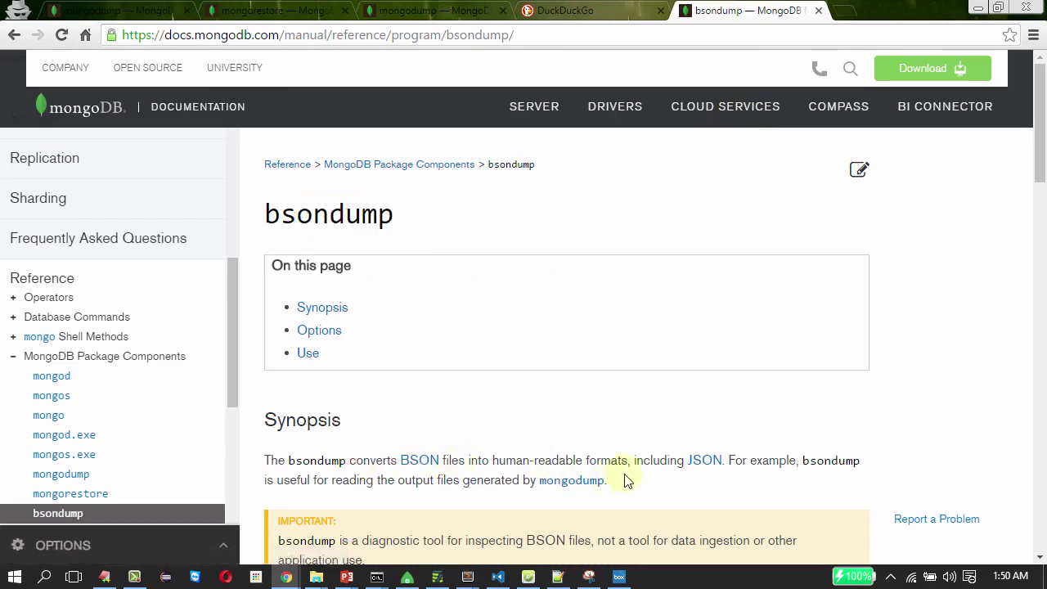
drag(642, 462, 729, 463)
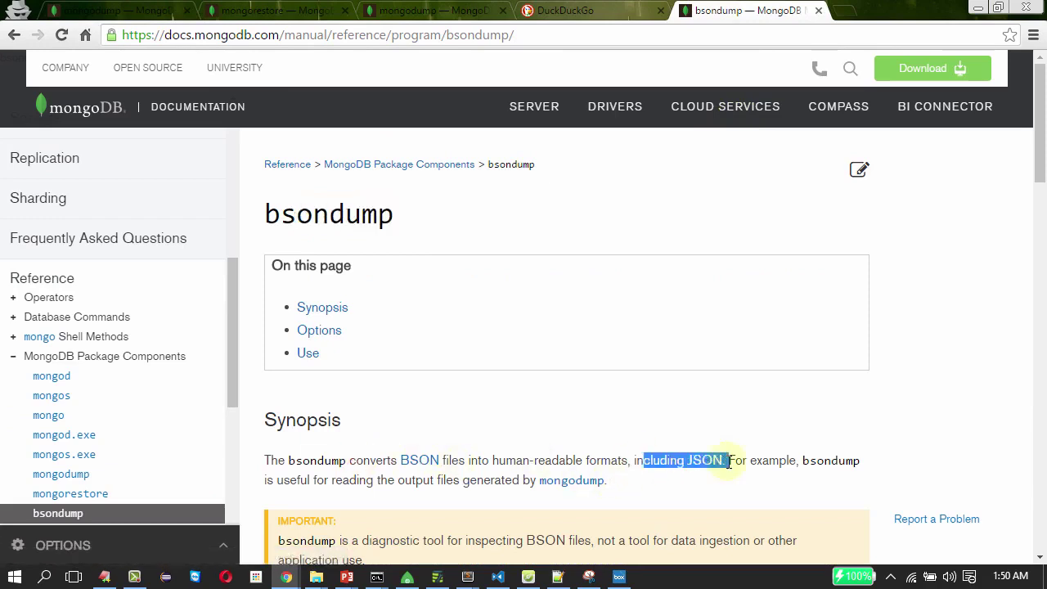
click(623, 484)
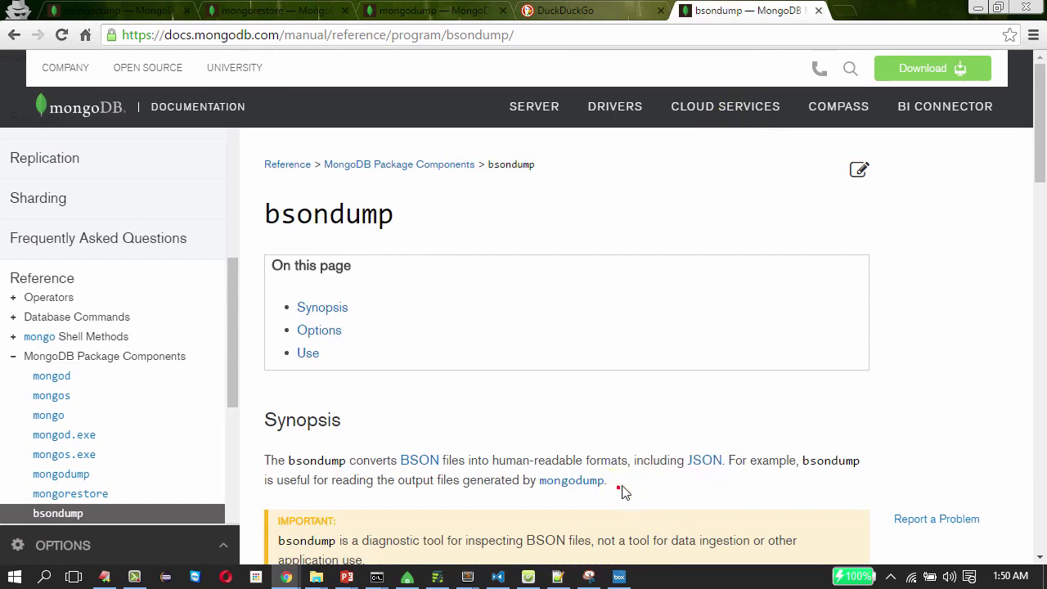
mouse_move(736, 468)
mouse_down()
mouse_move(805, 462)
mouse_move(718, 468)
mouse_up()
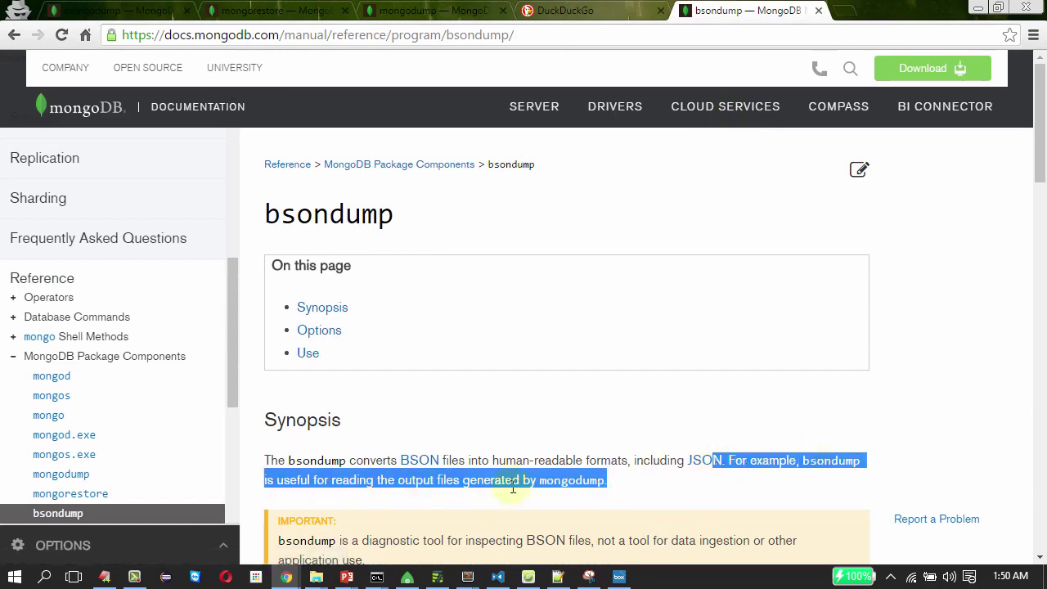
double_click(356, 216)
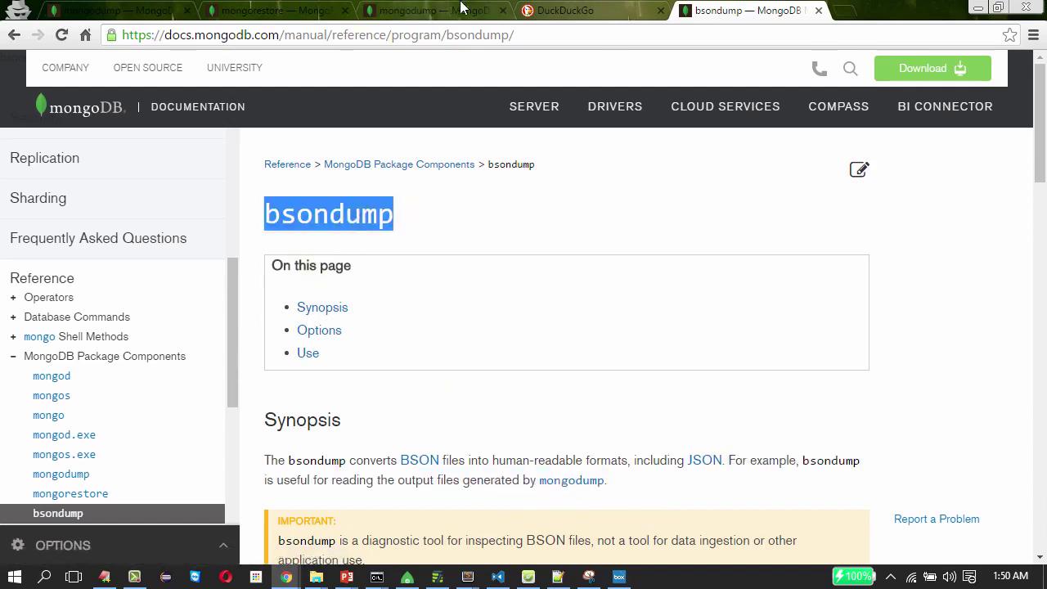
- Revisit the mongodump page's --oplog section, return to the bsondump page and clear the highlighted heading
click(429, 10)
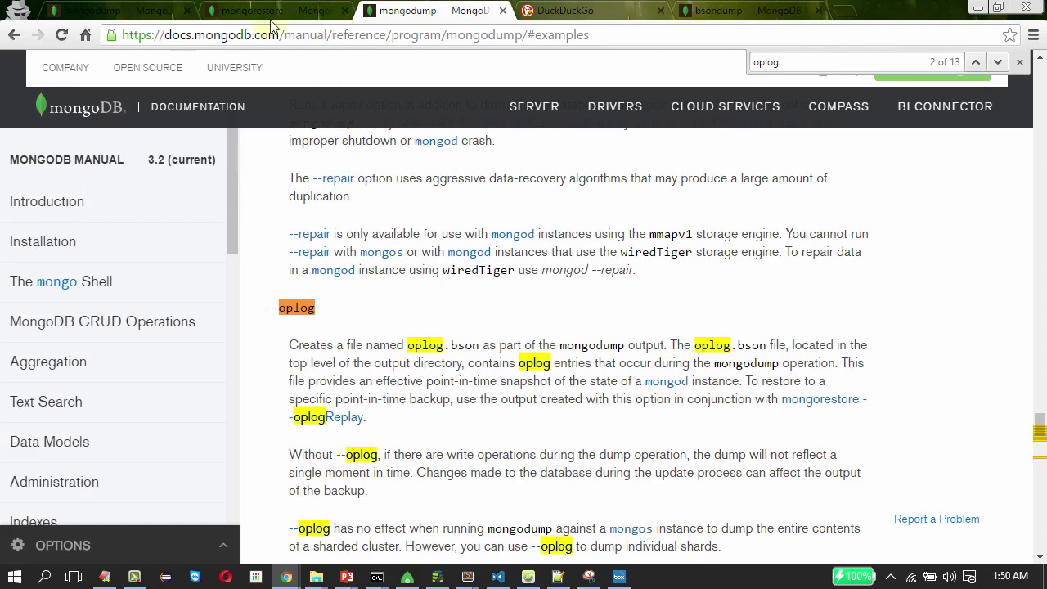
key(ctrl+Tab)
key(ctrl+Tab)
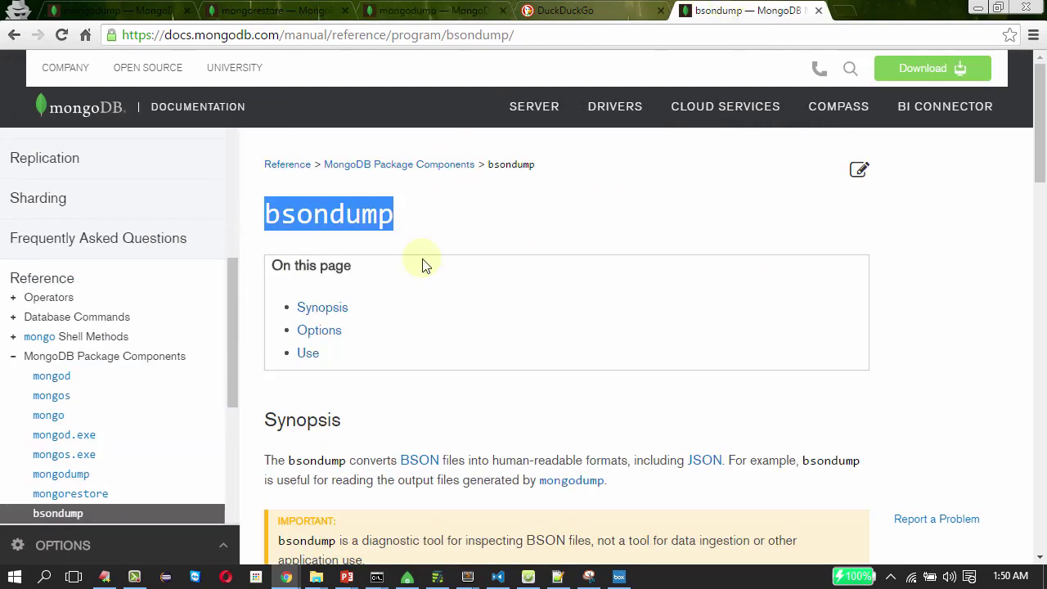
click(422, 196)
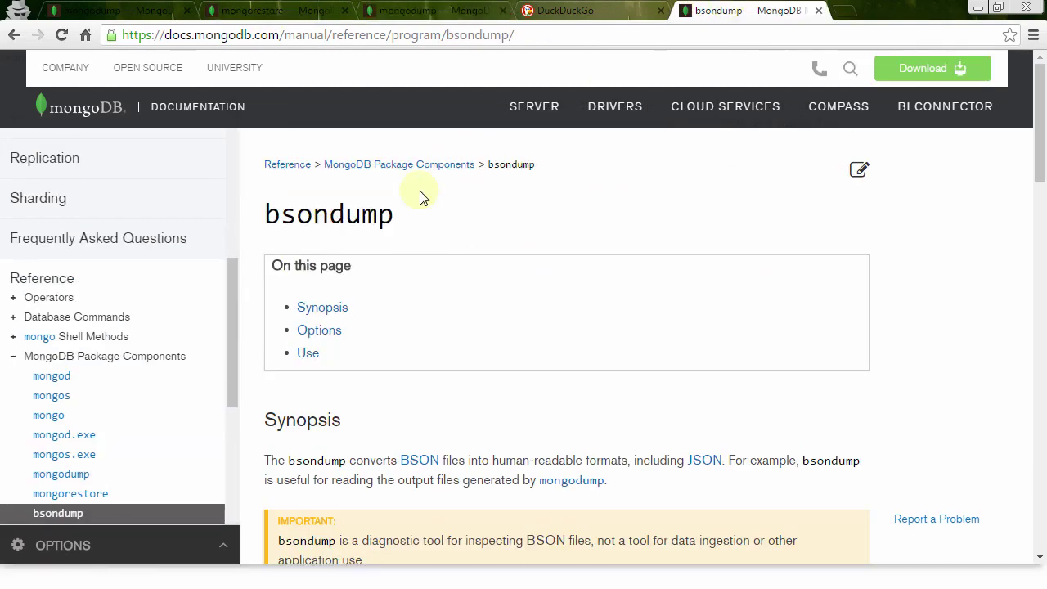
- Switch to MongoBooster and open the Mongodump dialog for the articles collection of the learnMongoDB database
key(alt+Tab)
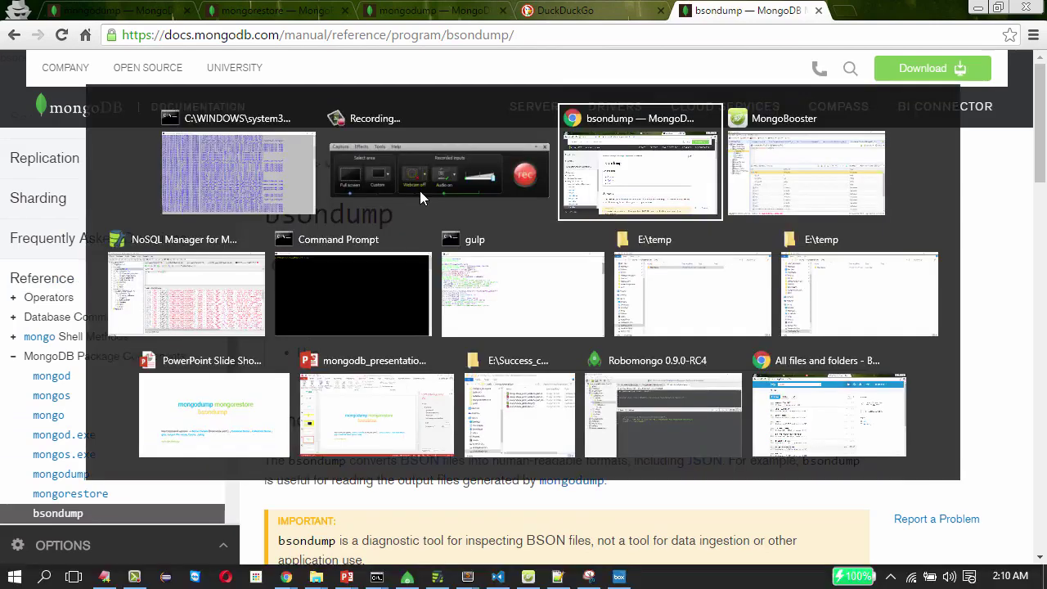
key(alt+Tab)
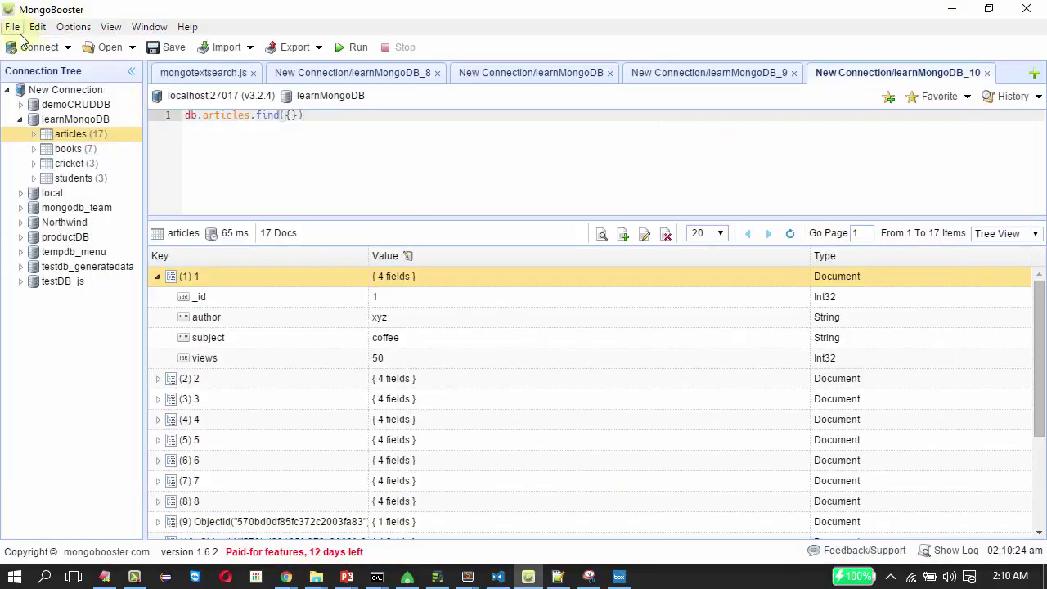
click(18, 33)
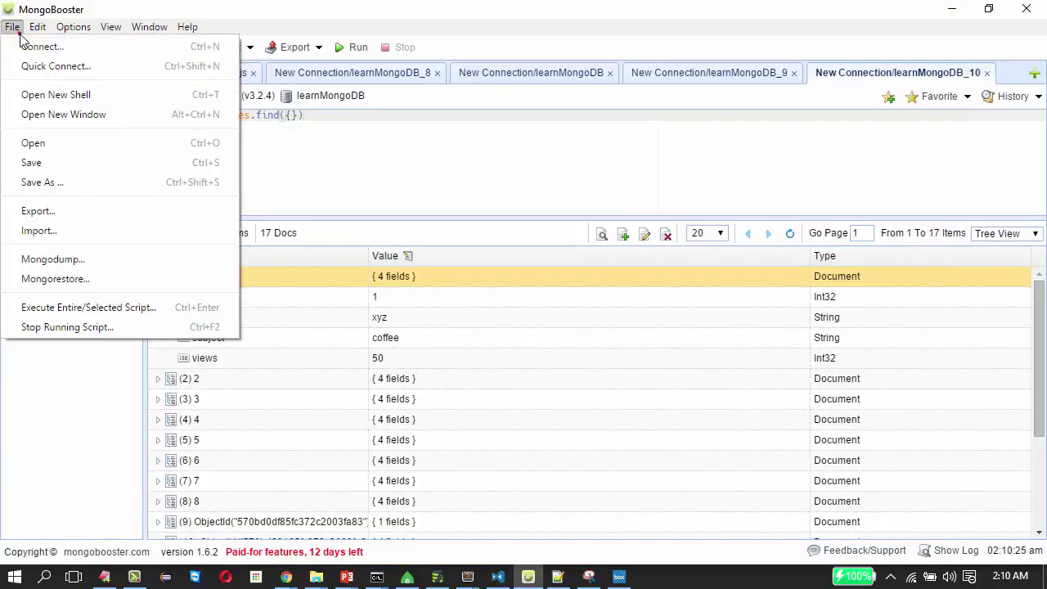
click(37, 264)
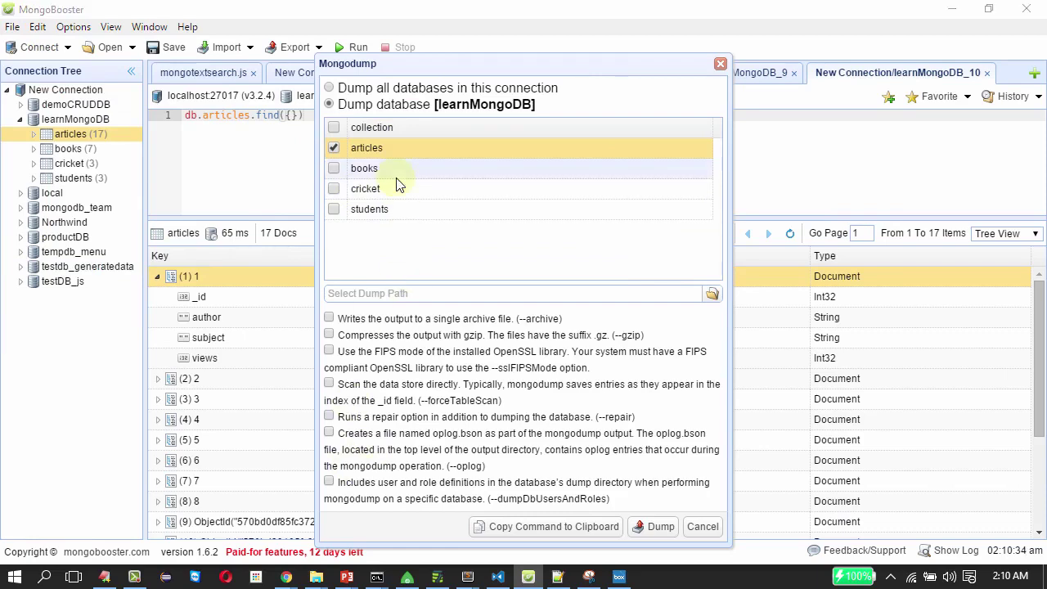
- Switch to NoSQL Manager for MongoDB and open the mongodump utility for the productDB database
key(alt+Tab)
key(alt+Tab)
key(alt+Tab)
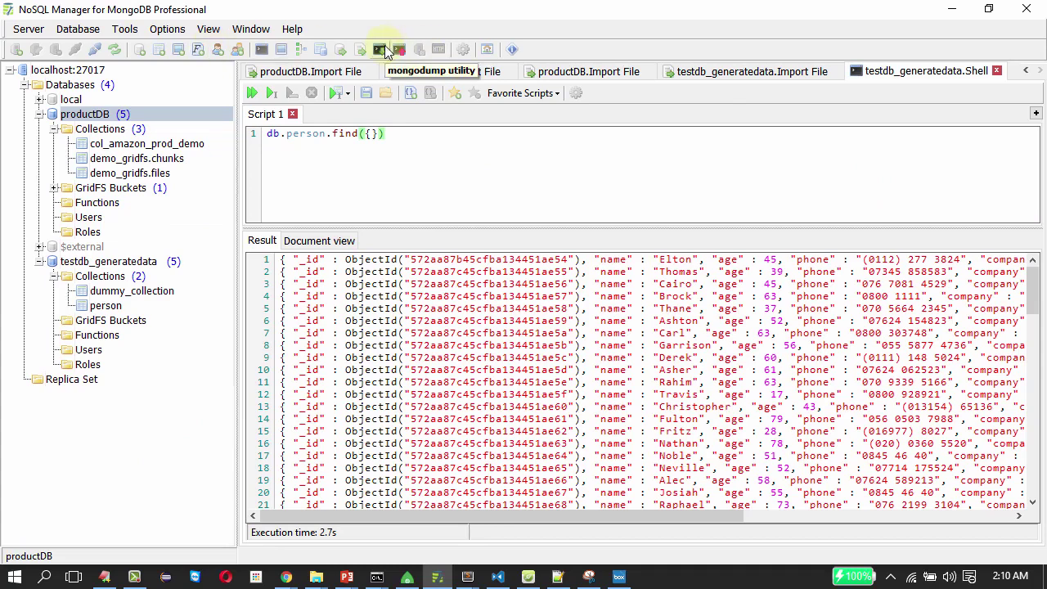
click(387, 50)
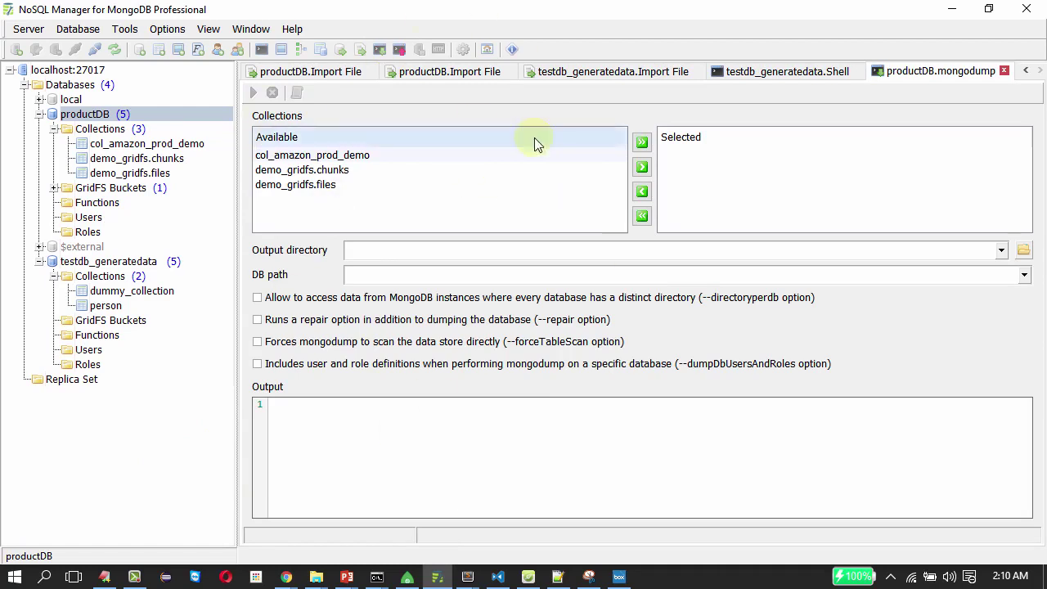
- Bring up the Command Prompt, then return to MongoBooster and inspect the articles collection's statistics in the learnMongoDB database
key(alt+Tab)
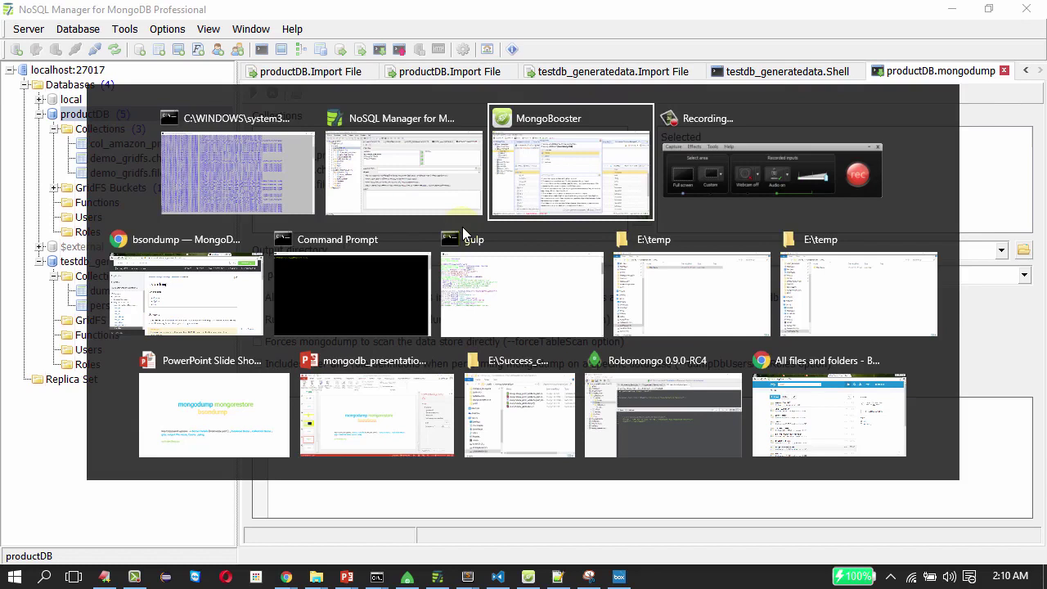
key(Tab)
key(Tab)
key(Tab)
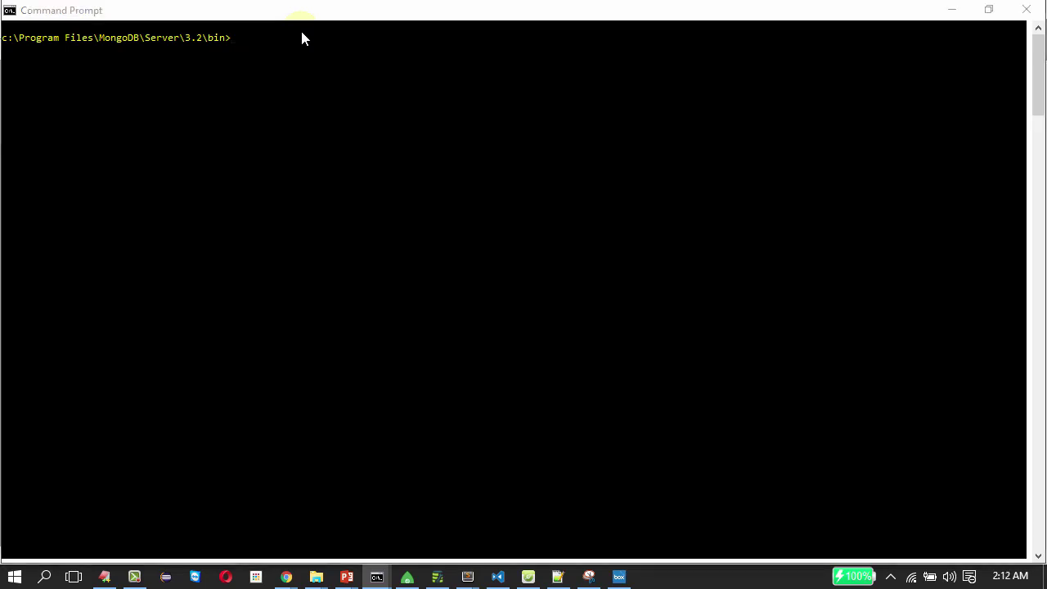
key(alt+Tab)
key(alt+Tab)
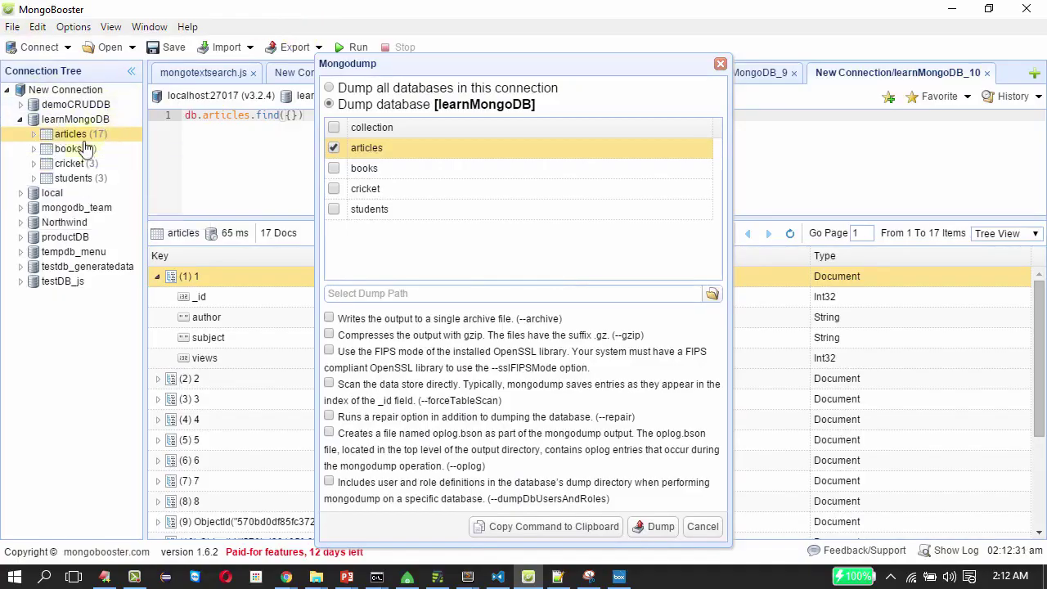
mouse_move(92, 139)
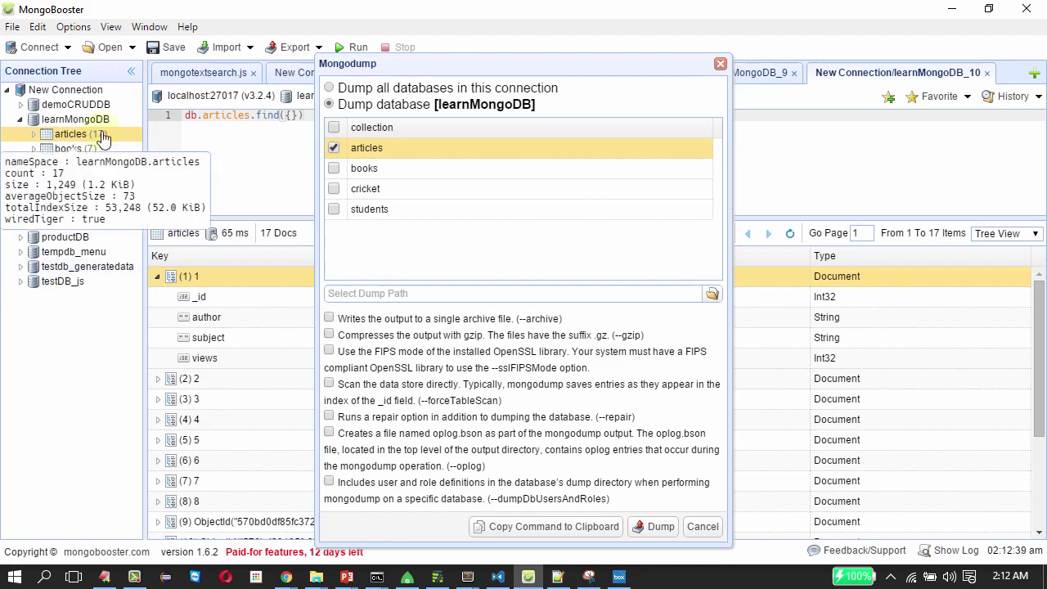
- In the Command Prompt, begin the dump command with mongodump --db learnMongoDB
key(alt+Tab)
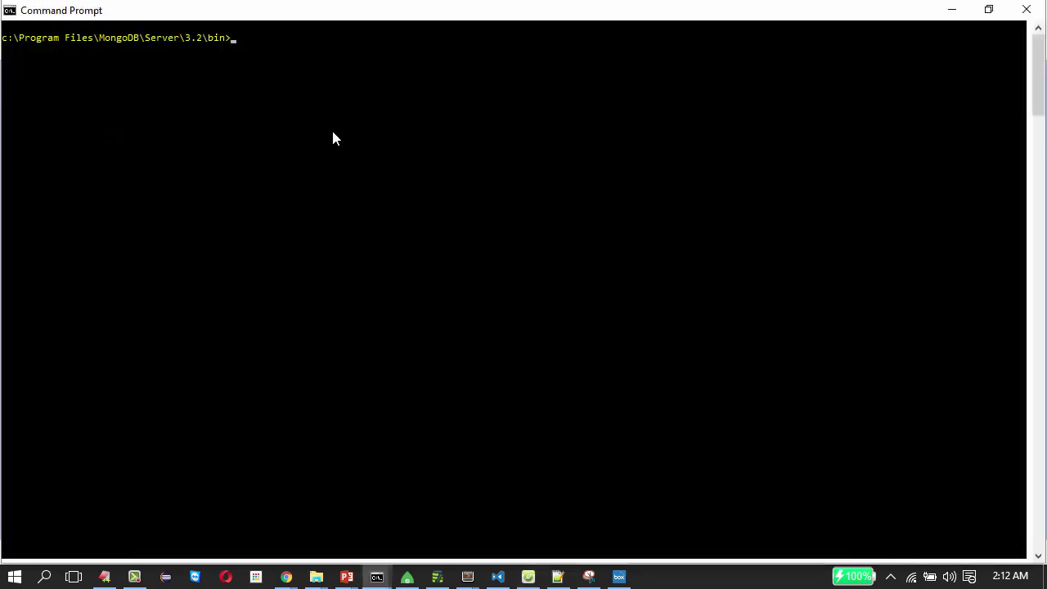
text(mong)
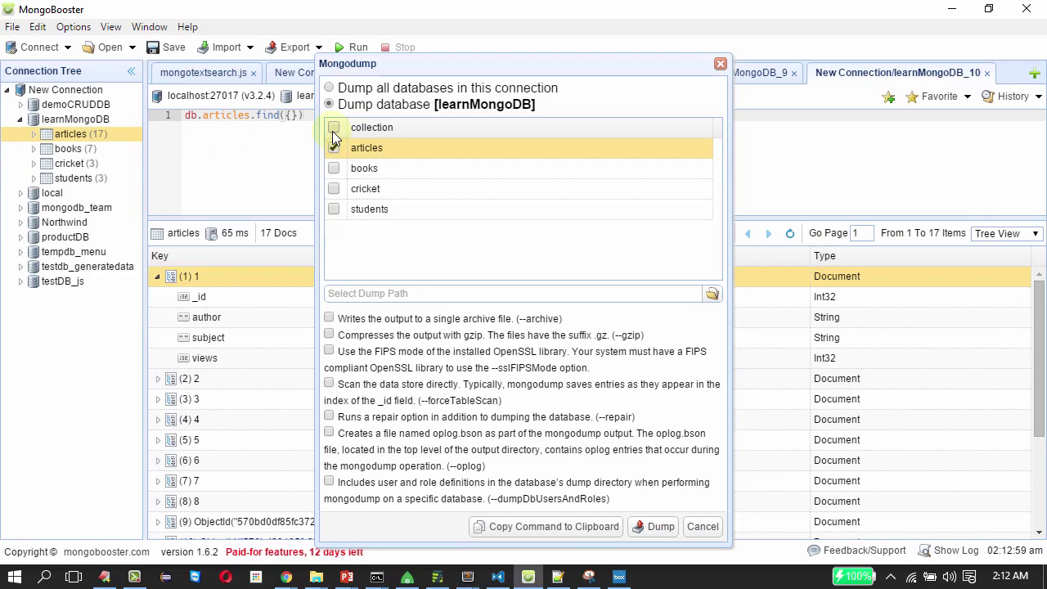
mouse_move(87, 128)
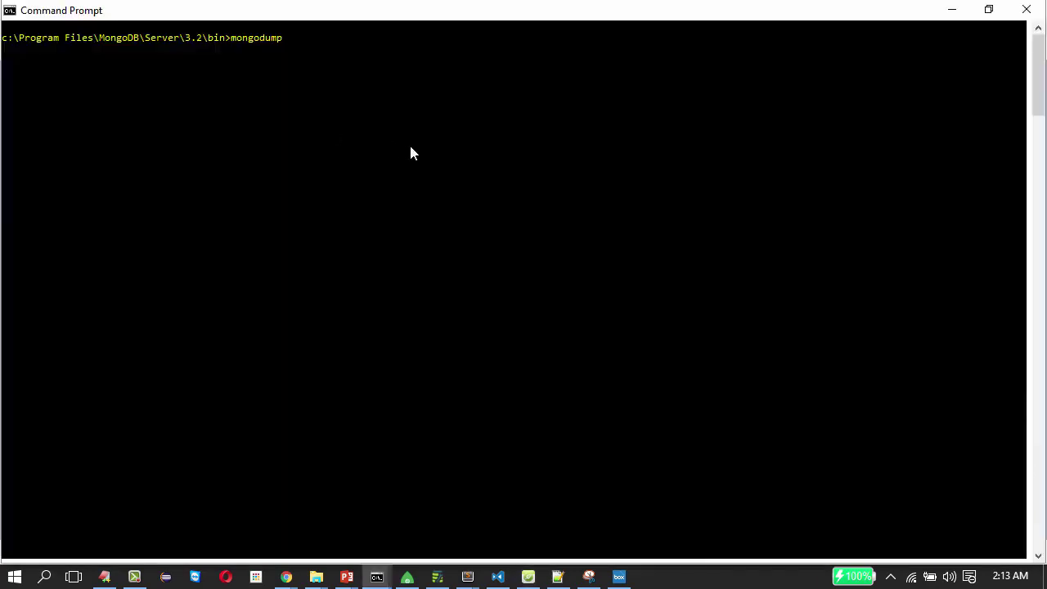
text(--db lean)
key(BackSpace)
text(rnMongoDB)
- Check the collection name in MongoBooster, complete the dump command with --collection articles --out e:/temp/artcilesCollection, and run it
key(alt+Tab)
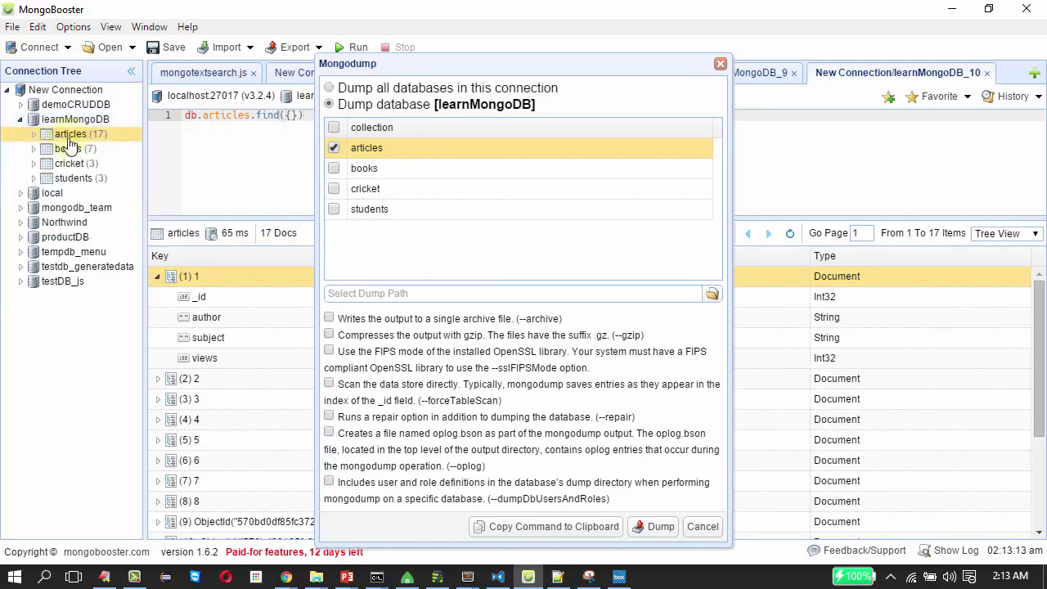
mouse_move(71, 144)
key(alt+Tab)
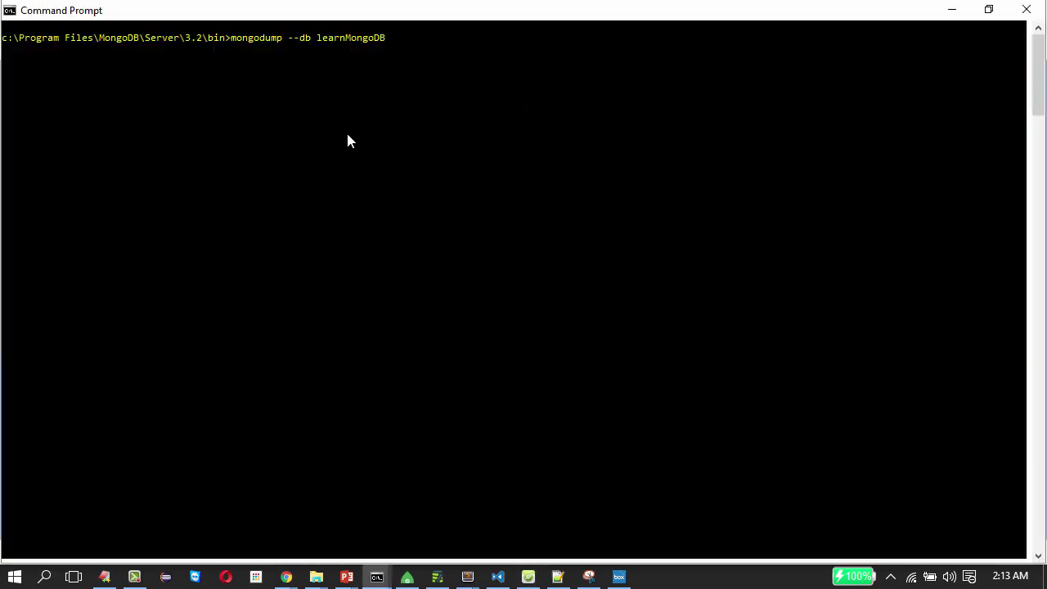
text(--collection articles --out )
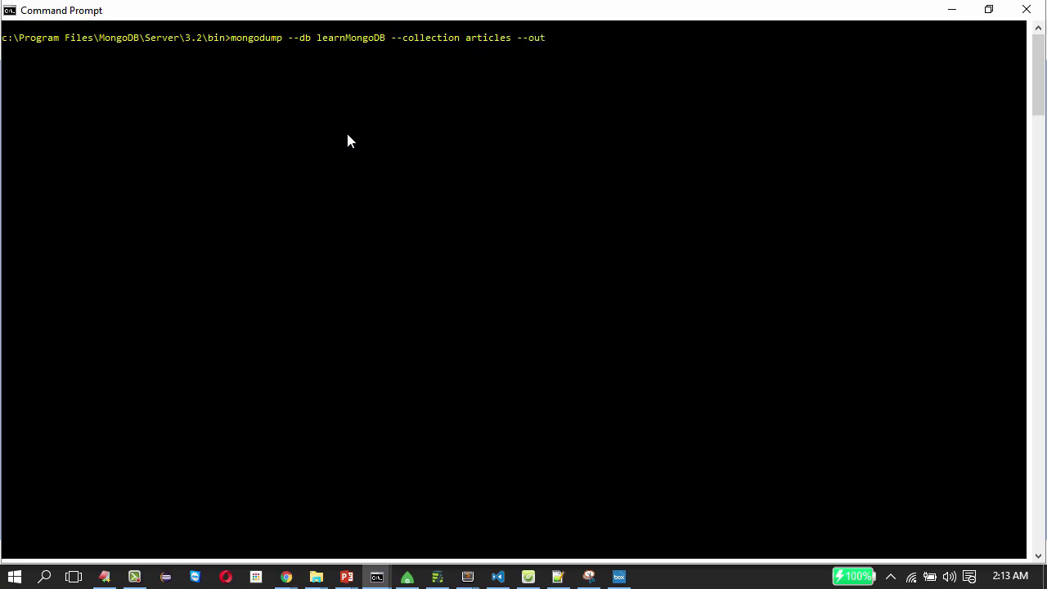
text(e:/temp/artcilesCollection)
key(Return)
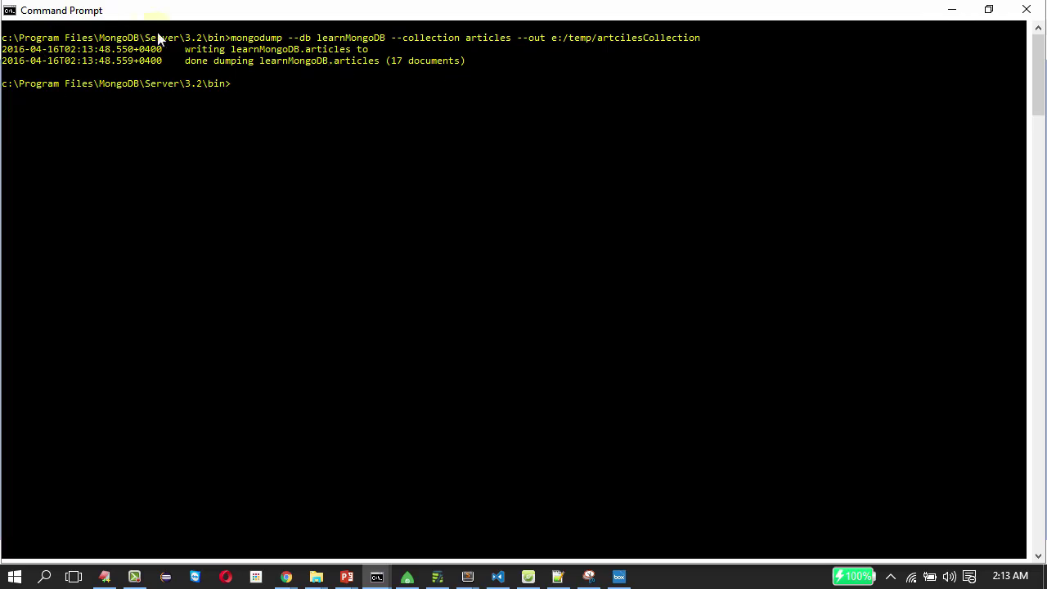
- Compare the articles document count in MongoBooster with the mongodump output in the Command Prompt
key(alt+Tab)
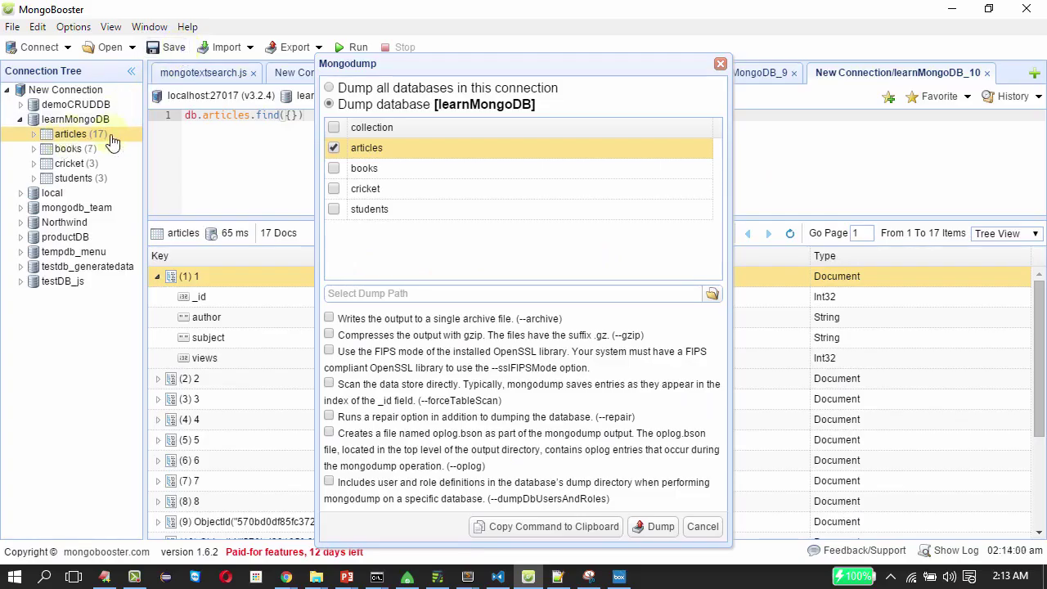
mouse_move(114, 141)
key(alt+Tab)
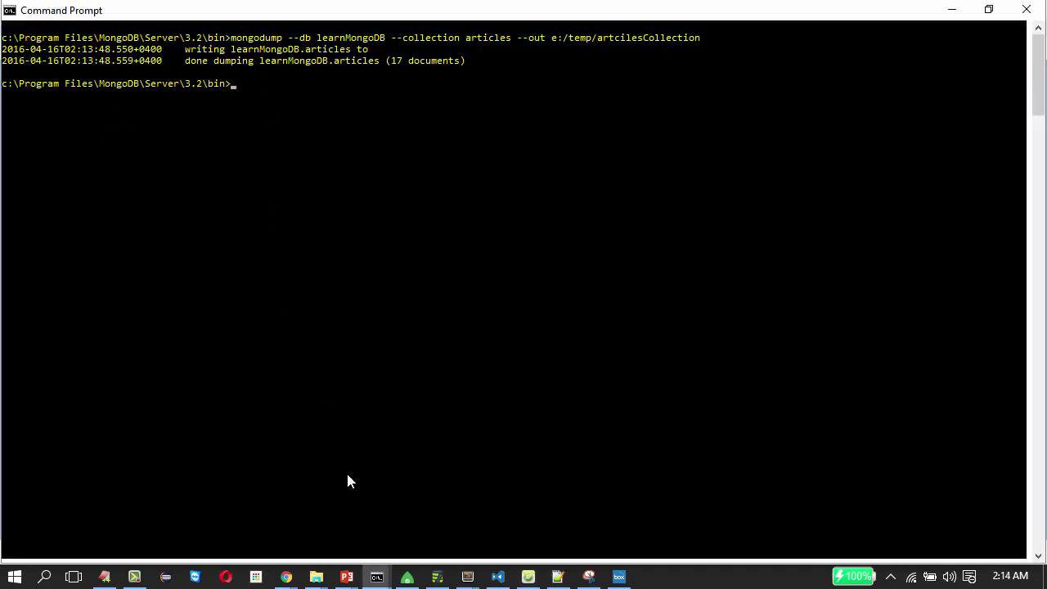
- Switch to the E:\temp folder in File Explorer and open the dumped artcilesCollection\learnMongoDB subfolder
click(325, 583)
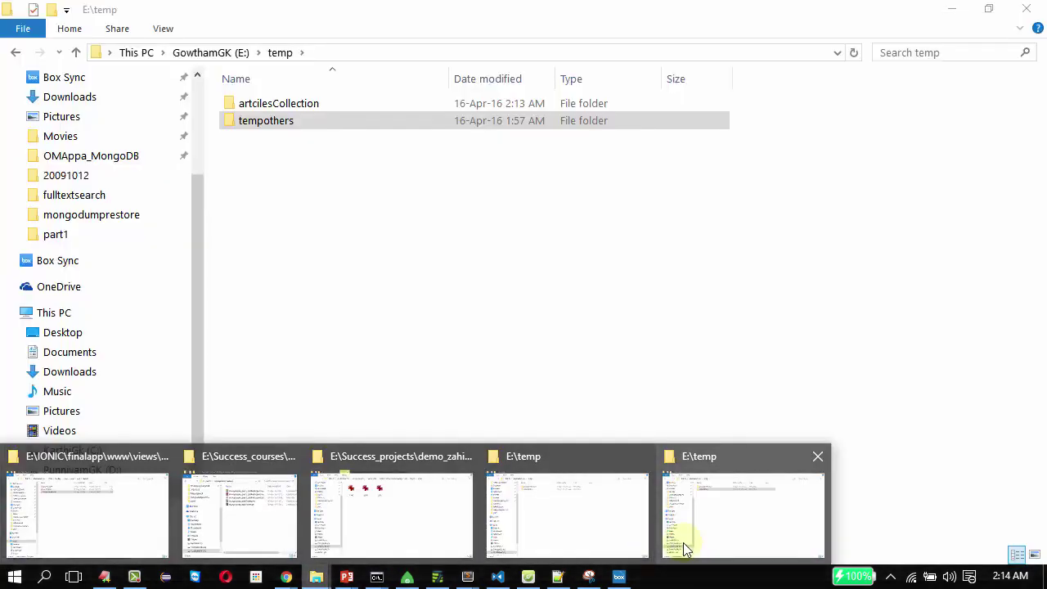
click(683, 543)
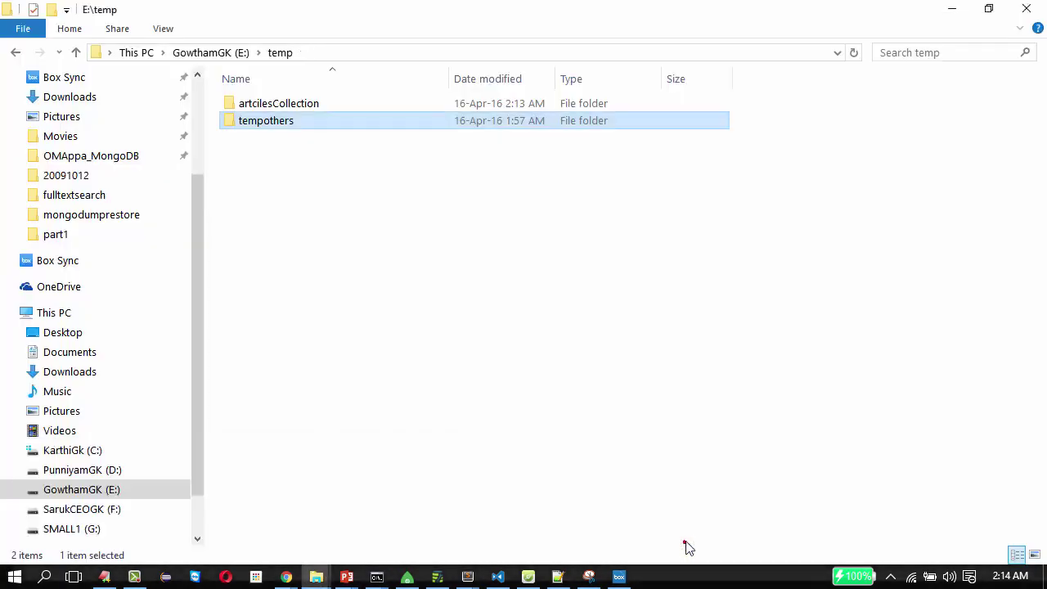
click(345, 232)
click(274, 105)
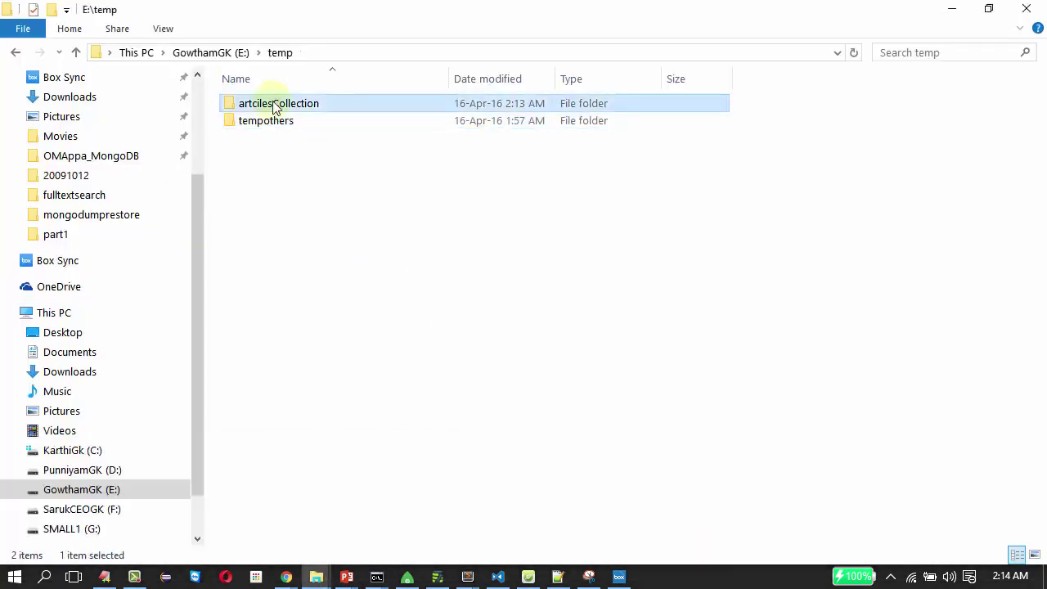
double_click(275, 107)
click(276, 107)
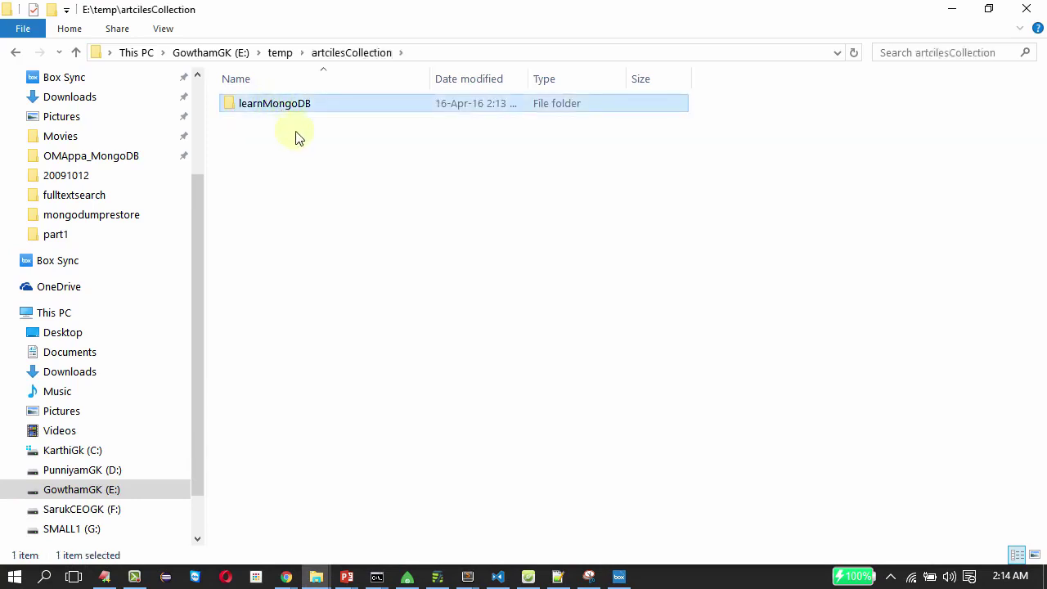
click(294, 128)
double_click(313, 105)
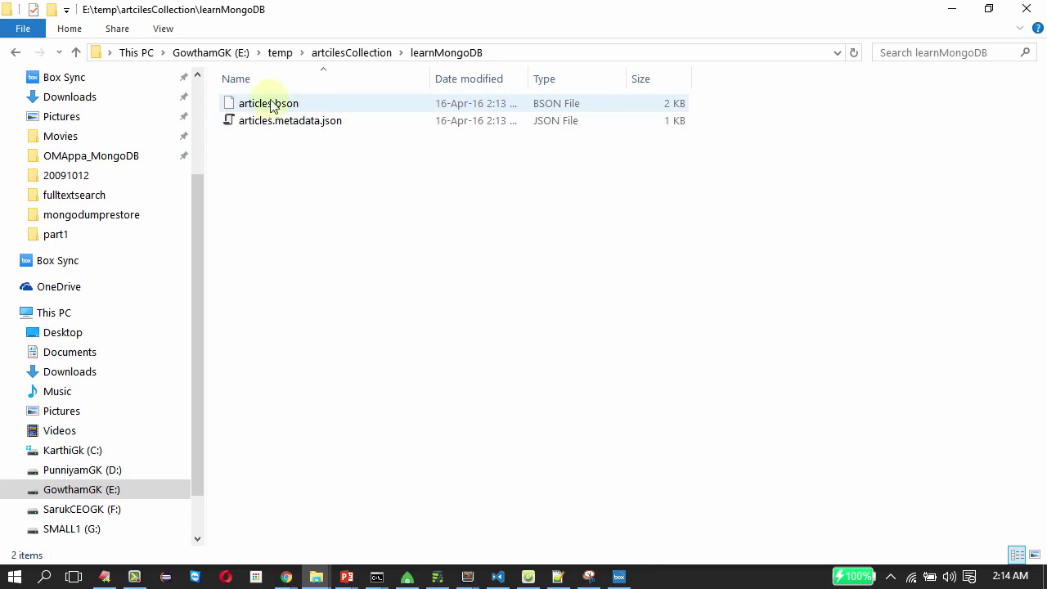
- Point out the dumped articles.metadata.json and articles.bson files, leaving articles.bson selected
click(274, 104)
shift+click(274, 123)
click(271, 126)
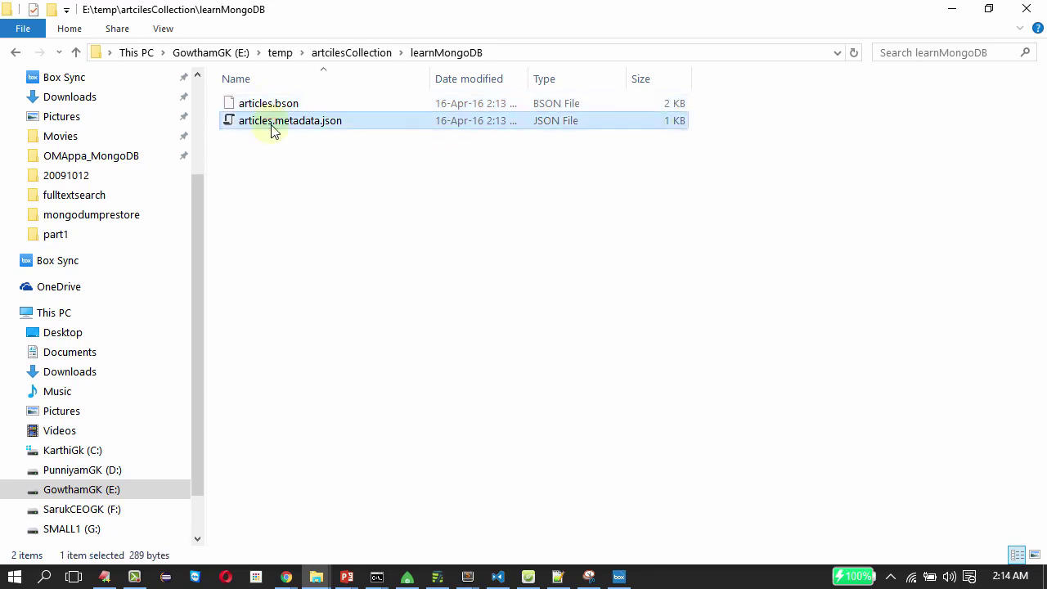
click(278, 131)
click(272, 105)
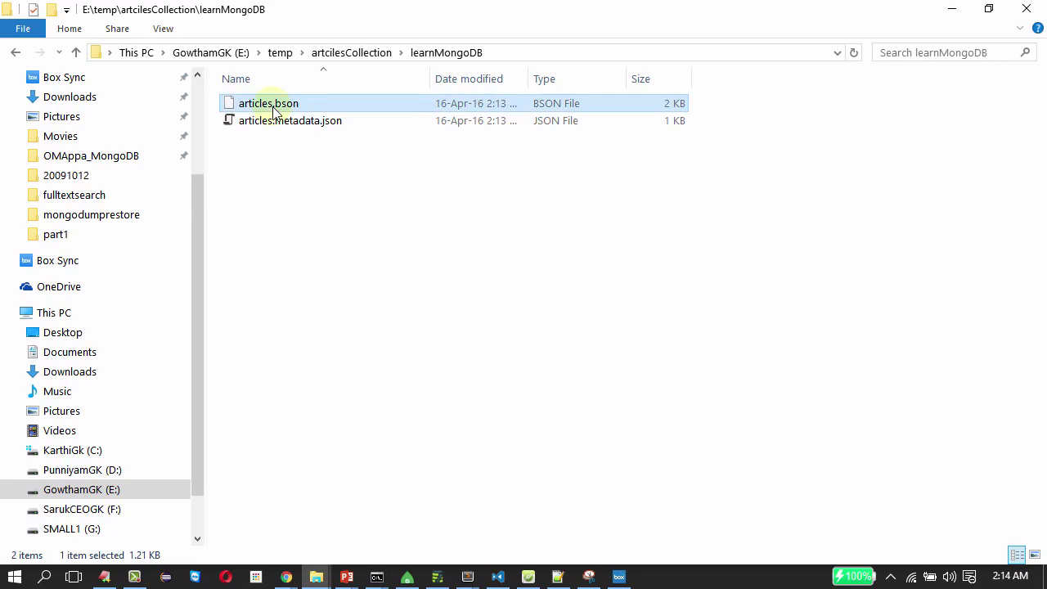
- In the Command Prompt, begin a bsondump command using the copied folder path E:\temp\artcilesCollection\learnMongoDB\
key(alt+Tab)
key(Tab)
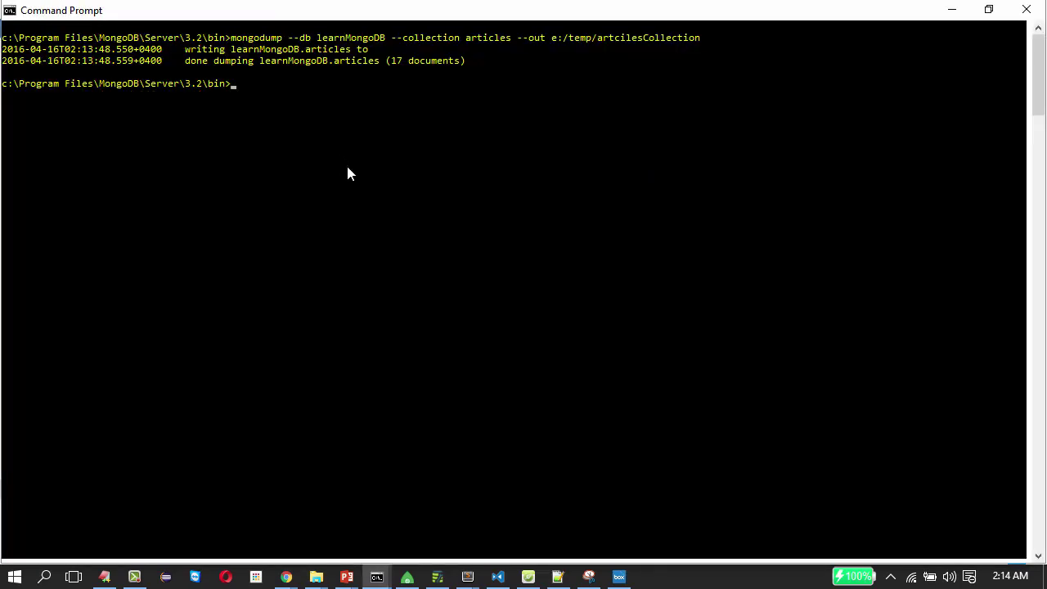
text(bsondump)
key(alt+Tab)
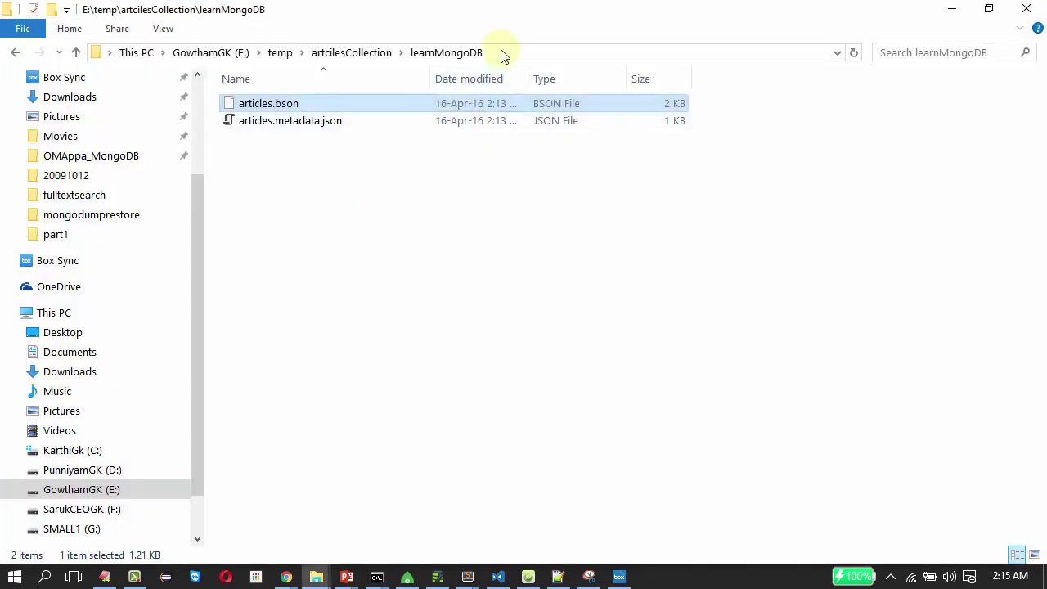
click(503, 56)
key(alt+Tab)
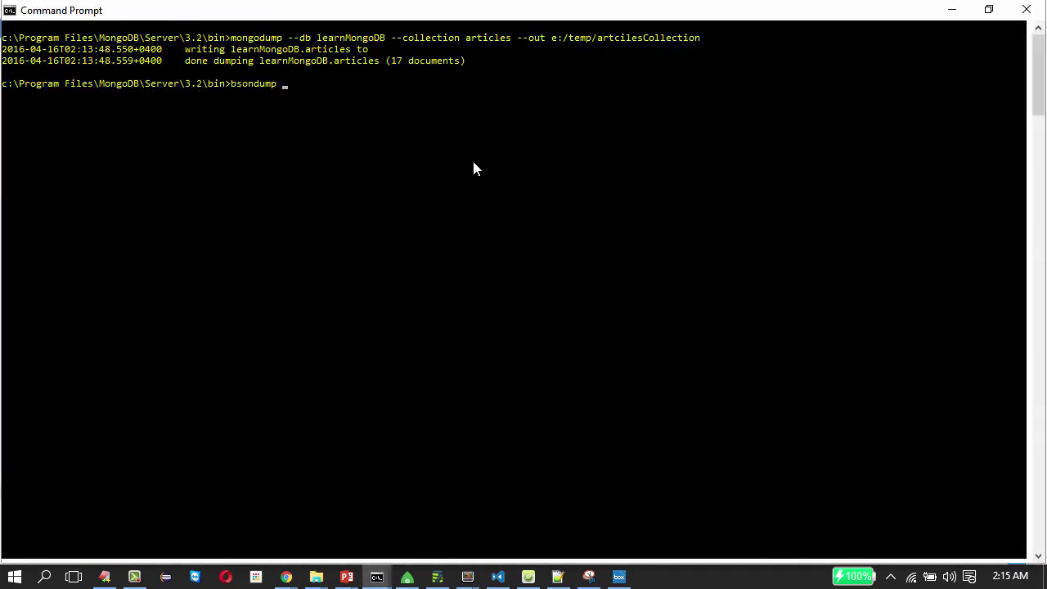
right_click(474, 168)
click(505, 210)
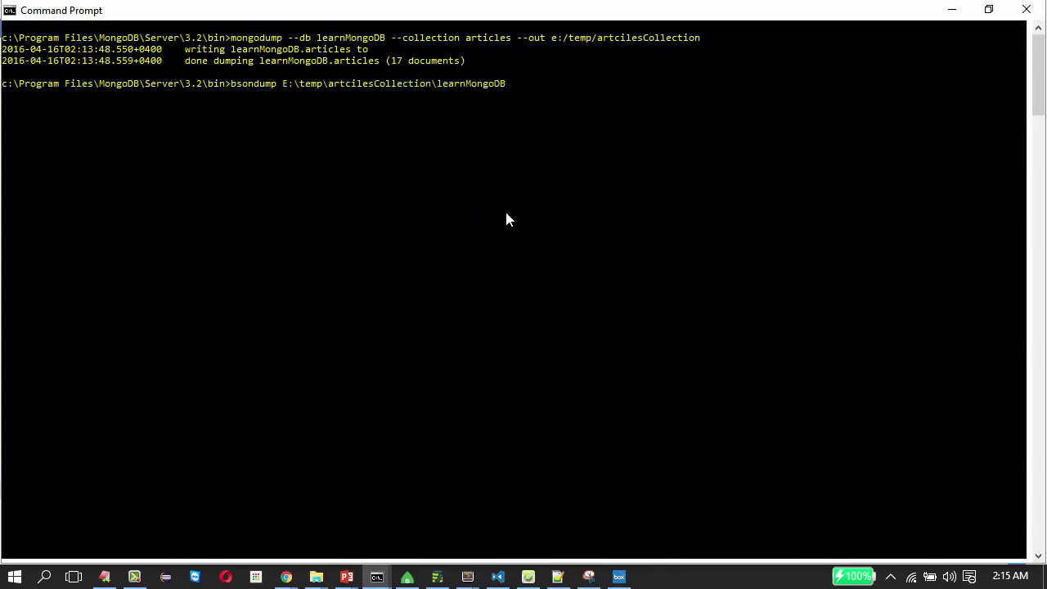
text(\)
- Check the dump file's name in File Explorer, append articles.bson to the bsondump path, and run the command
key(alt+Tab)
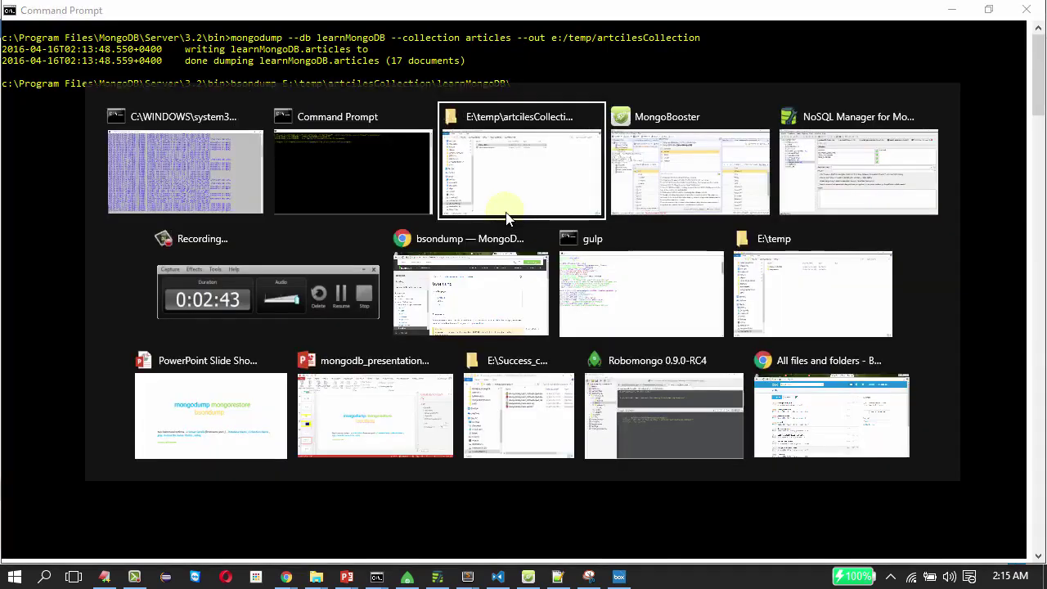
click(506, 217)
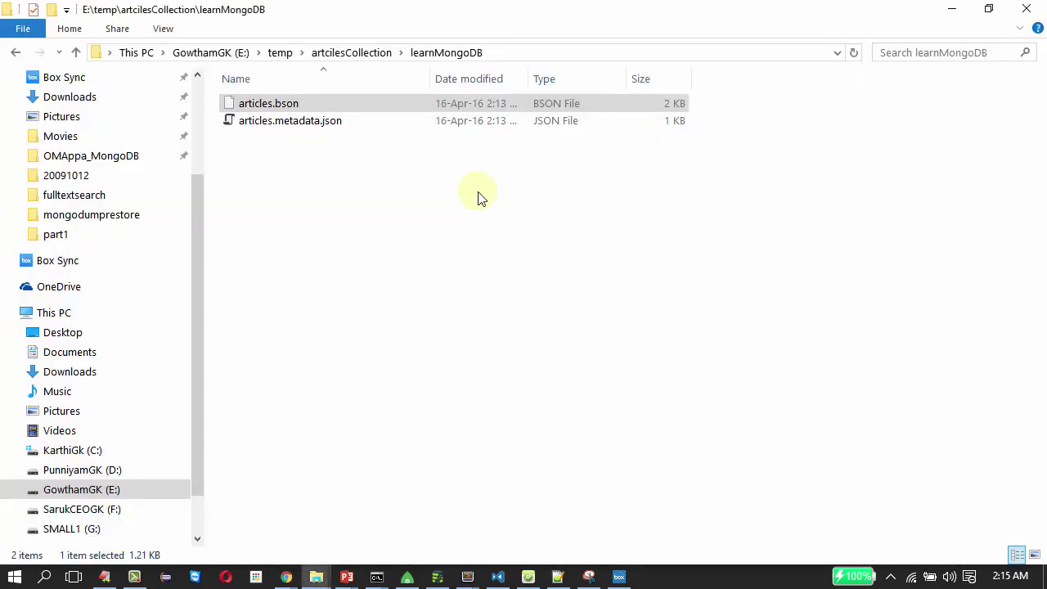
key(alt+Tab)
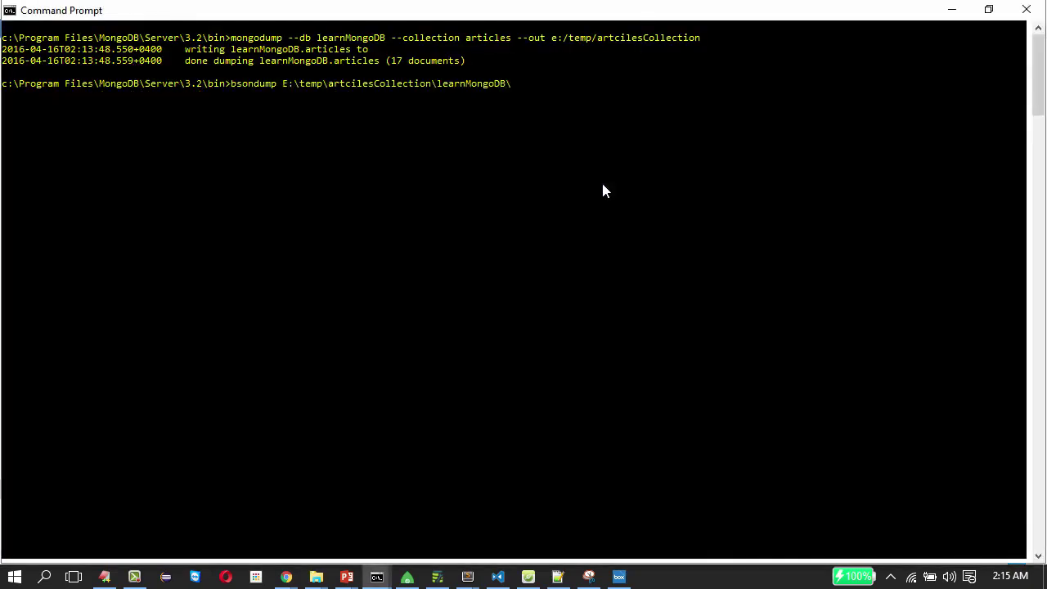
text(articles.bson)
key(Return)
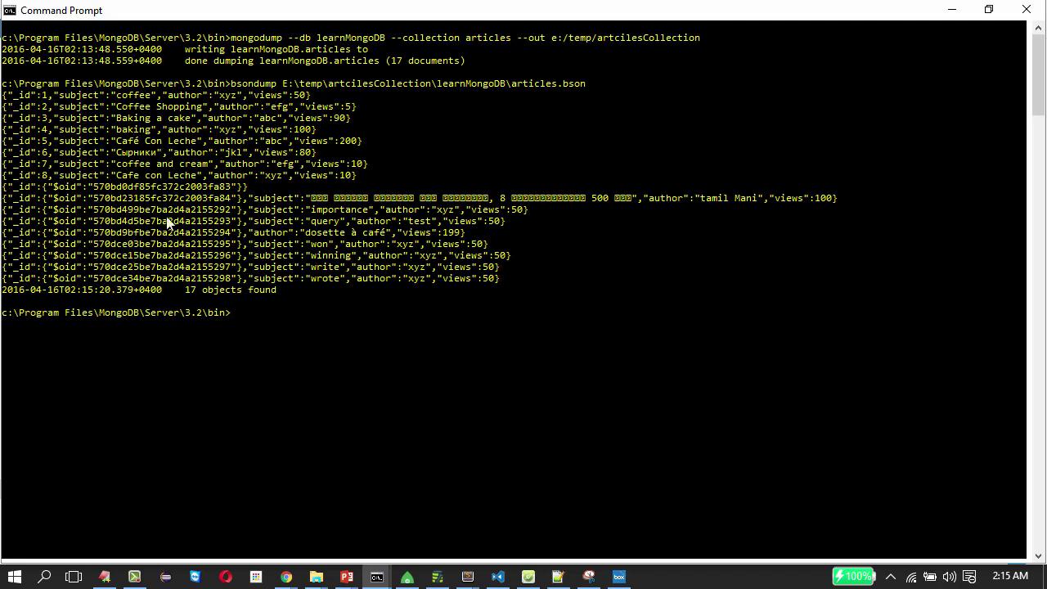
- Switch to MongoBooster, dismiss the Mongodump dialog, and show the learnMongoDB articles documents in Table View
key(alt+Tab)
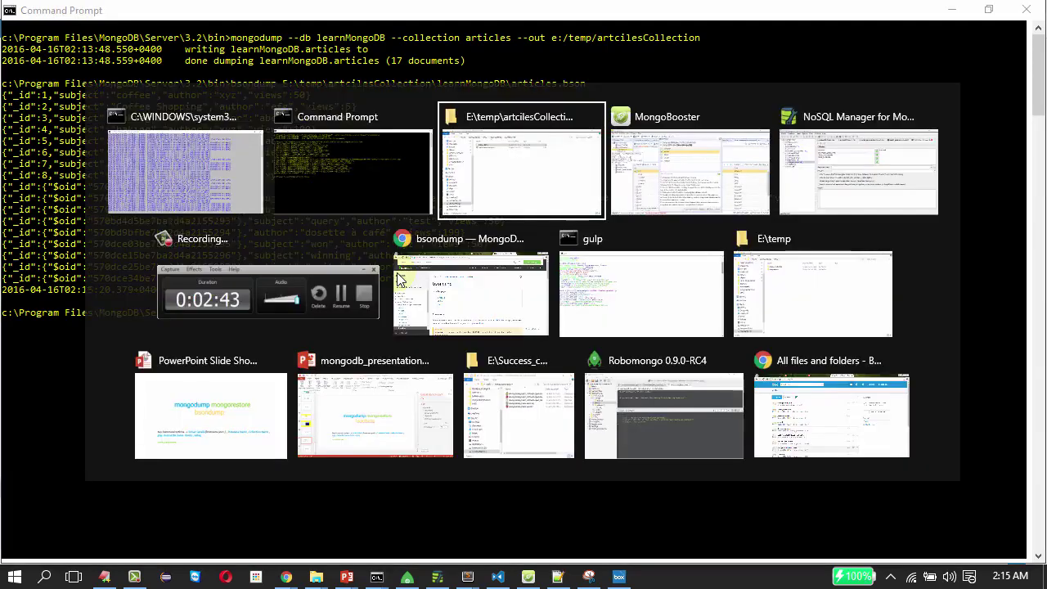
key(alt+Tab)
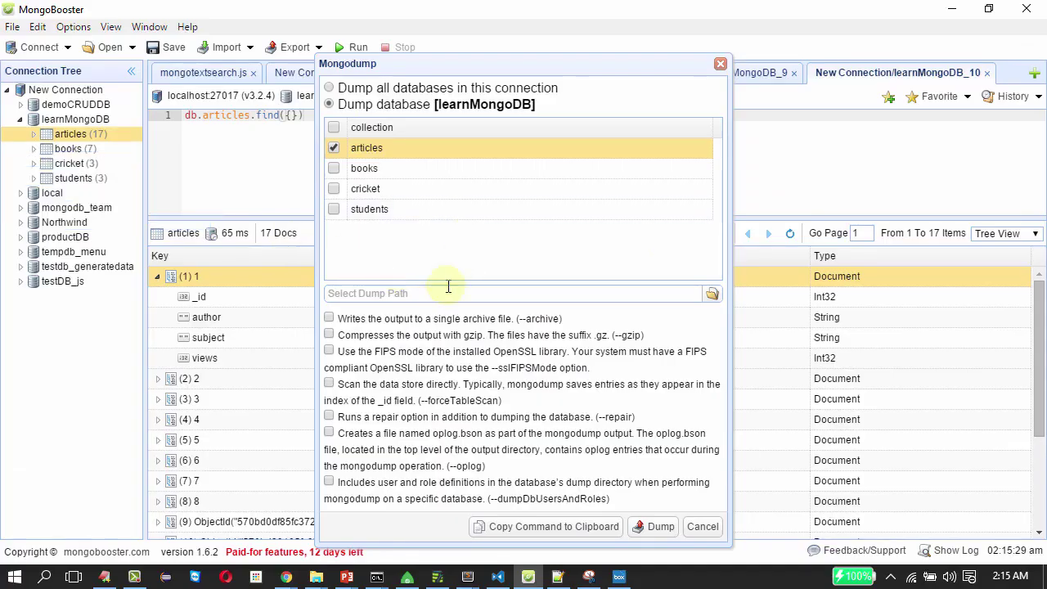
click(720, 63)
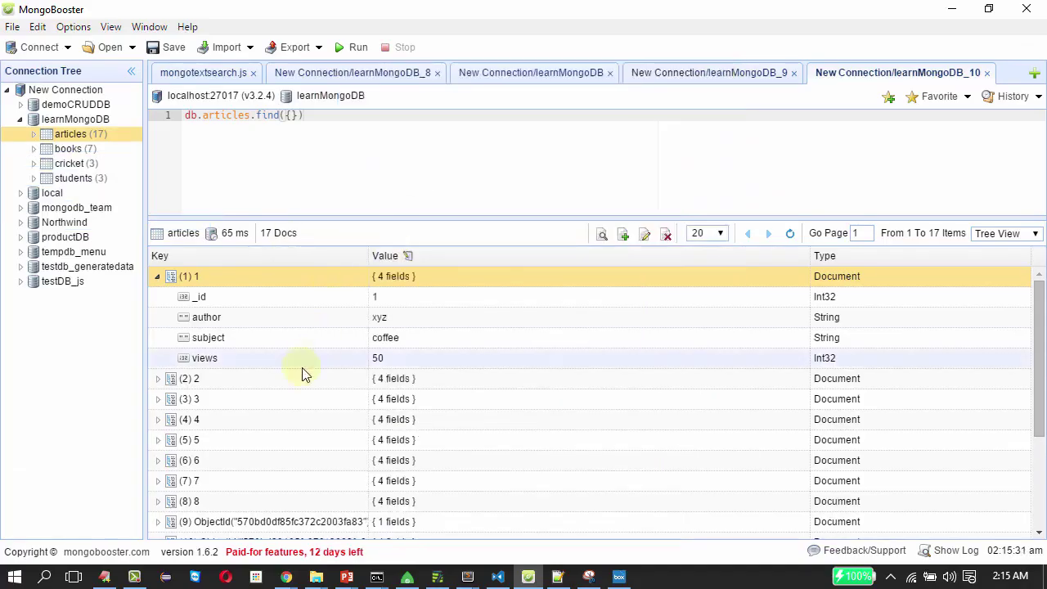
click(991, 235)
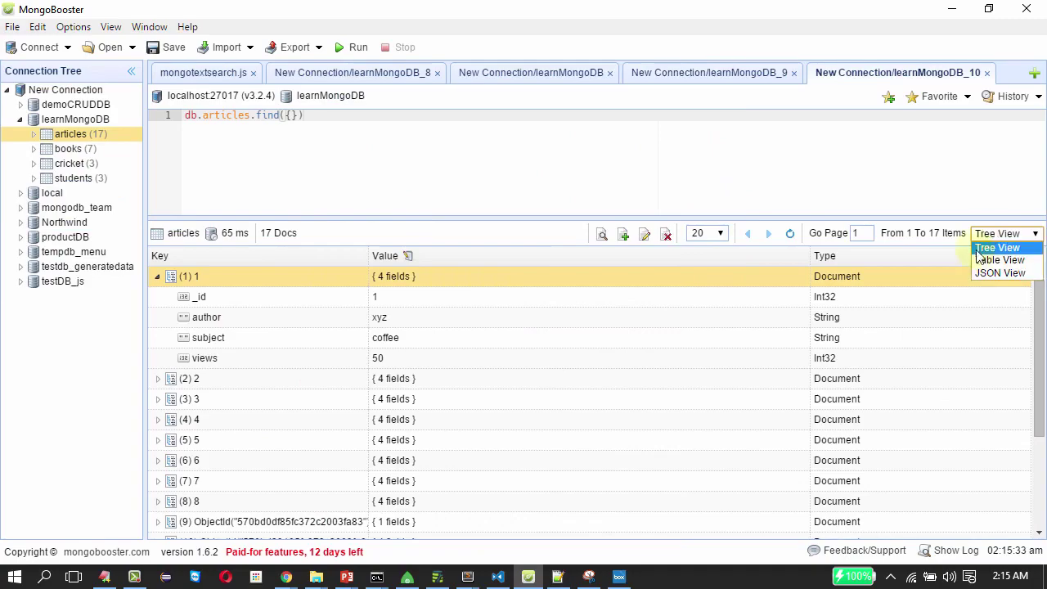
click(990, 261)
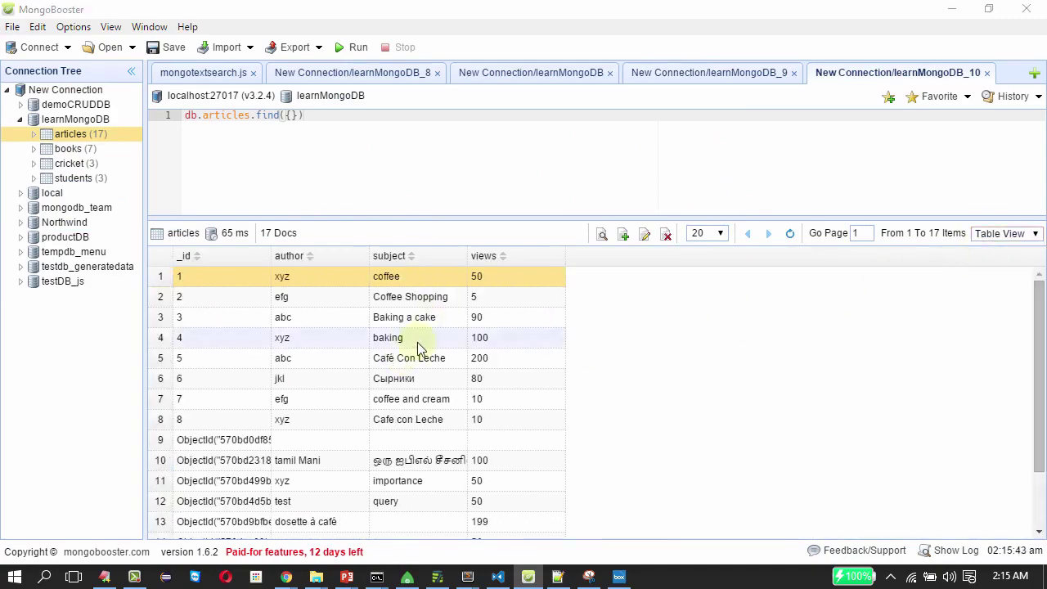
- In the Command Prompt, begin a mongorestore command using the copied path c:\Program Files\MongoDB\Server\3.2\bin, followed by \mongorestore --db
key(alt+Tab)
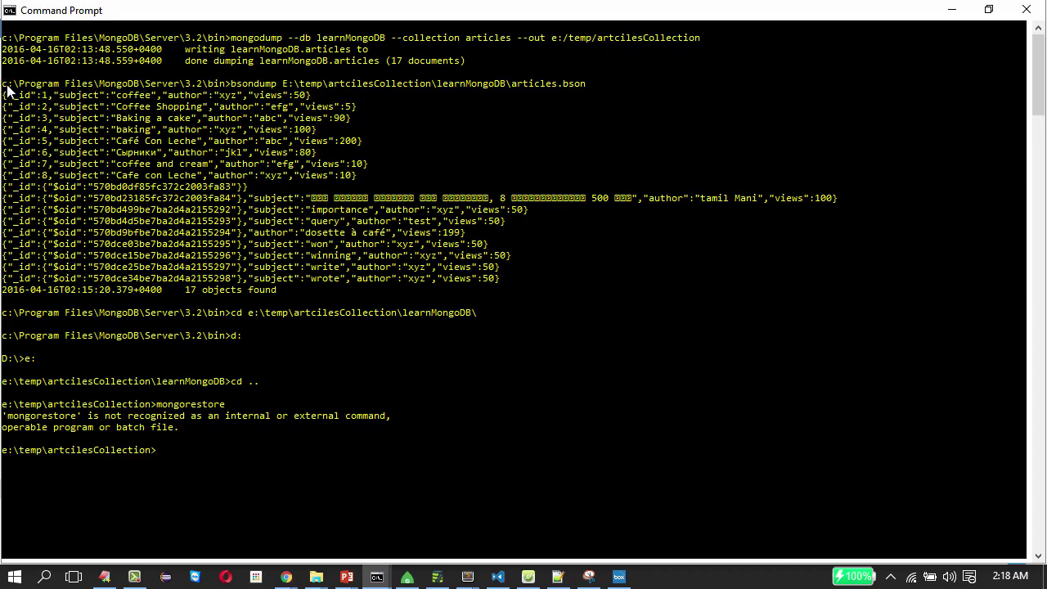
right_click(7, 92)
click(25, 94)
drag(7, 88, 233, 93)
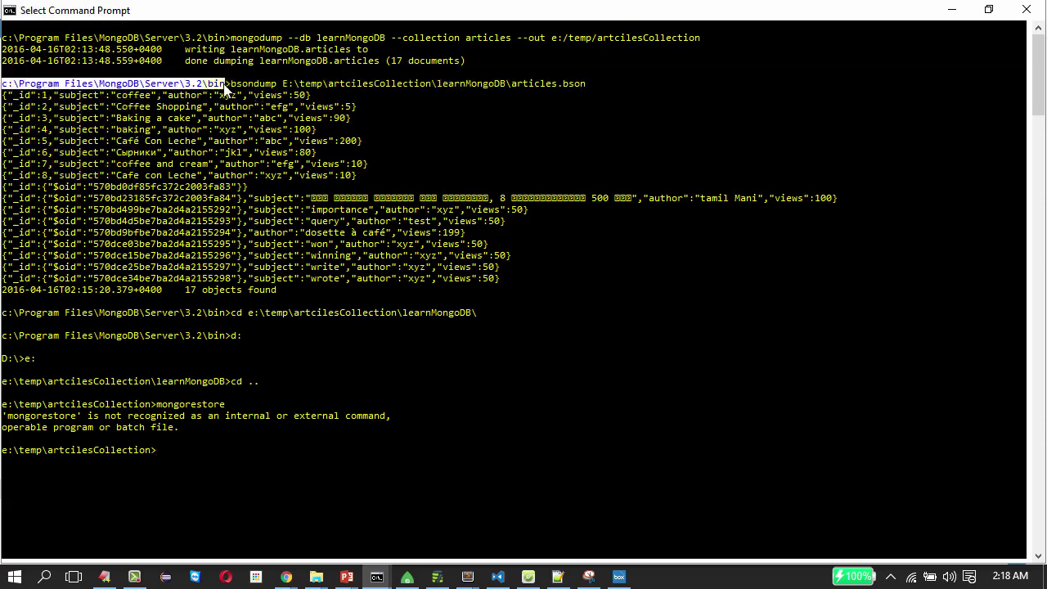
key(Return)
right_click(208, 414)
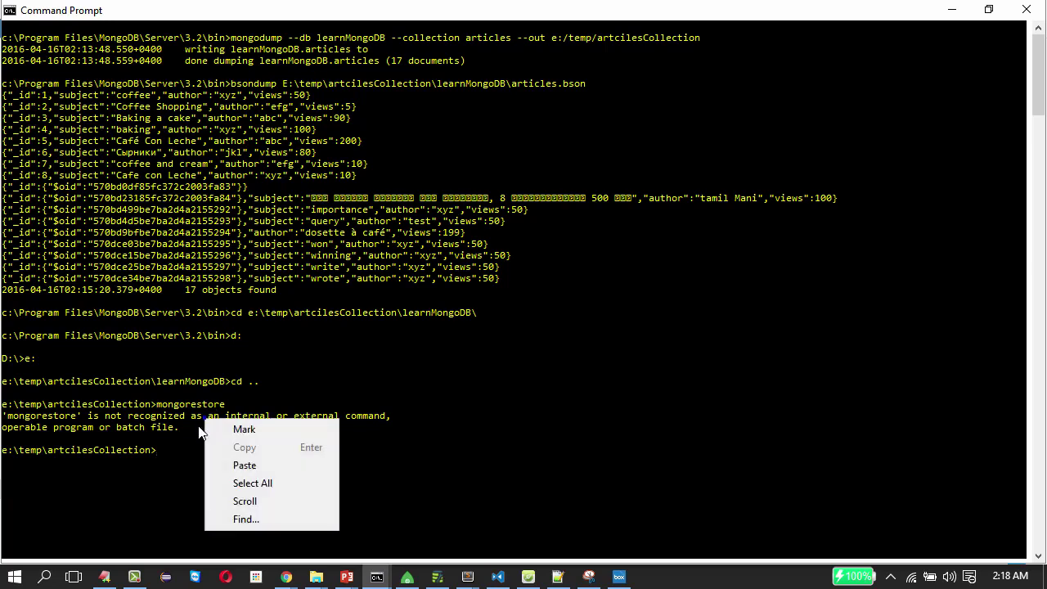
click(246, 463)
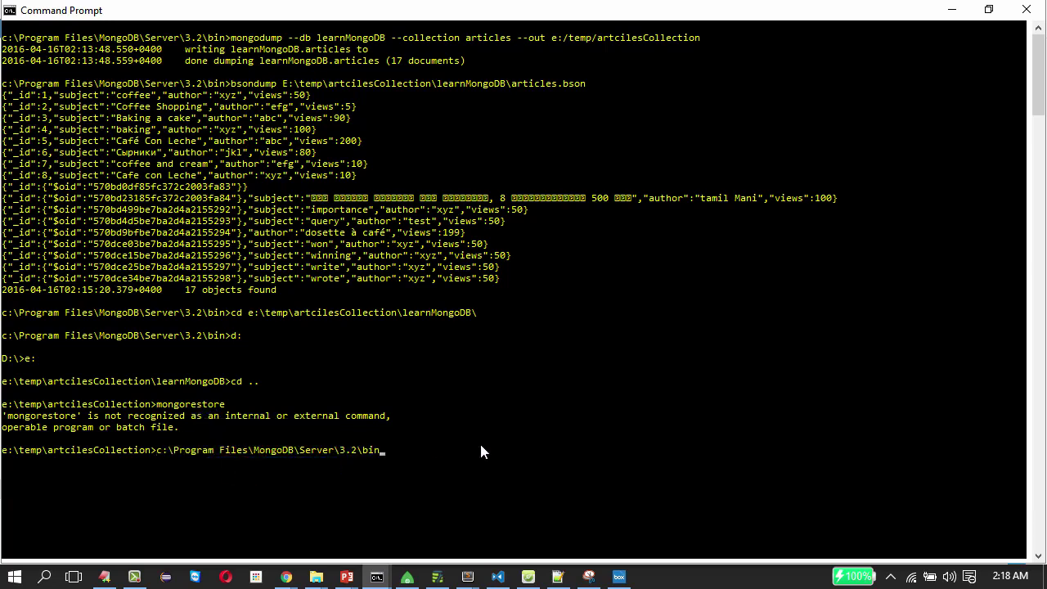
text(\mongoresto)
text(re --db)
- Complete the mongorestore command with learnMongoDB2 as the target database and learnMongoDB as the source folder, and run it
right_click(454, 90)
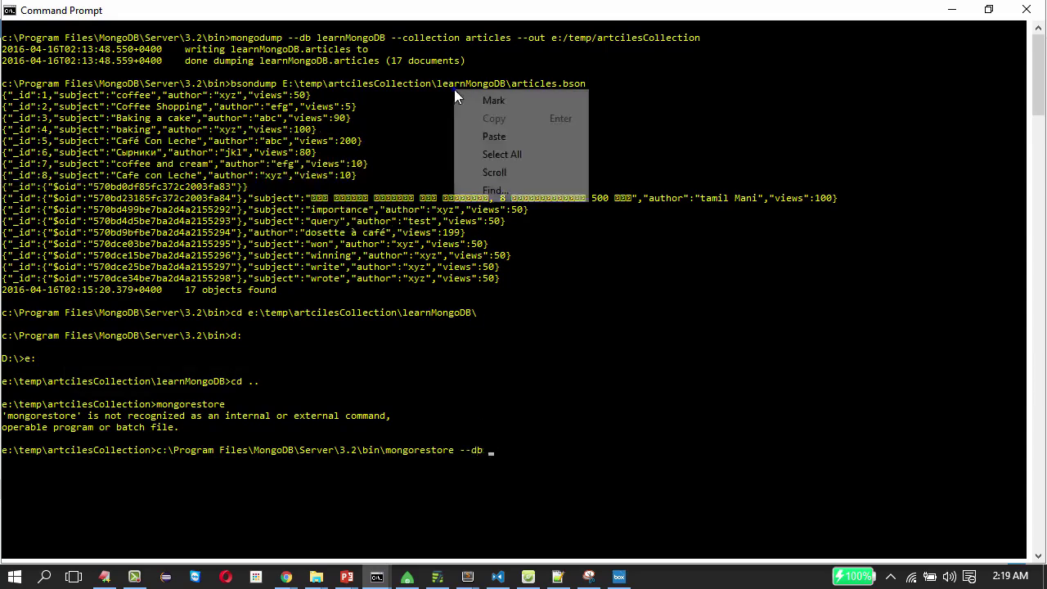
click(474, 102)
drag(439, 85, 491, 82)
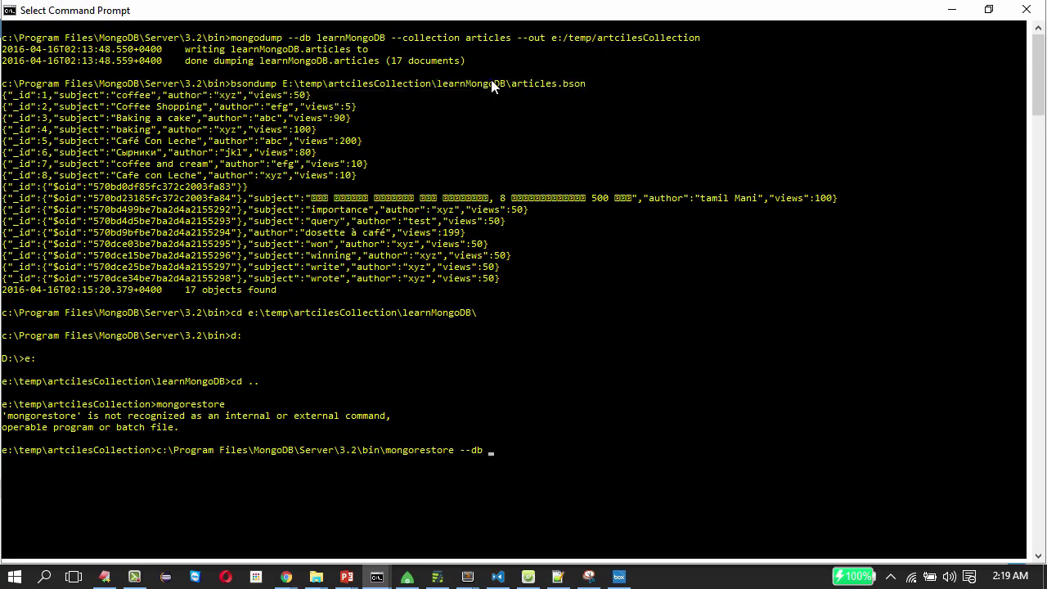
right_click(491, 80)
right_click(511, 448)
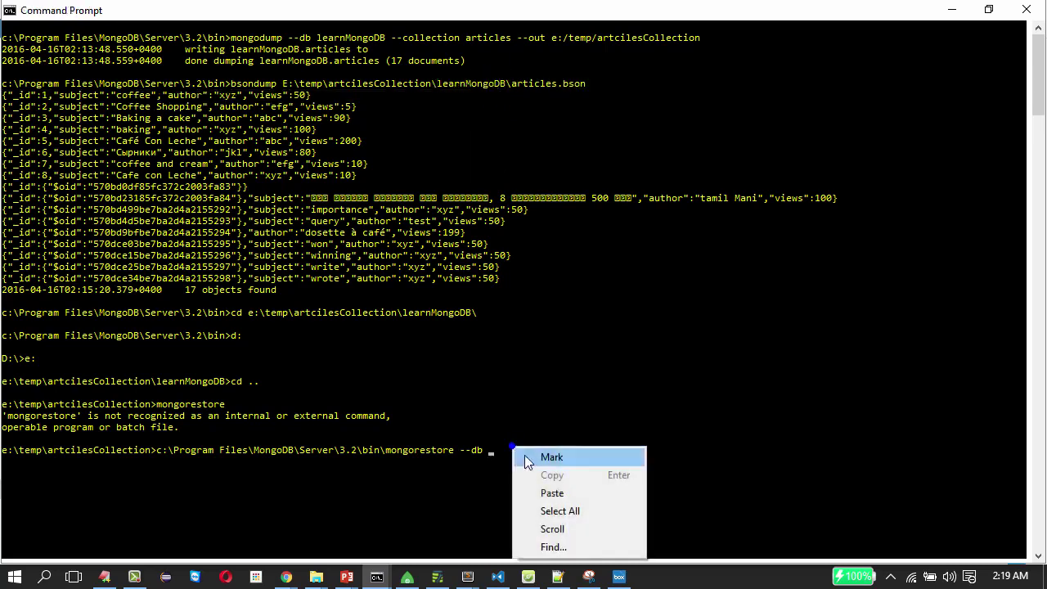
click(551, 495)
text(2)
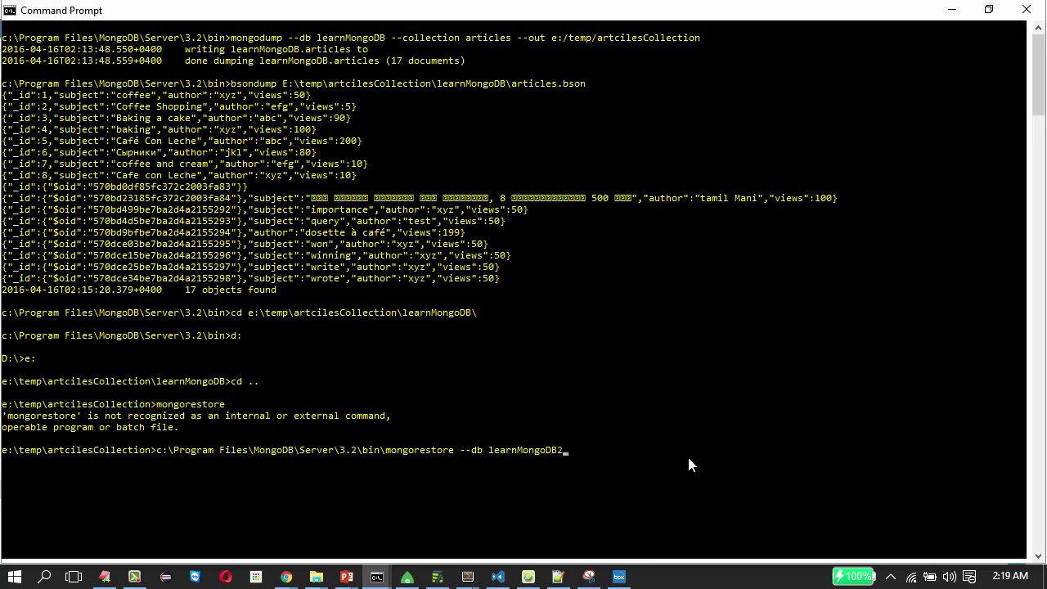
right_click(689, 463)
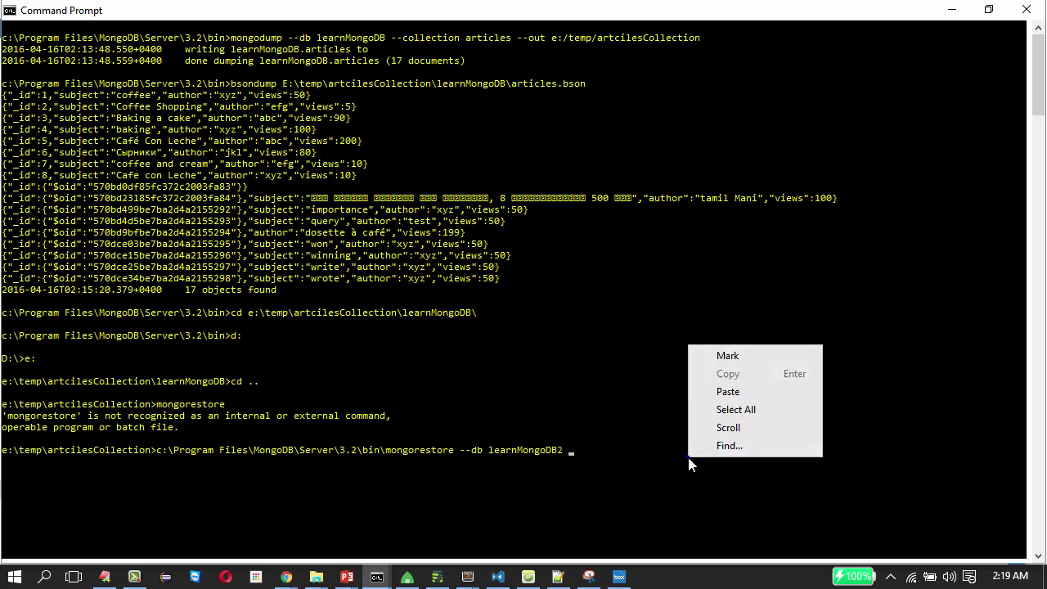
click(727, 392)
key(Return)
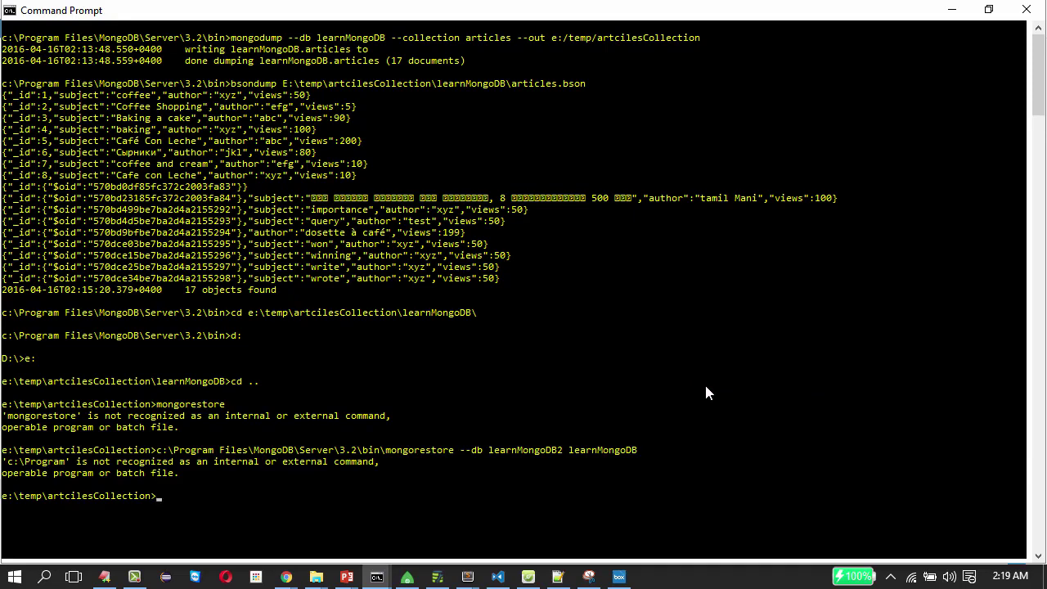
- Recall the mongorestore command, enclose the executable path in double quotes, and run it again
key(Up)
key(Left)
key(Left)
key(Left)
key(Left)
key(Left)
key(Left)
key(Left)
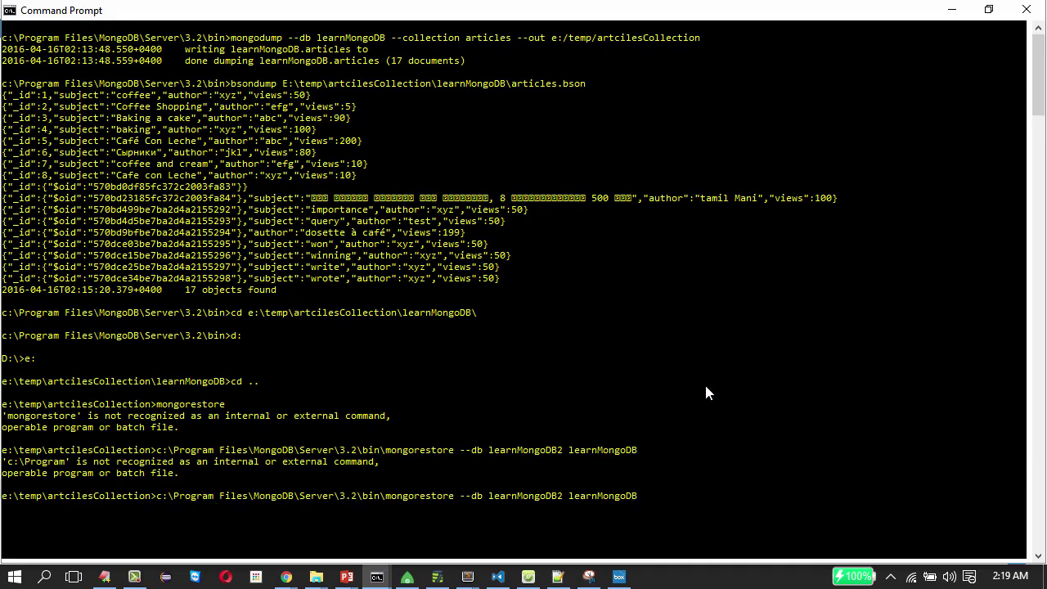
key(Left)
key(Left)
text(")
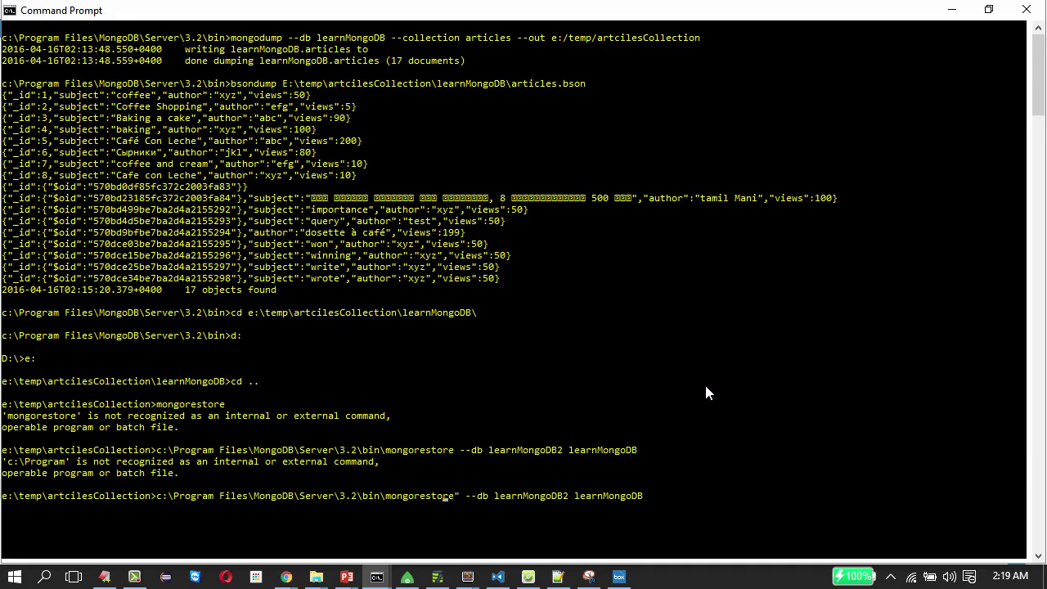
key(Left)
key(Left)
key(Left)
key(Left)
key(Left)
key(Left)
key(Left)
key(Left)
key(Left)
key(Left)
key(Left)
key(Left)
key(Left)
text(")
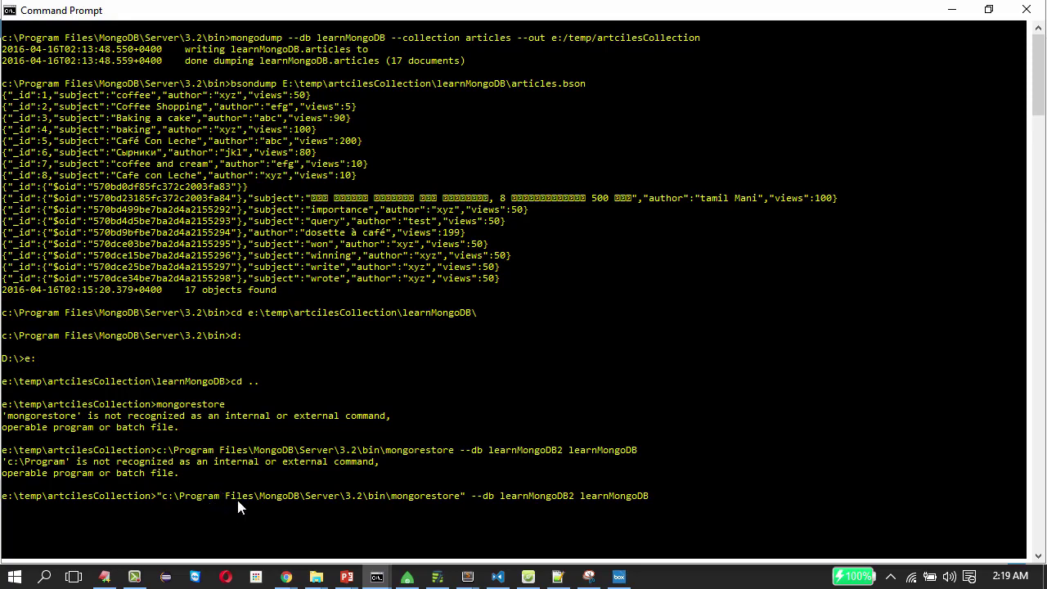
key(Return)
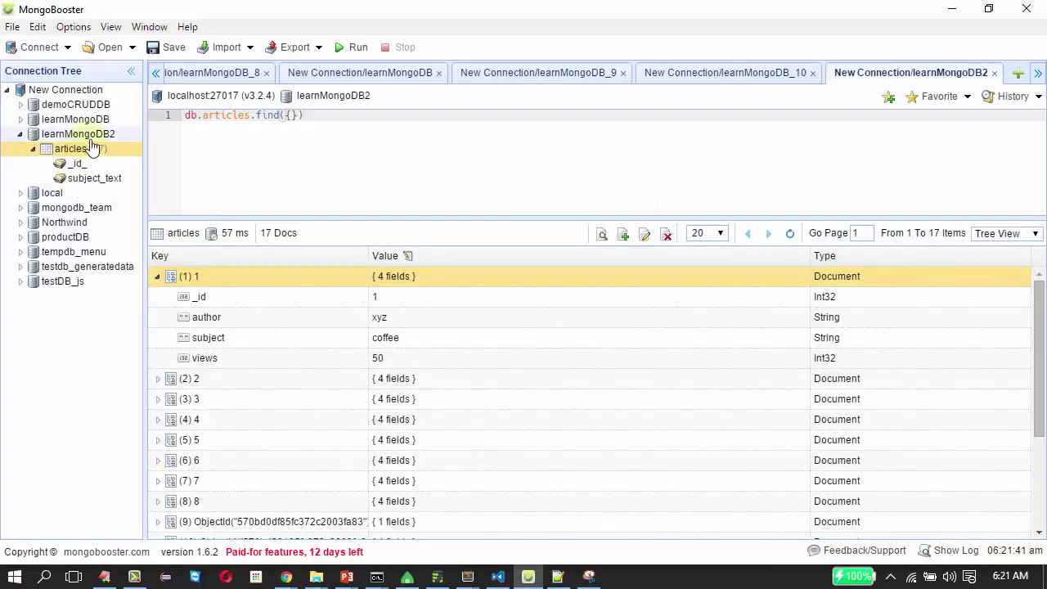
- Compare the restored learnMongoDB2 articles collection's statistics in MongoBooster with the mongorestore output in the Command Prompt
mouse_move(100, 158)
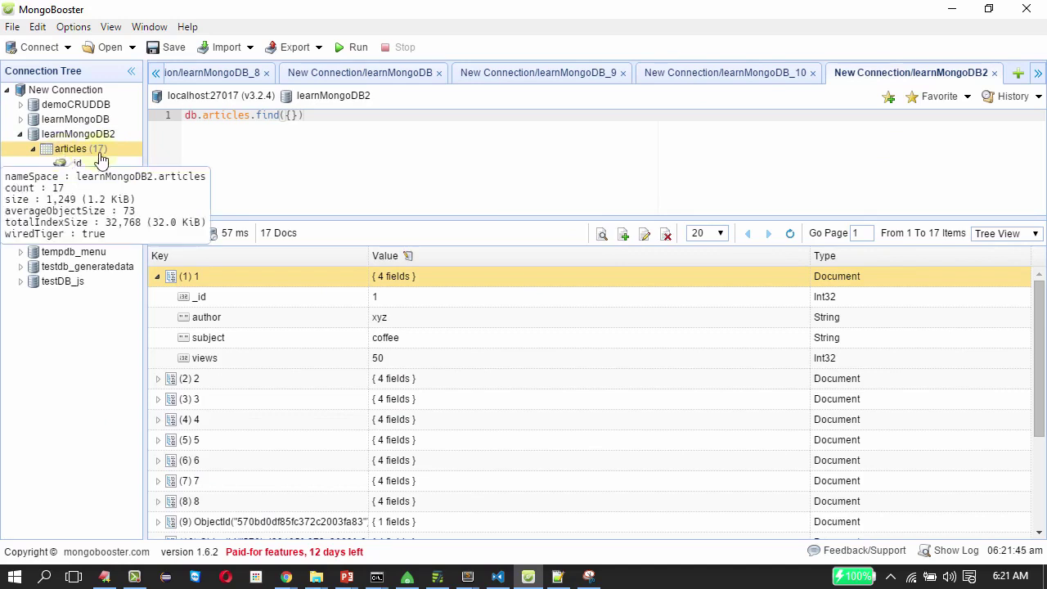
key(alt+Tab)
key(alt+Tab)
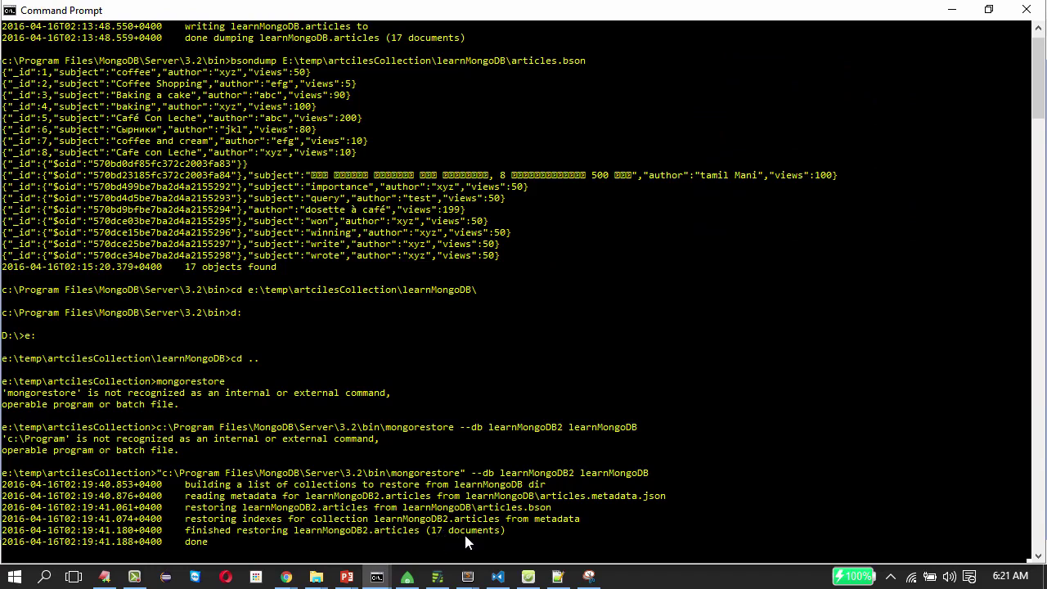
key(alt+Tab)
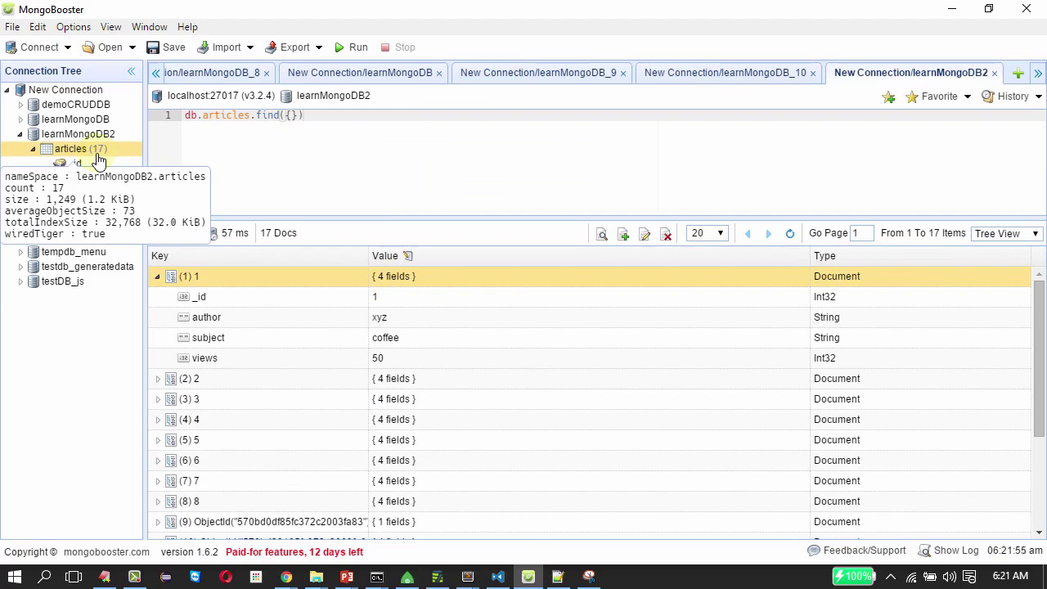
click(227, 144)
- Switch to NoSQL Manager for MongoDB and open the mongodump utility for the learnMongoDB articles collection
key(alt+Tab)
key(alt+Tab)
key(alt+Tab)
key(alt+Tab)
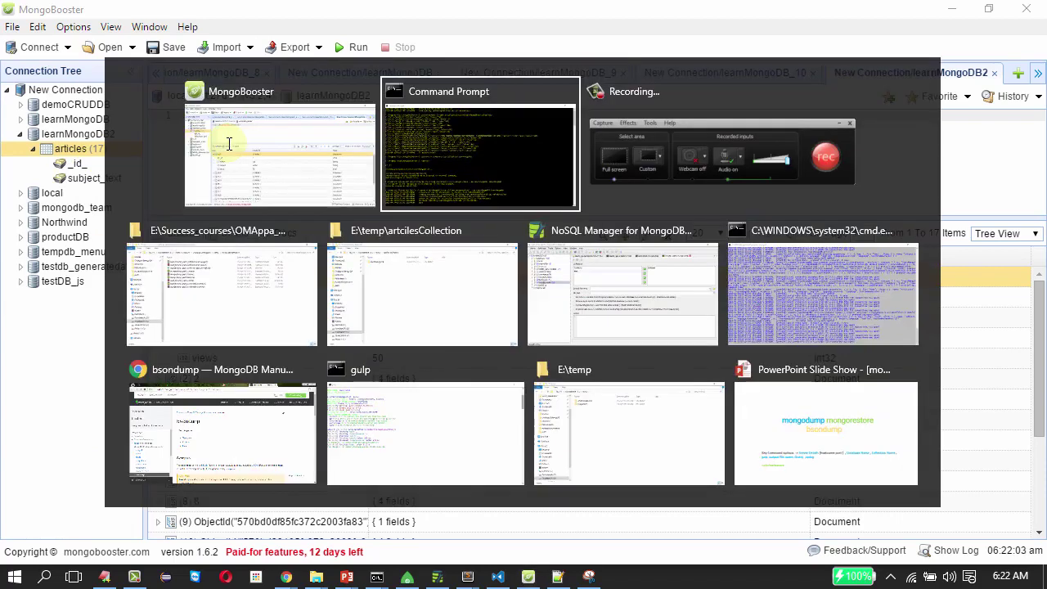
key(alt+Tab)
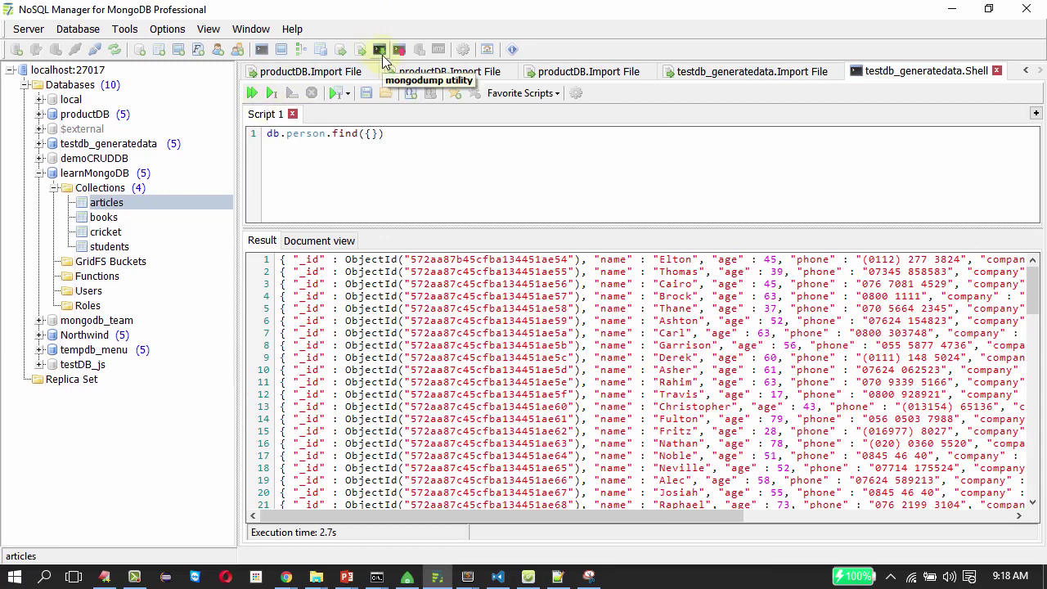
click(380, 52)
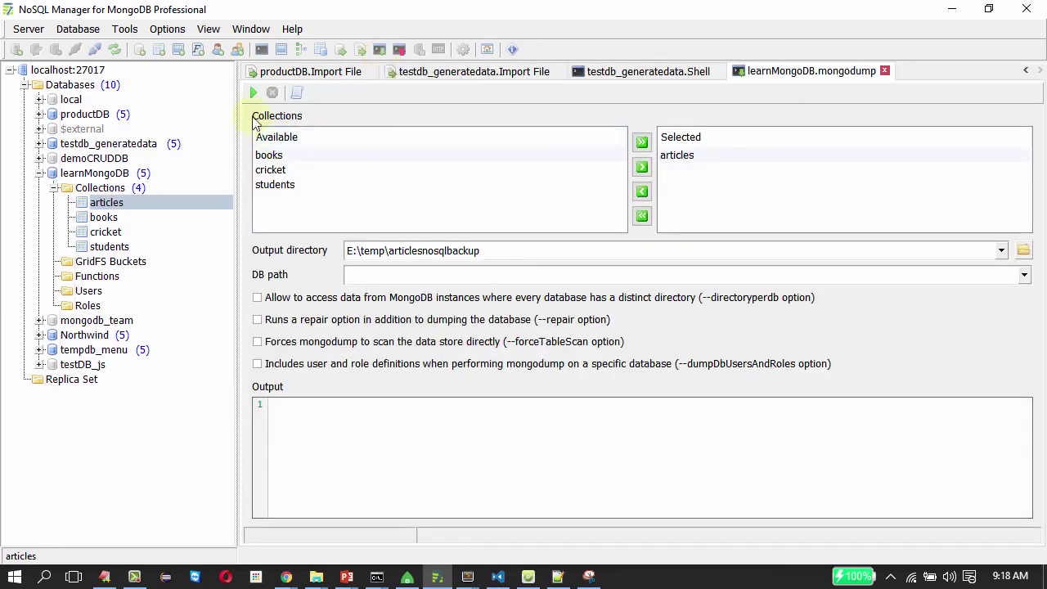
click(679, 156)
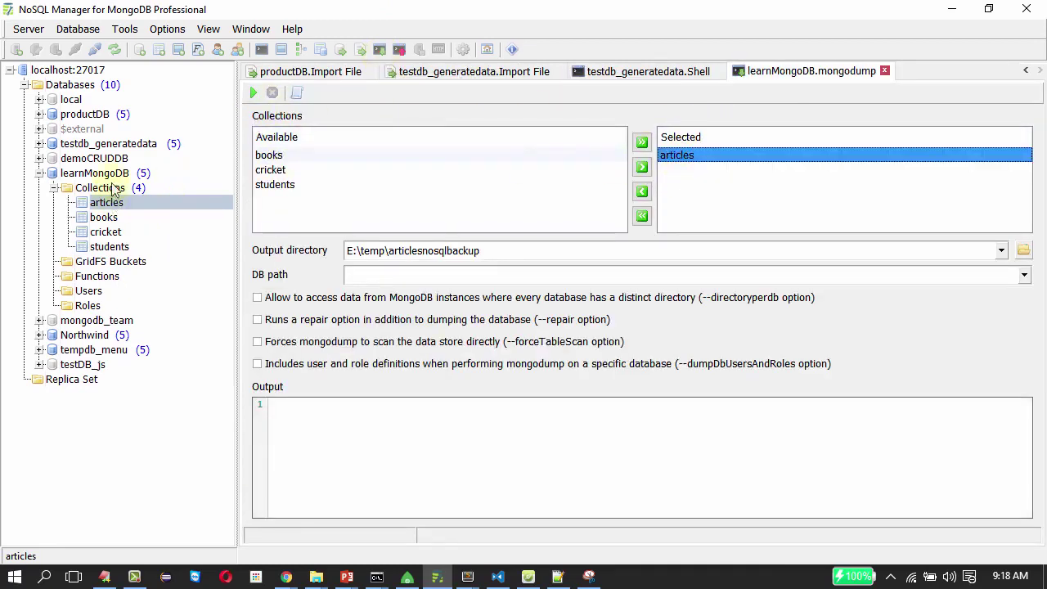
- Set the mongodump output directory to E:\temp\articlesnosqlbackup_orig
double_click(490, 250)
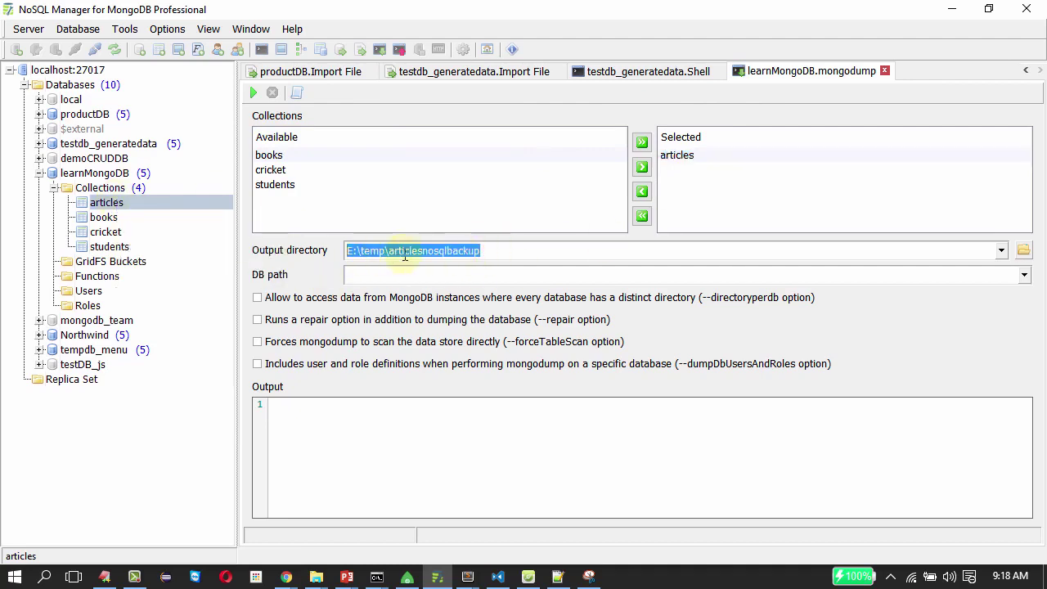
click(404, 250)
click(507, 250)
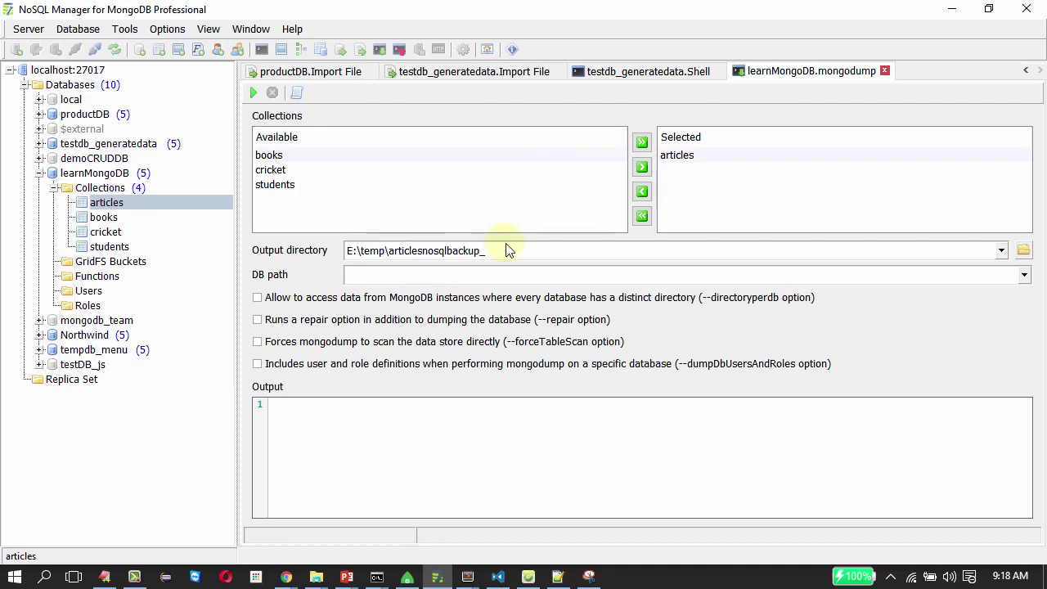
text(_orig)
click(351, 275)
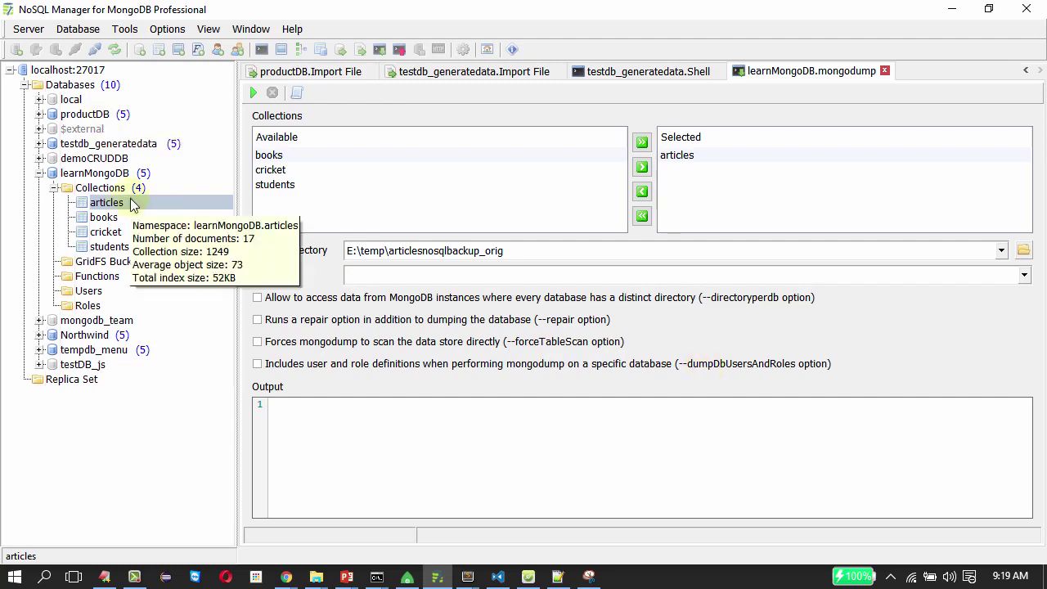
- Check the output directory path and execute the dump of the articles collection
double_click(365, 252)
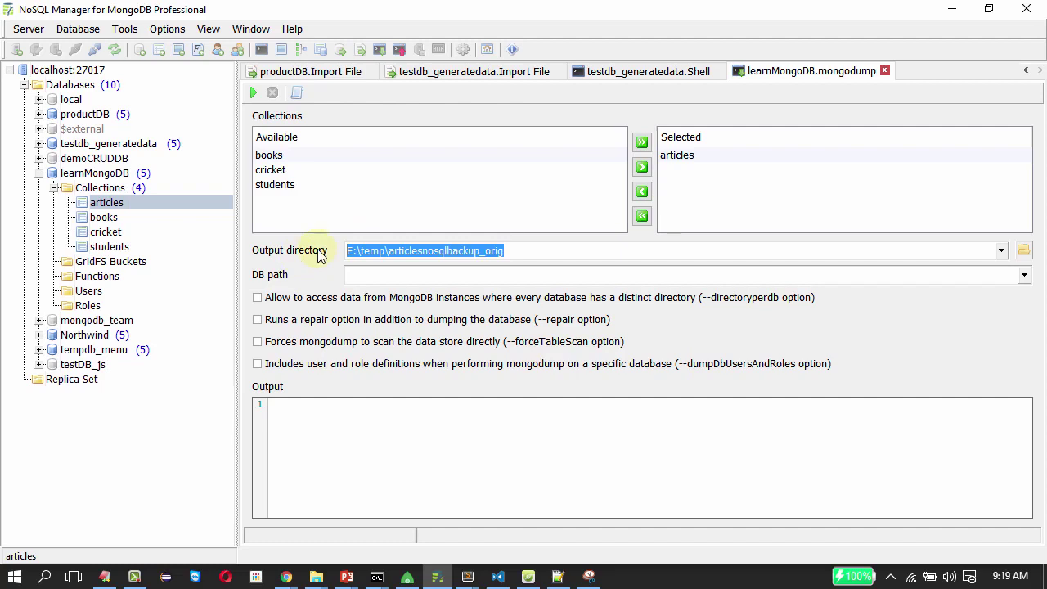
click(518, 254)
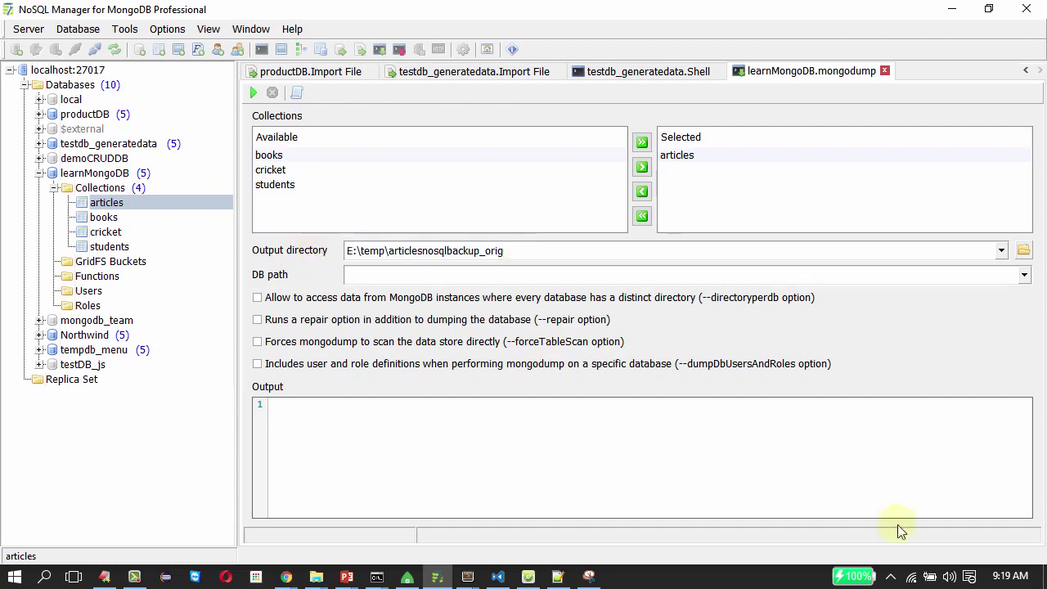
click(255, 93)
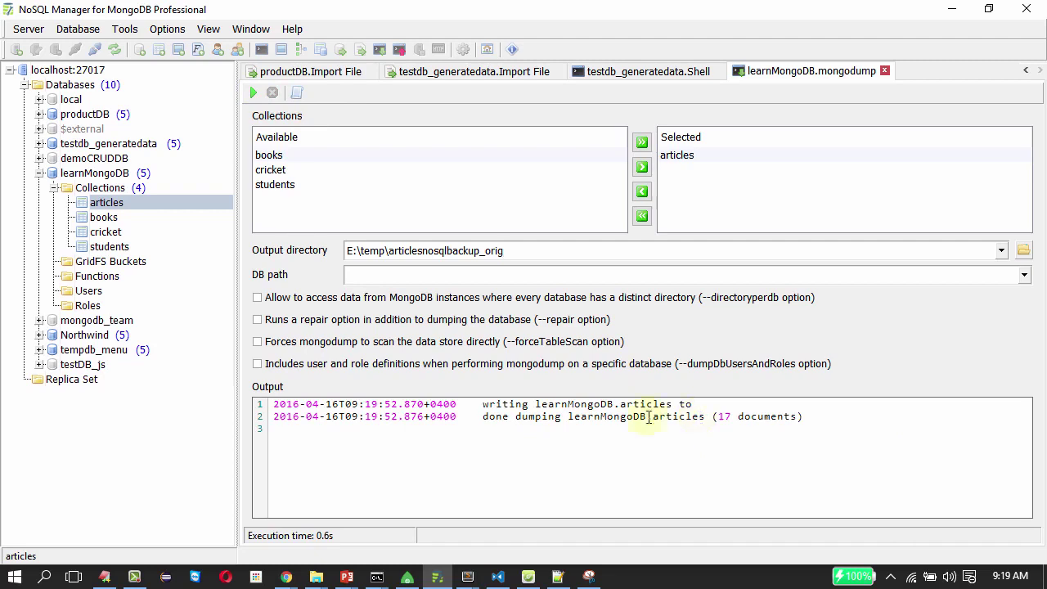
- Copy the output directory path and open E:\temp\articlesnosqlbackup_orig\learnMongoDB in File Explorer to inspect the dumped articles files
double_click(516, 251)
key(ctrl+c)
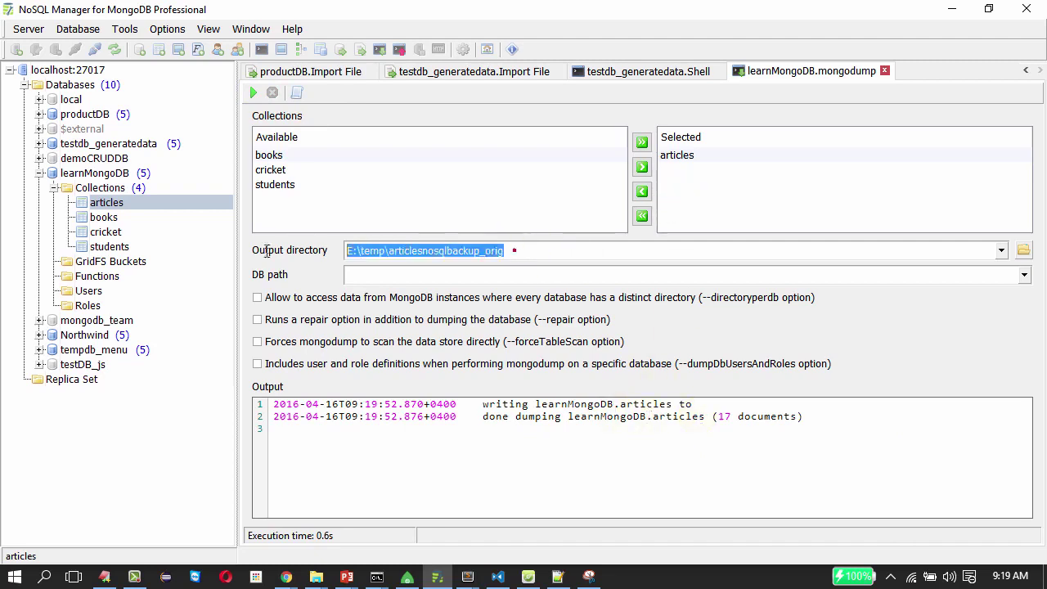
click(317, 577)
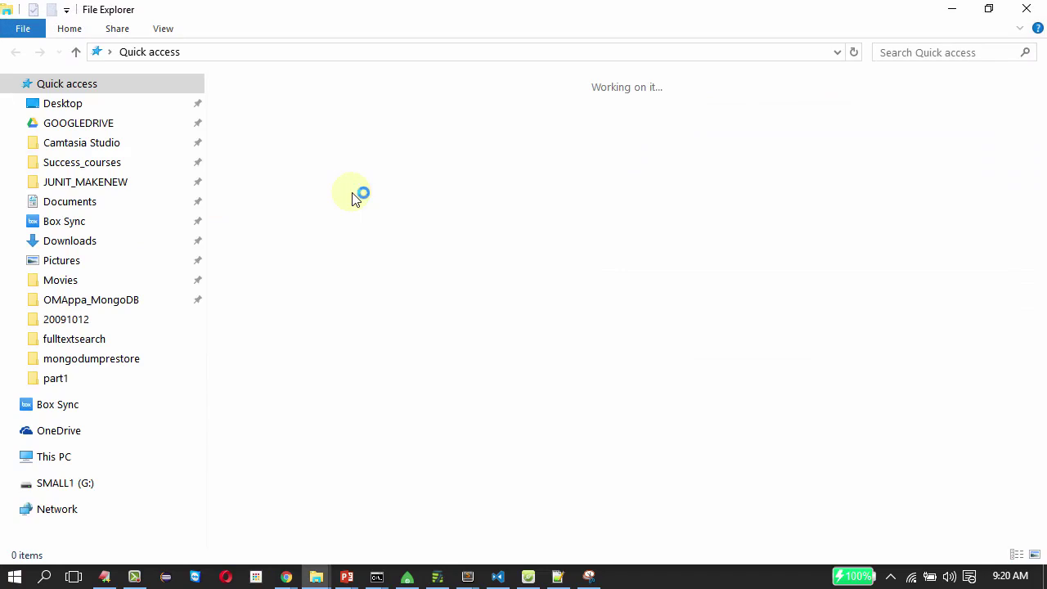
click(261, 51)
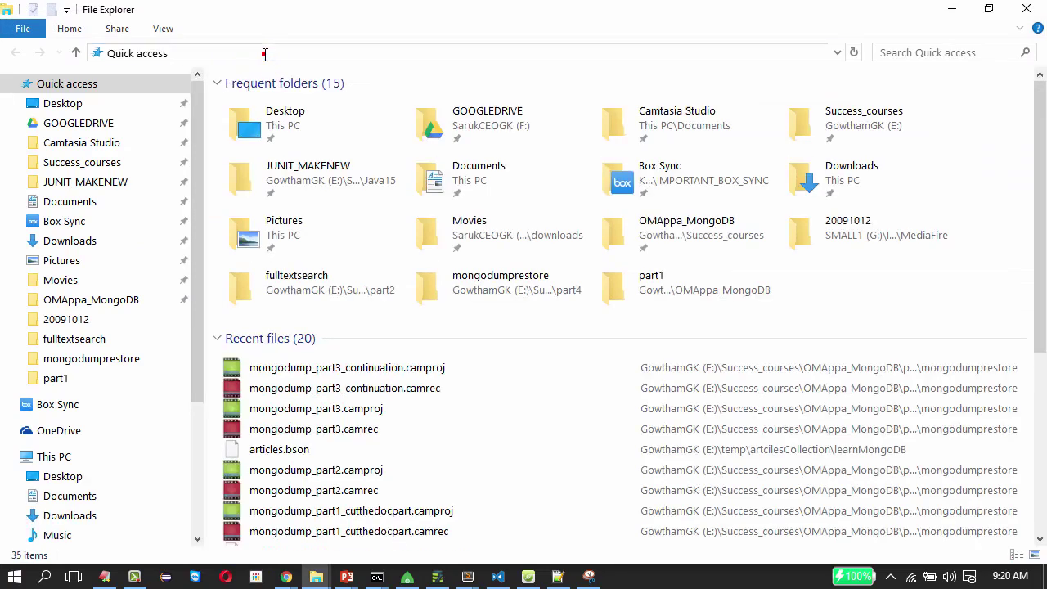
key(ctrl+v)
key(ctrl+a)
key(Return)
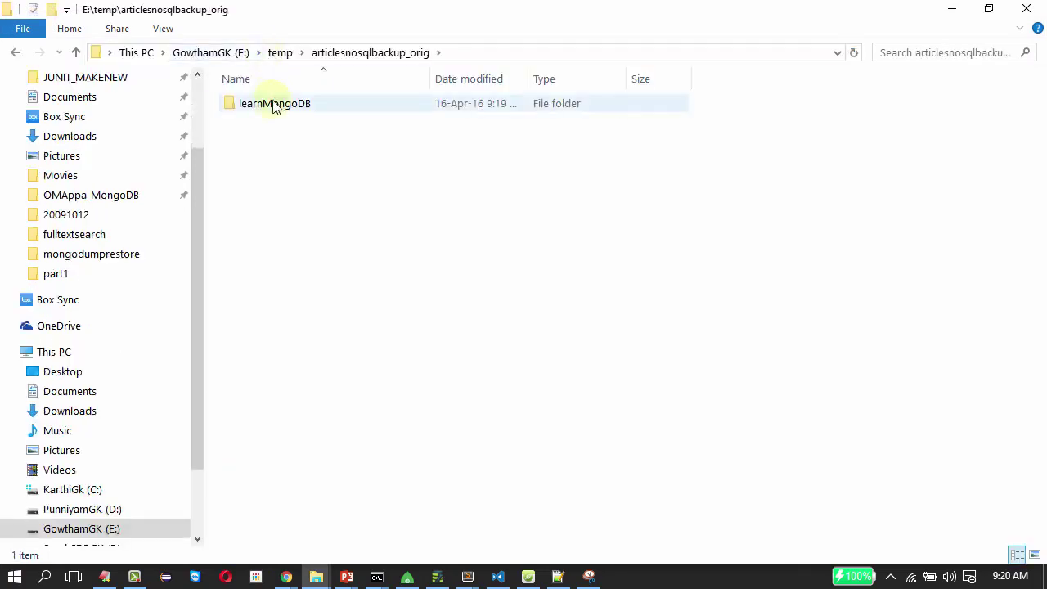
double_click(275, 107)
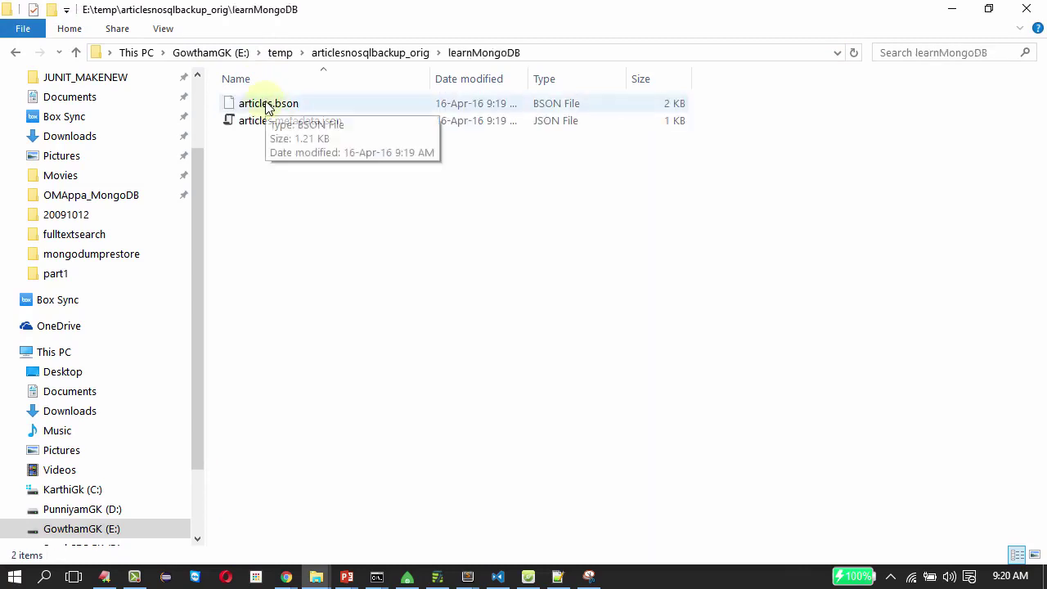
- Switch back to NoSQL Manager, open the mongorestore utility for learnMongoDB2 and check the dump path ending in learnMongoDB\articles.bson
key(alt+Tab)
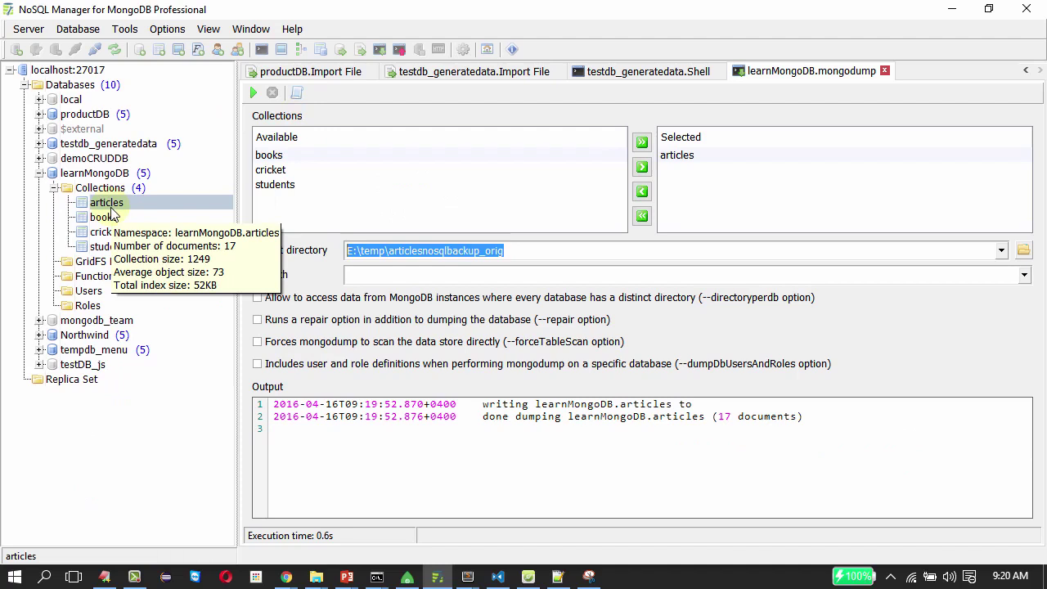
click(401, 52)
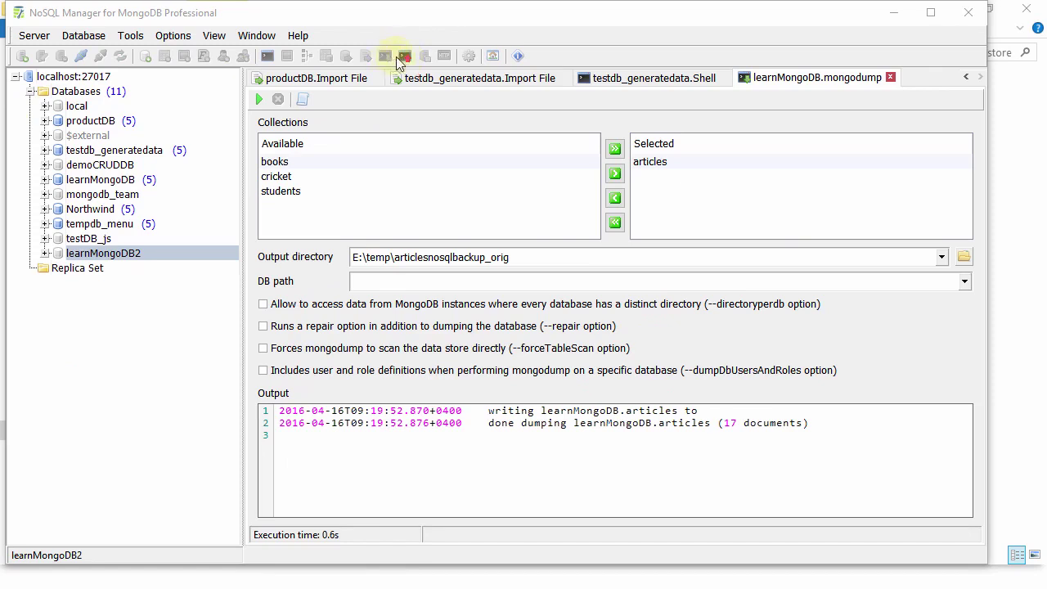
click(406, 56)
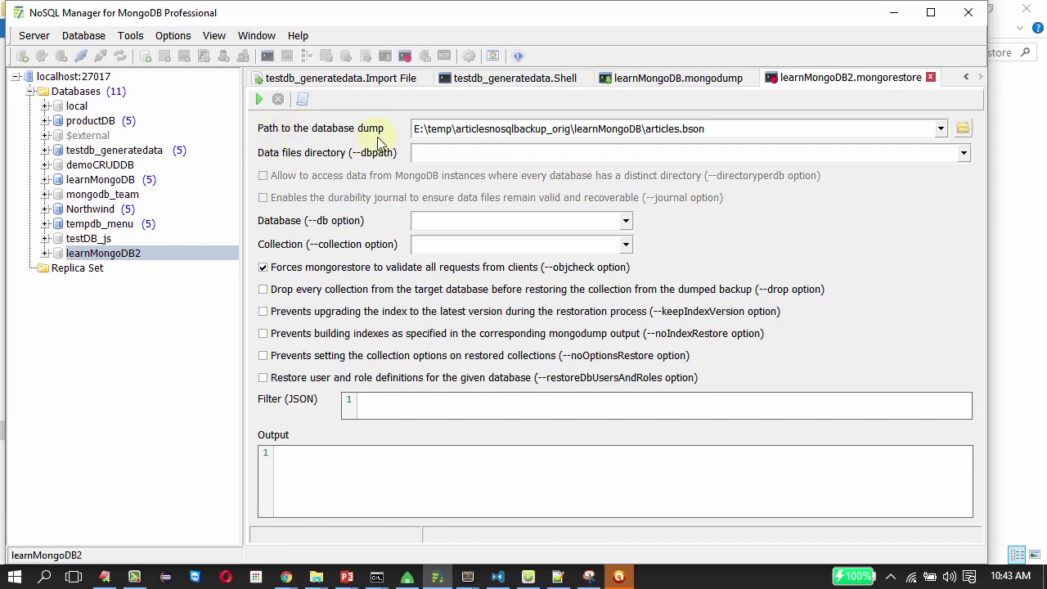
drag(415, 129, 705, 140)
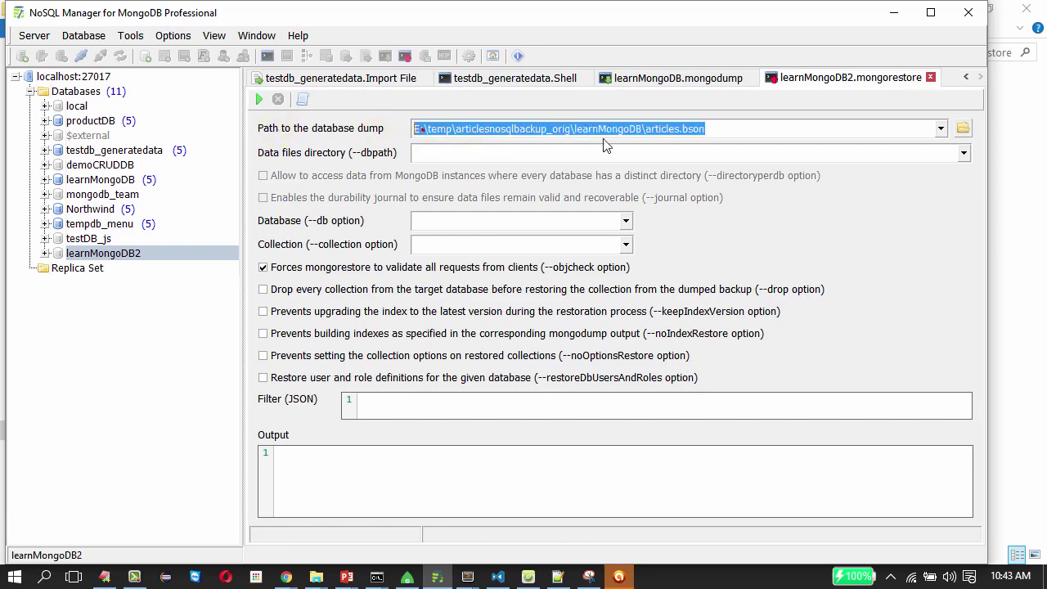
double_click(645, 131)
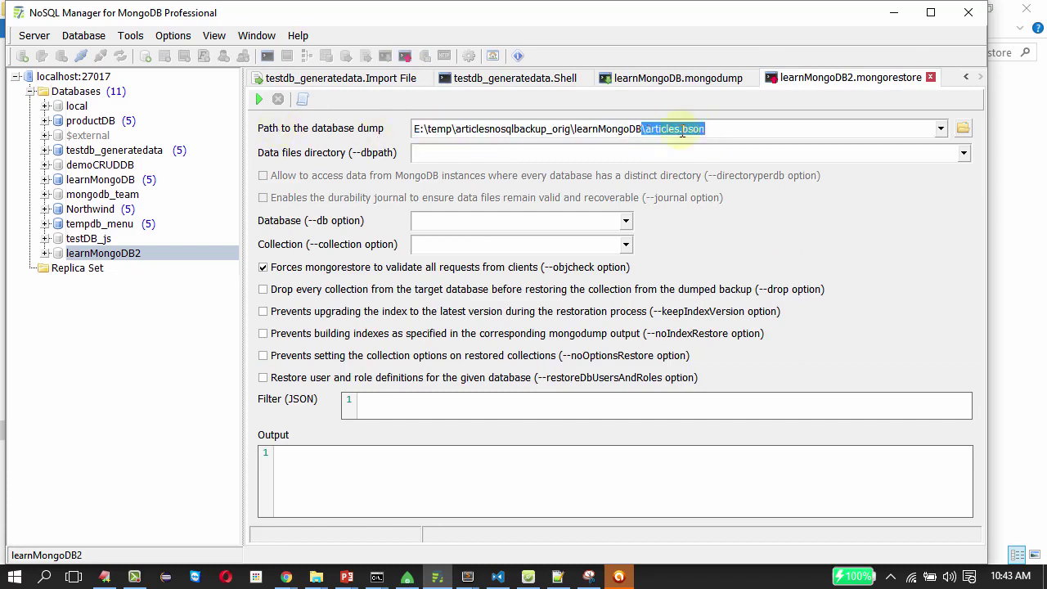
click(679, 131)
double_click(669, 131)
- Set the restore's target database to restore_nosqldump and execute the mongorestore of articles.bson
click(451, 223)
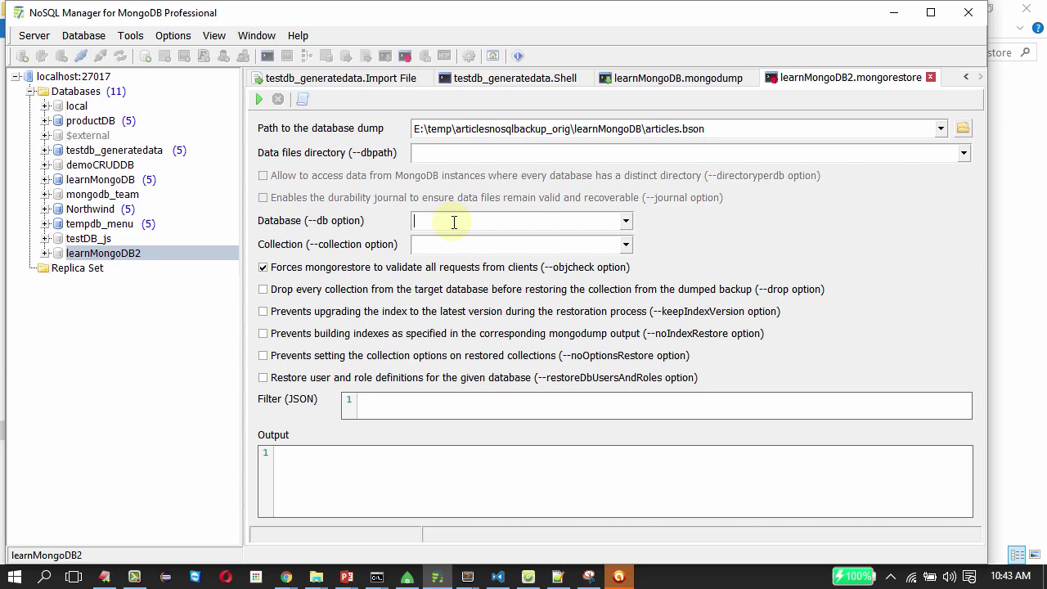
text(restore_nosqldump)
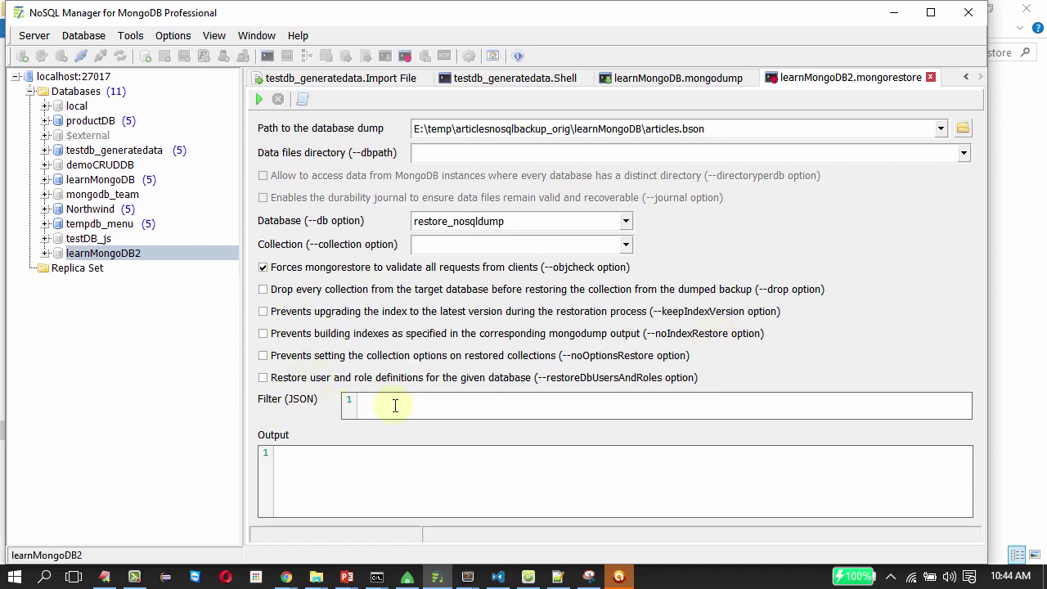
click(261, 102)
click(517, 224)
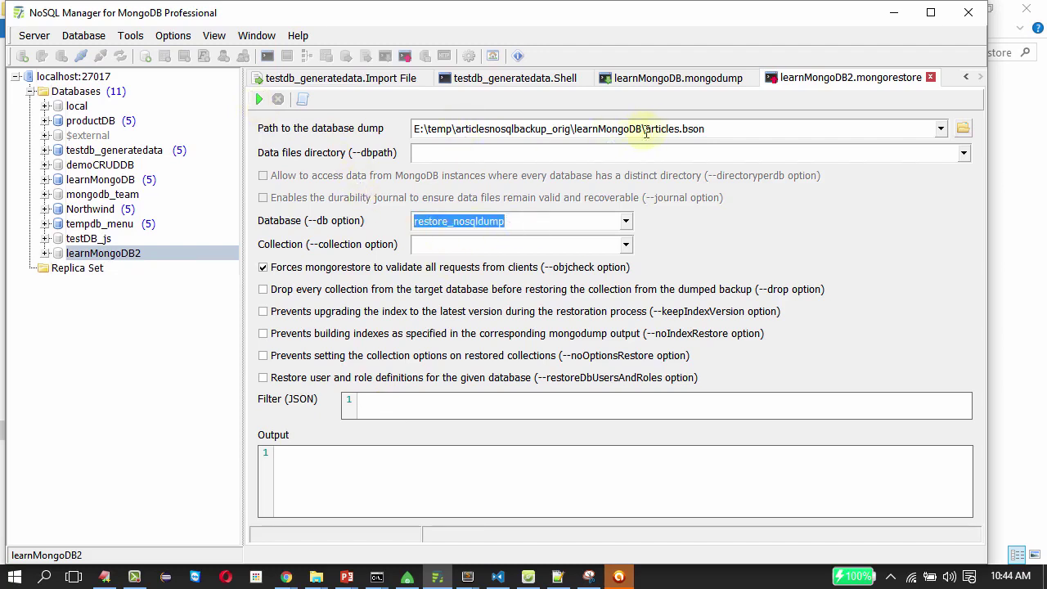
click(258, 100)
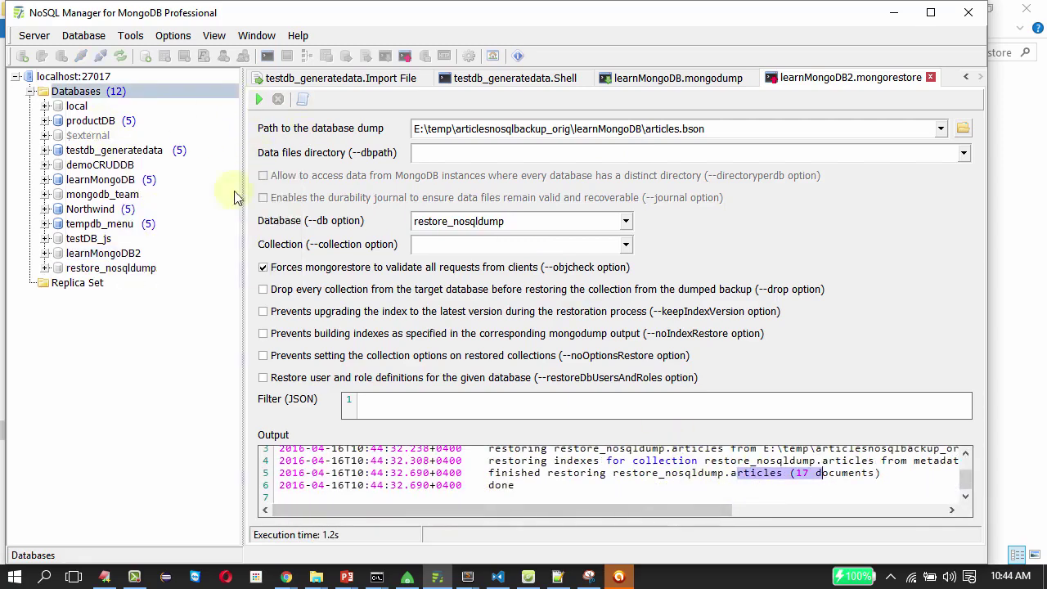
- Expand the restore_nosqldump database, open its articles collection and review the restored documents
click(46, 269)
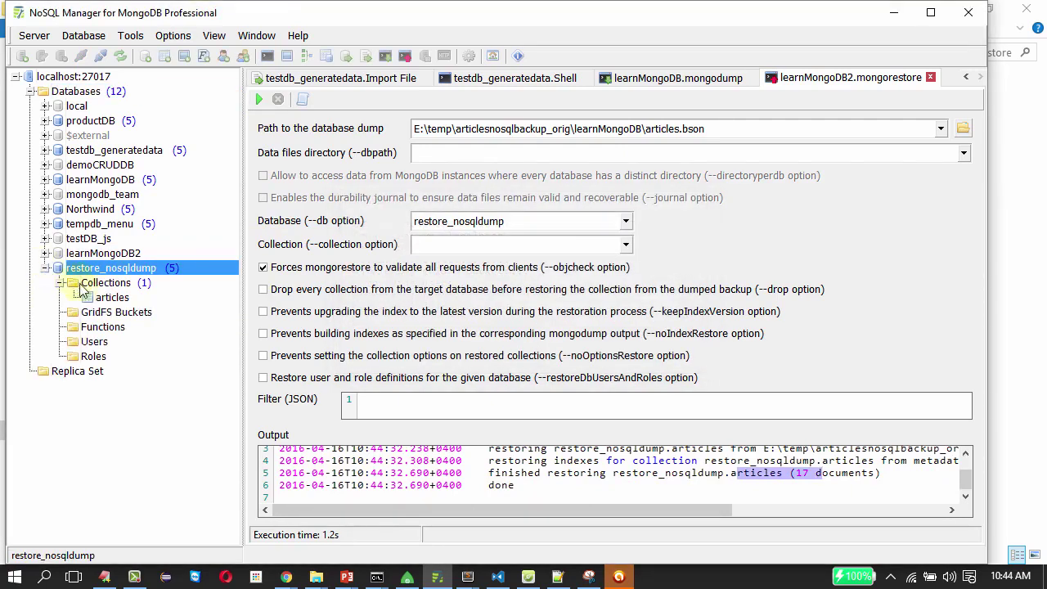
click(115, 299)
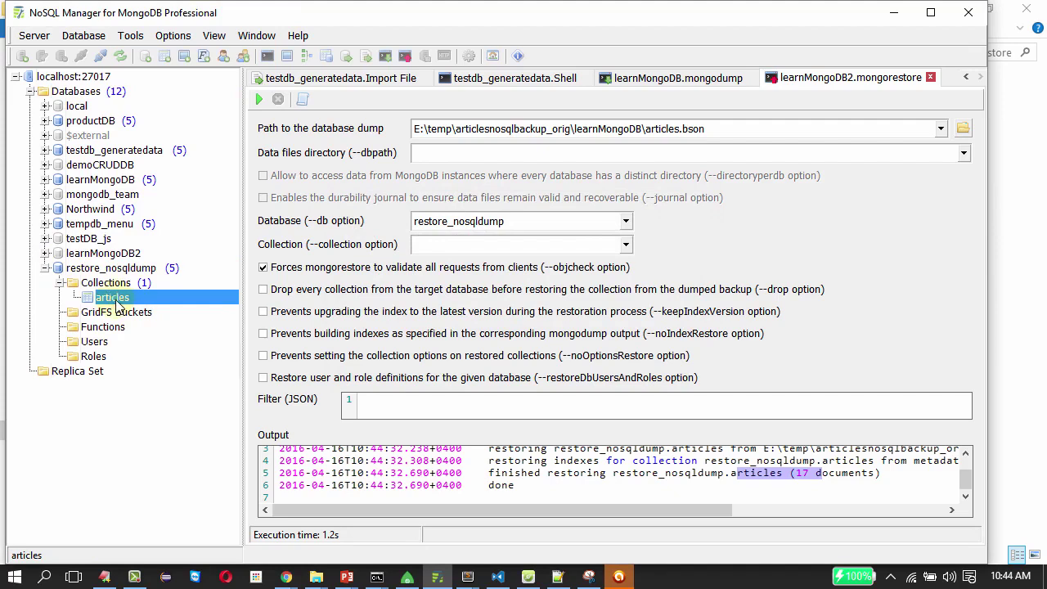
double_click(118, 301)
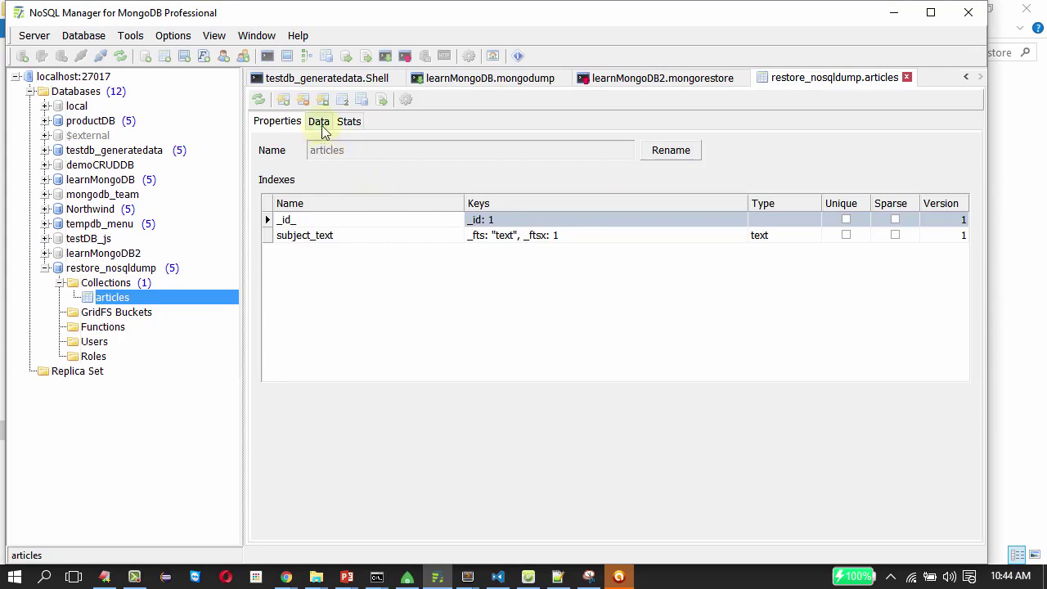
click(323, 130)
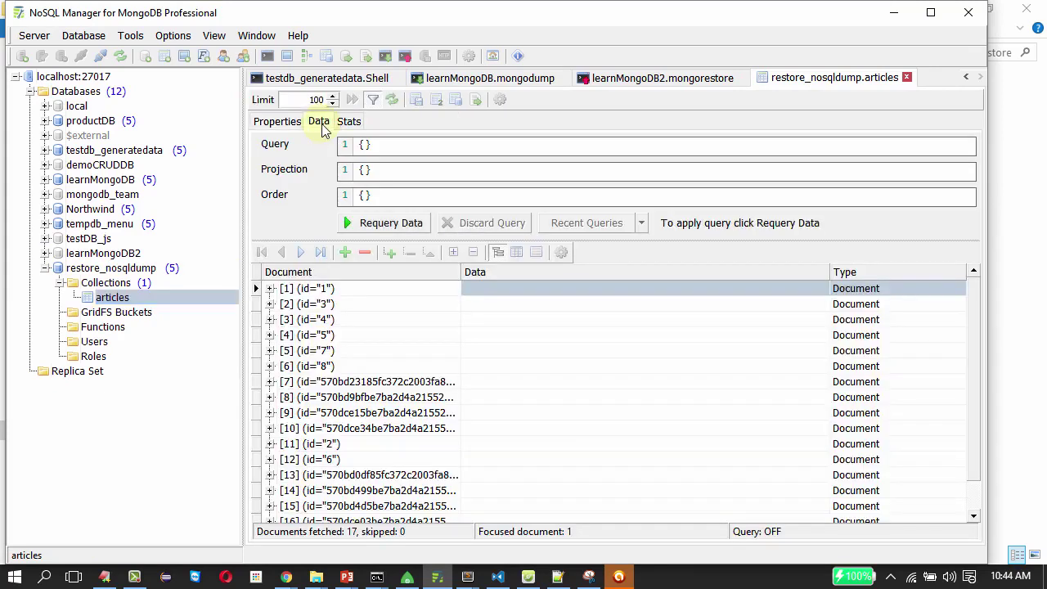
scroll(975, 300, down, 1)
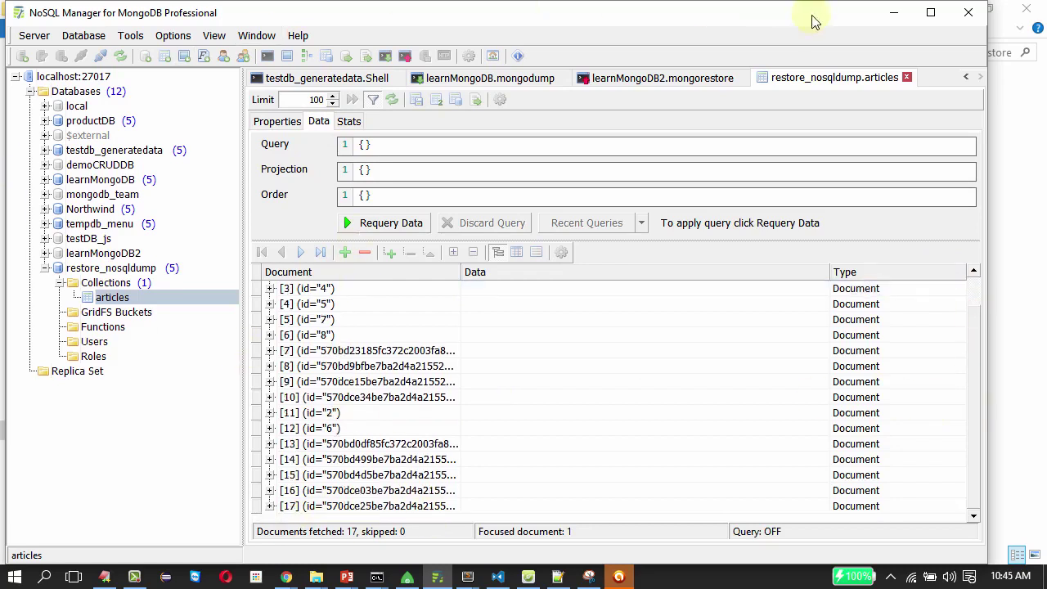
- Compare the mongorestore settings in NoSQL Manager with the dump and restore commands in the Command Prompt
click(687, 82)
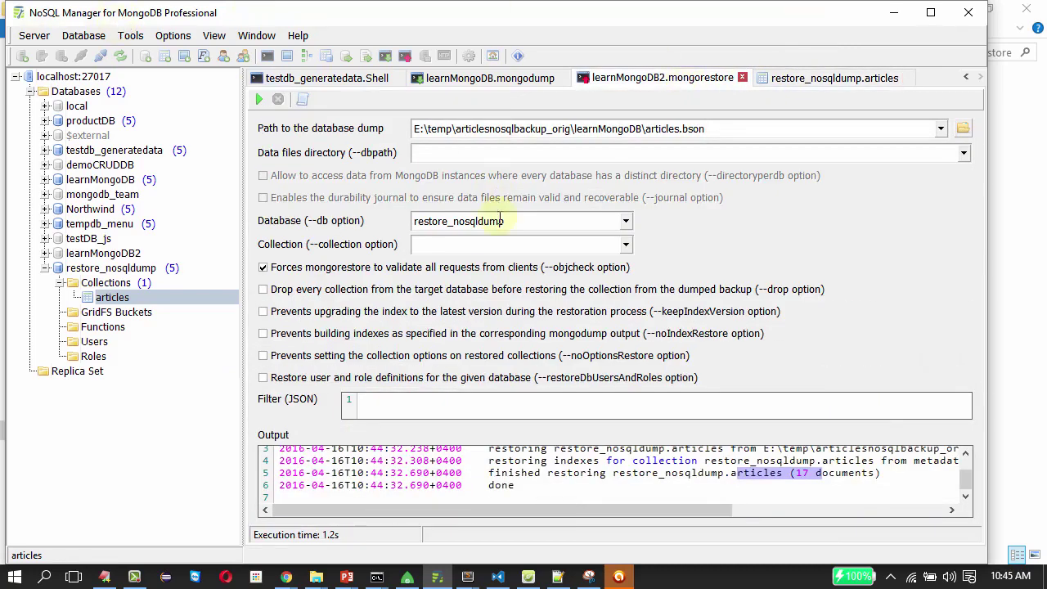
click(501, 80)
key(ctrl+Tab)
key(alt+Tab)
key(alt+Tab)
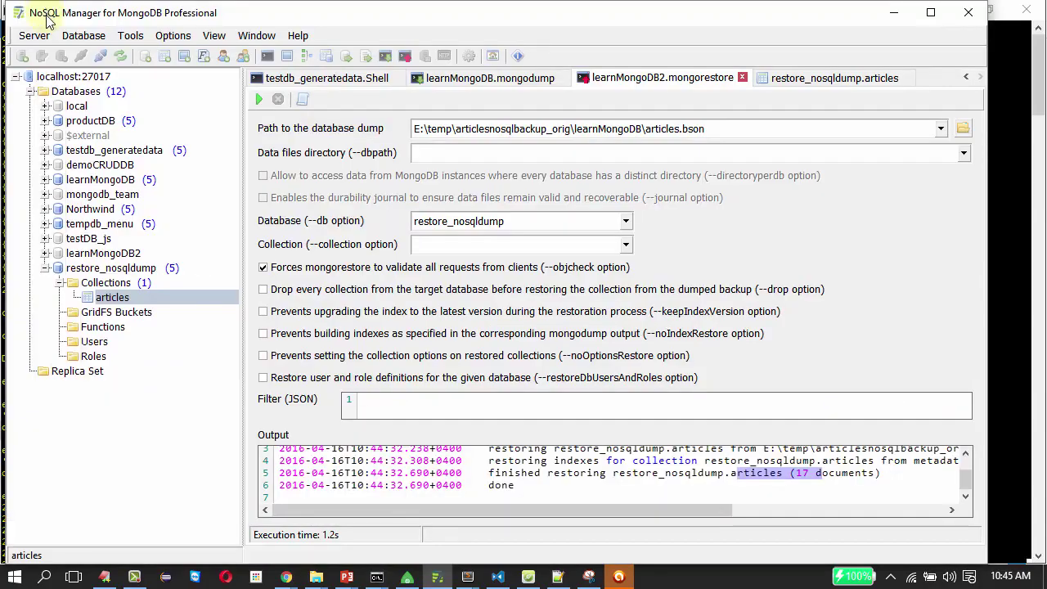
key(alt+Tab)
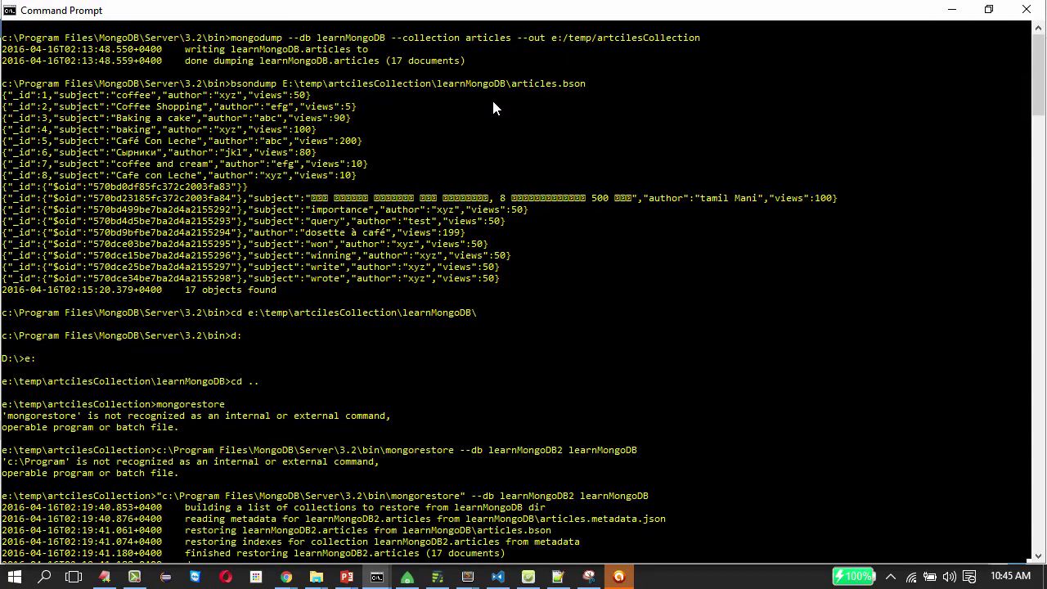
key(alt+Tab)
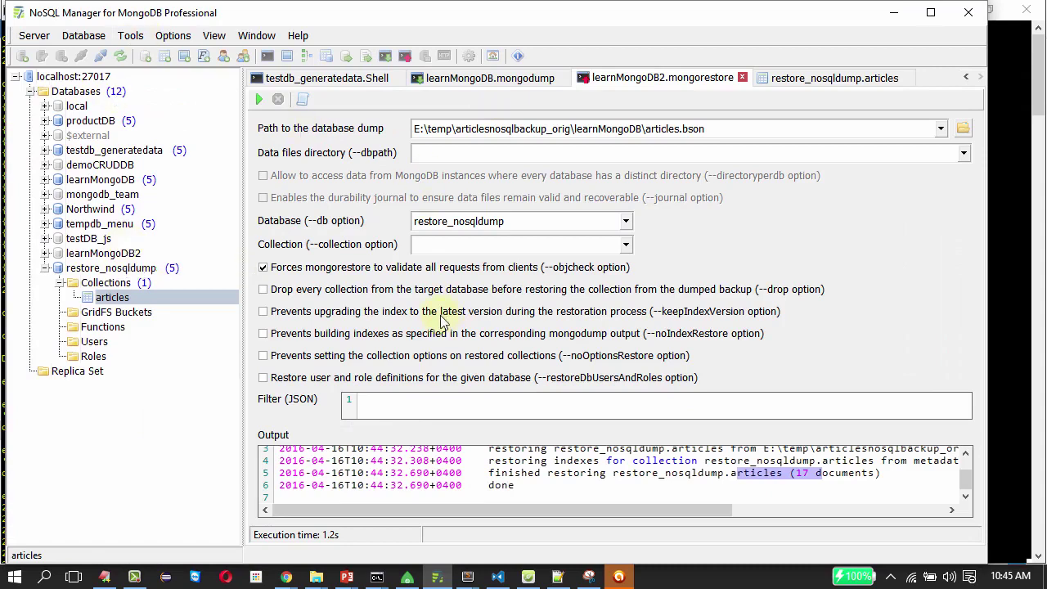
- Switch to MongoBooster and examine its Mongorestore options and backup commands alongside the Command Prompt commands
key(alt+Tab)
key(Tab)
key(Tab)
key(Tab)
key(Tab)
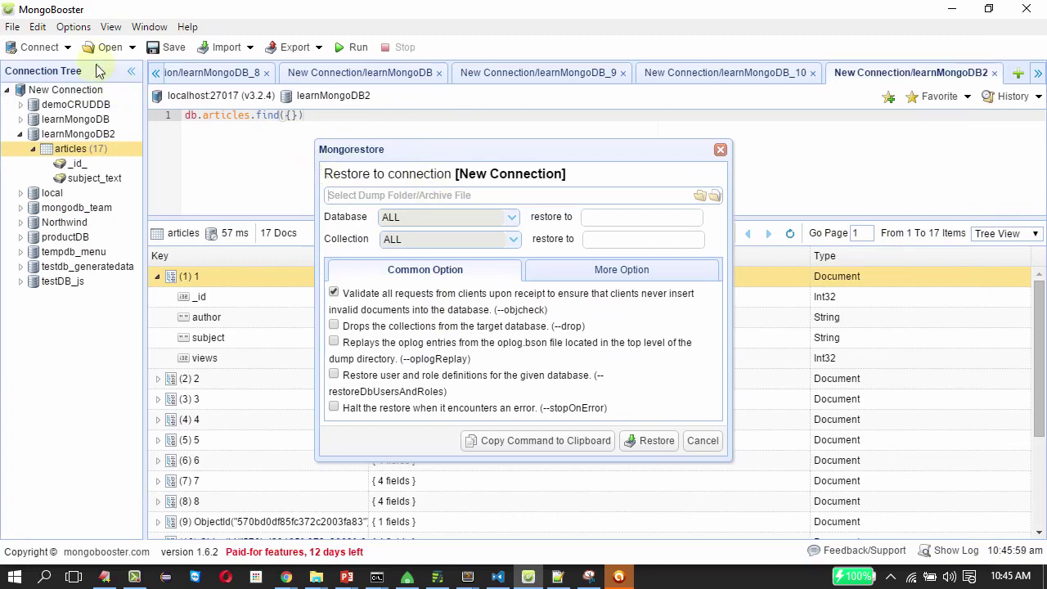
click(12, 29)
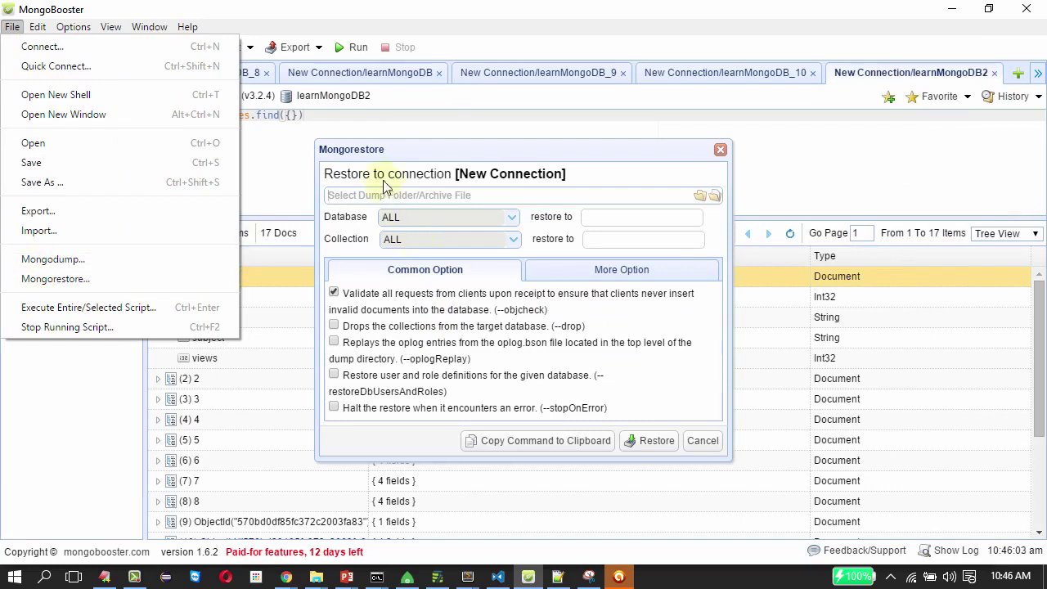
click(382, 147)
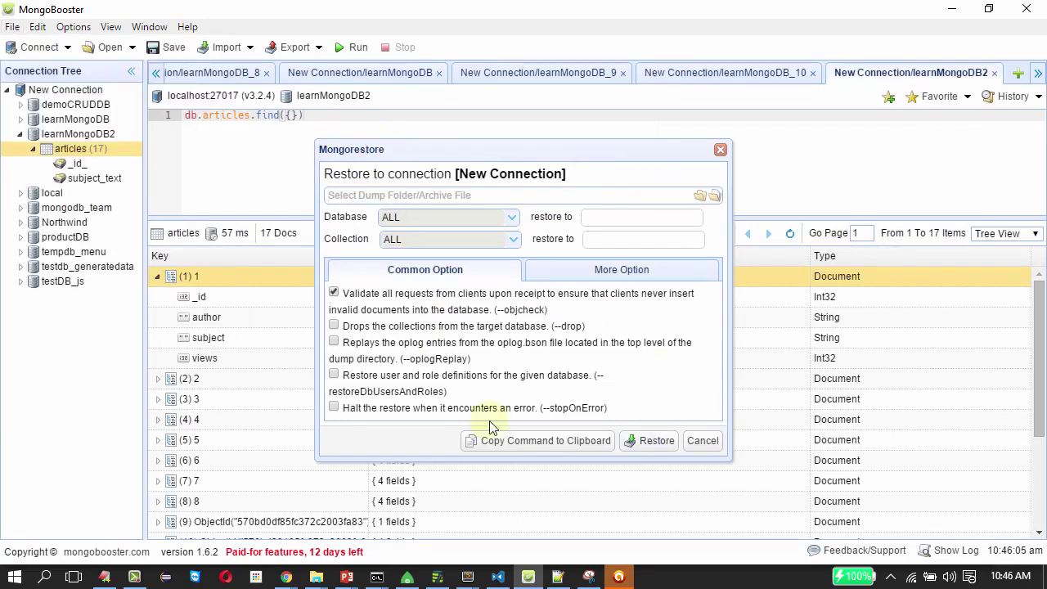
key(alt+Tab)
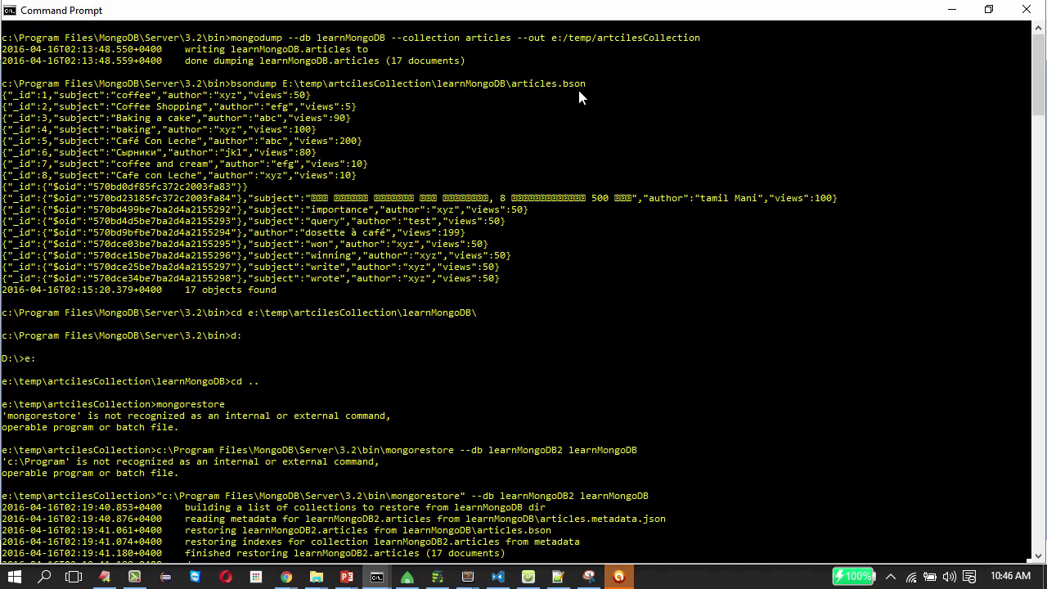
key(alt+Tab)
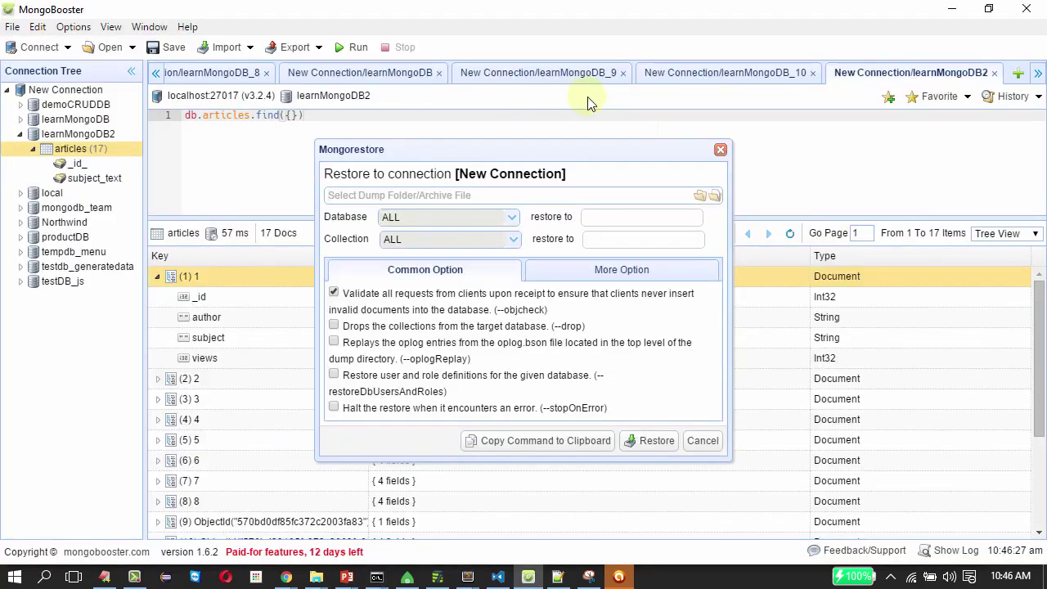